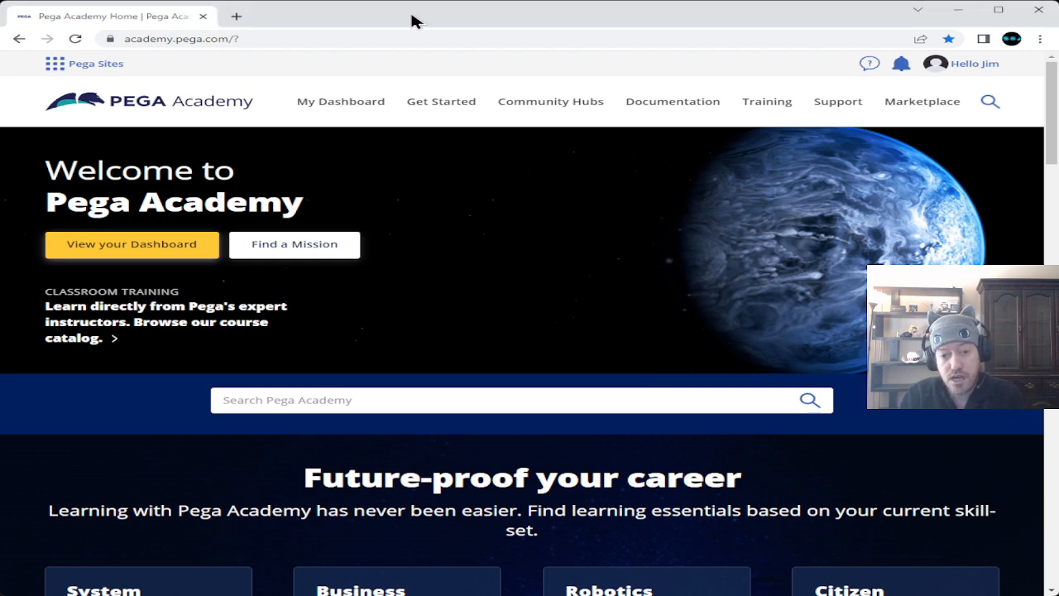
Look over the Pega Academy home page's career paths and the site's training and certification options.
{"action": "left_click", "coordinate": [787, 107]}
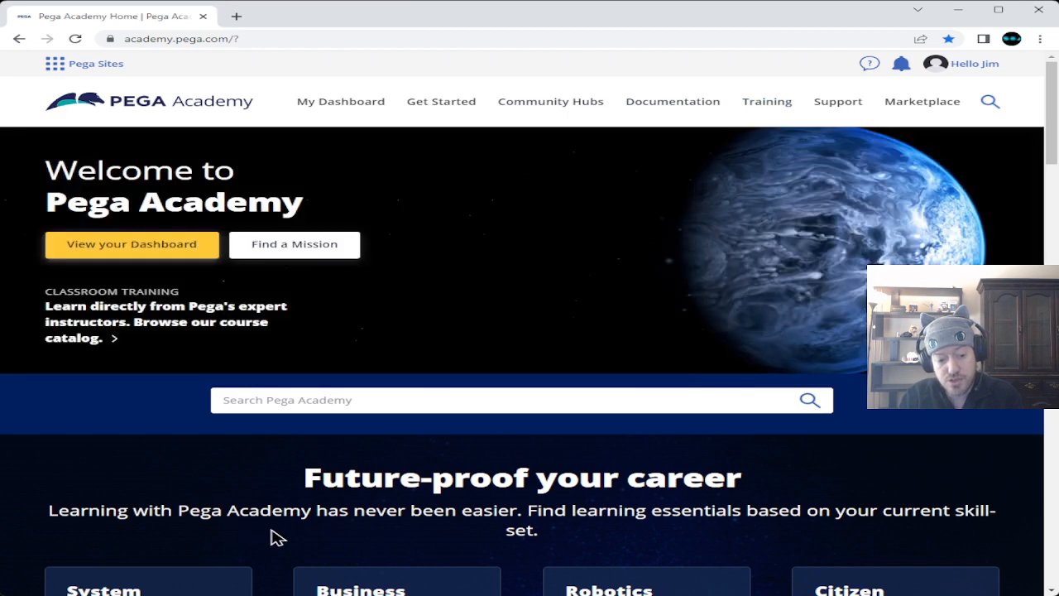
{"action": "scroll", "coordinate": [277, 536], "scroll_direction": "down", "scroll_amount": 1}
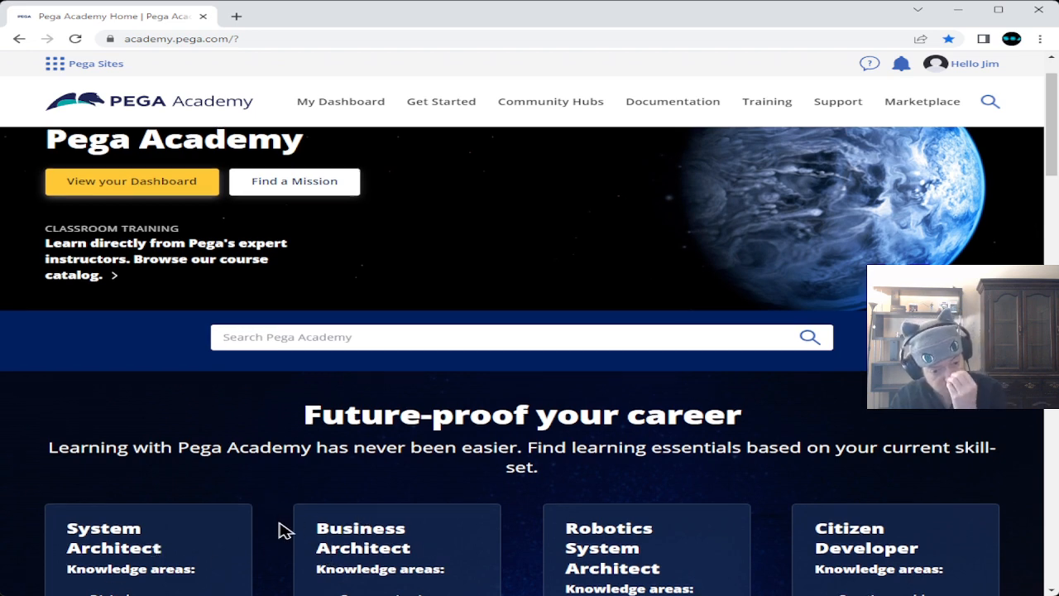
{"action": "scroll", "coordinate": [279, 526], "scroll_direction": "up", "scroll_amount": 1}
{"action": "scroll", "coordinate": [279, 529], "scroll_direction": "down", "scroll_amount": 2}
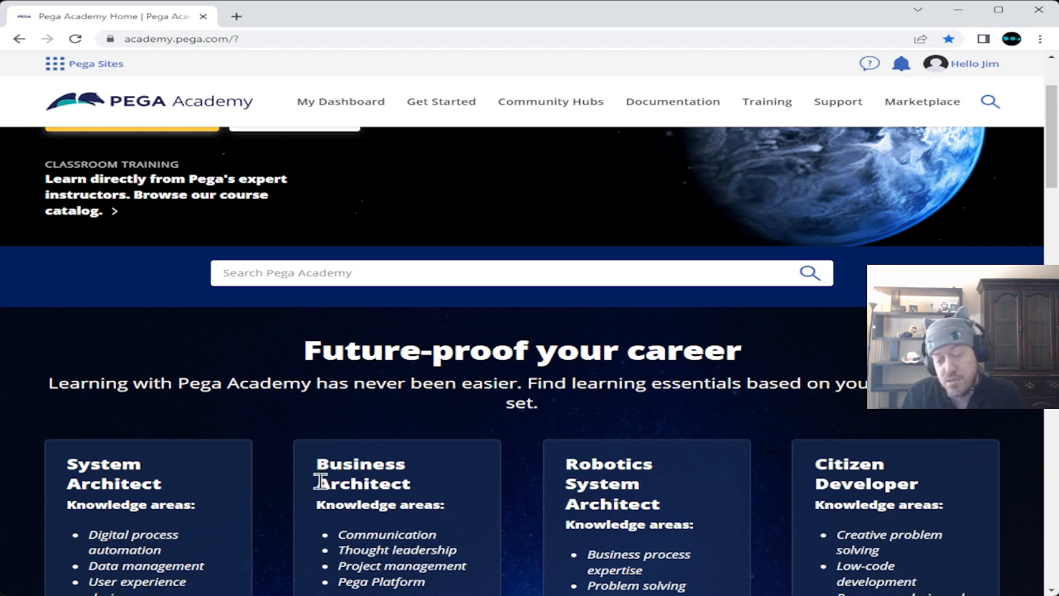
{"action": "scroll", "coordinate": [295, 517], "scroll_direction": "up", "scroll_amount": 2}
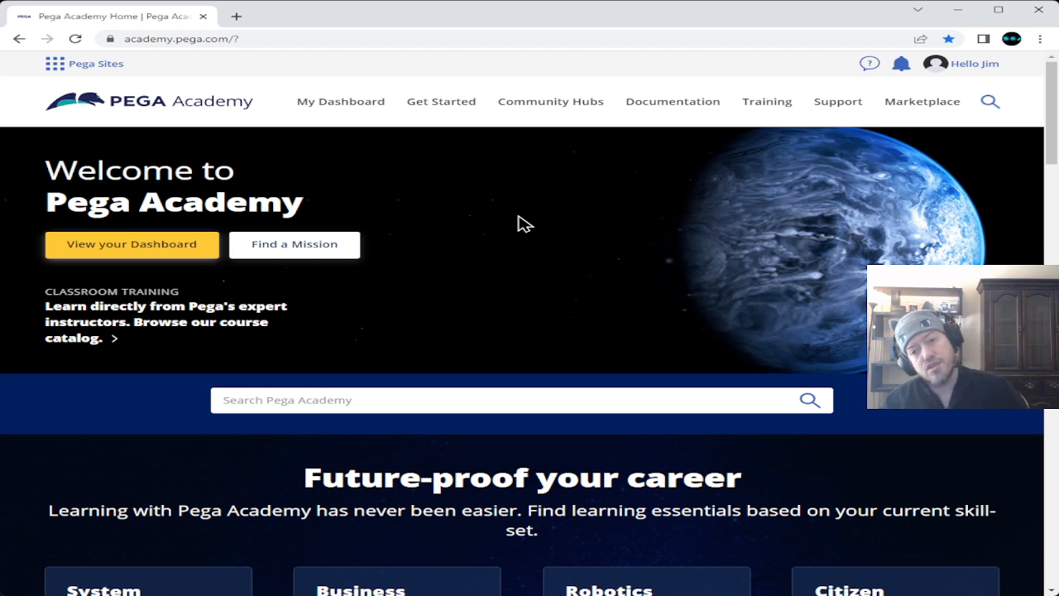
{"action": "left_click", "coordinate": [753, 116]}
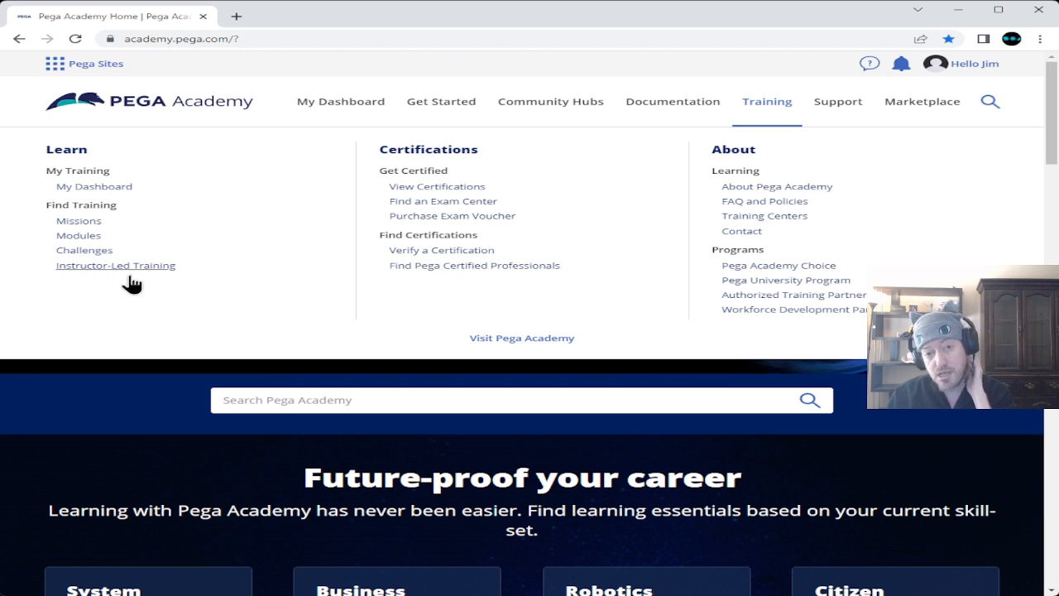
{"action": "right_click", "coordinate": [449, 191]}
{"action": "left_click", "coordinate": [354, 325]}
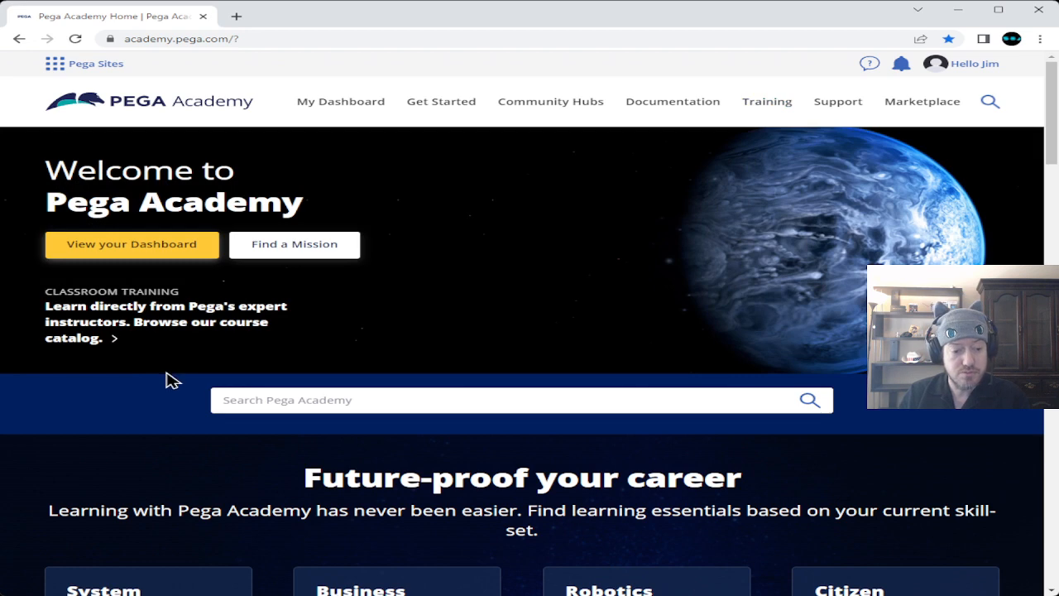
Open the personal training dashboard and bring up the catalog of missions that can be added.
{"action": "left_click", "coordinate": [147, 245]}
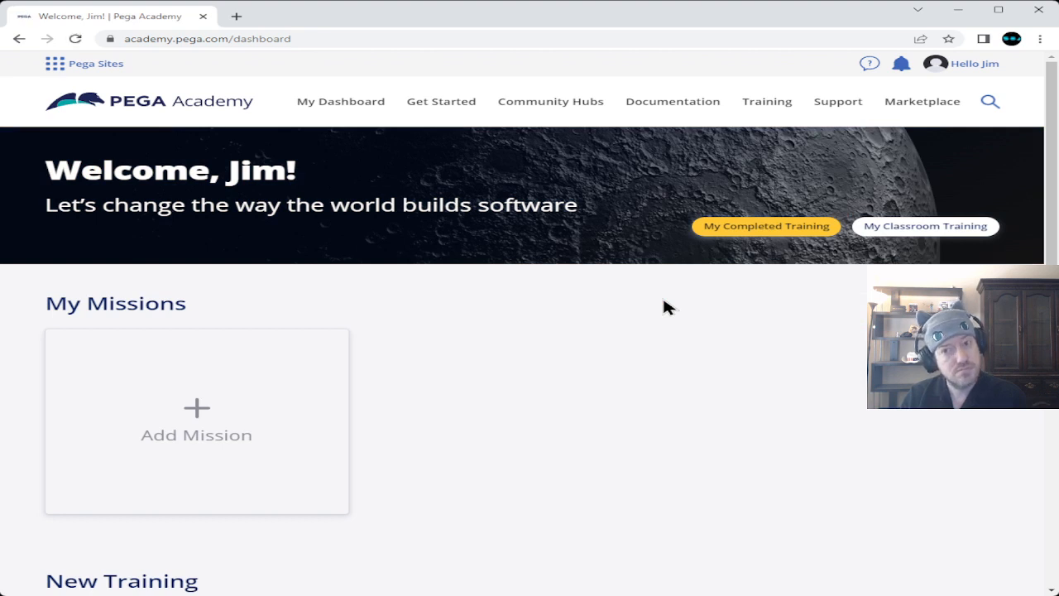
{"action": "scroll", "coordinate": [668, 307], "scroll_direction": "down", "scroll_amount": 5}
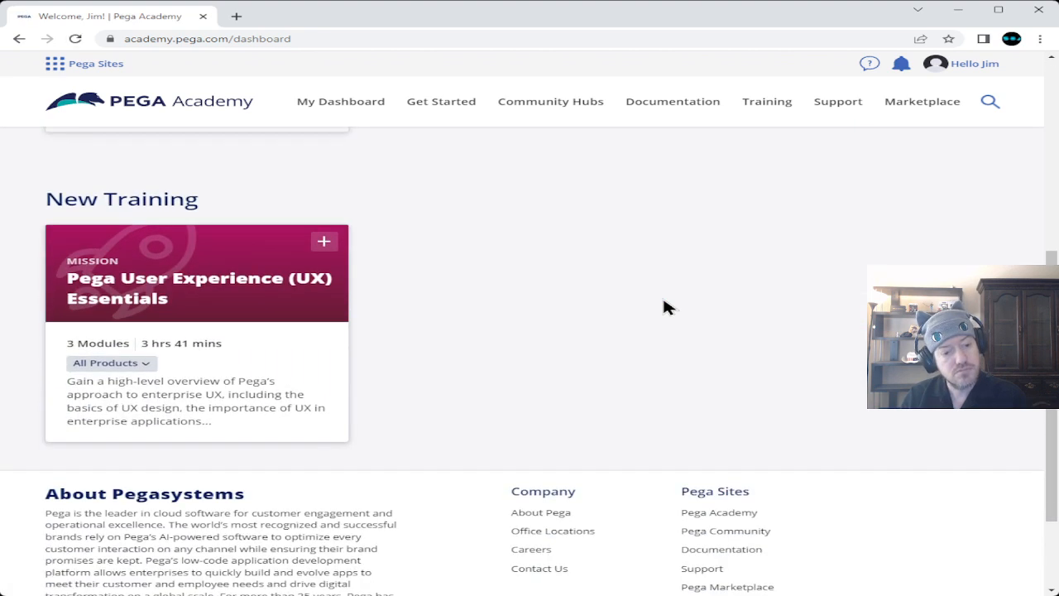
{"action": "scroll", "coordinate": [668, 306], "scroll_direction": "up", "scroll_amount": 5}
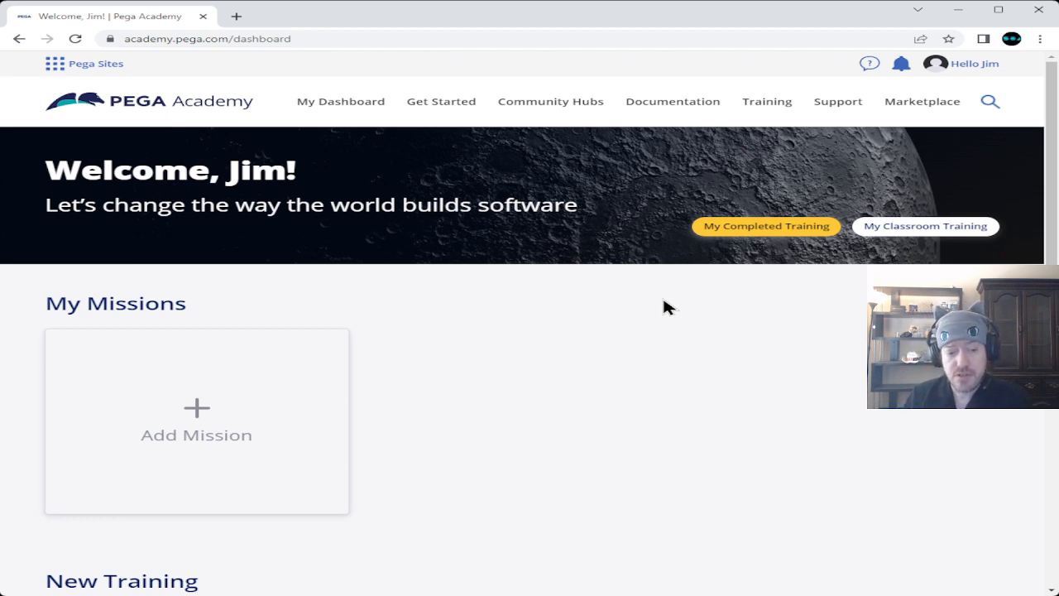
{"action": "left_click", "coordinate": [214, 407]}
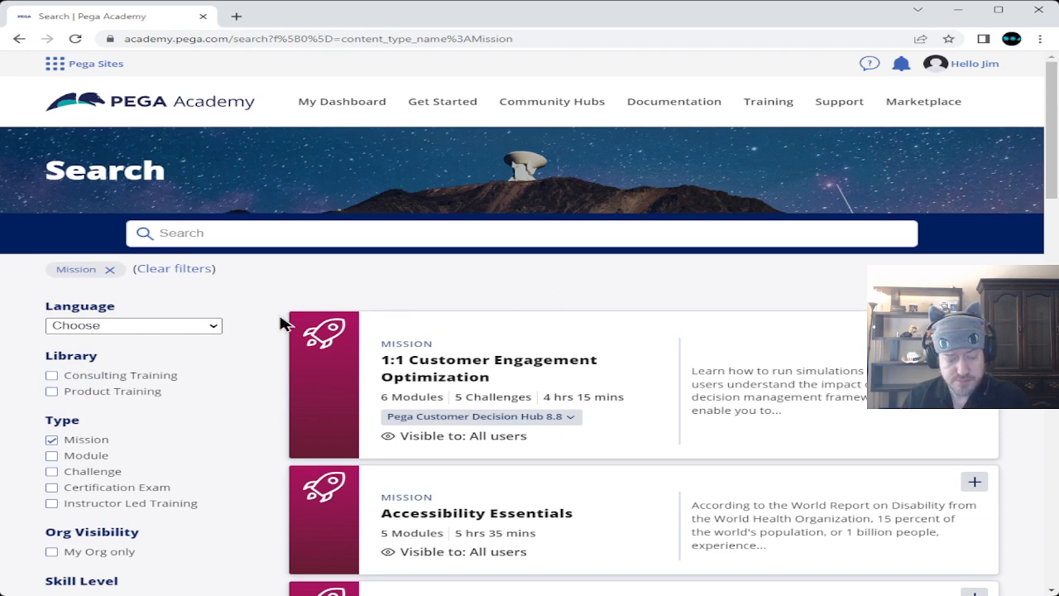
Search the mission catalog for "senior".
{"action": "left_click", "coordinate": [281, 236]}
{"action": "type", "text": "snei"}
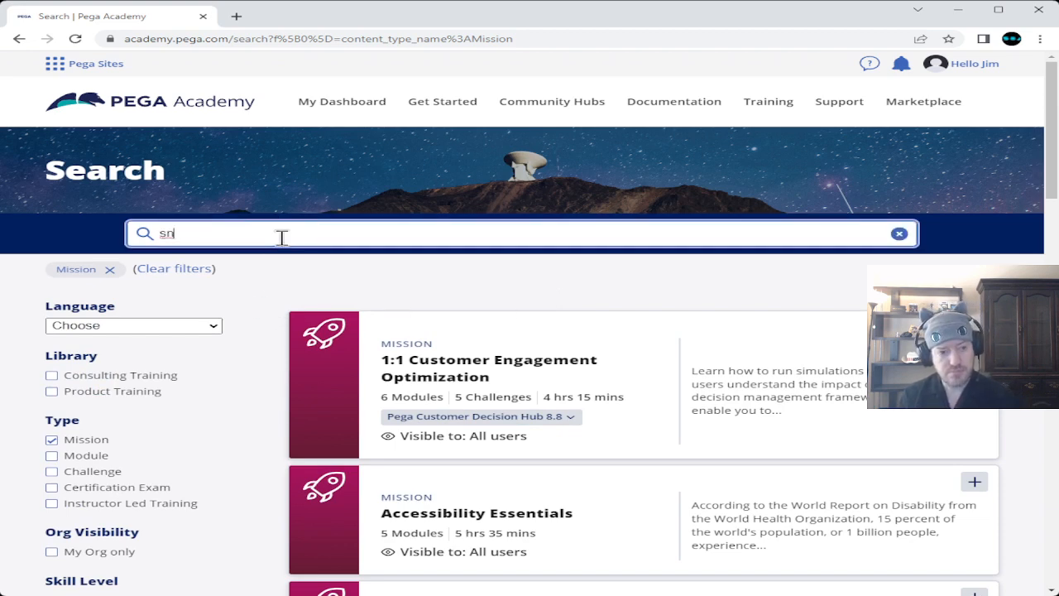
{"action": "key", "text": "BackSpace"}
{"action": "key", "text": "BackSpace"}
{"action": "key", "text": "BackSpace"}
{"action": "type", "text": "ensei"}
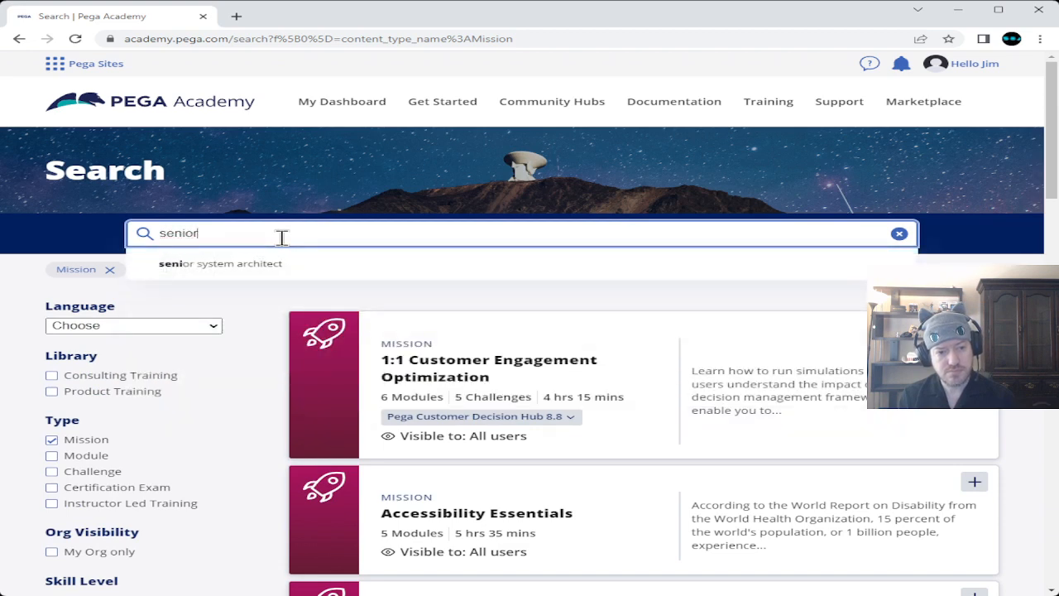
{"action": "key", "text": "Return"}
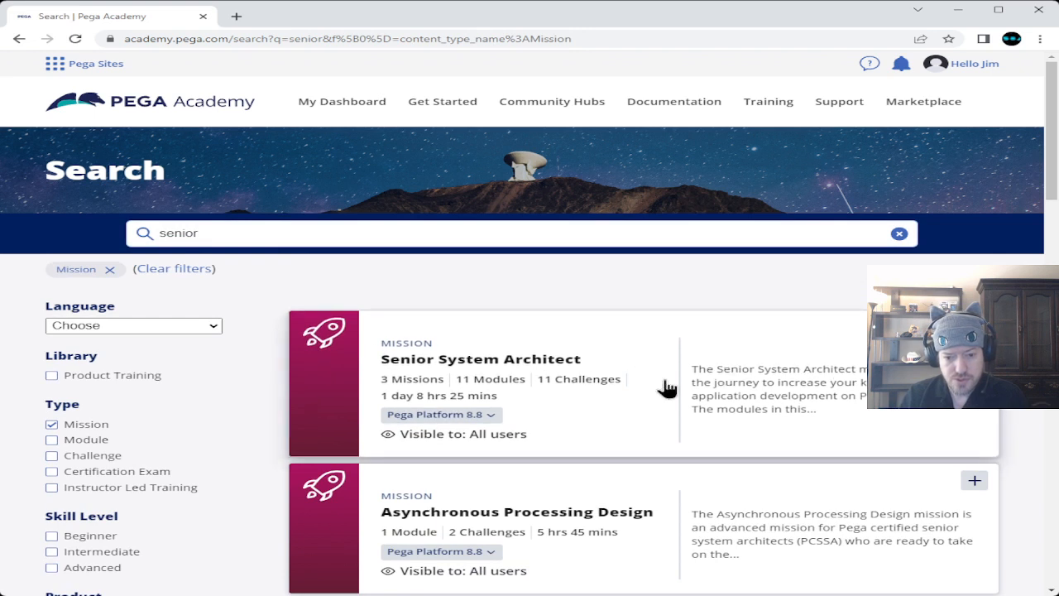
Open the Pega Platform 8.7 (English) version of the Senior System Architect mission and review its component missions.
{"action": "left_click", "coordinate": [480, 418]}
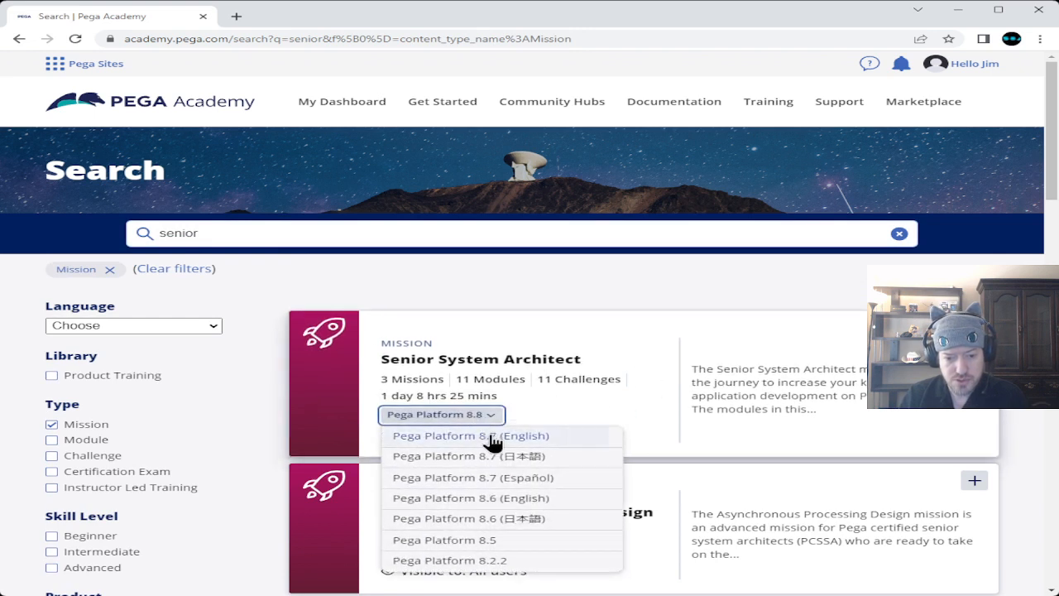
{"action": "left_click", "coordinate": [488, 436]}
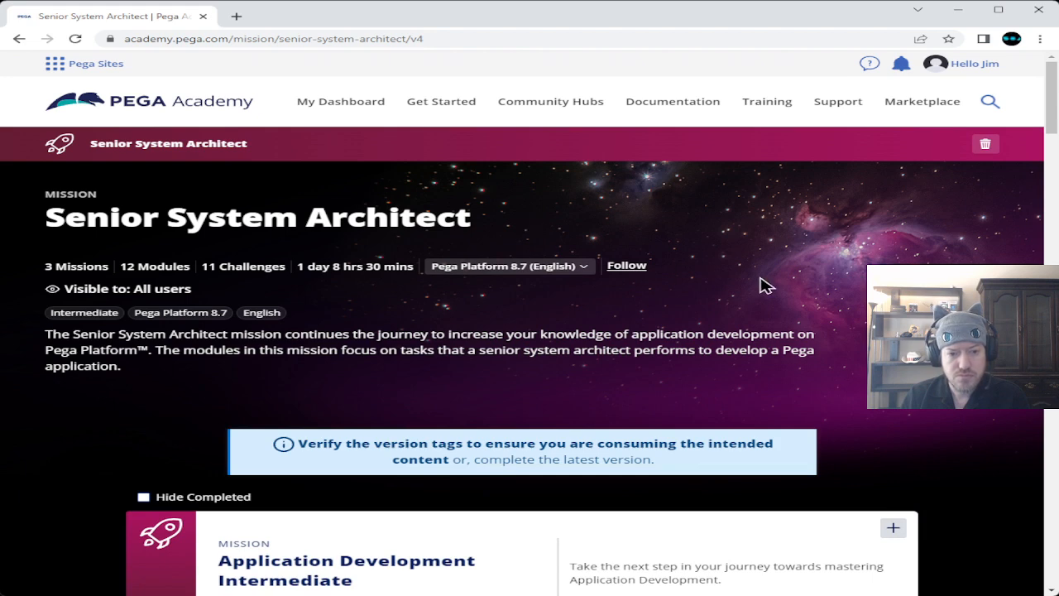
{"action": "scroll", "coordinate": [761, 284], "scroll_direction": "down", "scroll_amount": 4}
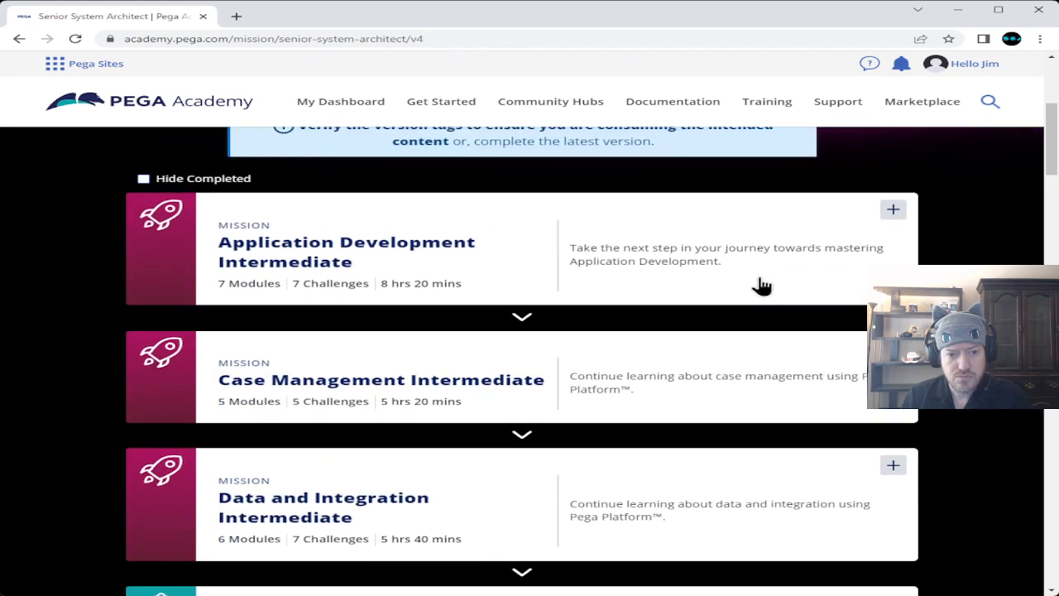
{"action": "scroll", "coordinate": [761, 284], "scroll_direction": "up", "scroll_amount": 4}
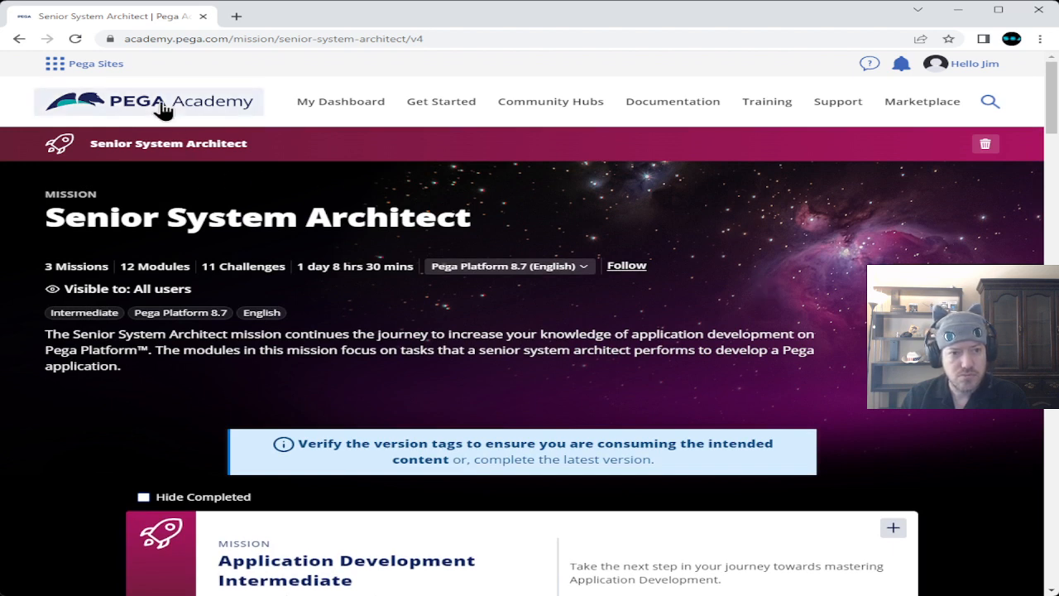
Return to the personal training dashboard and look through My Missions and the new training.
{"action": "mouse_move", "coordinate": [347, 104]}
{"action": "left_click", "coordinate": [328, 152]}
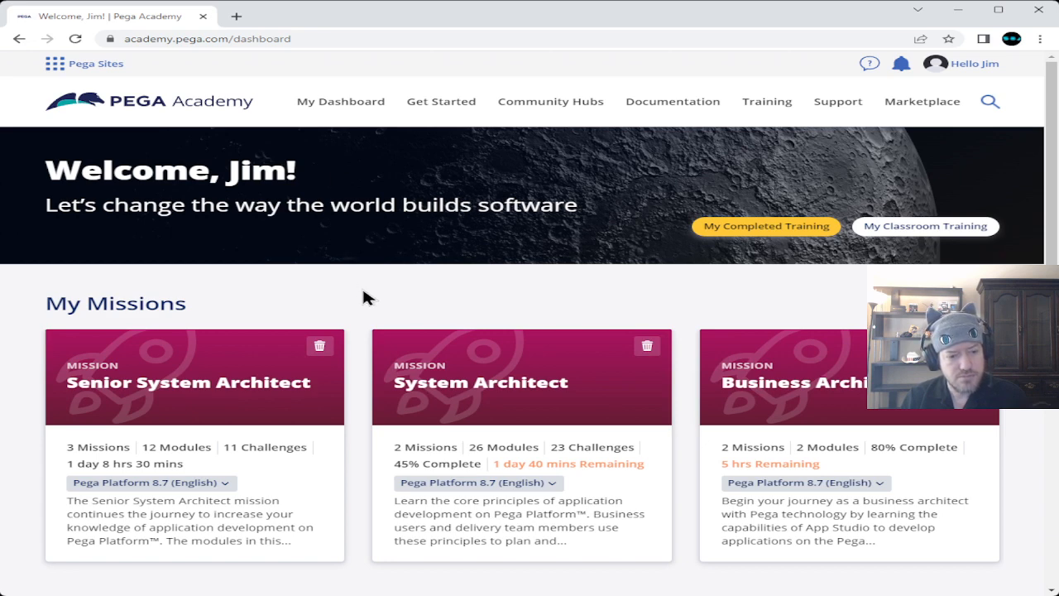
{"action": "scroll", "coordinate": [361, 293], "scroll_direction": "down", "scroll_amount": 3}
{"action": "scroll", "coordinate": [367, 296], "scroll_direction": "down", "scroll_amount": 3}
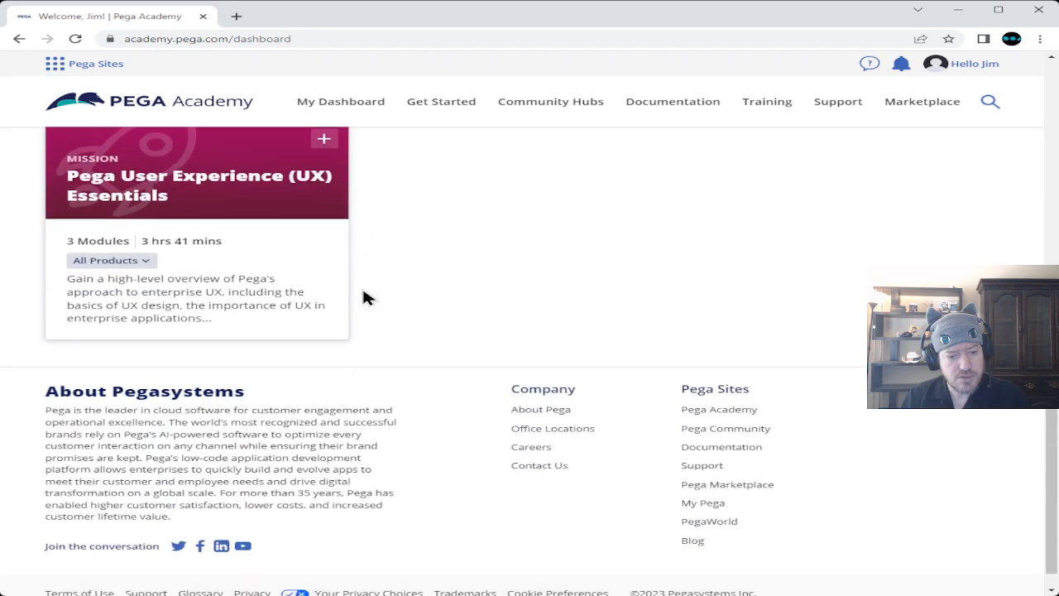
{"action": "scroll", "coordinate": [368, 297], "scroll_direction": "up", "scroll_amount": 5}
{"action": "scroll", "coordinate": [368, 296], "scroll_direction": "up", "scroll_amount": 2}
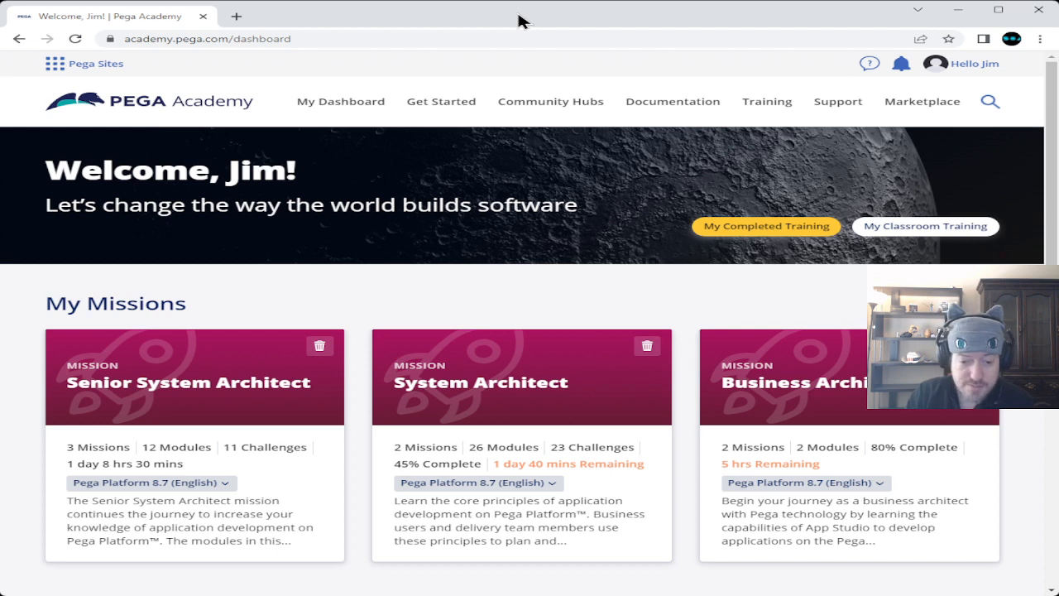
Open the System Architect mission from My Missions and review its list of missions and modules.
{"action": "left_click", "coordinate": [517, 393]}
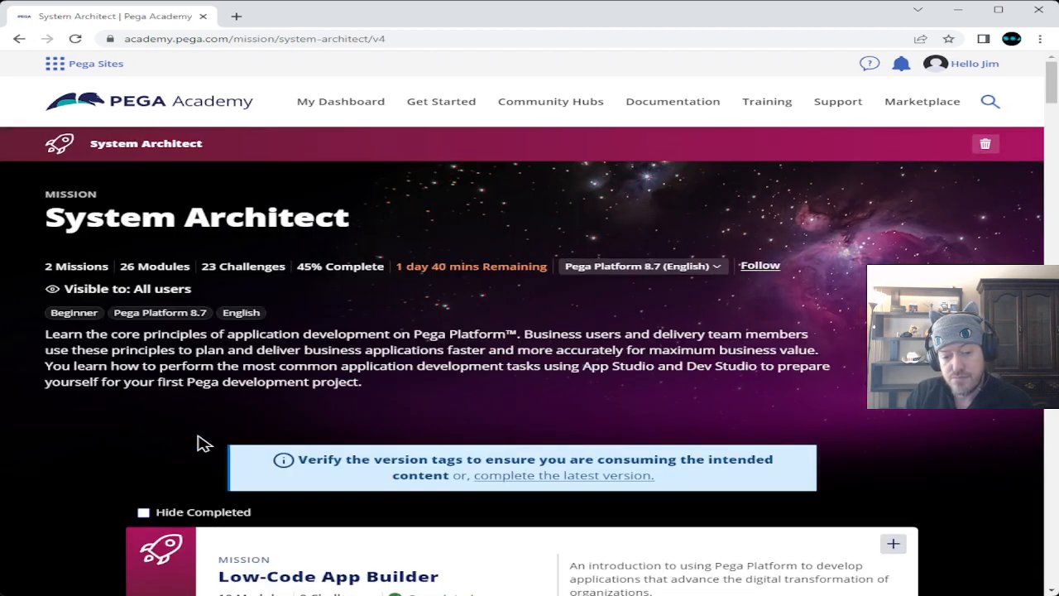
{"action": "scroll", "coordinate": [104, 406], "scroll_direction": "down", "scroll_amount": 5}
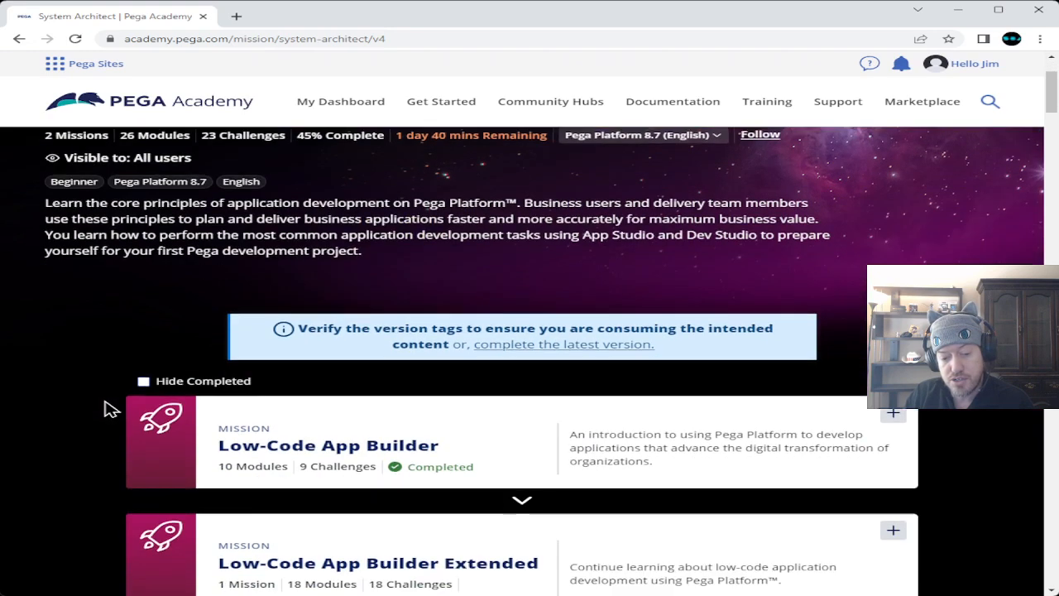
{"action": "scroll", "coordinate": [112, 342], "scroll_direction": "down", "scroll_amount": 7}
{"action": "scroll", "coordinate": [113, 342], "scroll_direction": "up", "scroll_amount": 9}
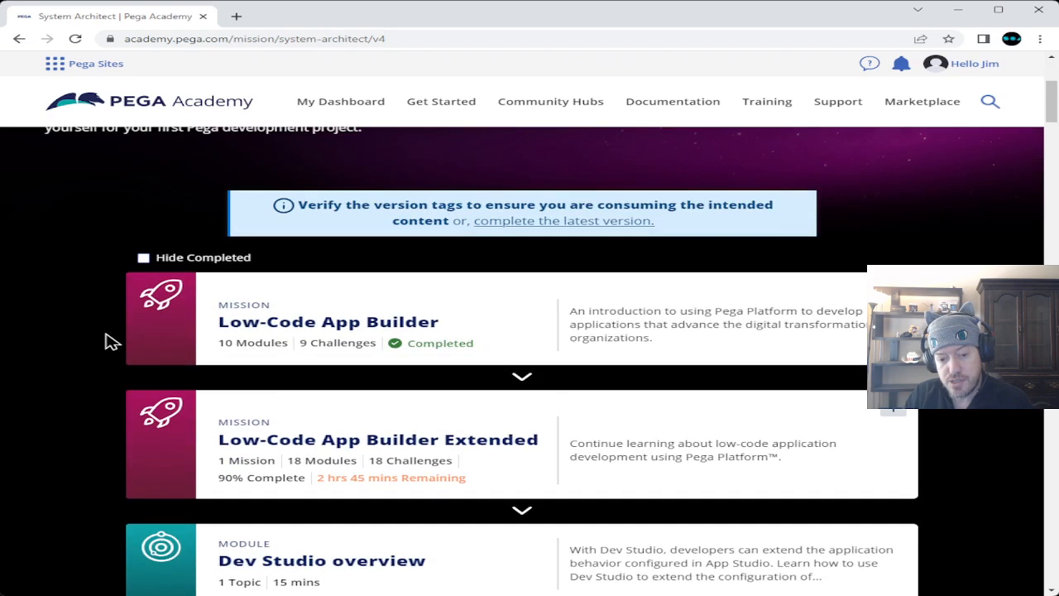
Open the Low-Code App Builder Extended mission and go to its mission exercise near the end of the list.
{"action": "left_click", "coordinate": [464, 444]}
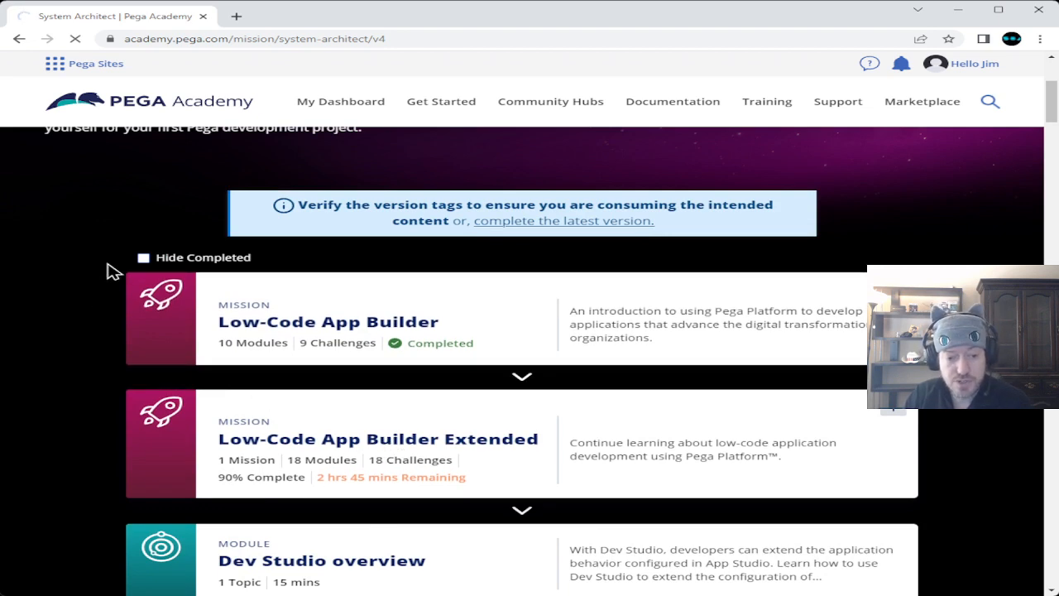
{"action": "scroll", "coordinate": [107, 271], "scroll_direction": "down", "scroll_amount": 5}
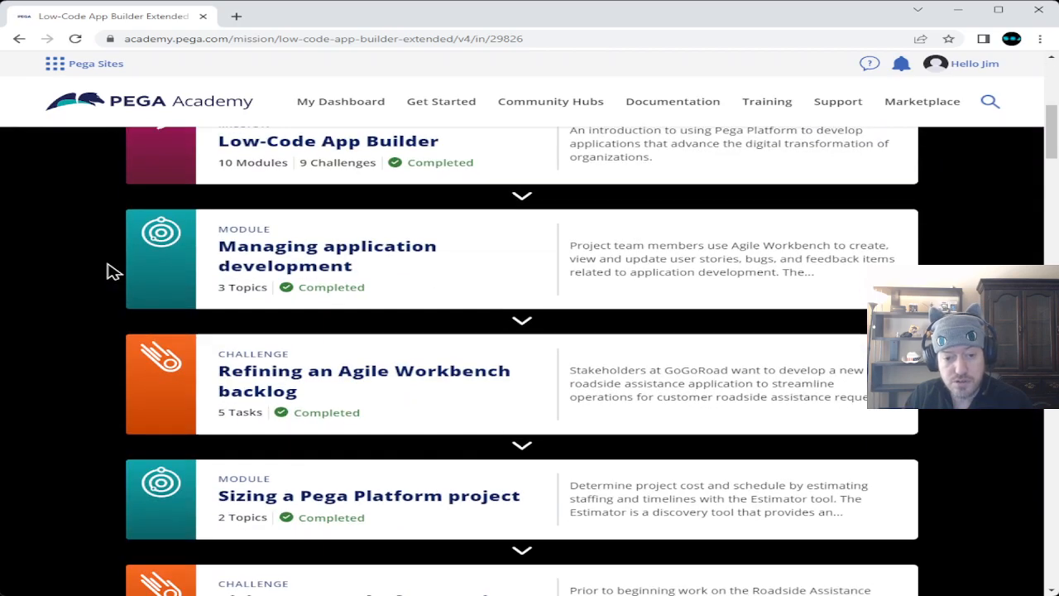
{"action": "scroll", "coordinate": [108, 271], "scroll_direction": "down", "scroll_amount": 10}
{"action": "scroll", "coordinate": [108, 271], "scroll_direction": "down", "scroll_amount": 20}
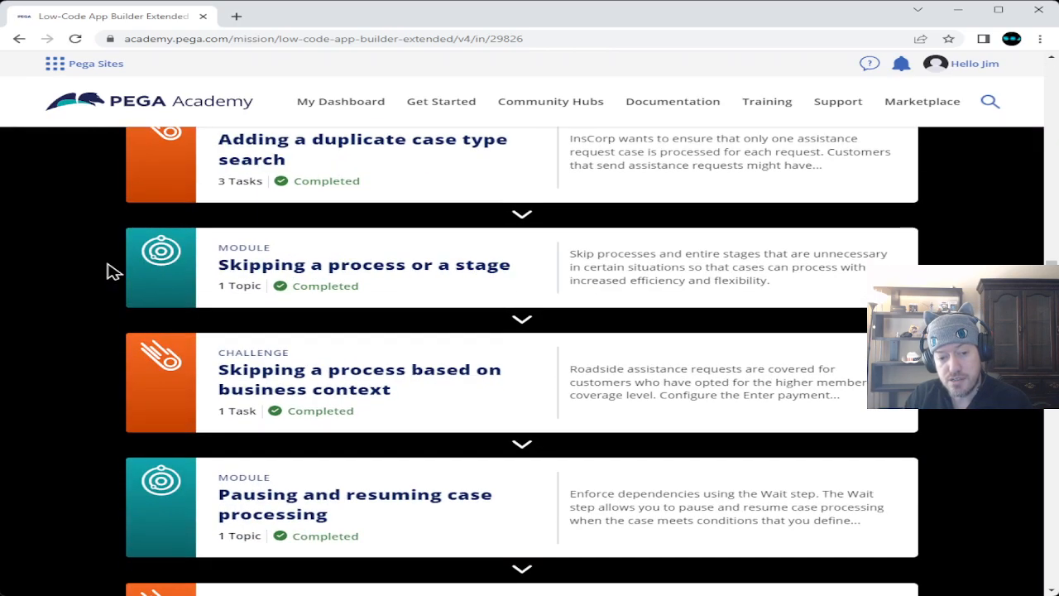
{"action": "scroll", "coordinate": [114, 271], "scroll_direction": "down", "scroll_amount": 5}
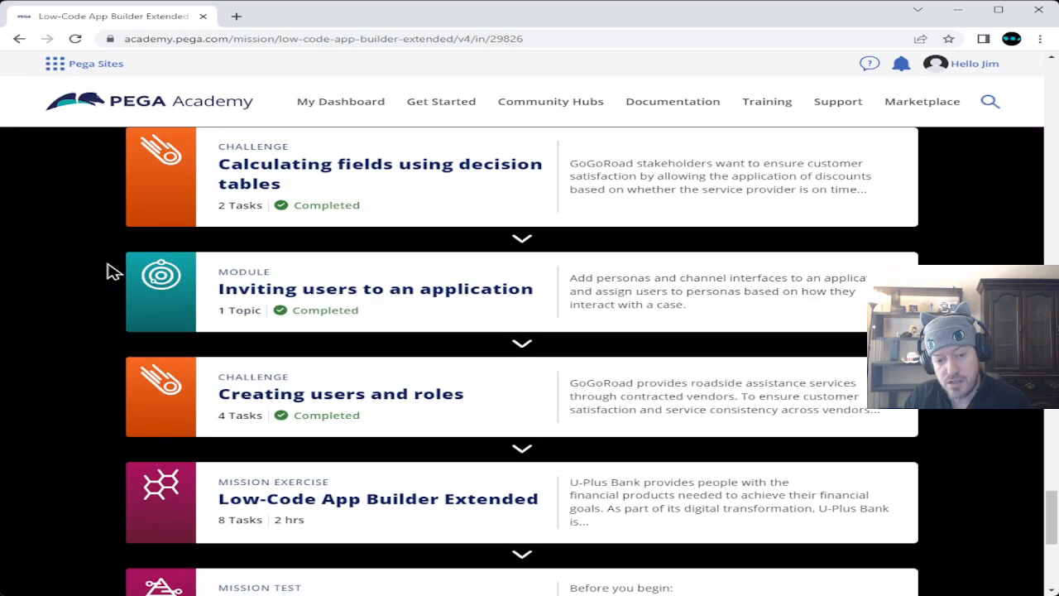
{"action": "scroll", "coordinate": [113, 271], "scroll_direction": "down", "scroll_amount": 3}
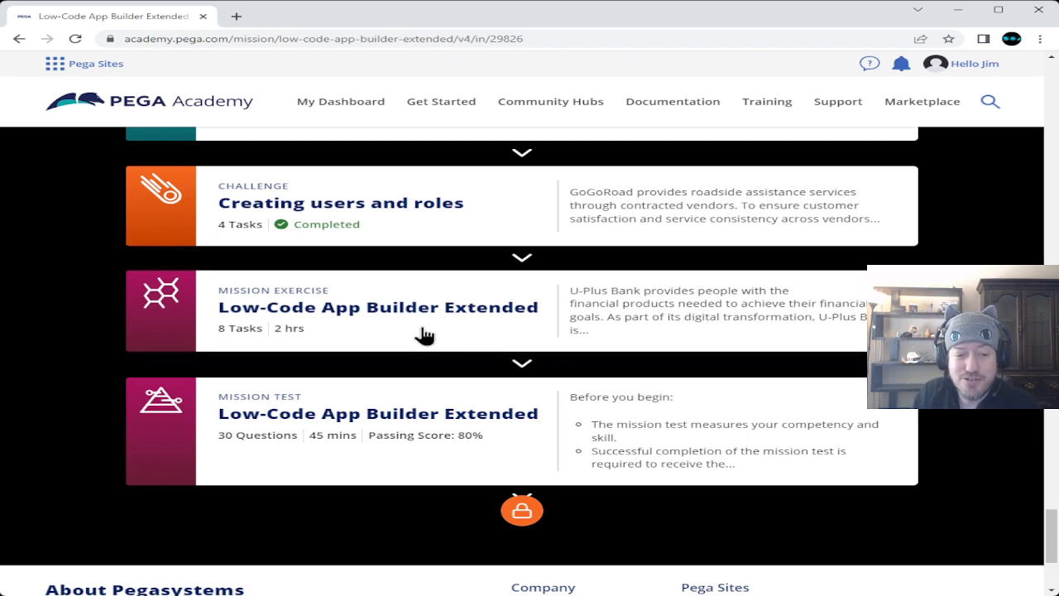
{"action": "left_click", "coordinate": [477, 319]}
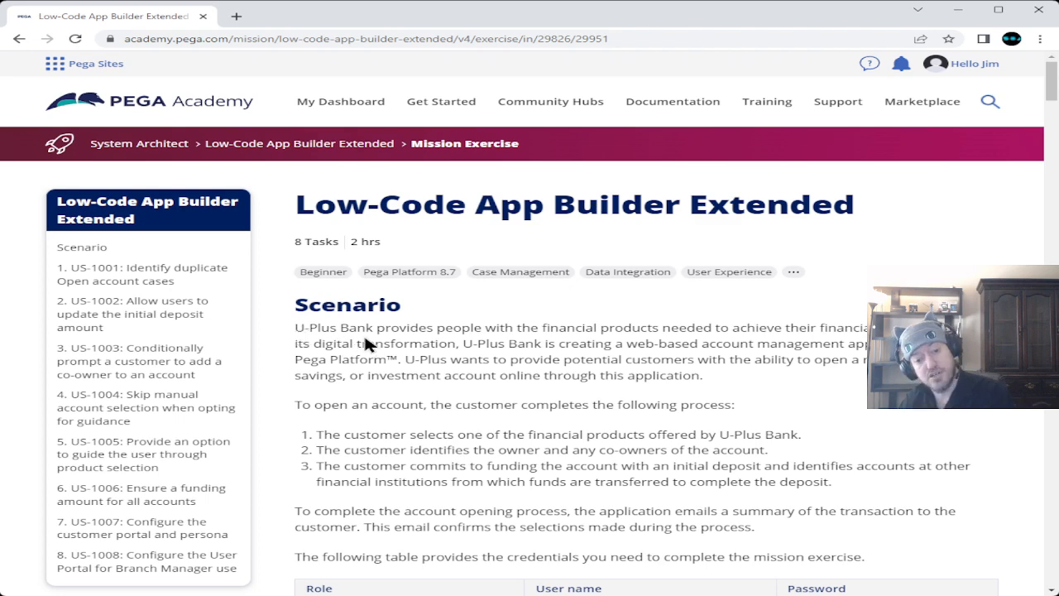
Wake up the Pega instance for the Low-Code App Builder Extended mission exercise.
{"action": "scroll", "coordinate": [365, 337], "scroll_direction": "down", "scroll_amount": 1}
{"action": "scroll", "coordinate": [366, 337], "scroll_direction": "down", "scroll_amount": 5}
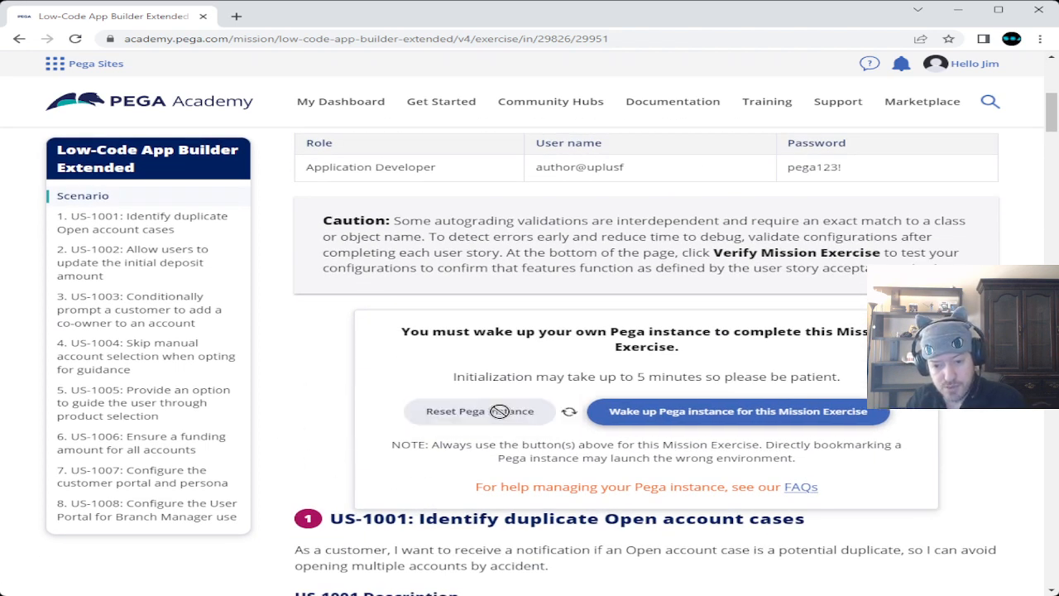
{"action": "left_click", "coordinate": [475, 411]}
{"action": "left_click", "coordinate": [521, 374]}
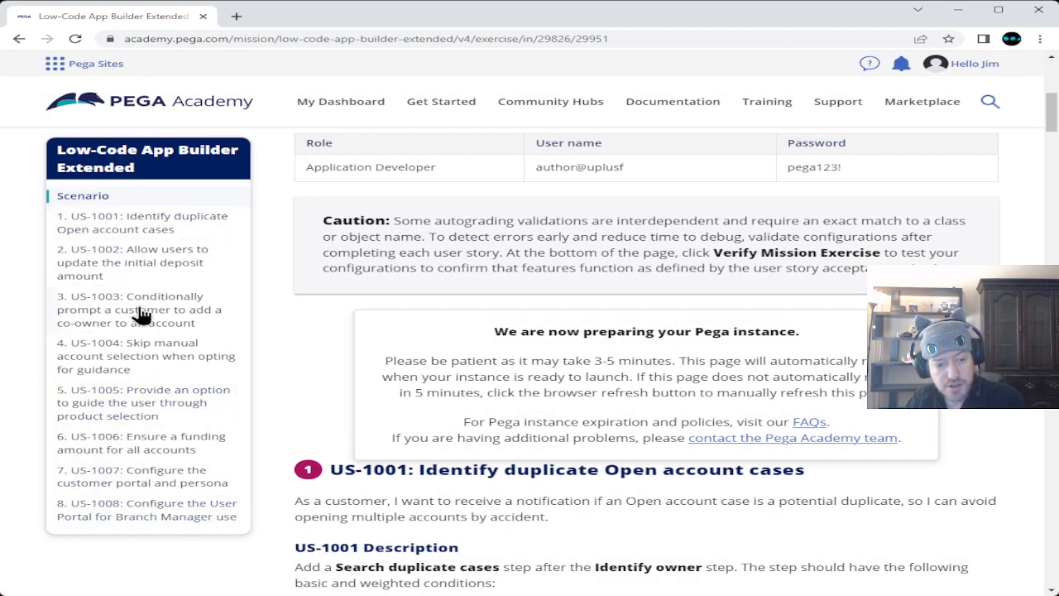
Review the exercise scenario, highlight the Application Developer password in the credentials table, and check the Pega instance's status.
{"action": "scroll", "coordinate": [295, 329], "scroll_direction": "up", "scroll_amount": 5}
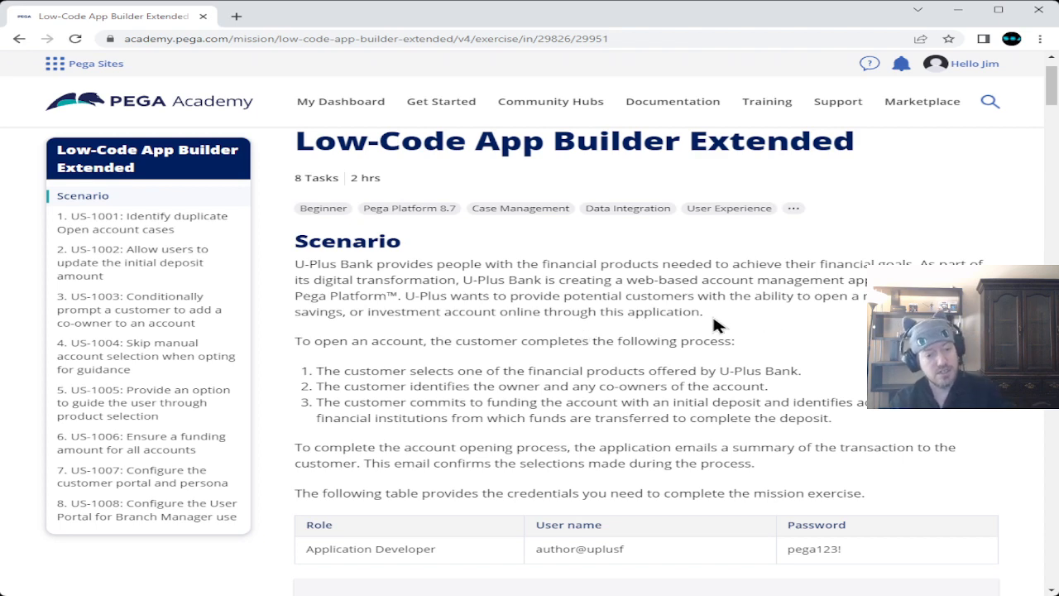
{"action": "scroll", "coordinate": [712, 317], "scroll_direction": "down", "scroll_amount": 3}
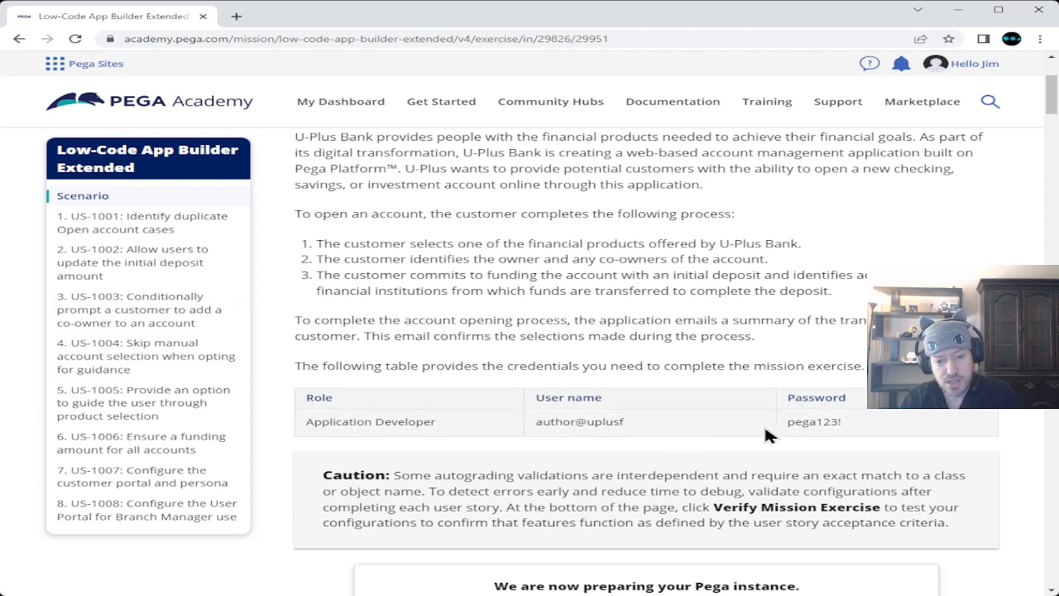
{"action": "left_click_drag", "start_coordinate": [784, 420], "coordinate": [852, 434]}
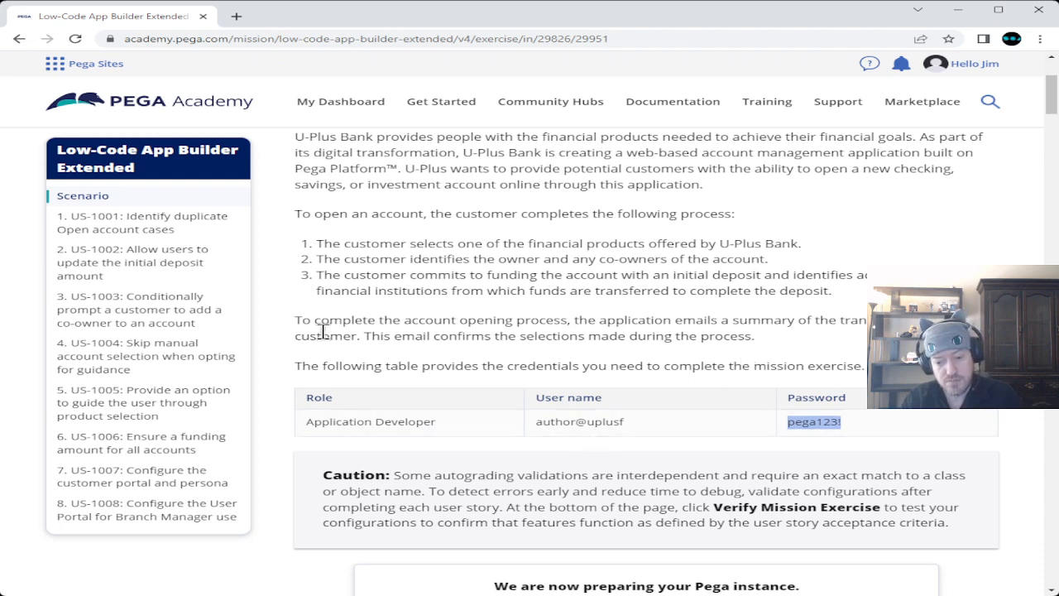
{"action": "scroll", "coordinate": [297, 327], "scroll_direction": "down", "scroll_amount": 2}
{"action": "scroll", "coordinate": [297, 328], "scroll_direction": "down", "scroll_amount": 1}
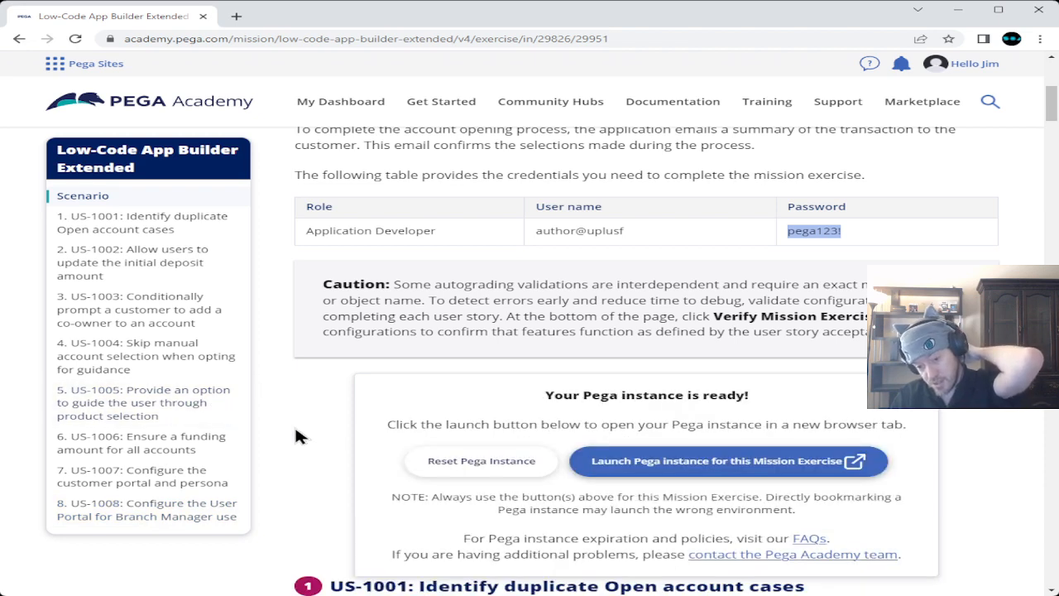
Launch the Pega instance for the mission exercise and review the credentials and the US-1001 user story on the exercise page.
{"action": "left_click", "coordinate": [777, 463]}
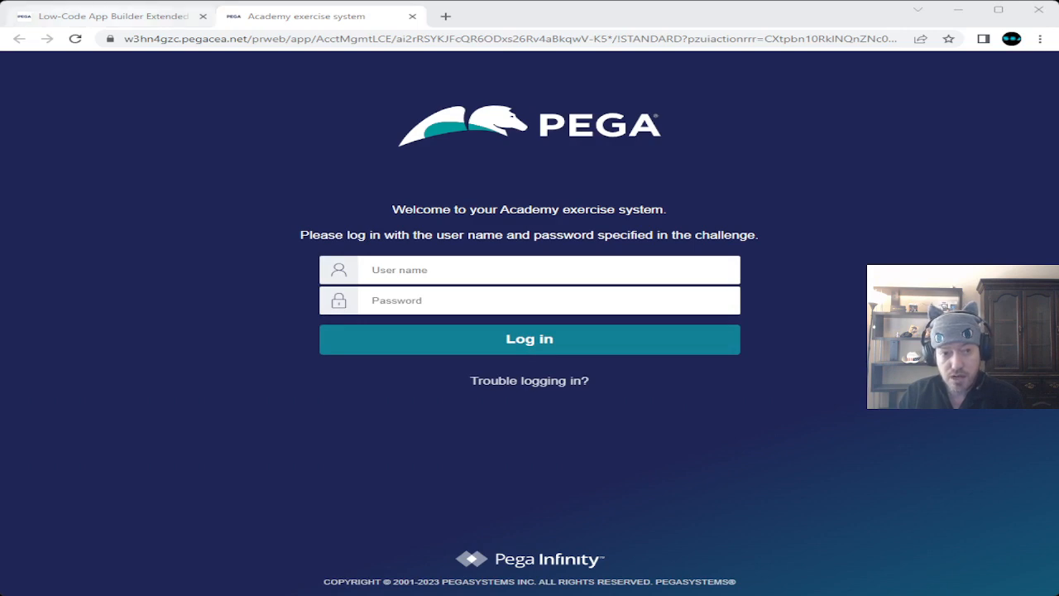
{"action": "left_click", "coordinate": [118, 15]}
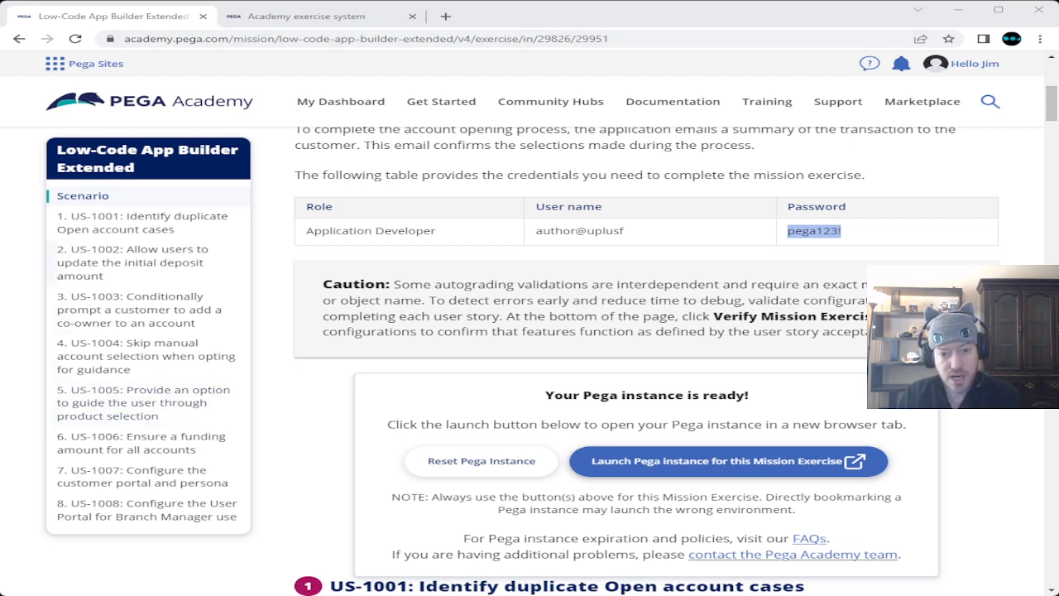
{"action": "left_click", "coordinate": [220, 395]}
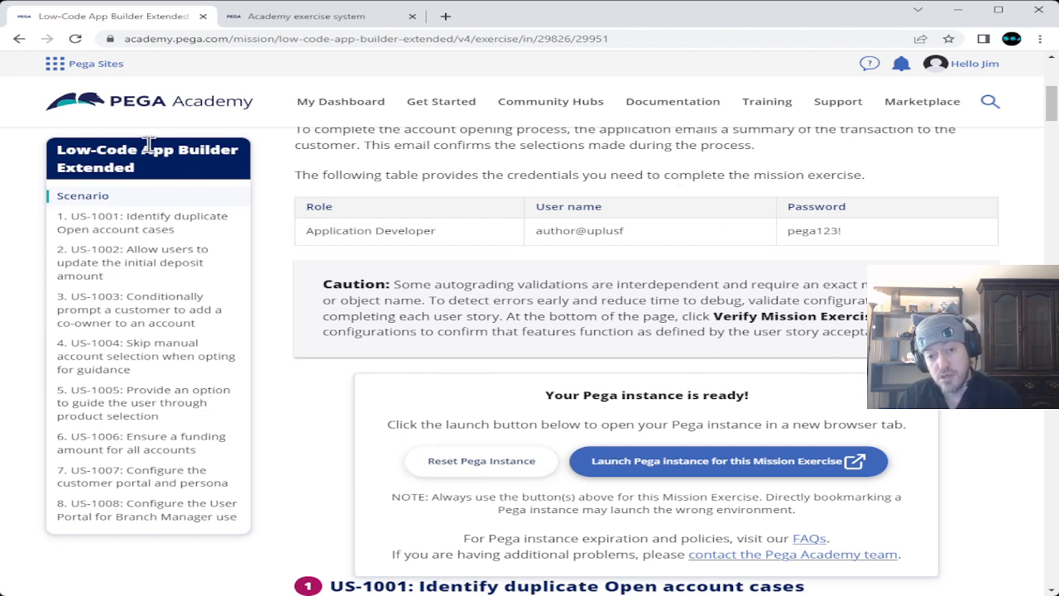
{"action": "scroll", "coordinate": [260, 194], "scroll_direction": "down", "scroll_amount": 7}
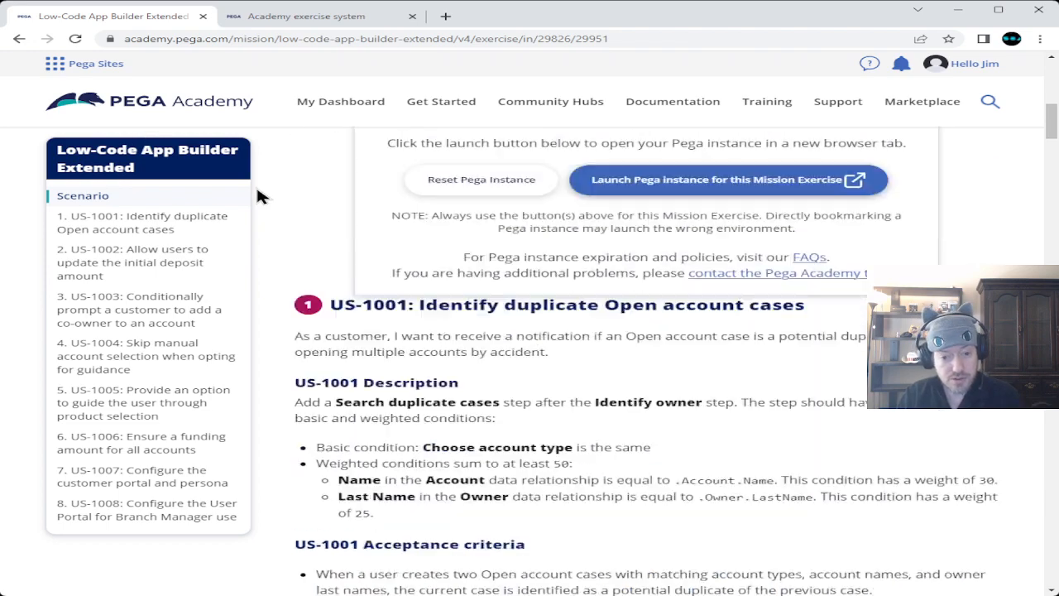
{"action": "scroll", "coordinate": [260, 195], "scroll_direction": "up", "scroll_amount": 5}
{"action": "scroll", "coordinate": [260, 195], "scroll_direction": "up", "scroll_amount": 2}
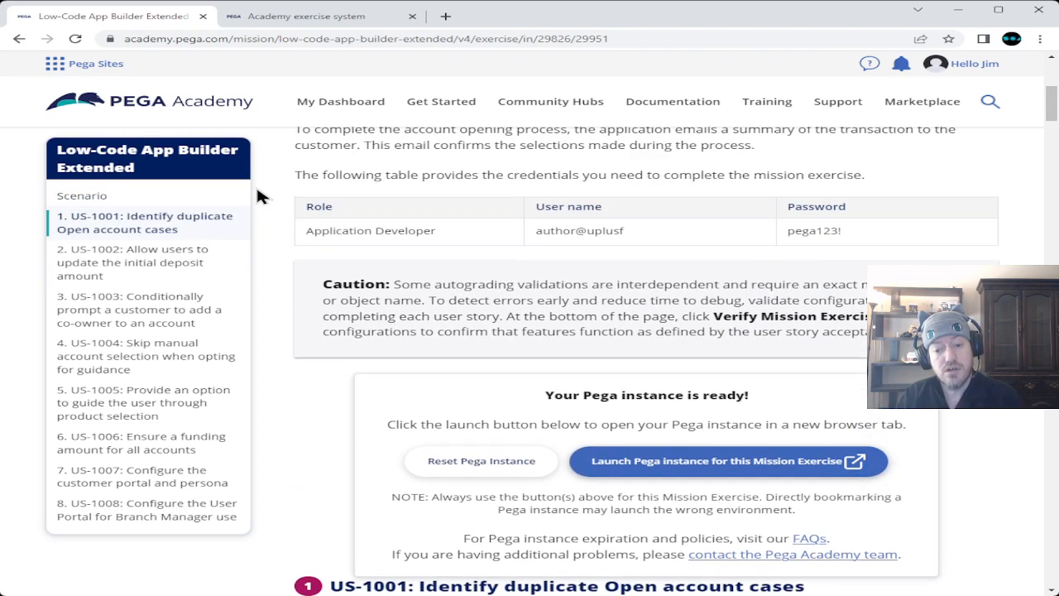
Log in to the Academy exercise system with the Application Developer's user name and password.
{"action": "left_click", "coordinate": [280, 17]}
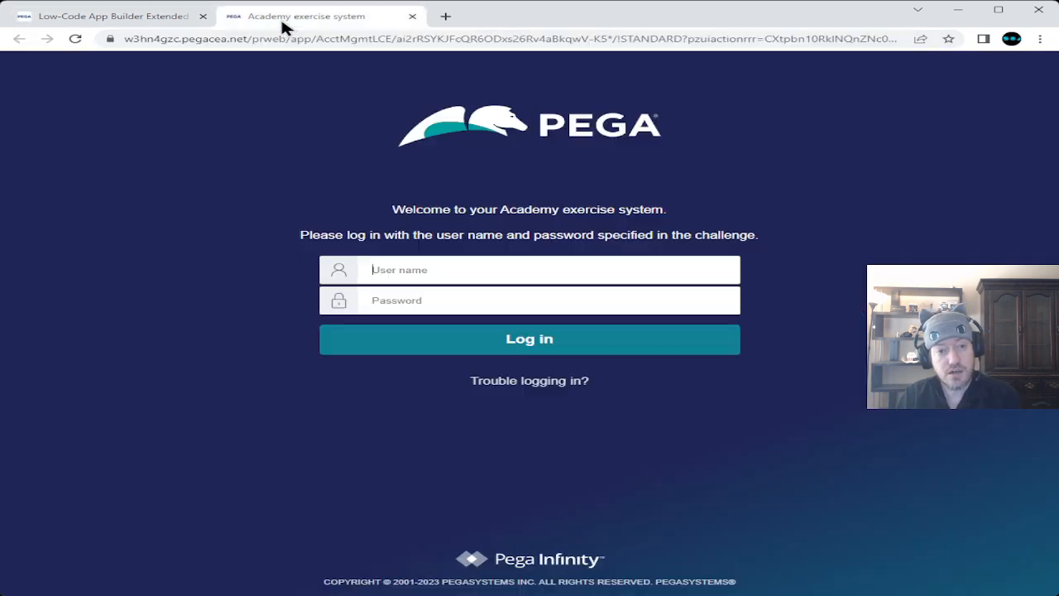
{"action": "left_click", "coordinate": [492, 305]}
{"action": "left_click", "coordinate": [488, 270]}
{"action": "type", "text": "author@uplusf"}
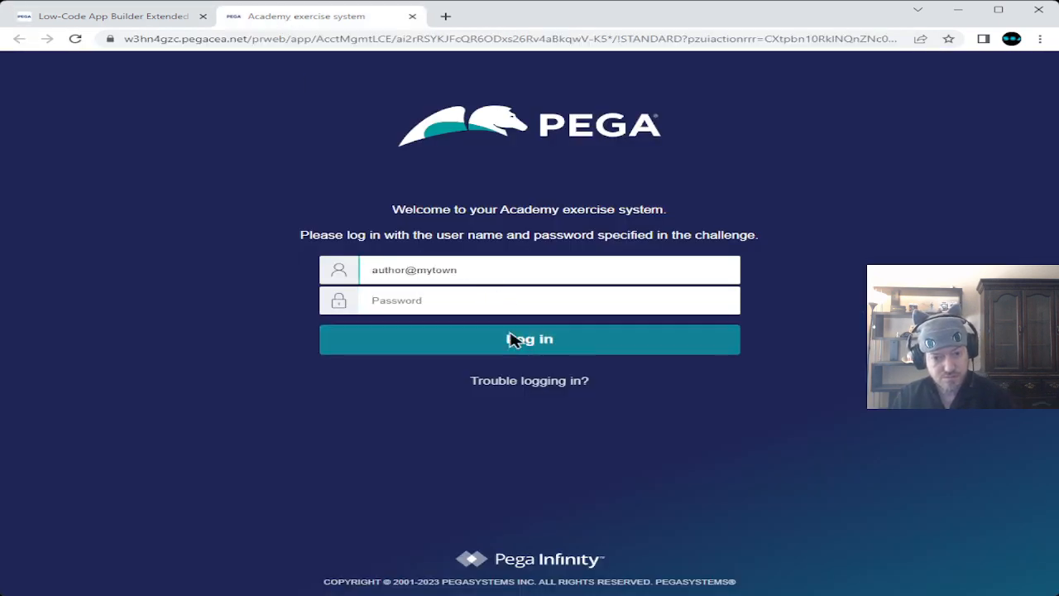
{"action": "left_click", "coordinate": [460, 299]}
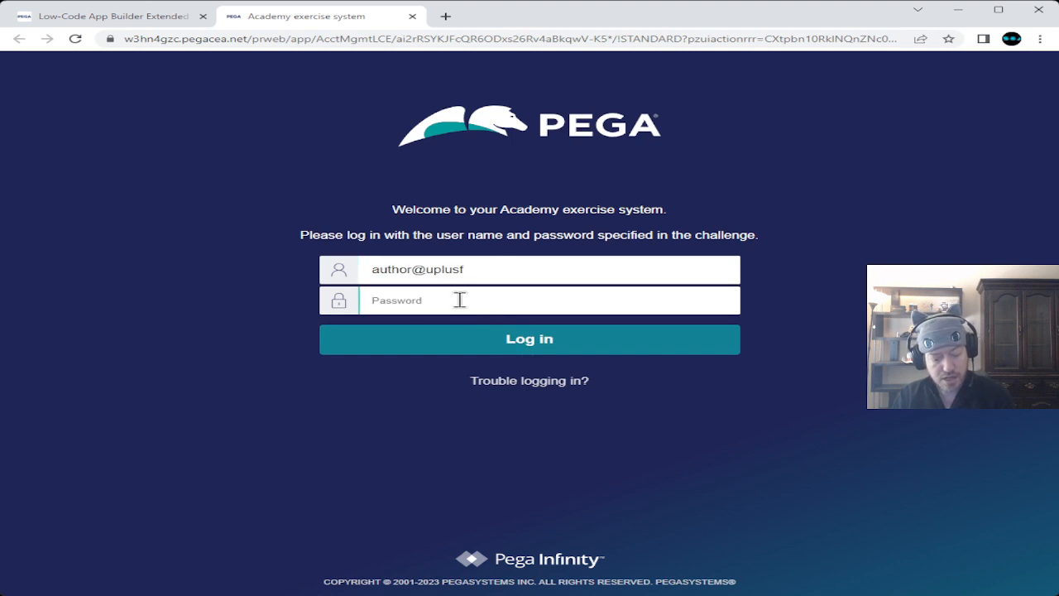
{"action": "type", "text": "********"}
{"action": "left_click", "coordinate": [543, 345]}
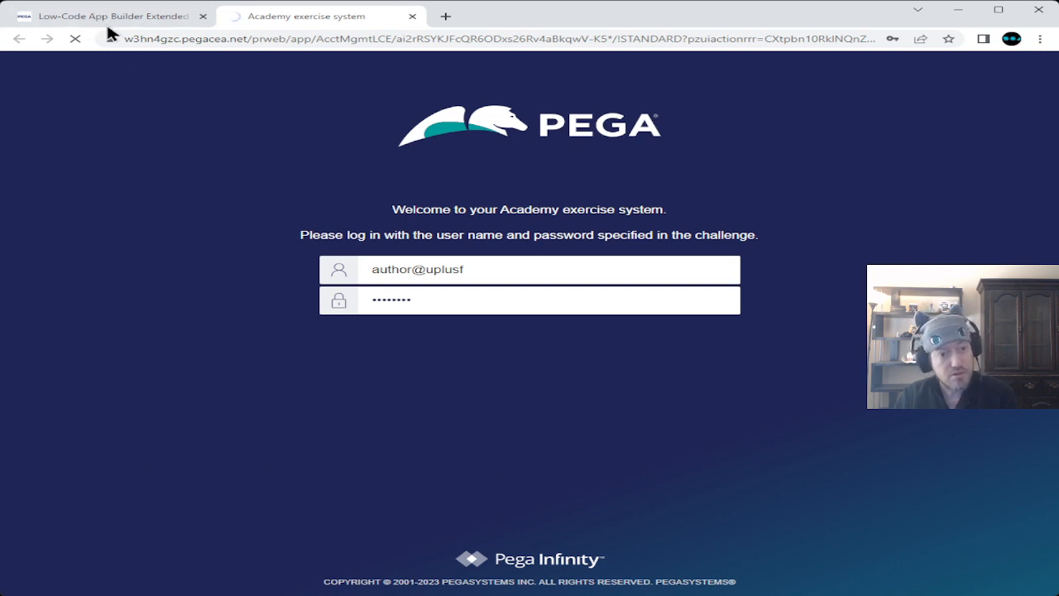
In the Open account case type, add a Search duplicate cases step to Collect owner information, directly after Identify owner.
{"action": "left_click", "coordinate": [163, 79]}
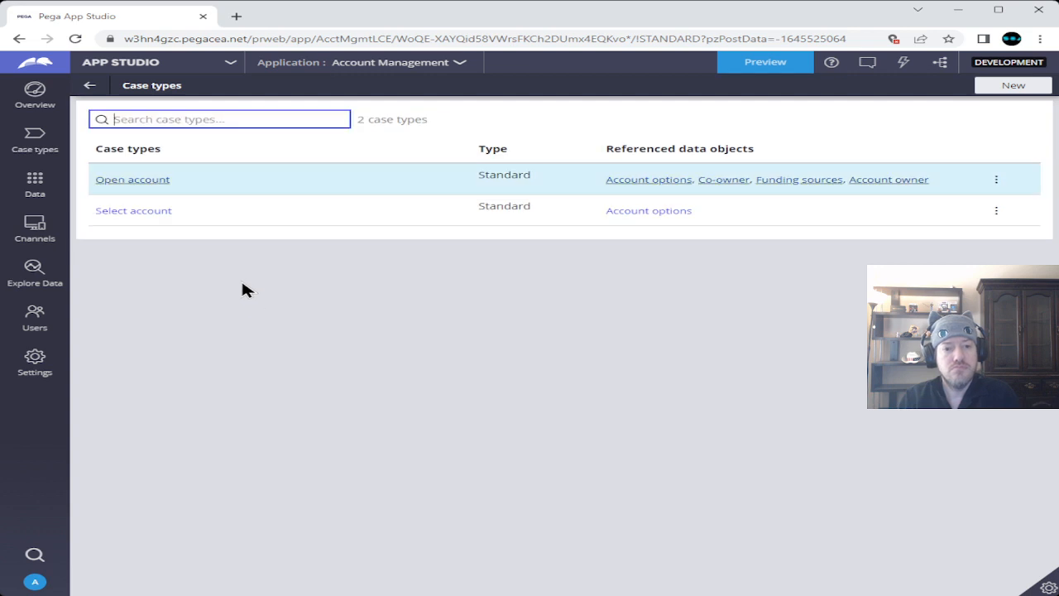
{"action": "left_click", "coordinate": [142, 179]}
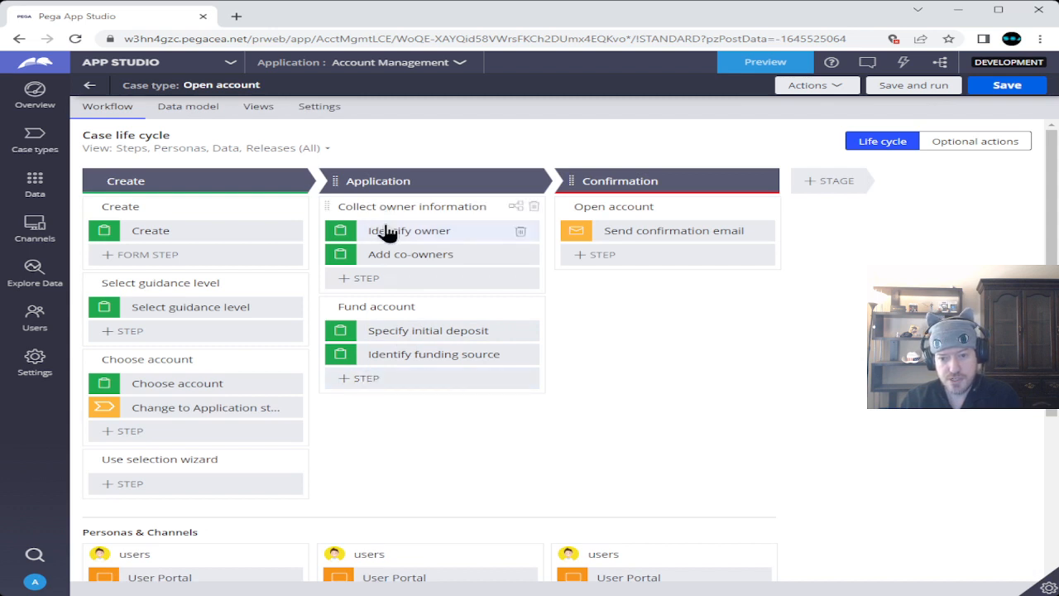
{"action": "left_click", "coordinate": [366, 278]}
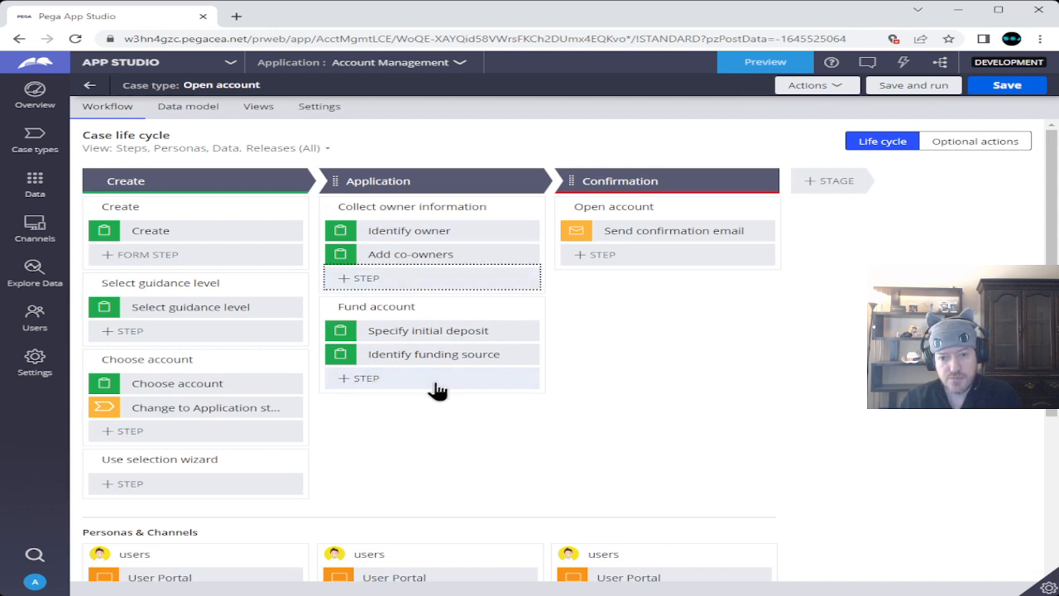
{"action": "left_click", "coordinate": [371, 279]}
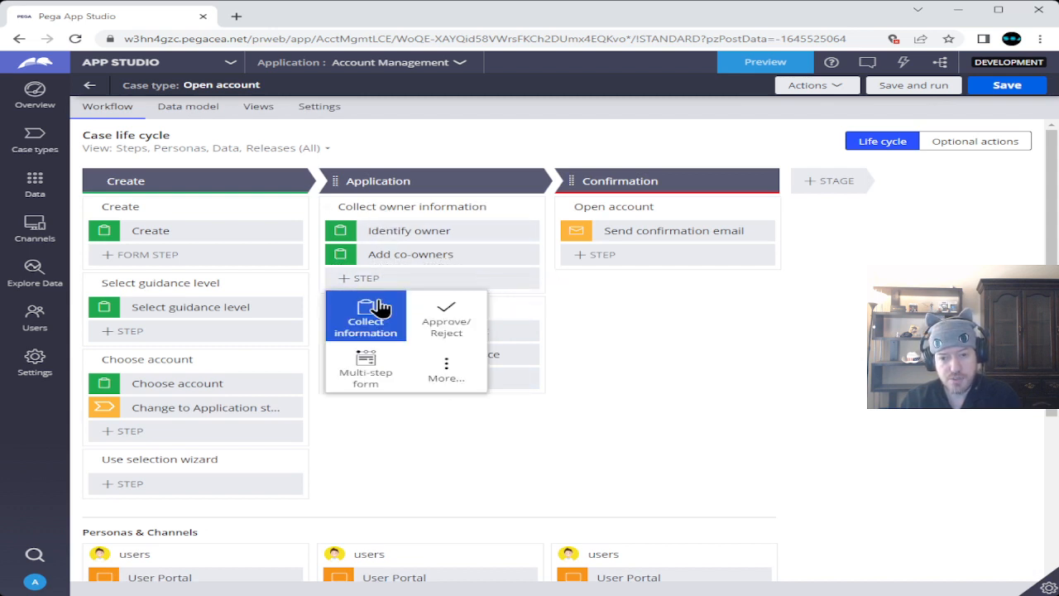
{"action": "left_click", "coordinate": [451, 367]}
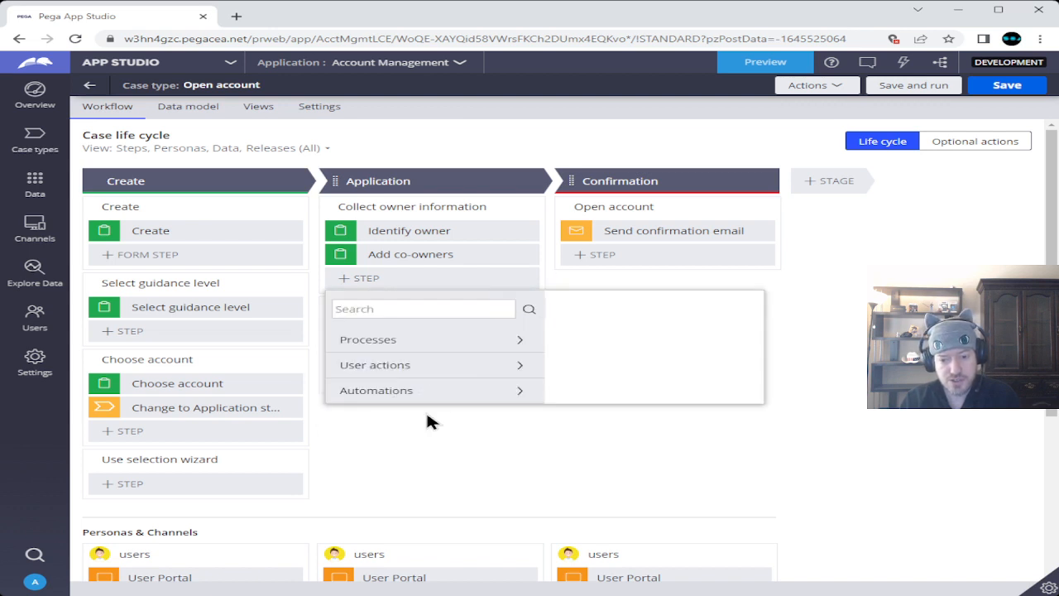
{"action": "left_click", "coordinate": [407, 395]}
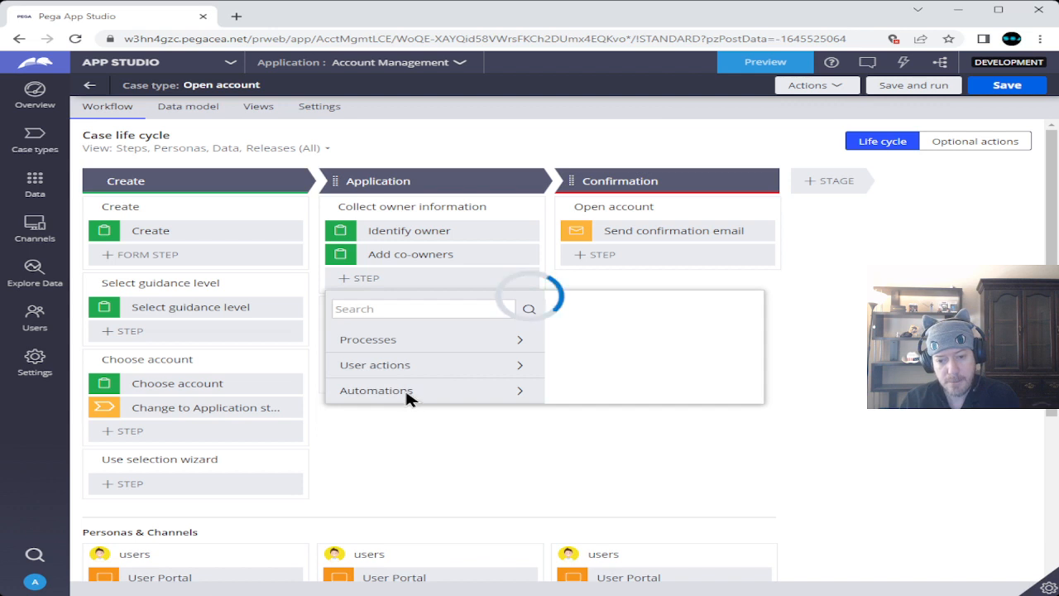
{"action": "scroll", "coordinate": [406, 397], "scroll_direction": "down", "scroll_amount": 4}
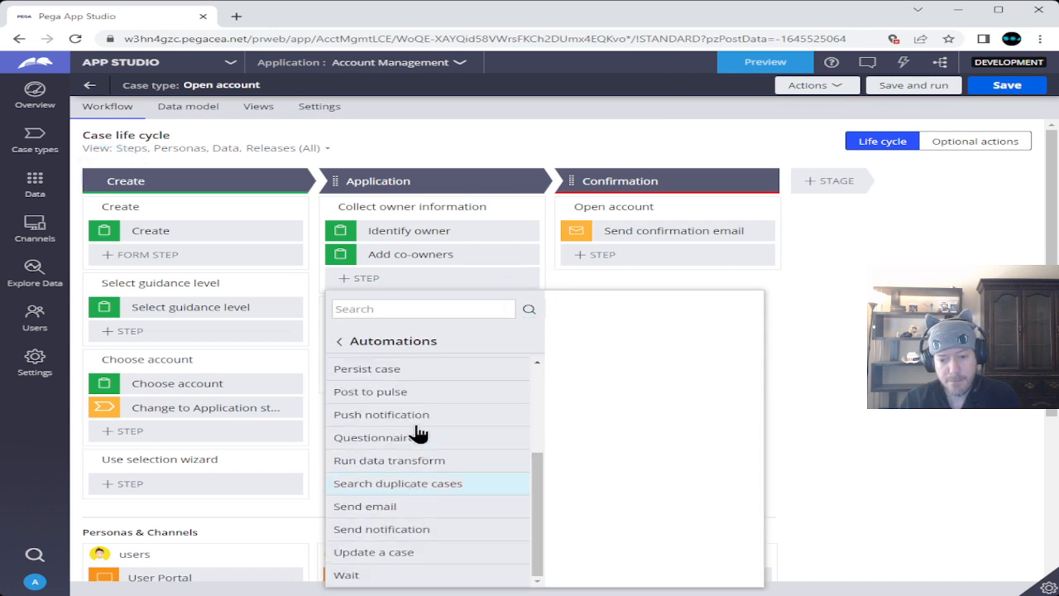
{"action": "left_click", "coordinate": [450, 487]}
{"action": "left_click", "coordinate": [713, 477]}
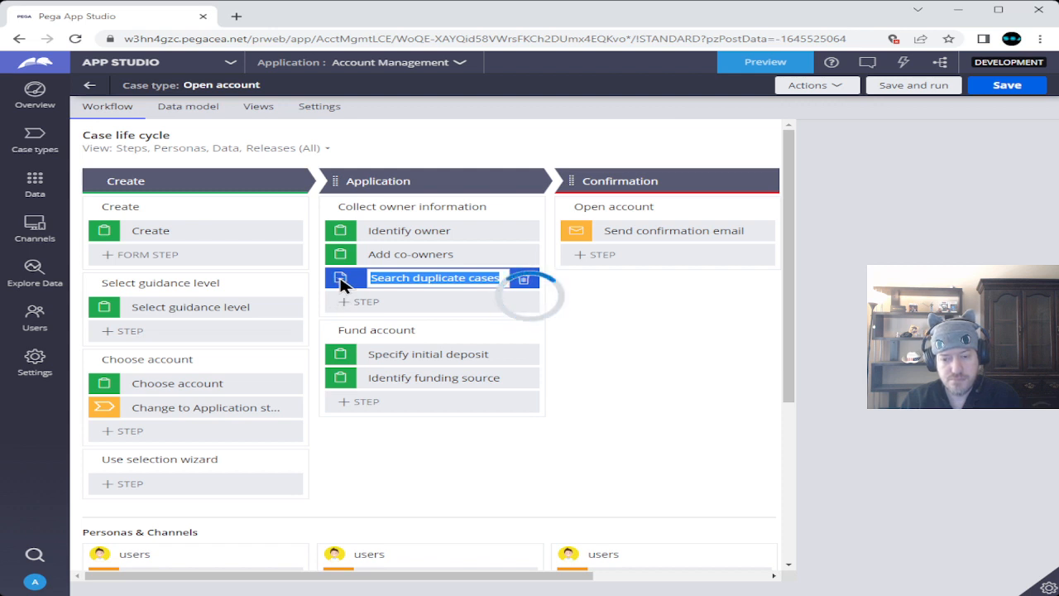
{"action": "left_click_drag", "start_coordinate": [340, 277], "coordinate": [341, 254]}
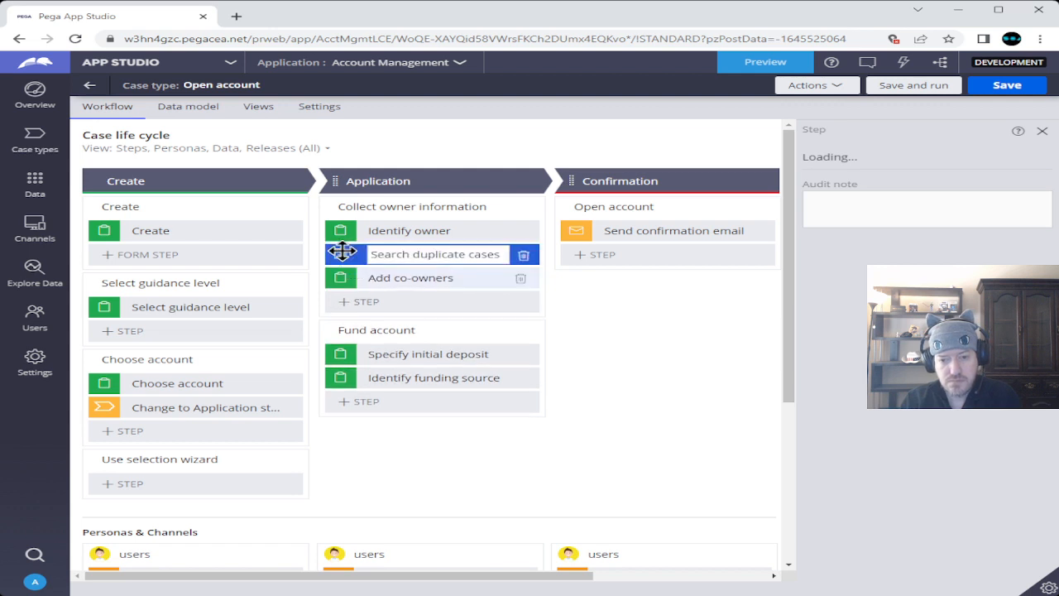
{"action": "left_click", "coordinate": [778, 313]}
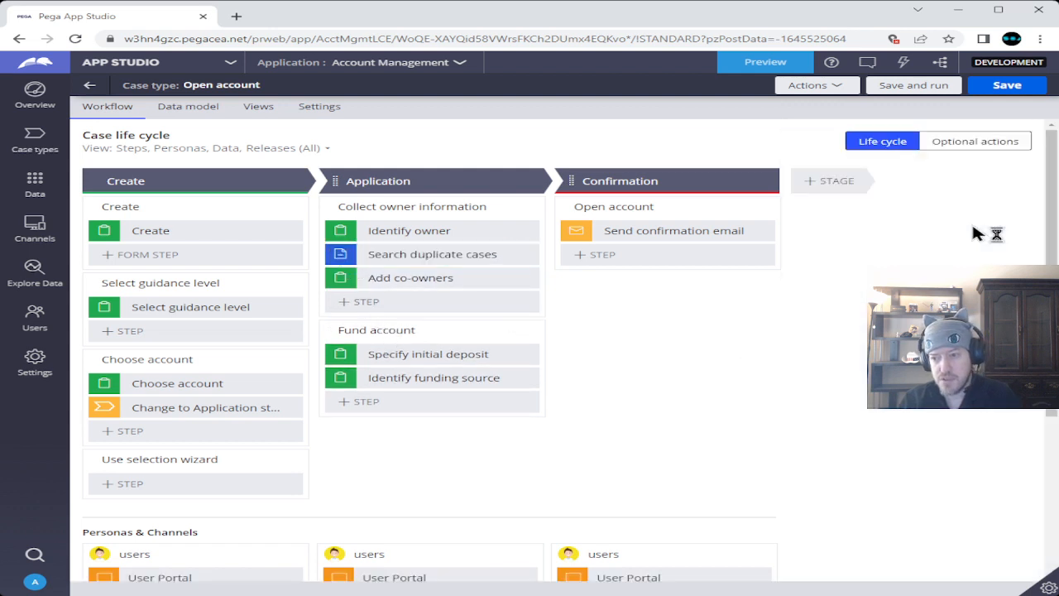
Give Search duplicate cases the basic condition that Choose account type is same, and set the weighted conditions' minimum sum to 50.
{"action": "left_click", "coordinate": [344, 251]}
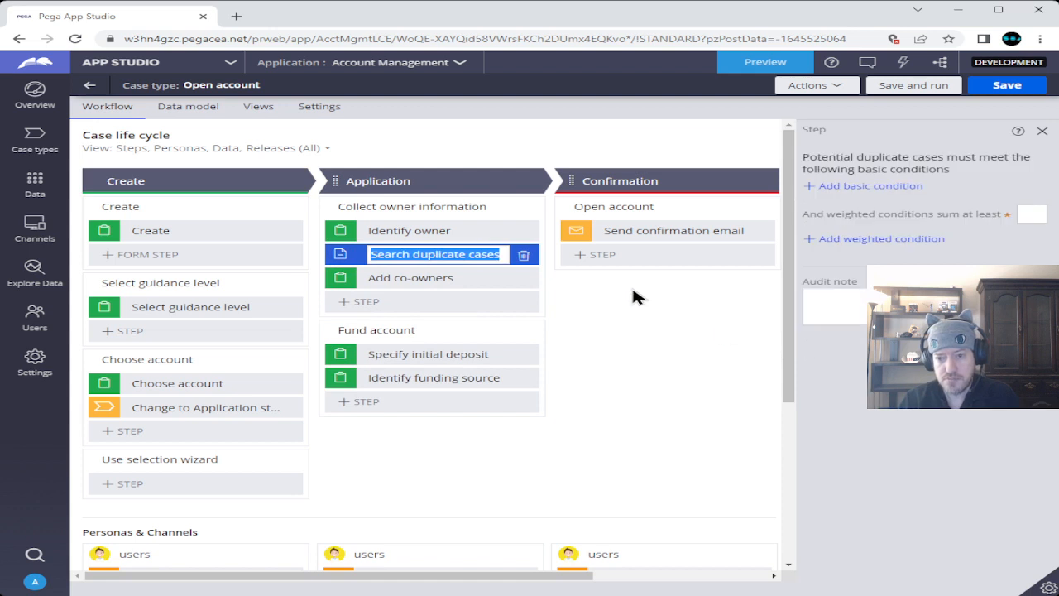
{"action": "left_click", "coordinate": [880, 188]}
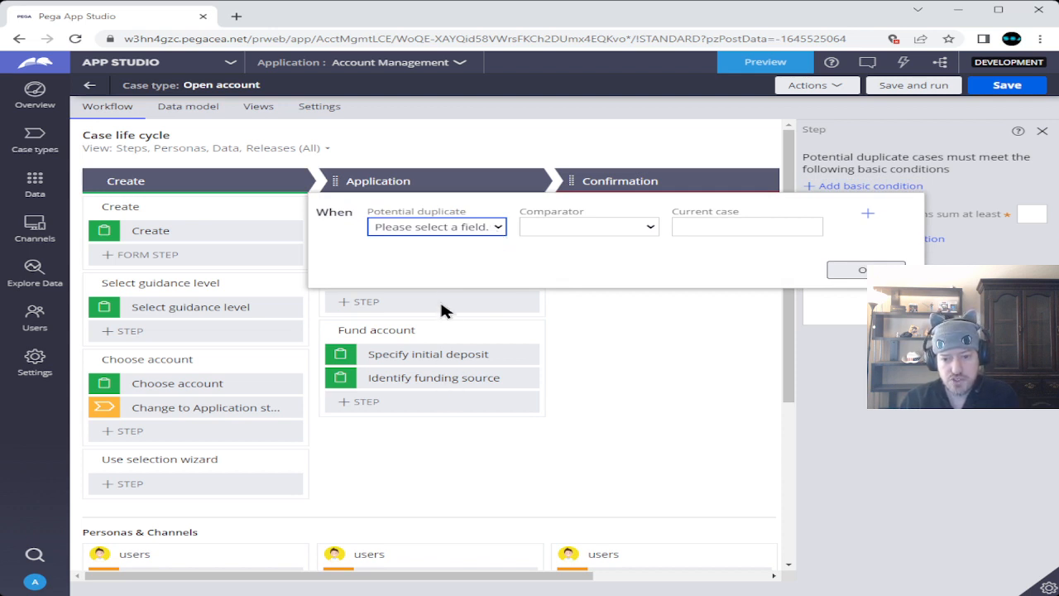
{"action": "key", "text": "Down"}
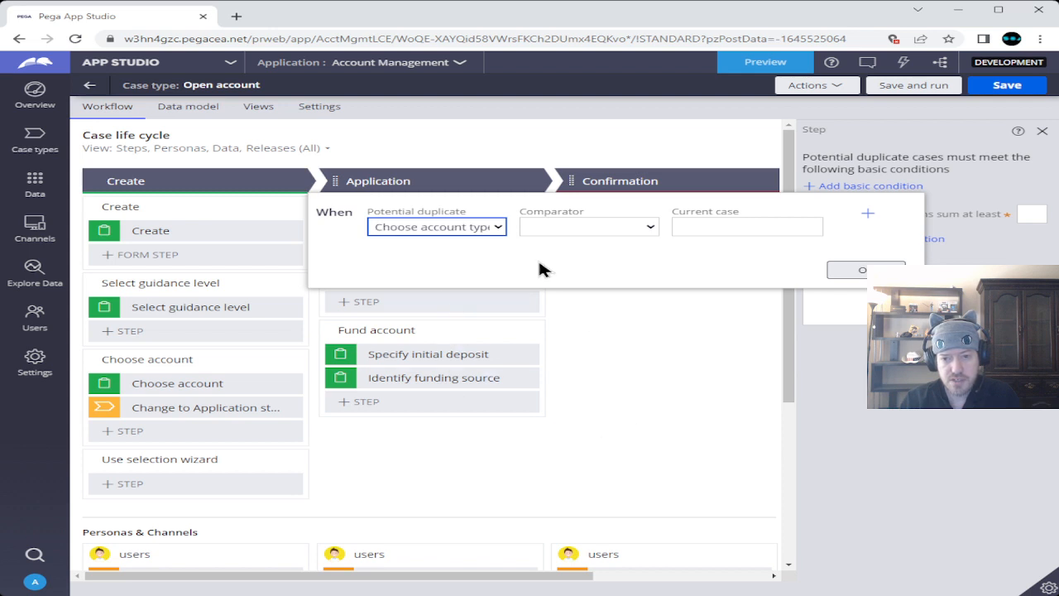
{"action": "left_click", "coordinate": [792, 274]}
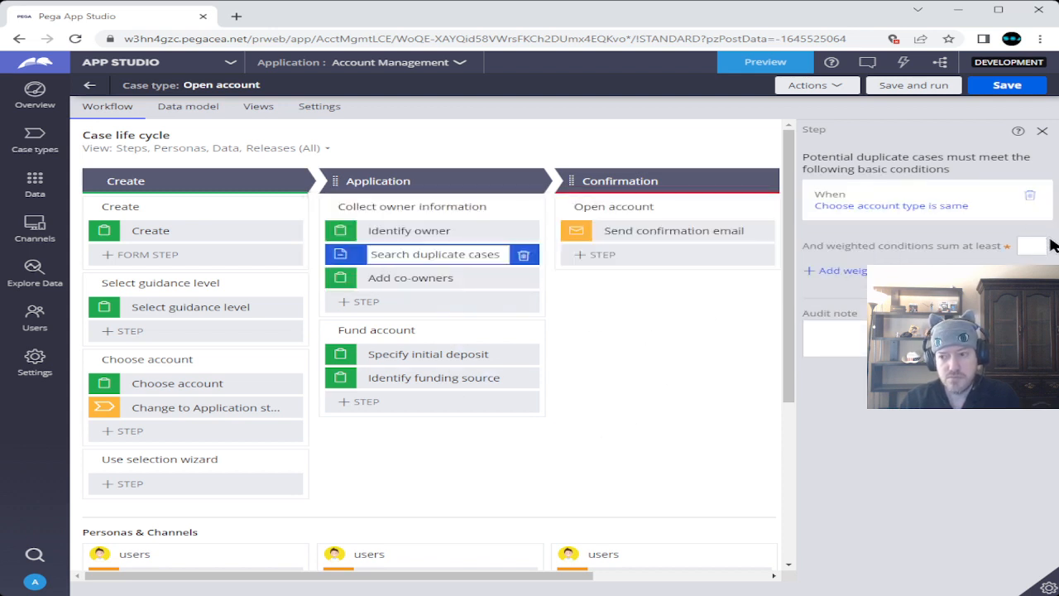
{"action": "left_click", "coordinate": [1029, 244]}
{"action": "type", "text": "50"}
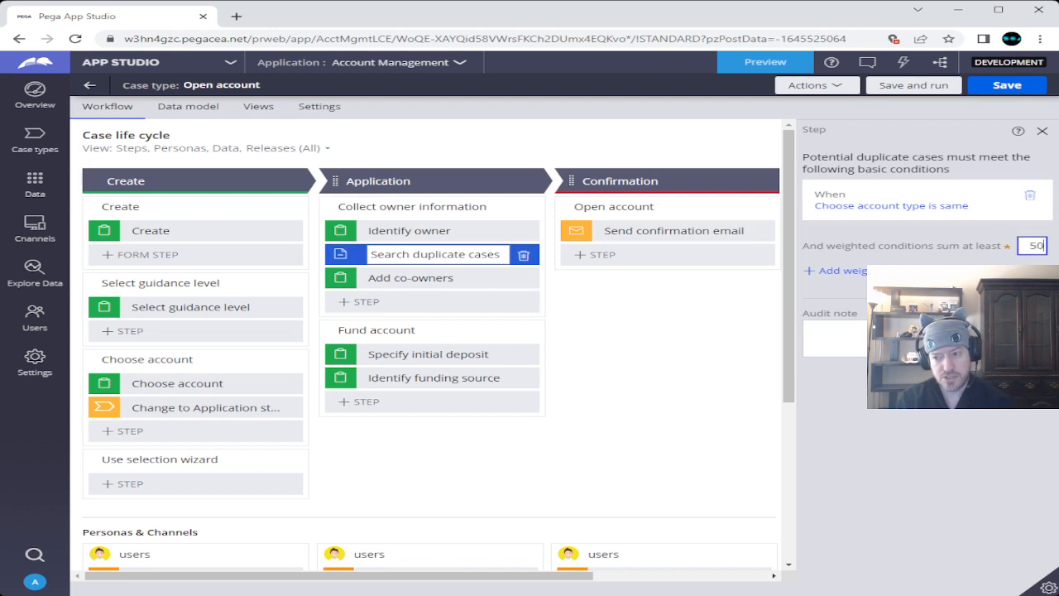
Add a weighted condition with weight 30 that Name is equal to the current case's .Account.Name field.
{"action": "key", "text": "Tab"}
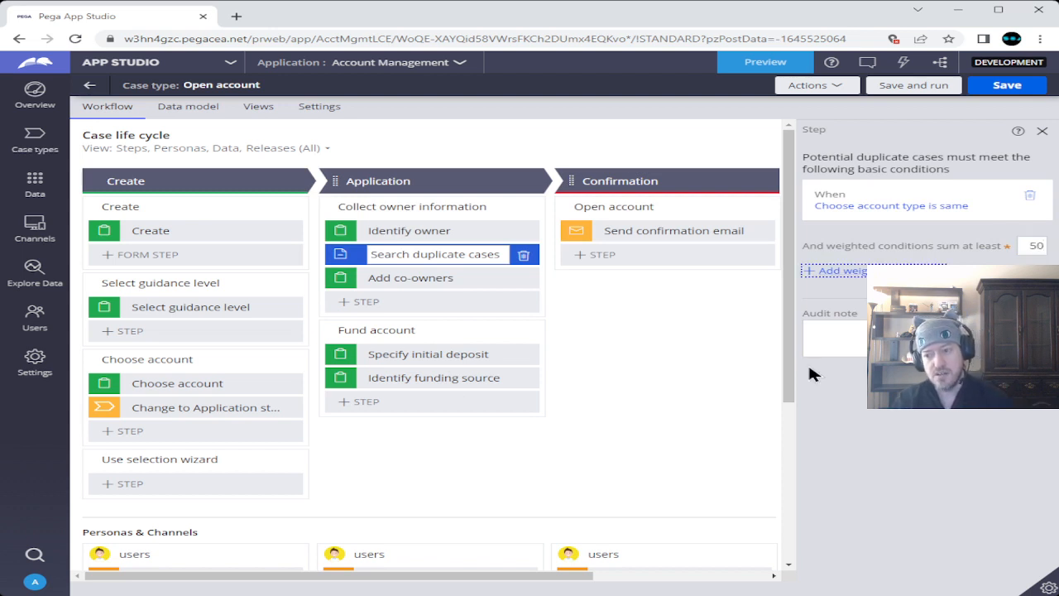
{"action": "left_click", "coordinate": [593, 313]}
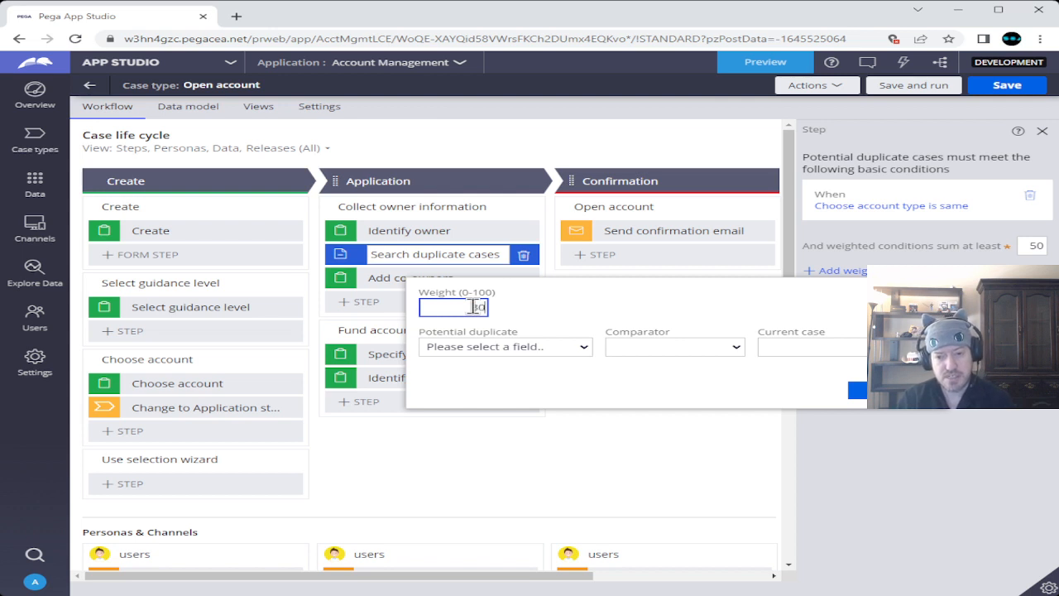
{"action": "type", "text": "30"}
{"action": "key", "text": "Tab"}
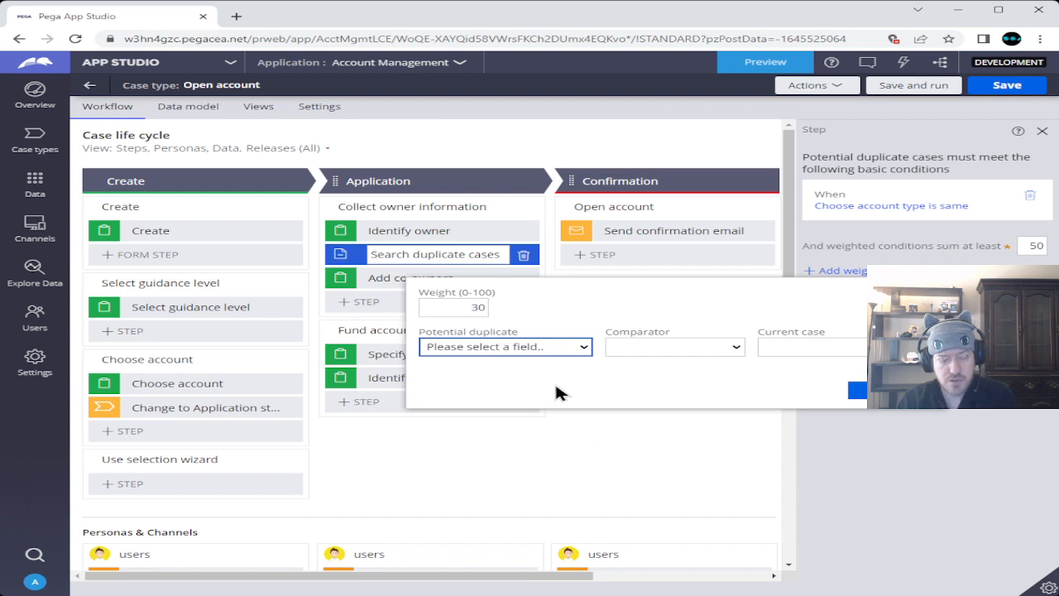
{"action": "left_click", "coordinate": [486, 544]}
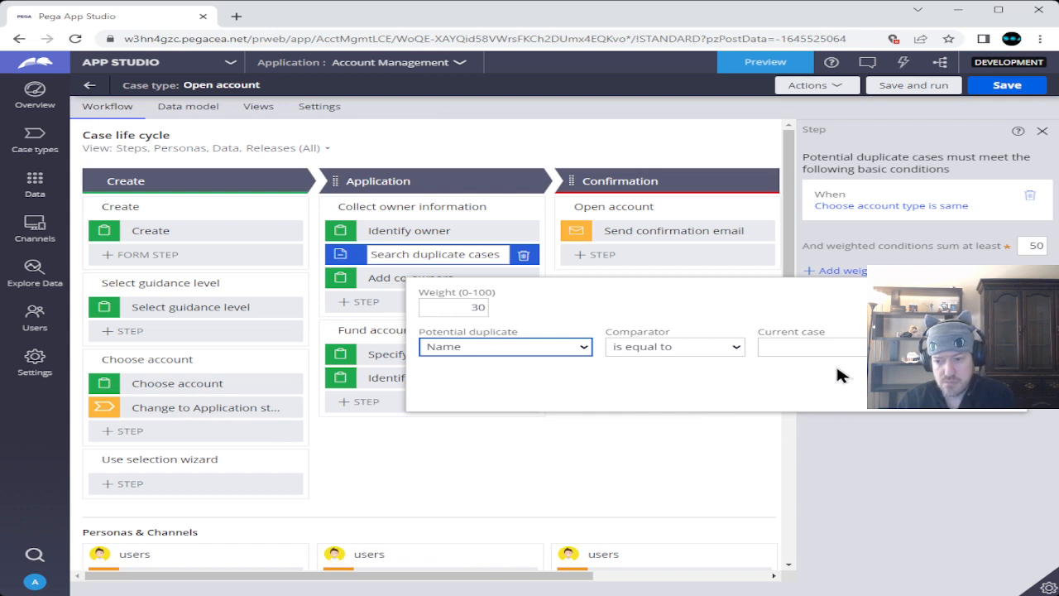
{"action": "left_click", "coordinate": [922, 346]}
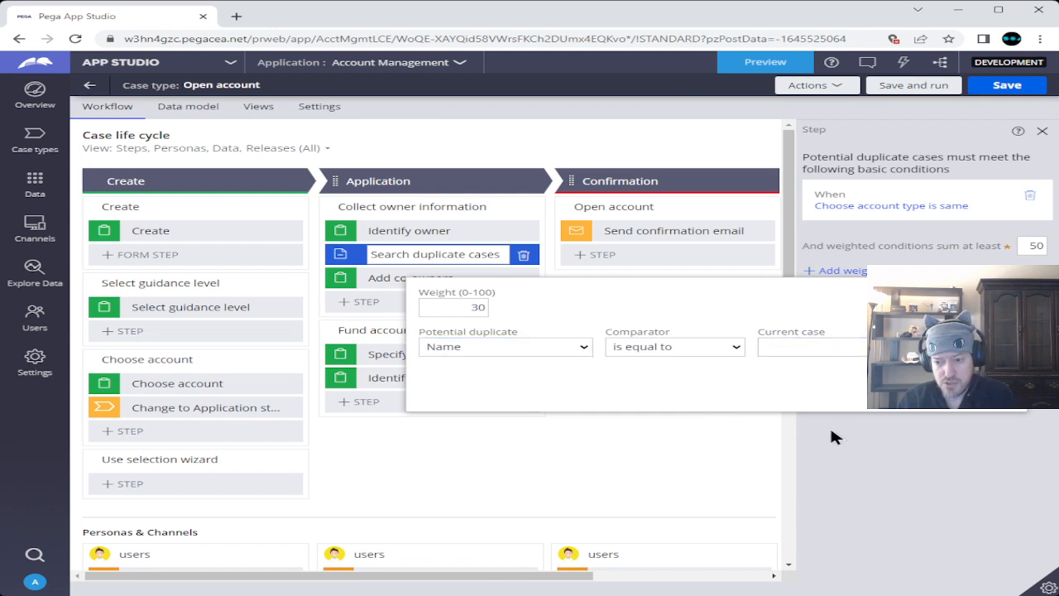
{"action": "left_click", "coordinate": [828, 402]}
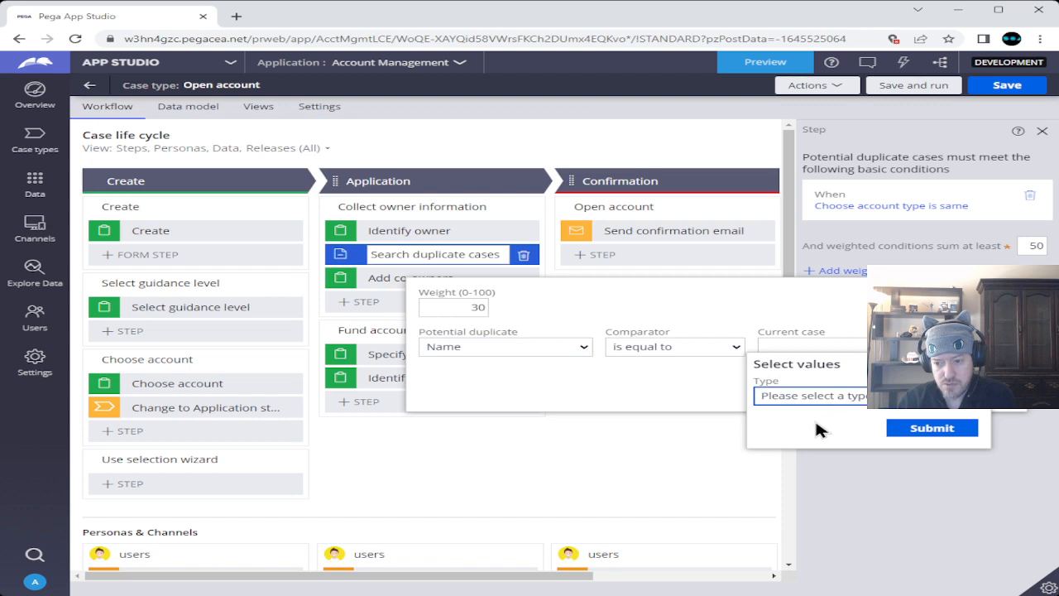
{"action": "left_click", "coordinate": [816, 421]}
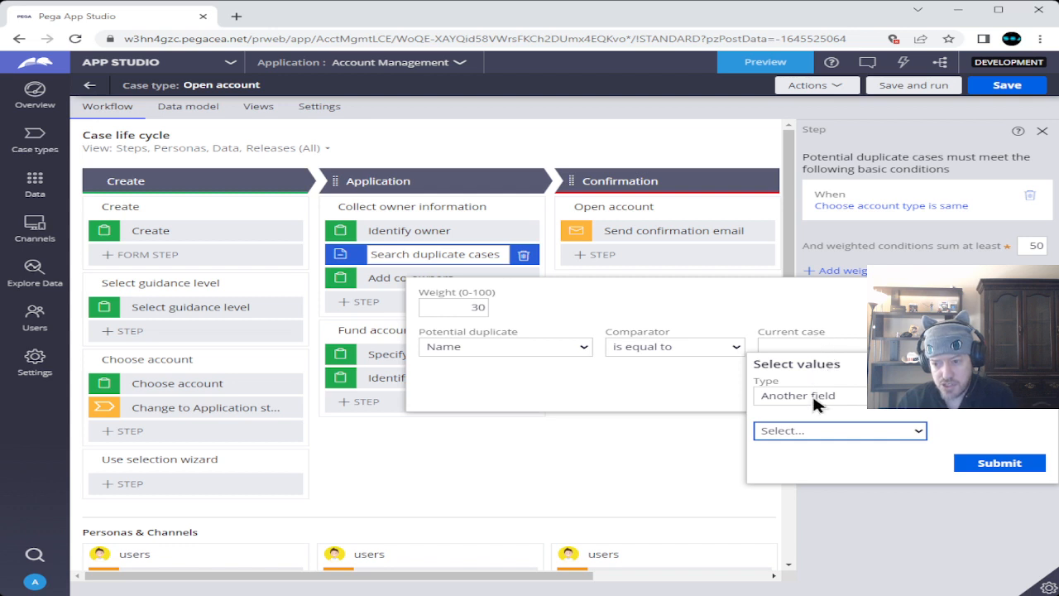
{"action": "left_click", "coordinate": [812, 323]}
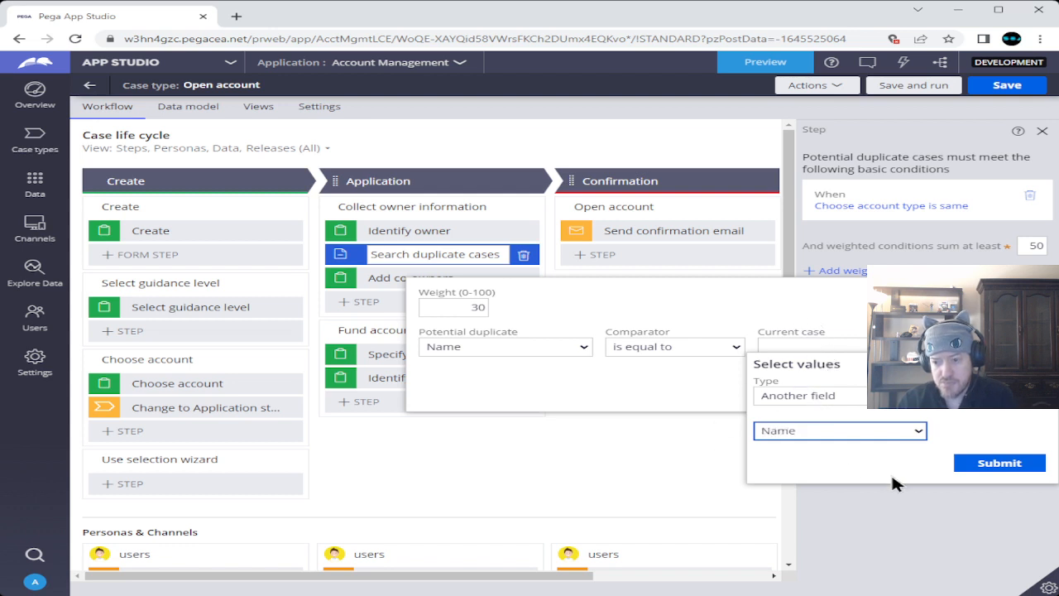
{"action": "left_click", "coordinate": [999, 463]}
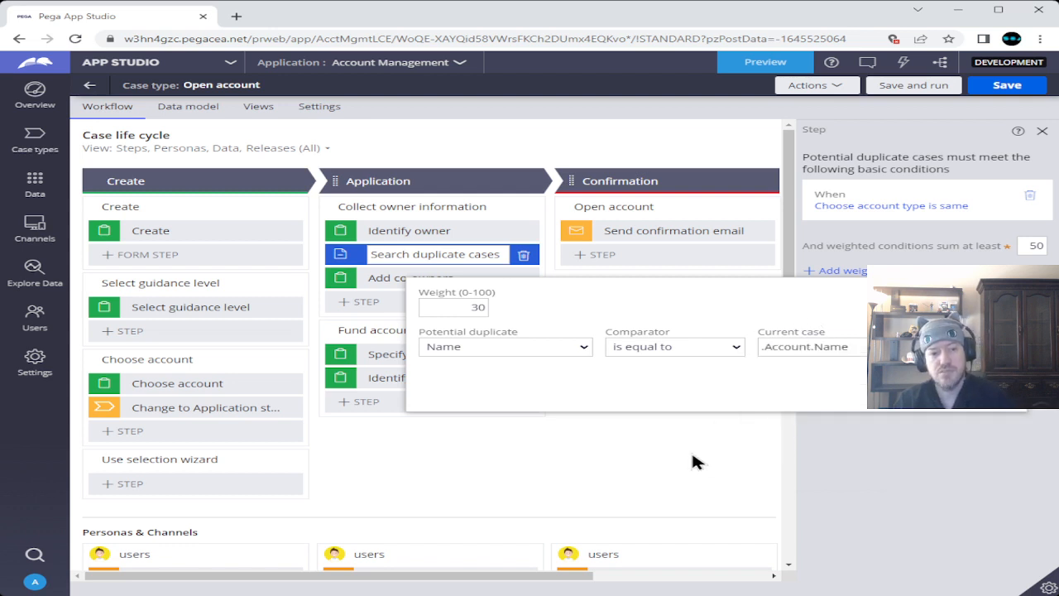
{"action": "left_click", "coordinate": [780, 417]}
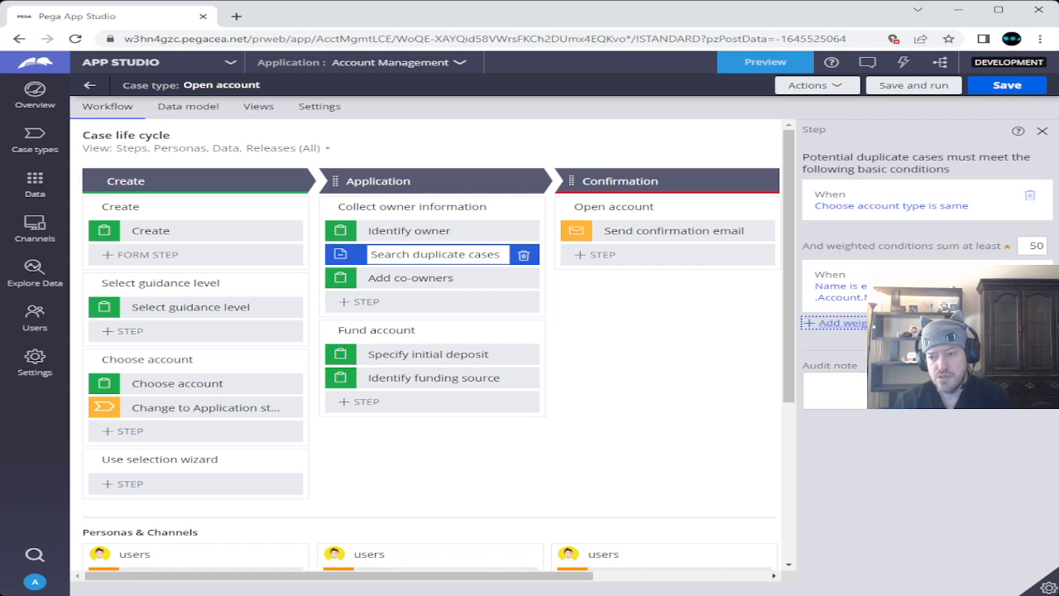
Add a weighted condition with weight 25 that Last Name is equal to the current case's .Owner.LastName field, and save the case type.
{"action": "key", "text": "Return"}
{"action": "left_click", "coordinate": [451, 360]}
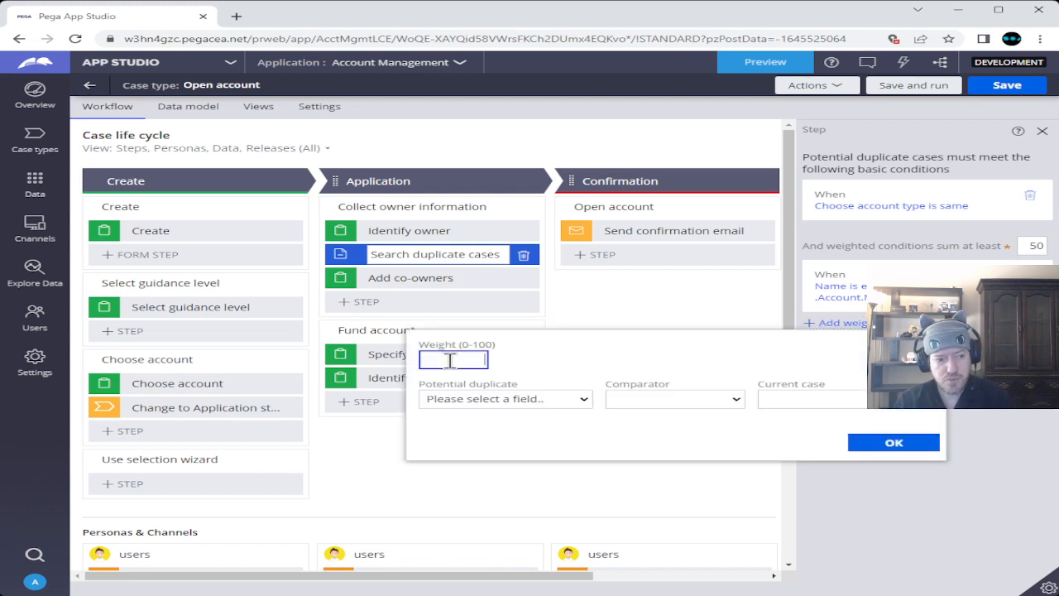
{"action": "type", "text": "25"}
{"action": "key", "text": "Tab"}
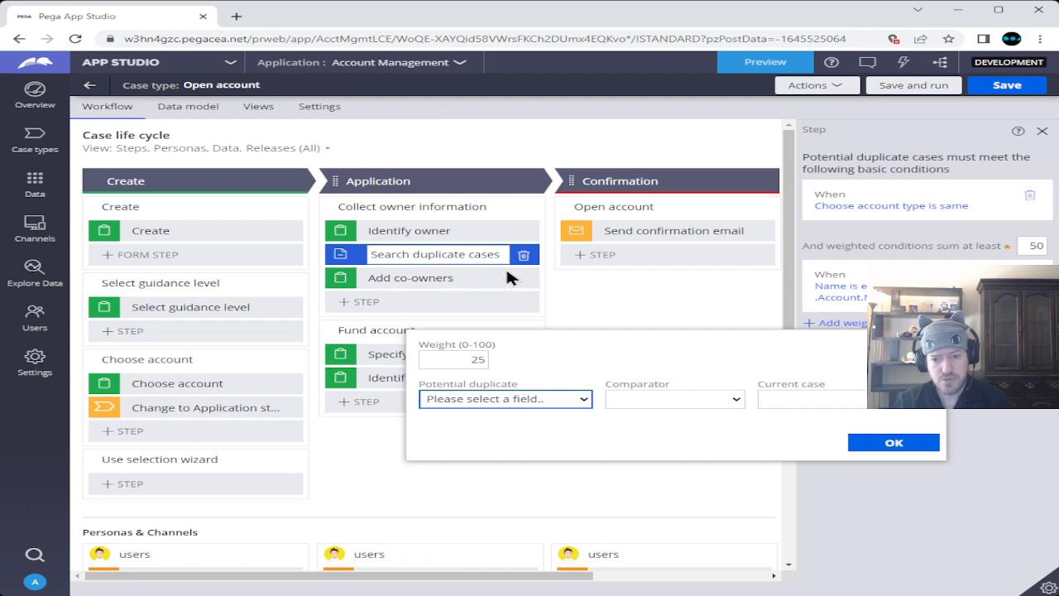
{"action": "left_click", "coordinate": [487, 277]}
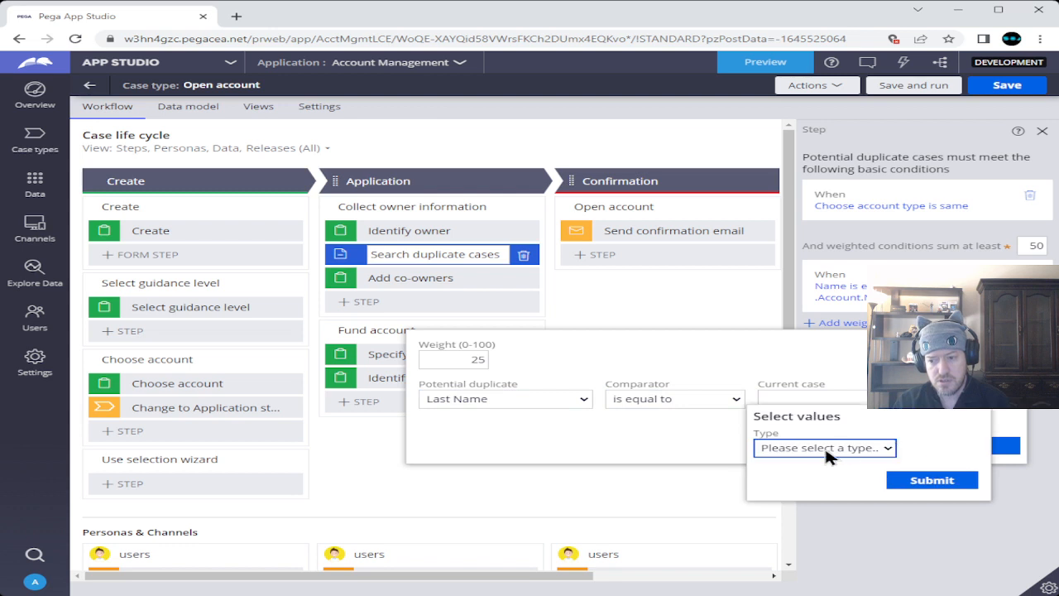
{"action": "left_click", "coordinate": [826, 450]}
{"action": "left_click", "coordinate": [813, 476]}
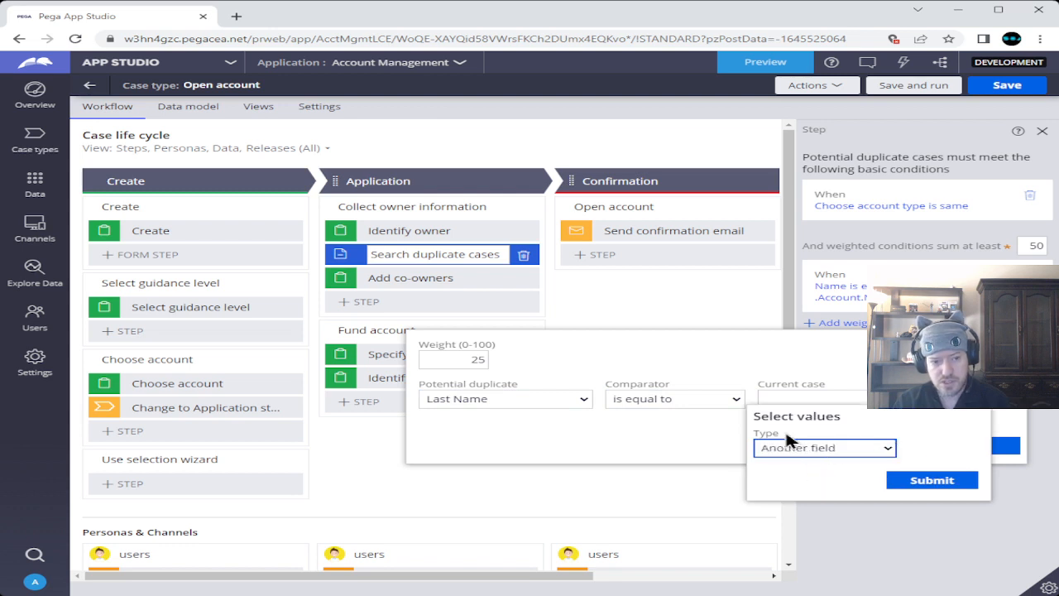
{"action": "left_click", "coordinate": [812, 487]}
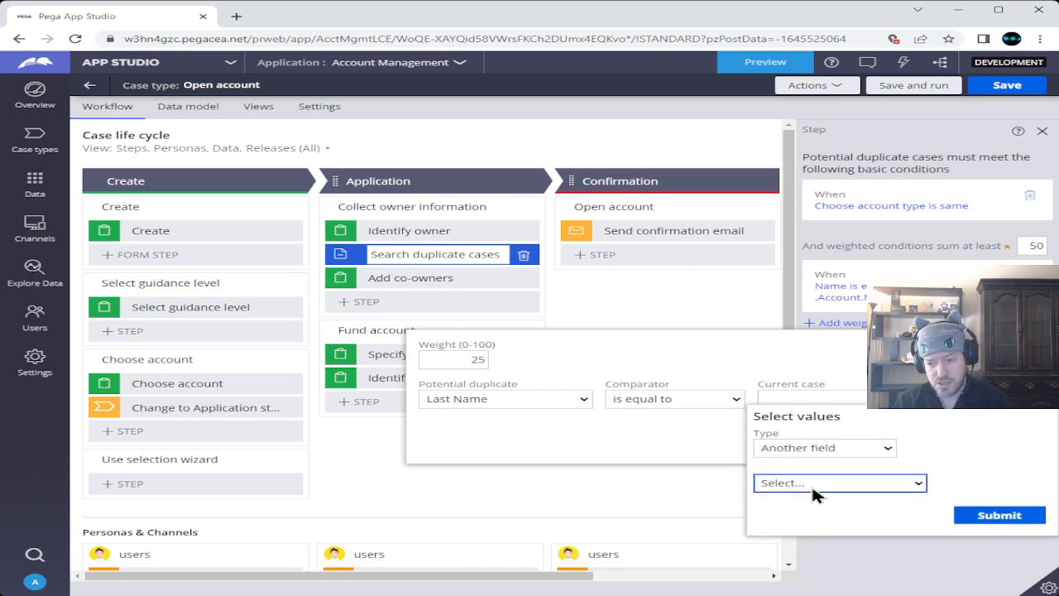
{"action": "left_click", "coordinate": [829, 348]}
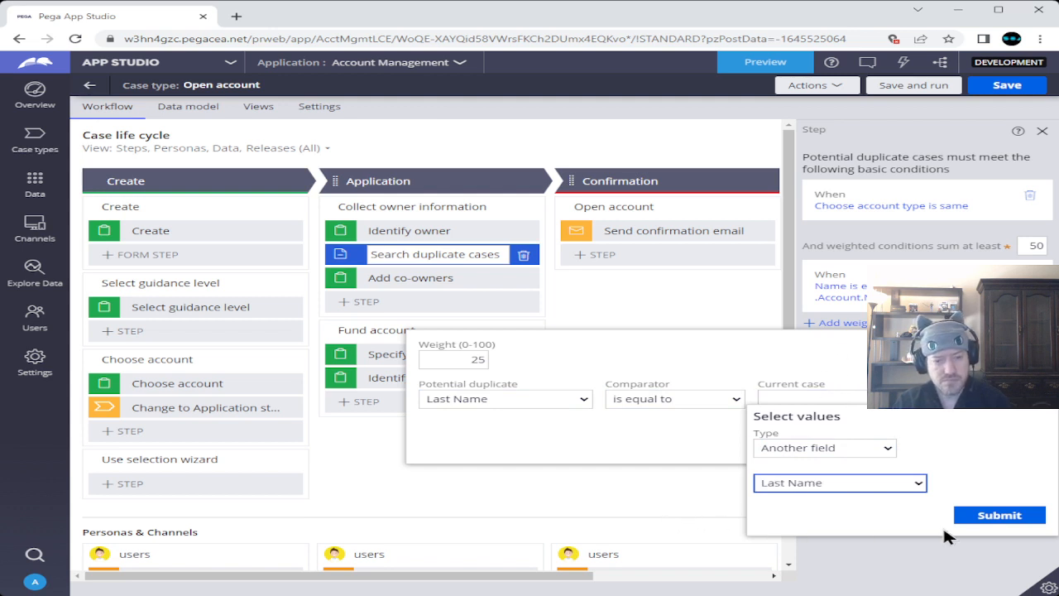
{"action": "left_click", "coordinate": [1001, 515]}
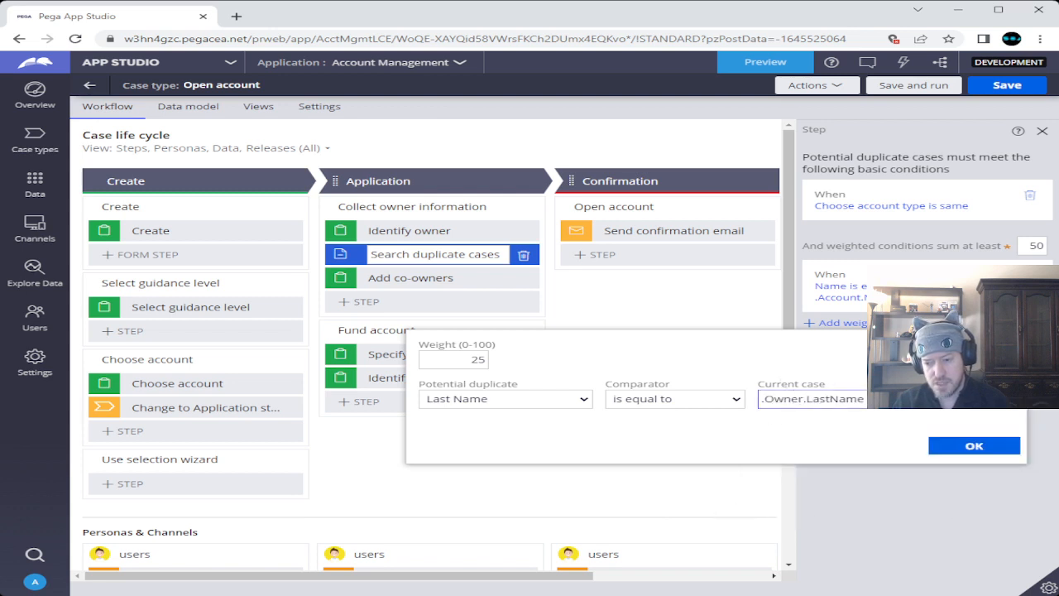
{"action": "left_click", "coordinate": [979, 447]}
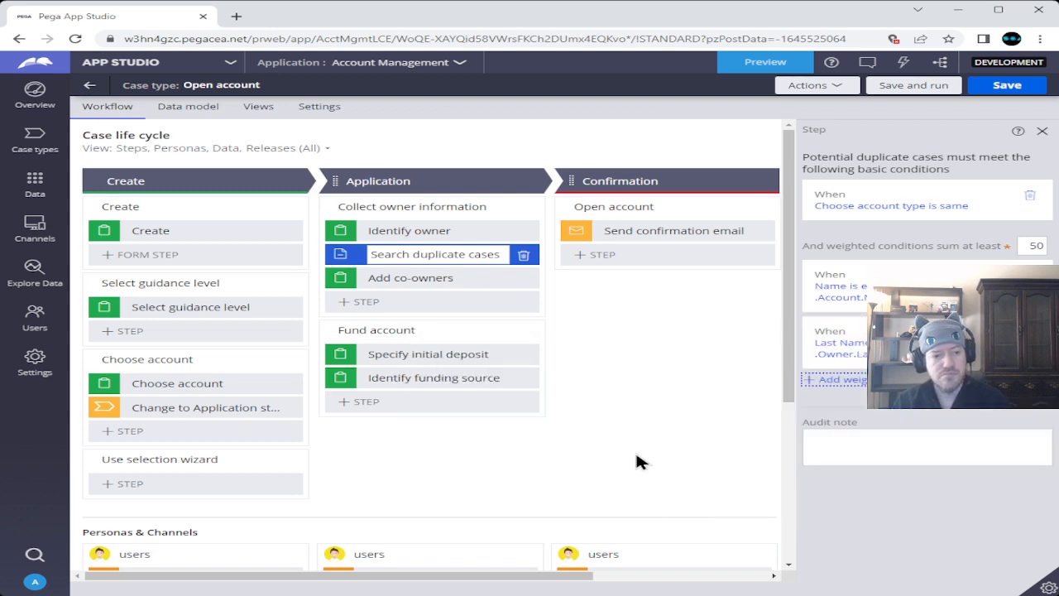
{"action": "left_click", "coordinate": [1022, 86]}
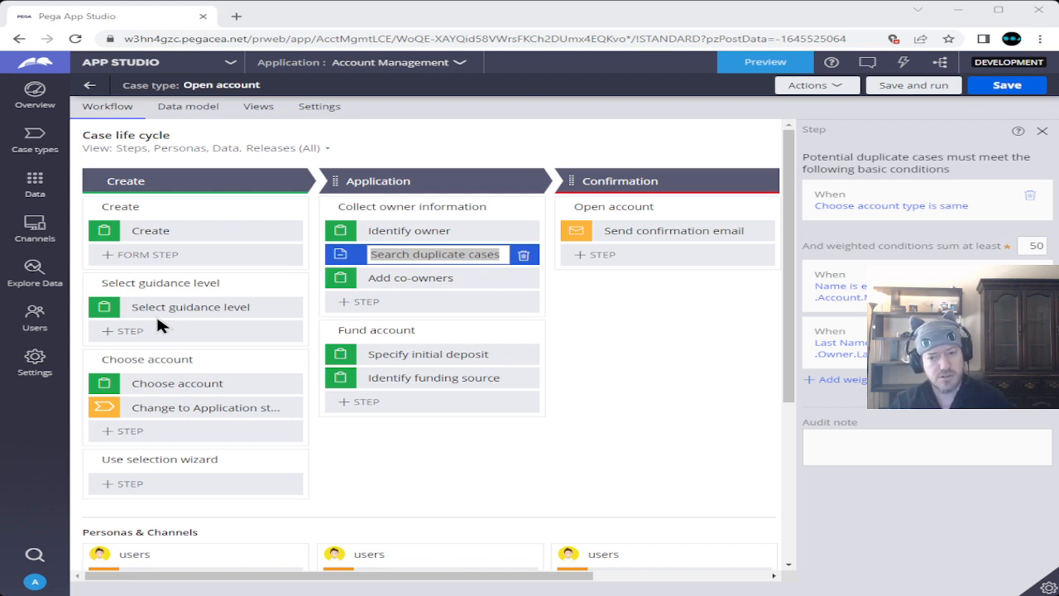
Show the optional actions of the Open account workflow instead of its life cycle.
{"action": "left_click", "coordinate": [701, 382]}
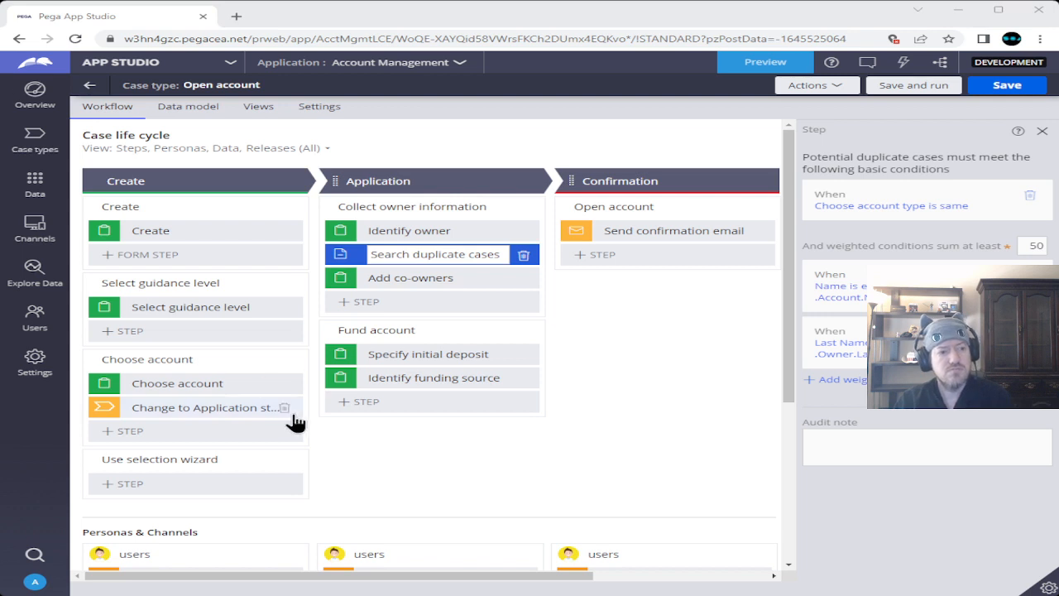
{"action": "left_click", "coordinate": [615, 396]}
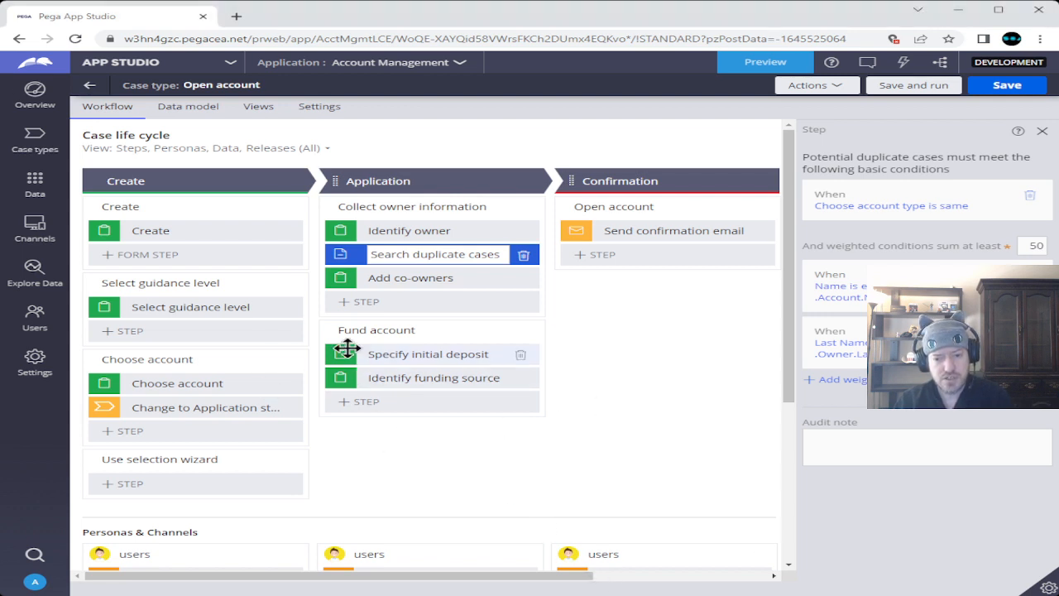
{"action": "left_click", "coordinate": [642, 575]}
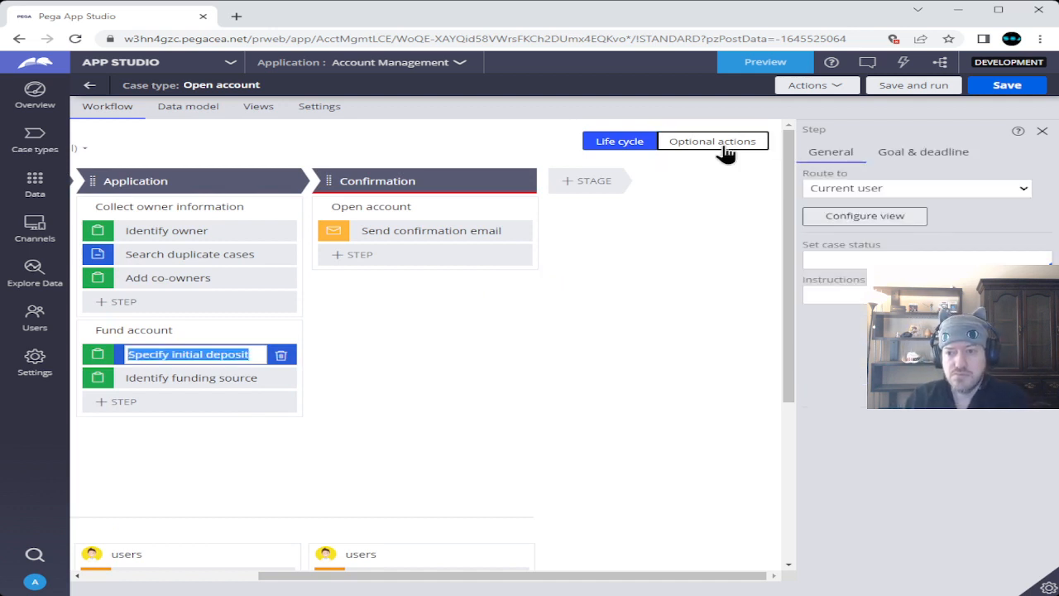
{"action": "left_click", "coordinate": [723, 149]}
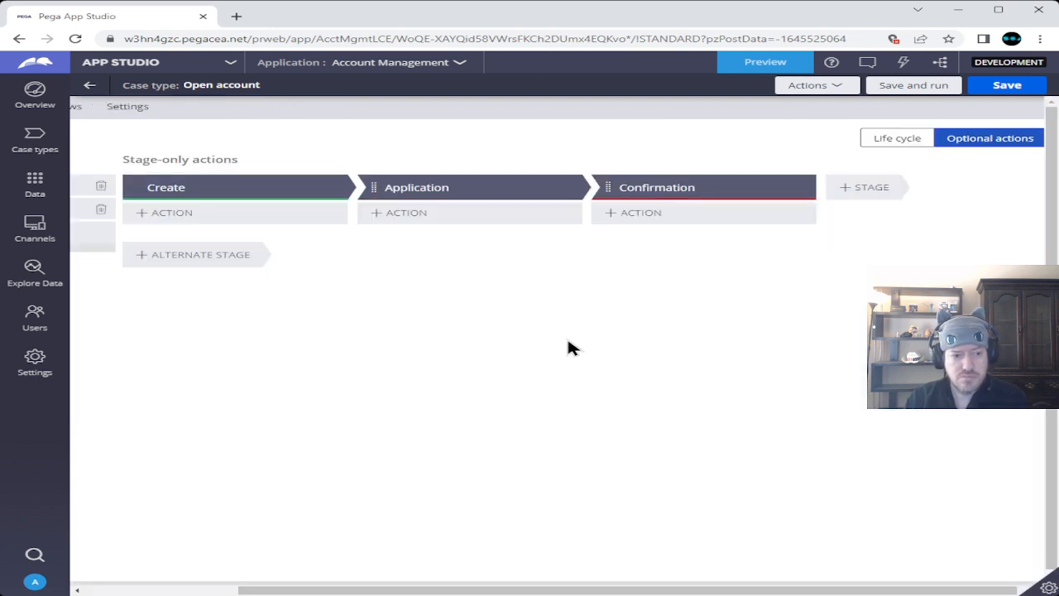
{"action": "left_click", "coordinate": [402, 214]}
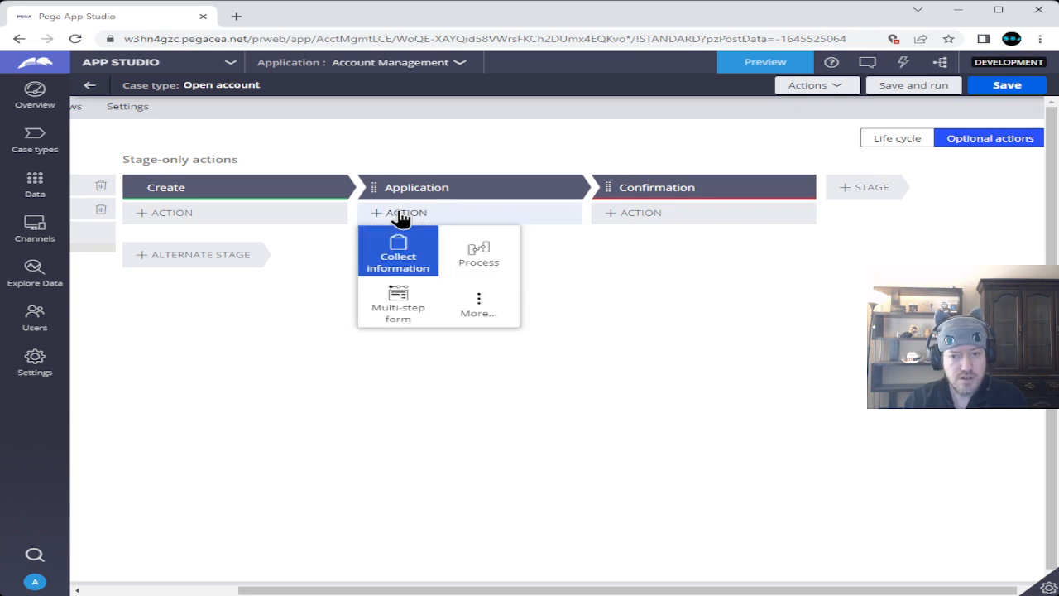
{"action": "left_click", "coordinate": [478, 306]}
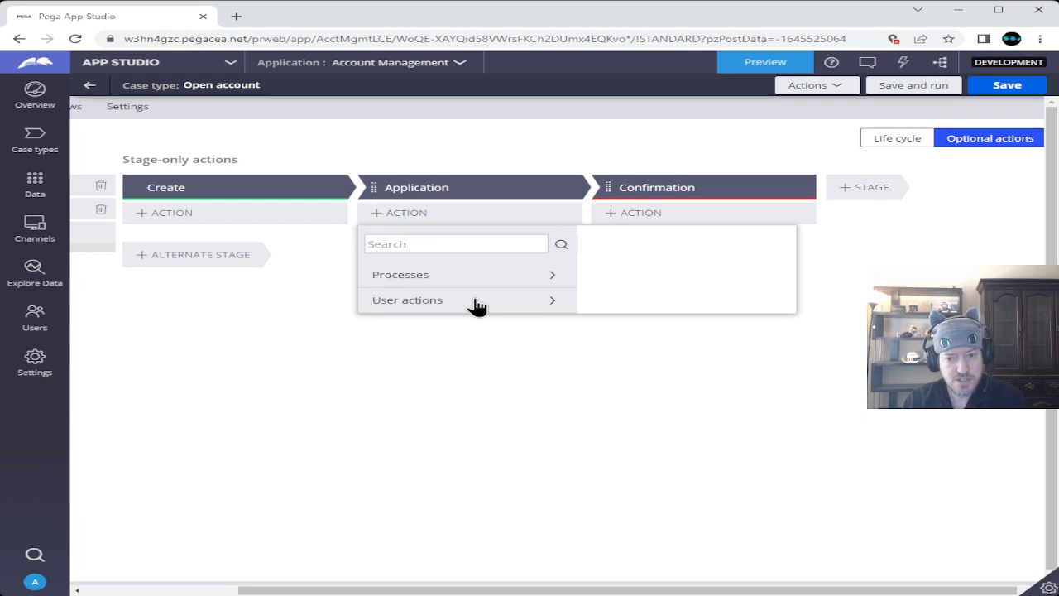
{"action": "left_click", "coordinate": [416, 281]}
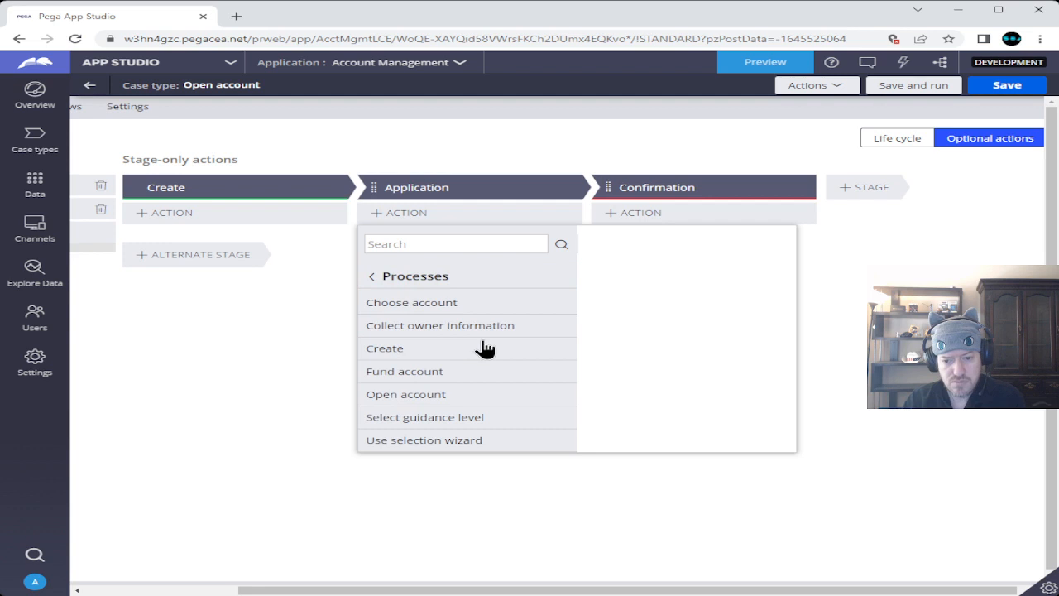
{"action": "left_click", "coordinate": [332, 347]}
{"action": "left_click", "coordinate": [405, 217]}
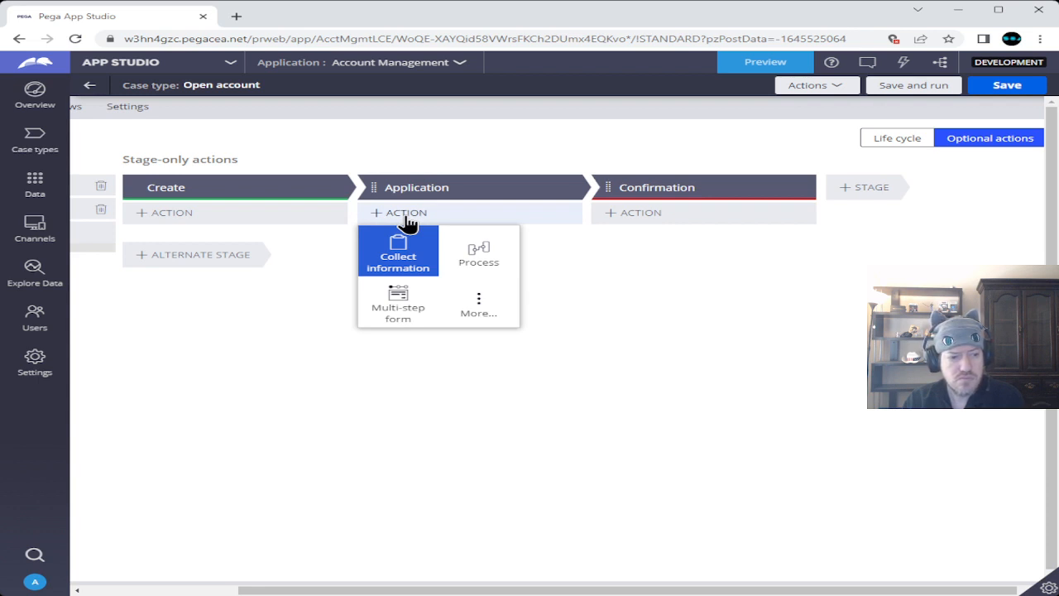
{"action": "left_click", "coordinate": [321, 296]}
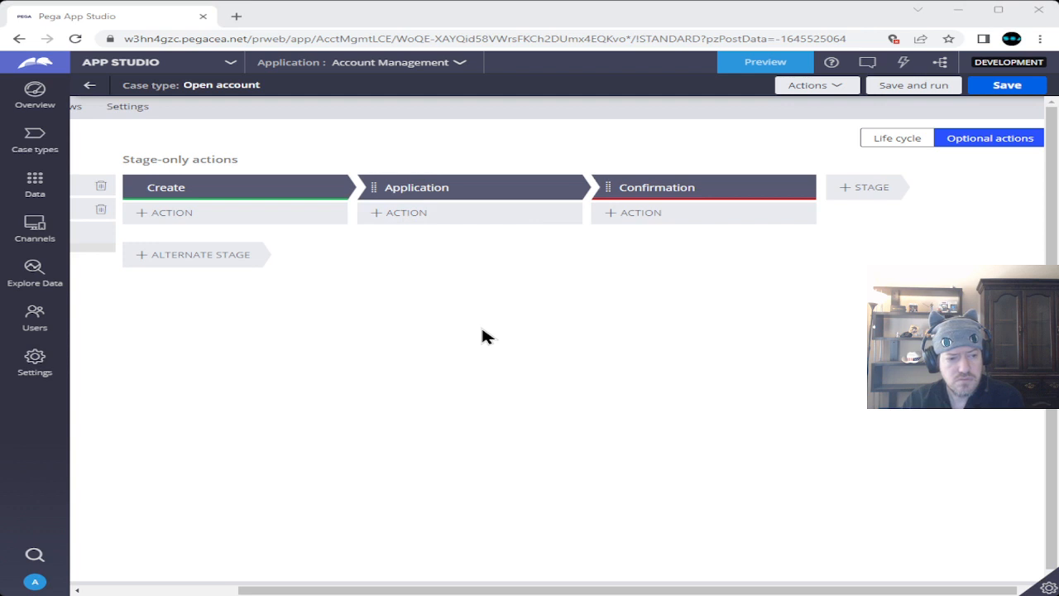
Add the existing Specify initial deposit user action to the stage-only actions of the Application stage.
{"action": "left_click", "coordinate": [457, 218]}
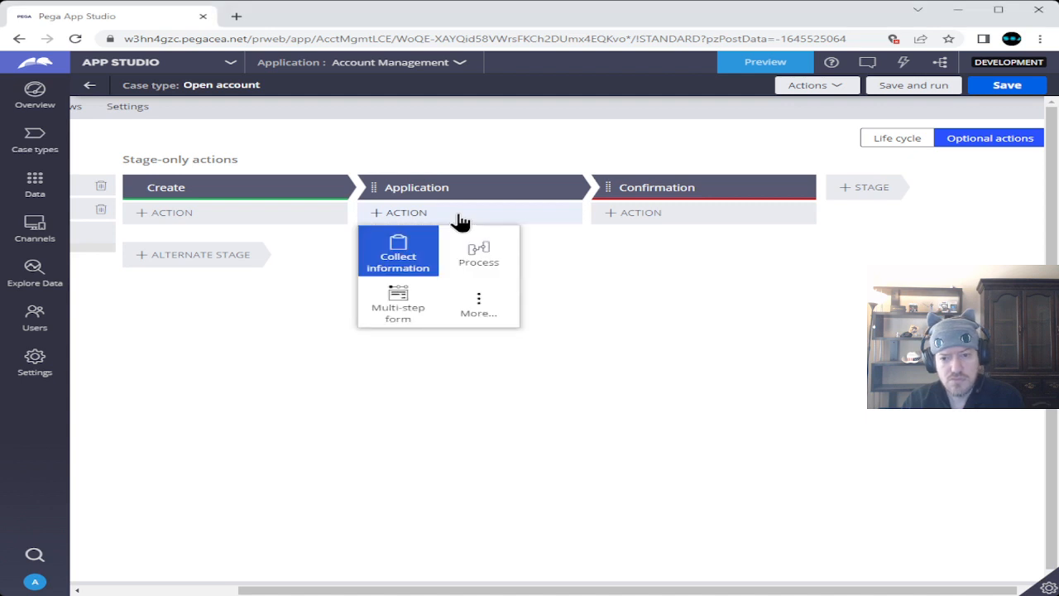
{"action": "left_click", "coordinate": [494, 310]}
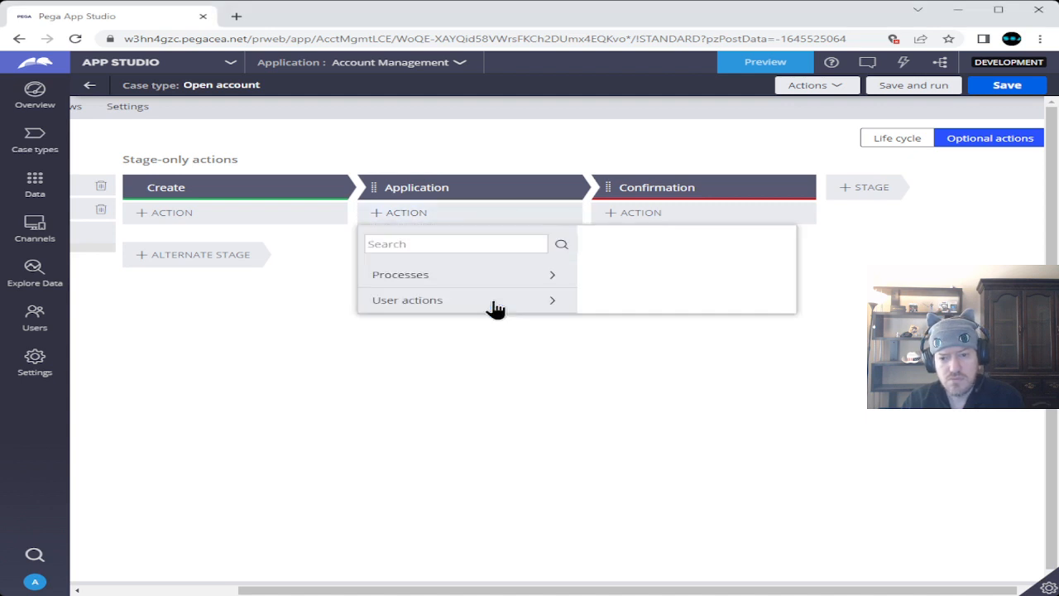
{"action": "left_click", "coordinate": [434, 302]}
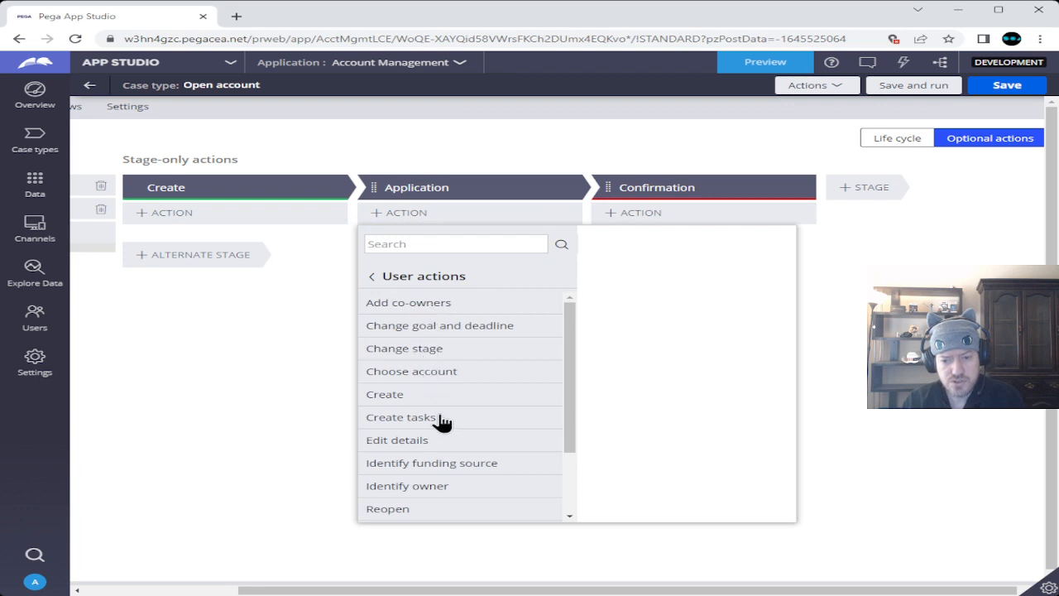
{"action": "scroll", "coordinate": [443, 421], "scroll_direction": "down", "scroll_amount": 1}
{"action": "scroll", "coordinate": [443, 421], "scroll_direction": "down", "scroll_amount": 2}
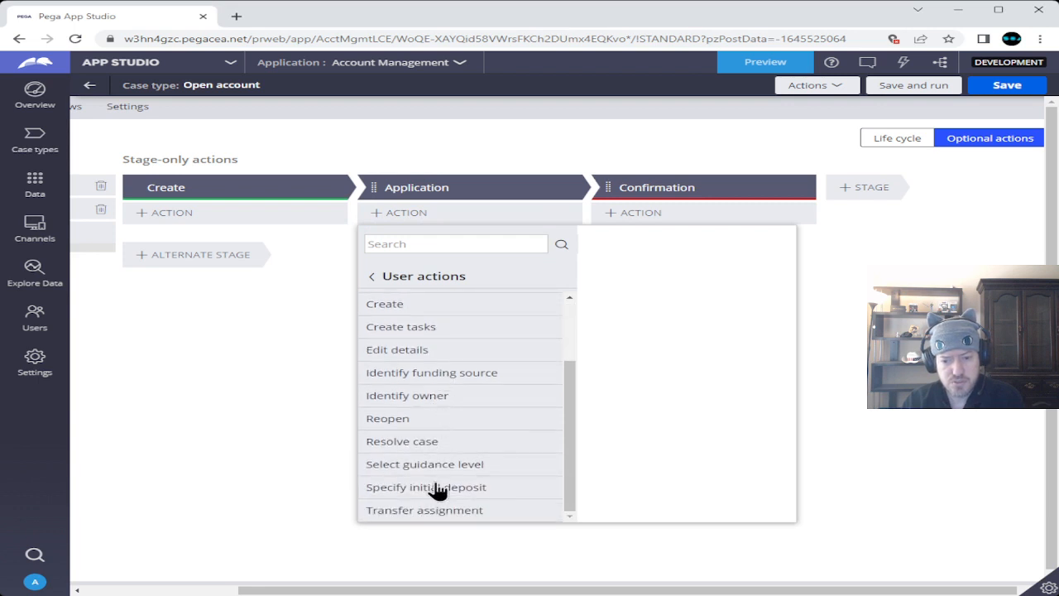
{"action": "left_click", "coordinate": [443, 492]}
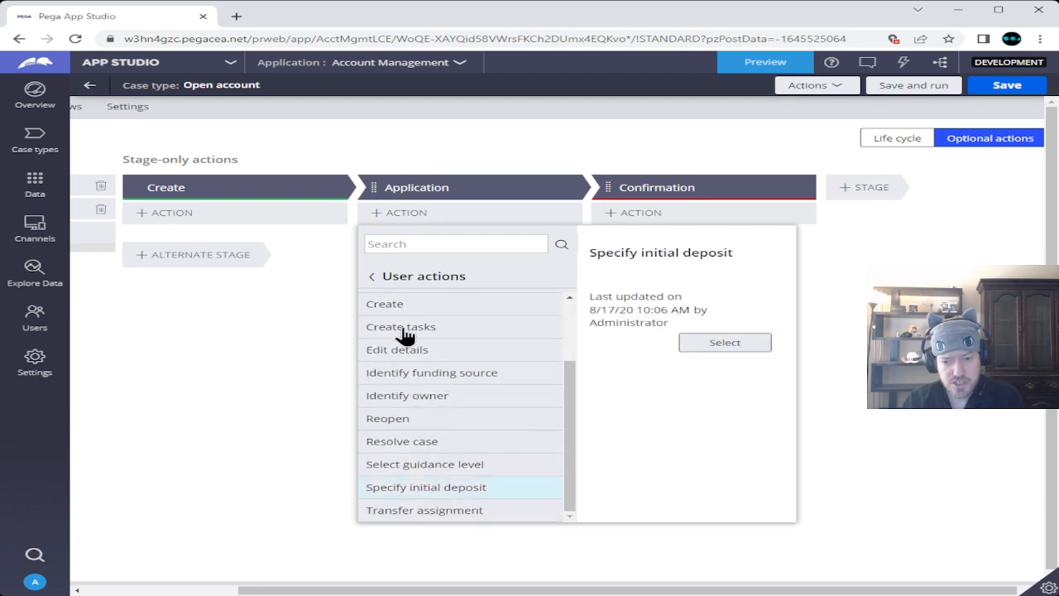
{"action": "left_click", "coordinate": [728, 342]}
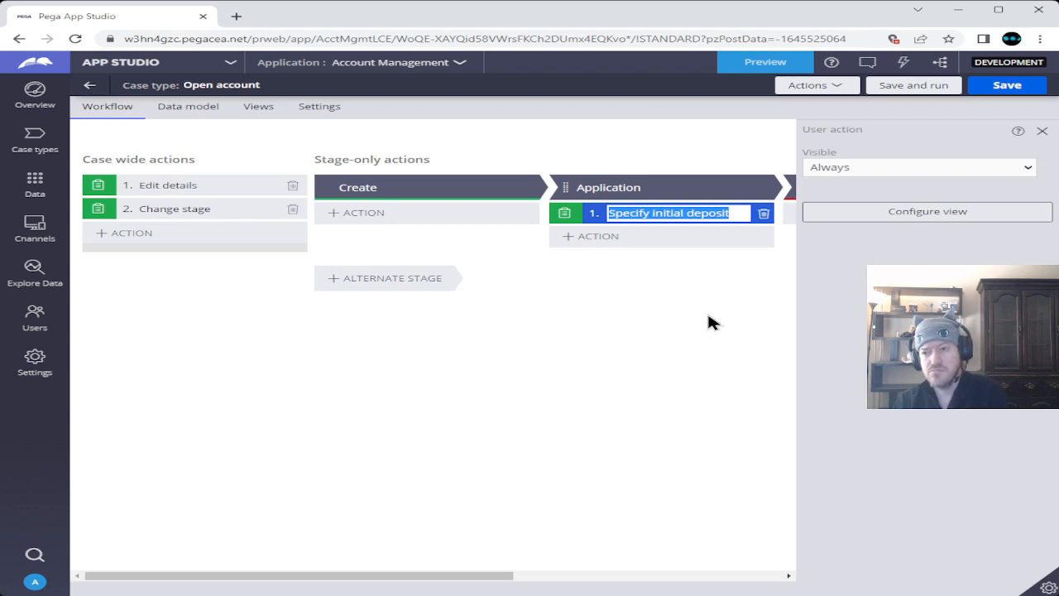
Set the Specify initial deposit action's visibility to Custom condition and open that condition for configuration.
{"action": "left_click", "coordinate": [897, 171]}
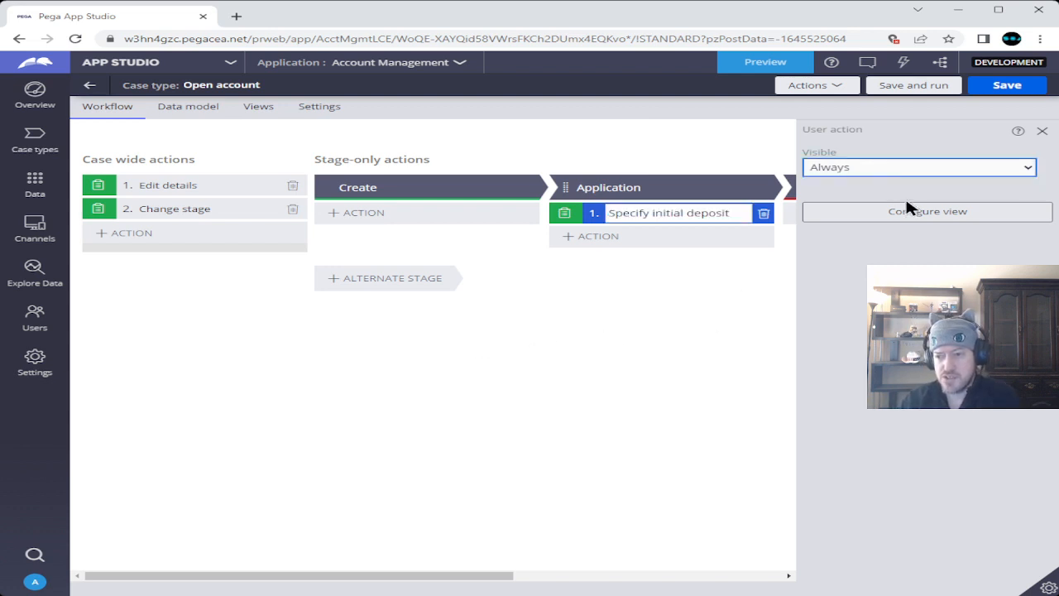
{"action": "left_click", "coordinate": [905, 196]}
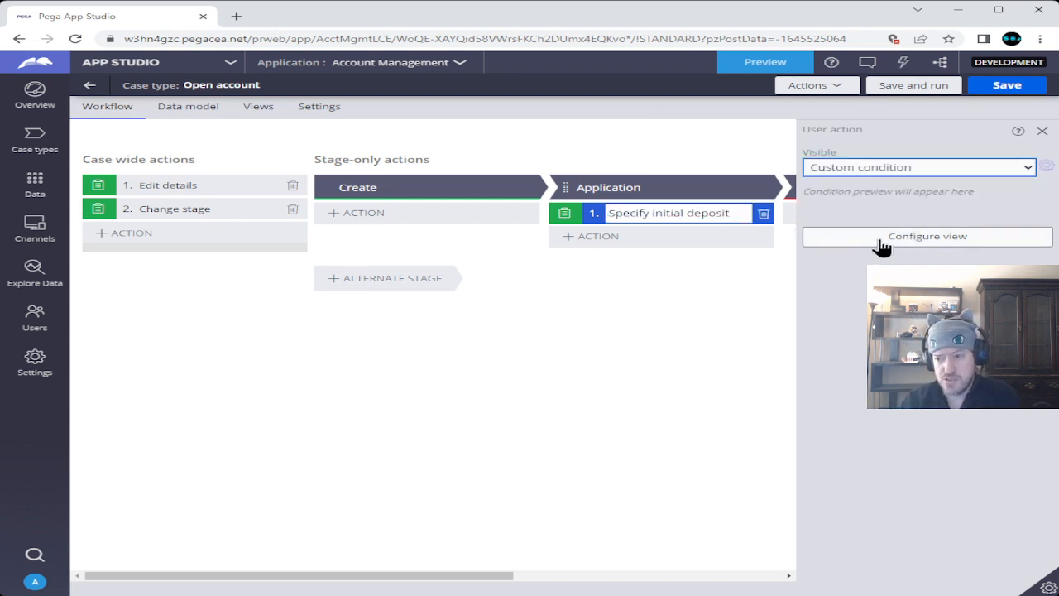
{"action": "left_click", "coordinate": [1048, 168]}
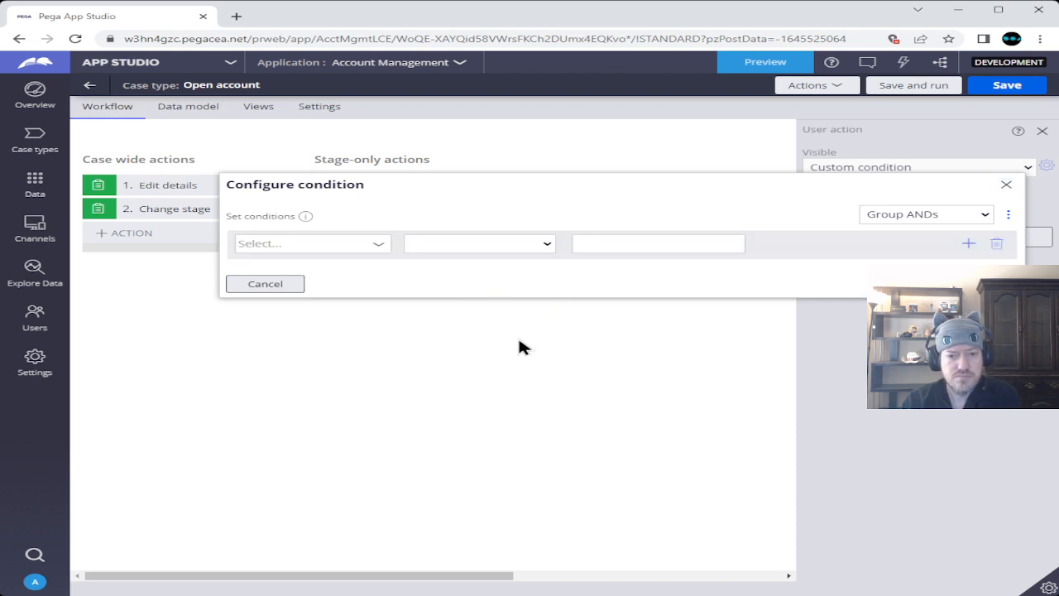
Base the visibility condition on the Deposit amount field with the comparison "is not equal to".
{"action": "left_click", "coordinate": [380, 247]}
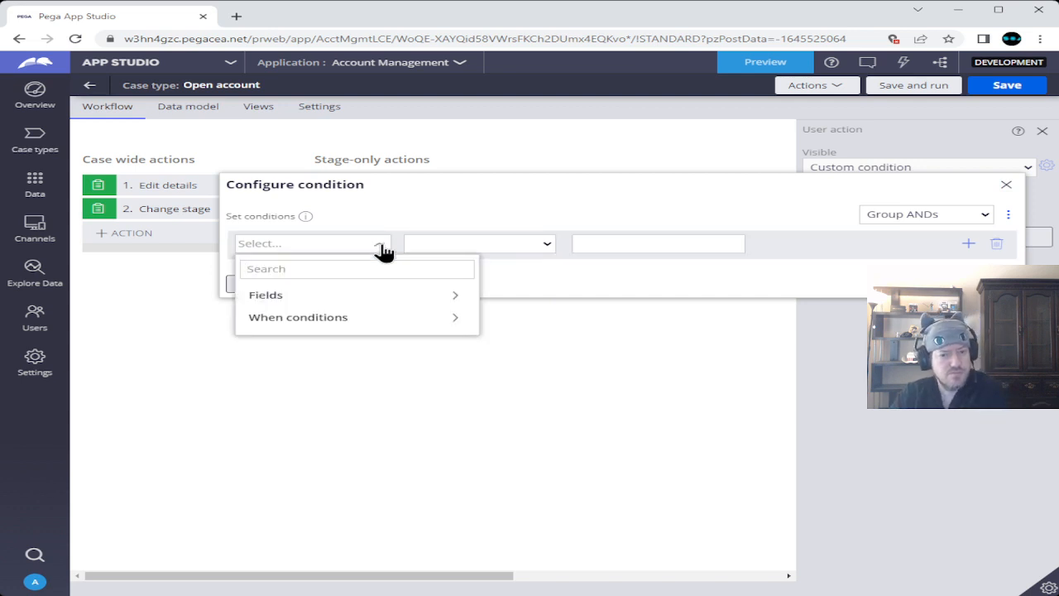
{"action": "left_click", "coordinate": [355, 297]}
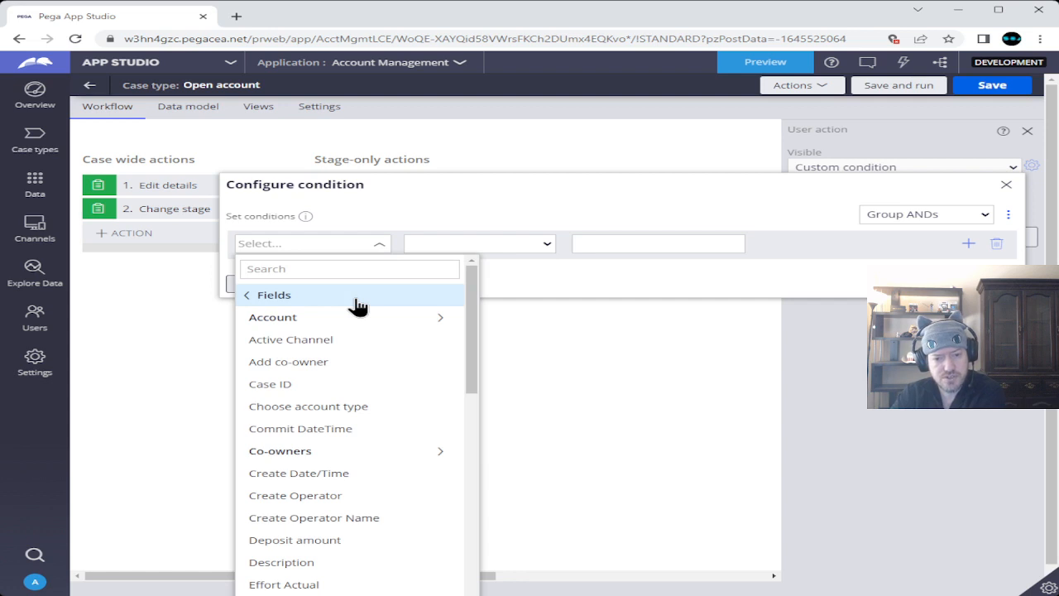
{"action": "scroll", "coordinate": [351, 393], "scroll_direction": "down", "scroll_amount": 1}
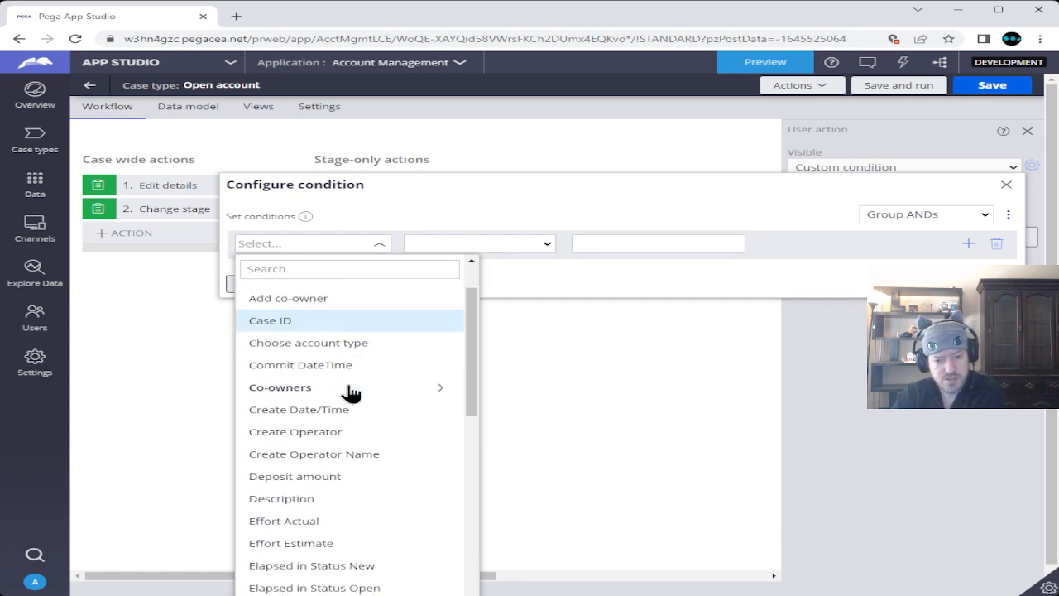
{"action": "left_click", "coordinate": [294, 478]}
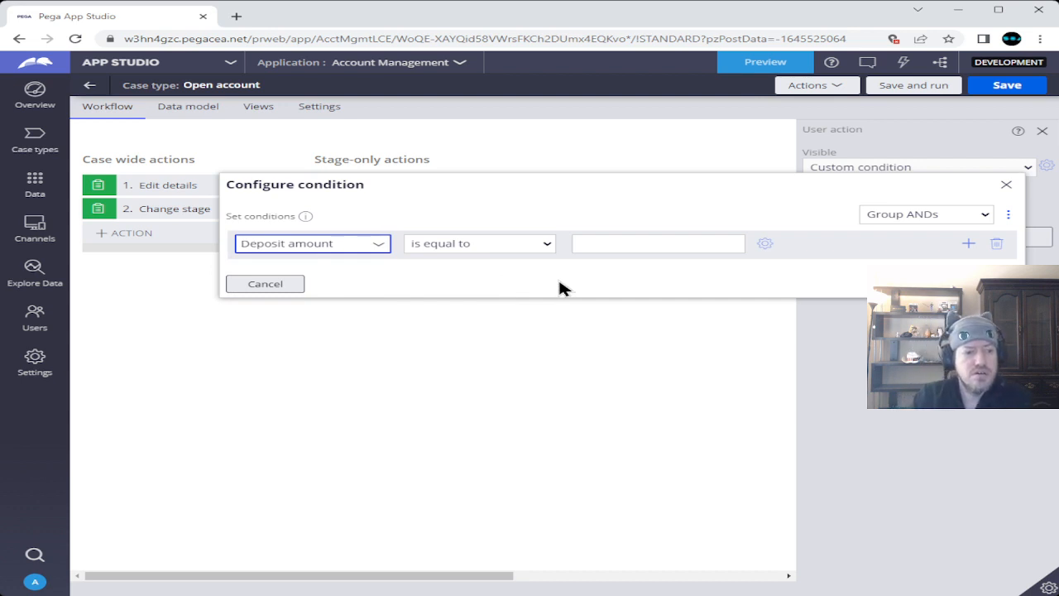
{"action": "left_click", "coordinate": [545, 243]}
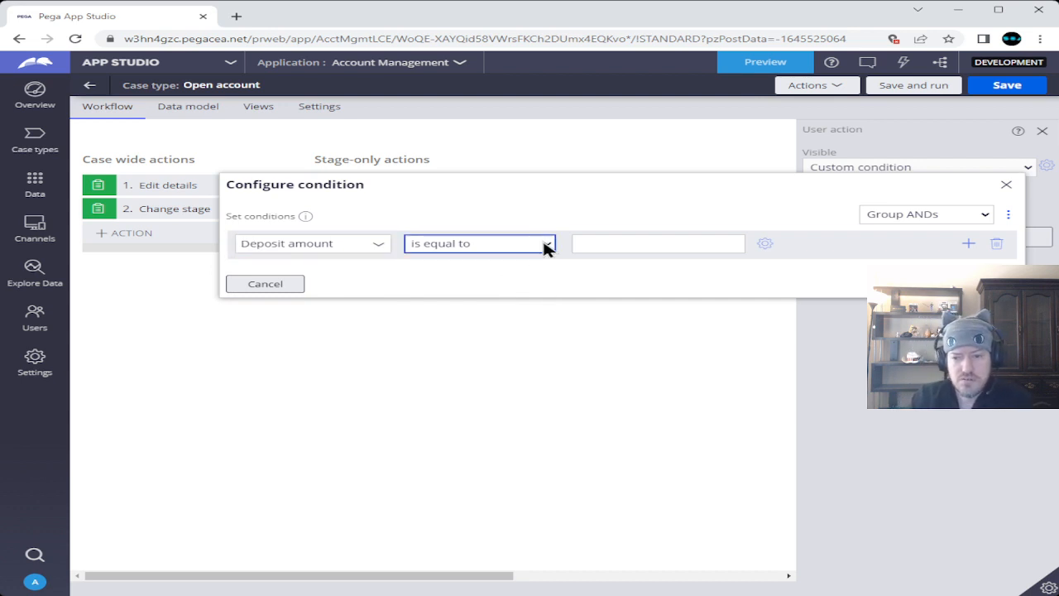
{"action": "left_click", "coordinate": [513, 277]}
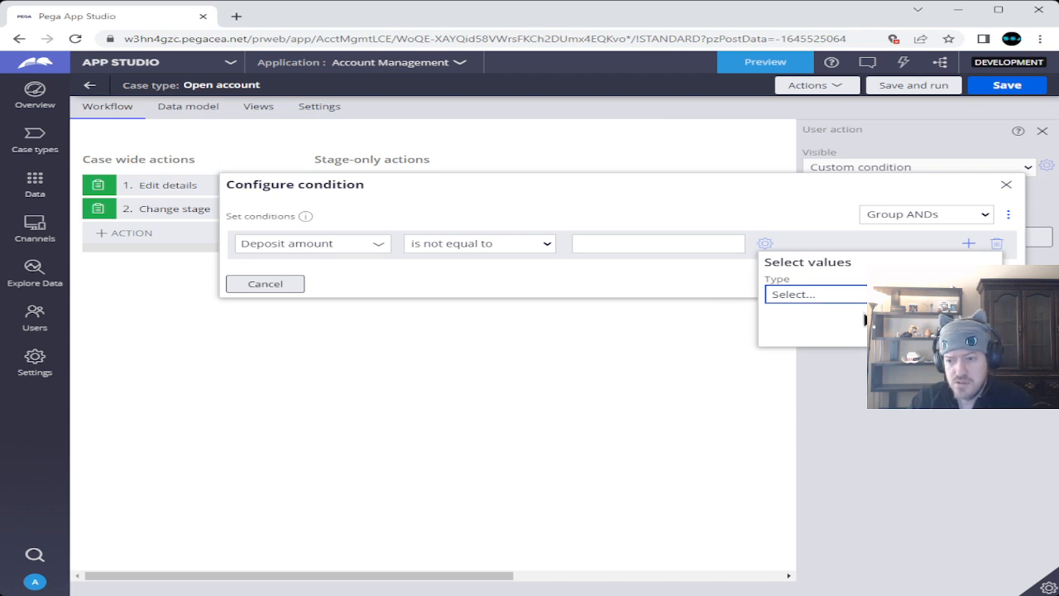
Compare the deposit amount against another field, Funding total, then submit the condition and save the case type.
{"action": "left_click", "coordinate": [813, 335]}
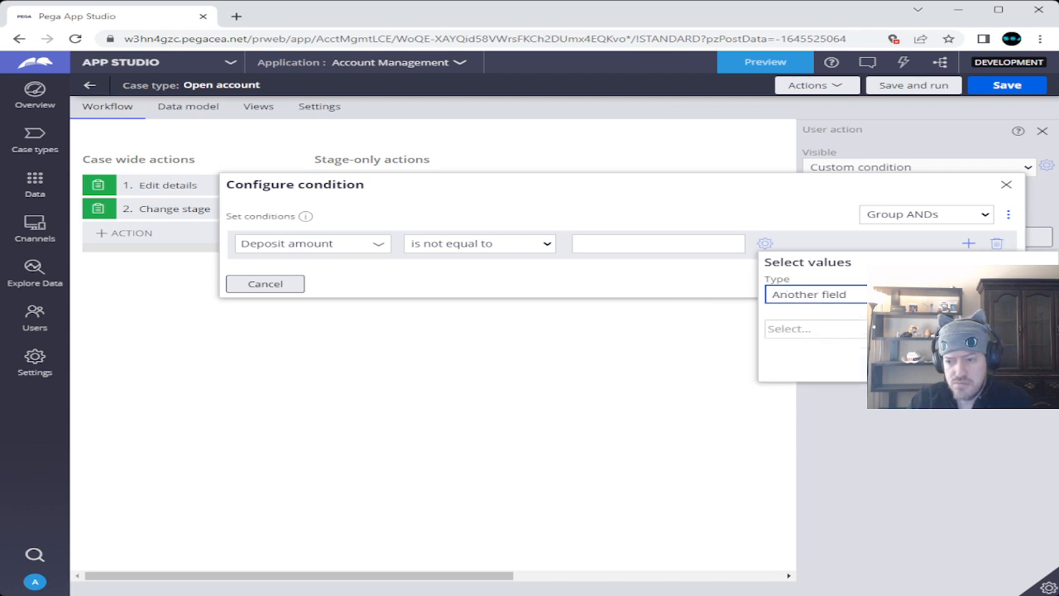
{"action": "left_click", "coordinate": [893, 328]}
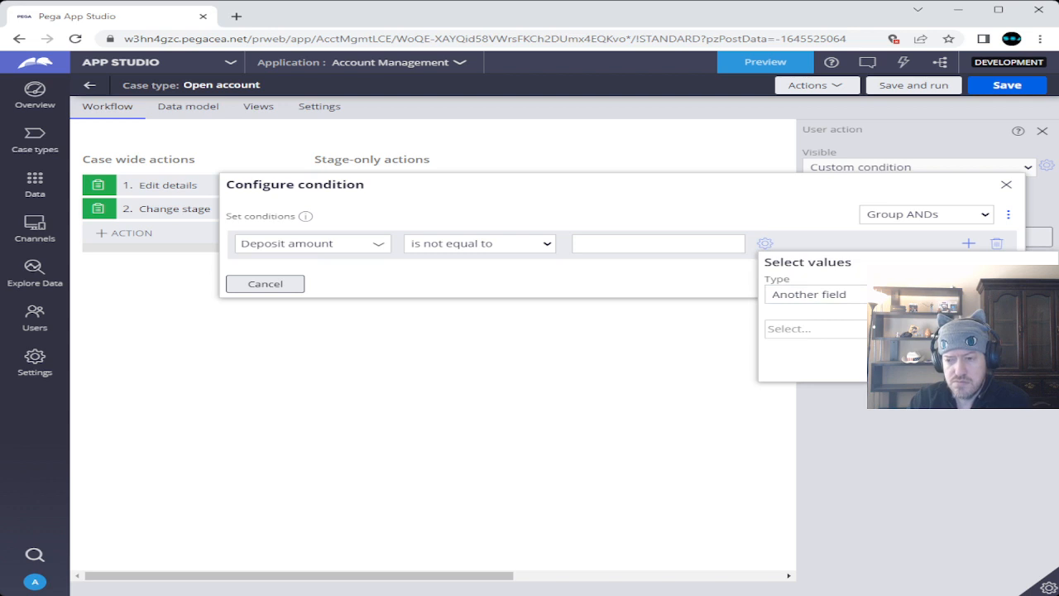
{"action": "left_click", "coordinate": [860, 387]}
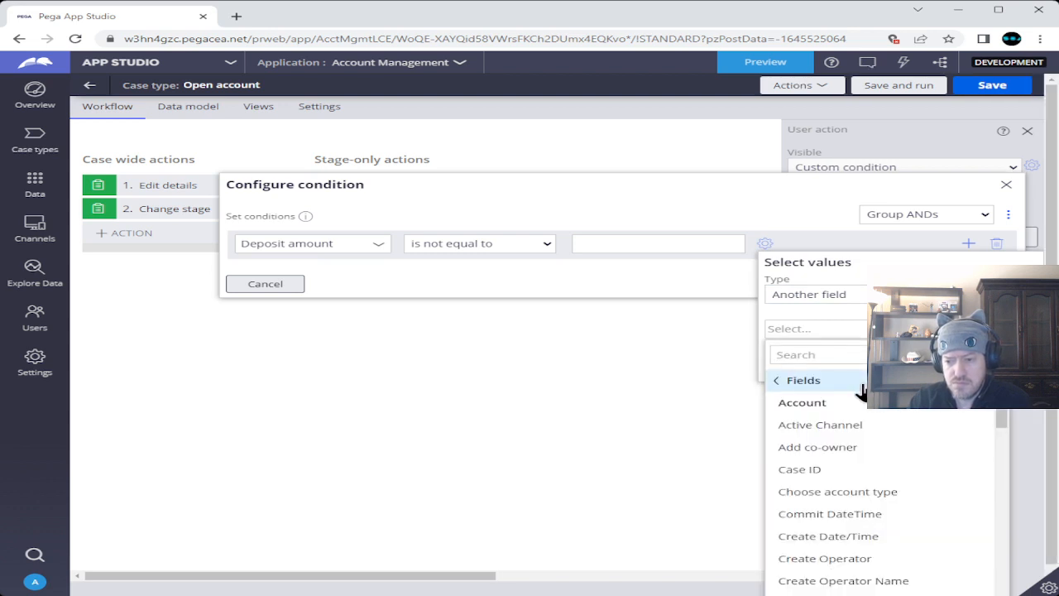
{"action": "scroll", "coordinate": [874, 451], "scroll_direction": "down", "scroll_amount": 1}
{"action": "scroll", "coordinate": [874, 452], "scroll_direction": "down", "scroll_amount": 5}
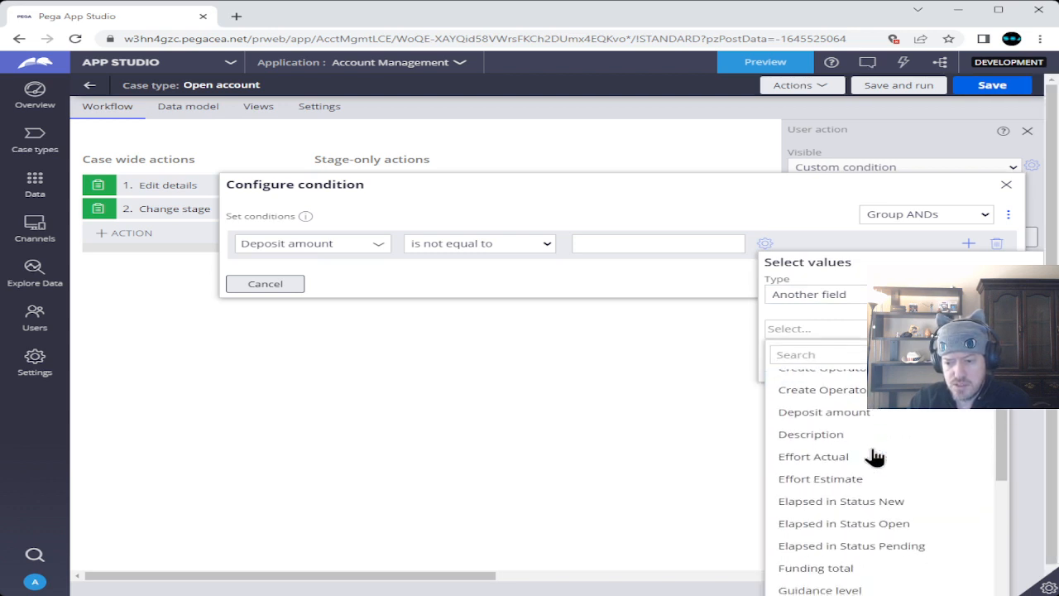
{"action": "left_click", "coordinate": [826, 506]}
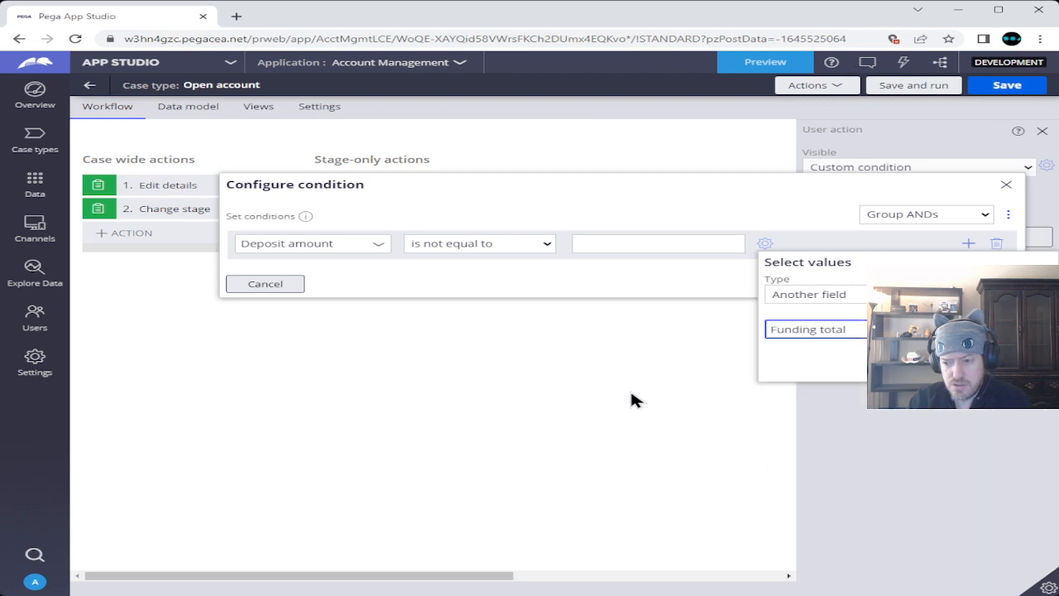
{"action": "left_click", "coordinate": [559, 411]}
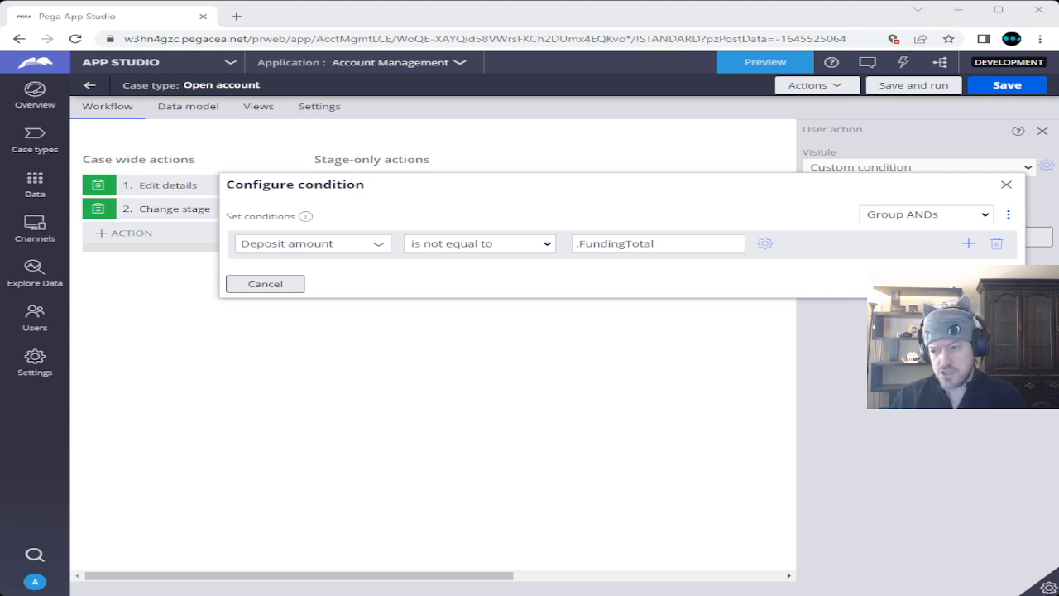
{"action": "left_click", "coordinate": [977, 284]}
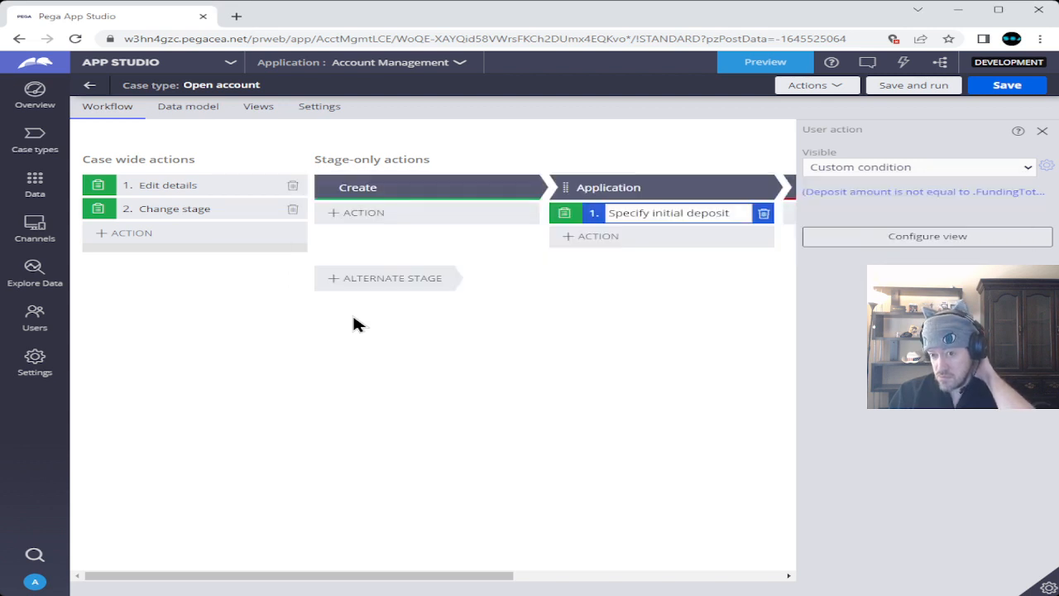
{"action": "left_click", "coordinate": [999, 88]}
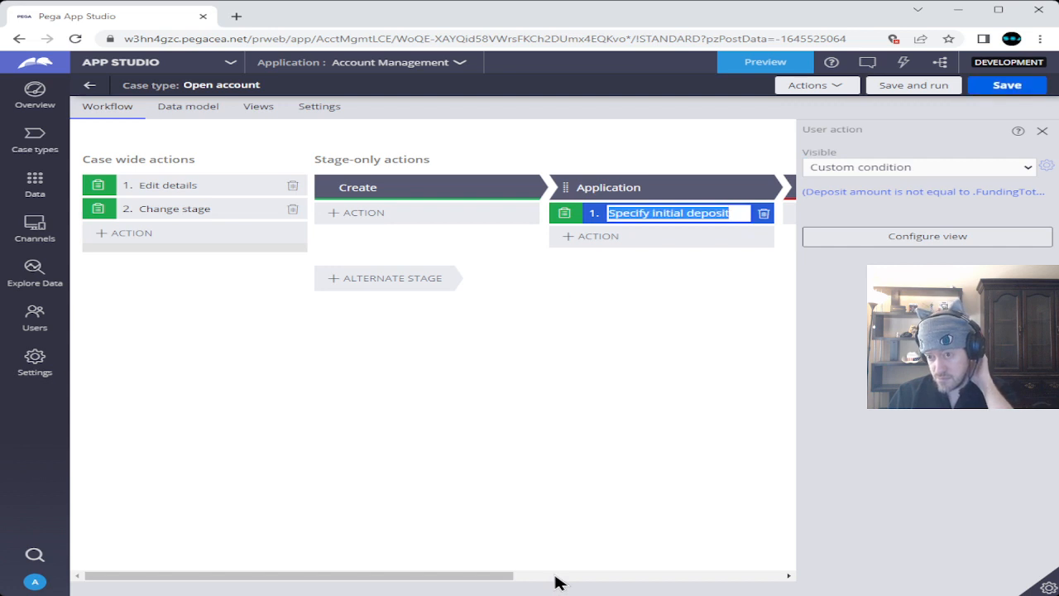
Return to the case life cycle and open the flow of the Collect owner information process.
{"action": "left_click", "coordinate": [556, 581]}
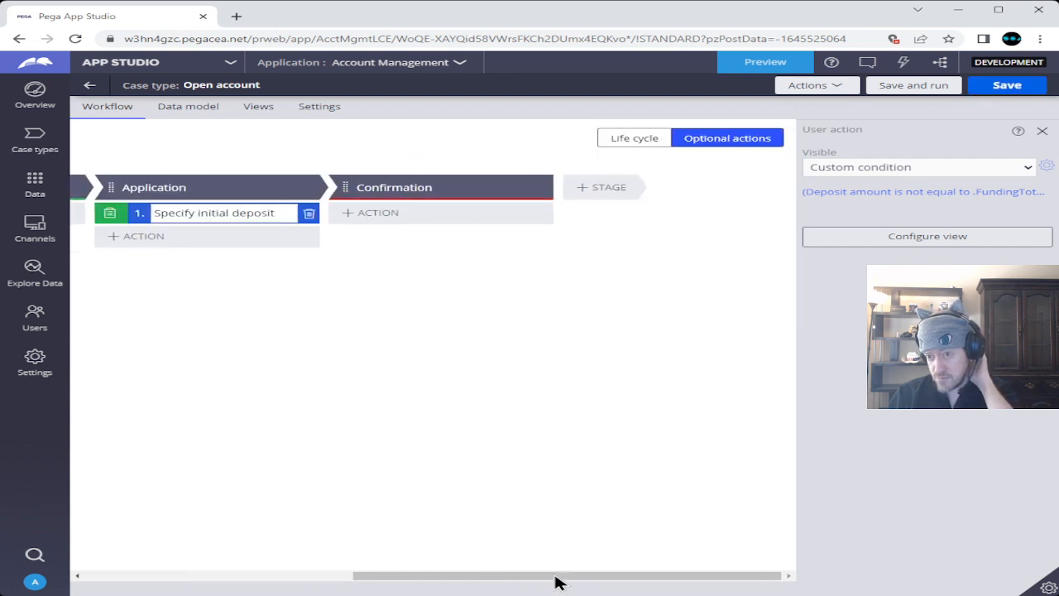
{"action": "left_click", "coordinate": [634, 142]}
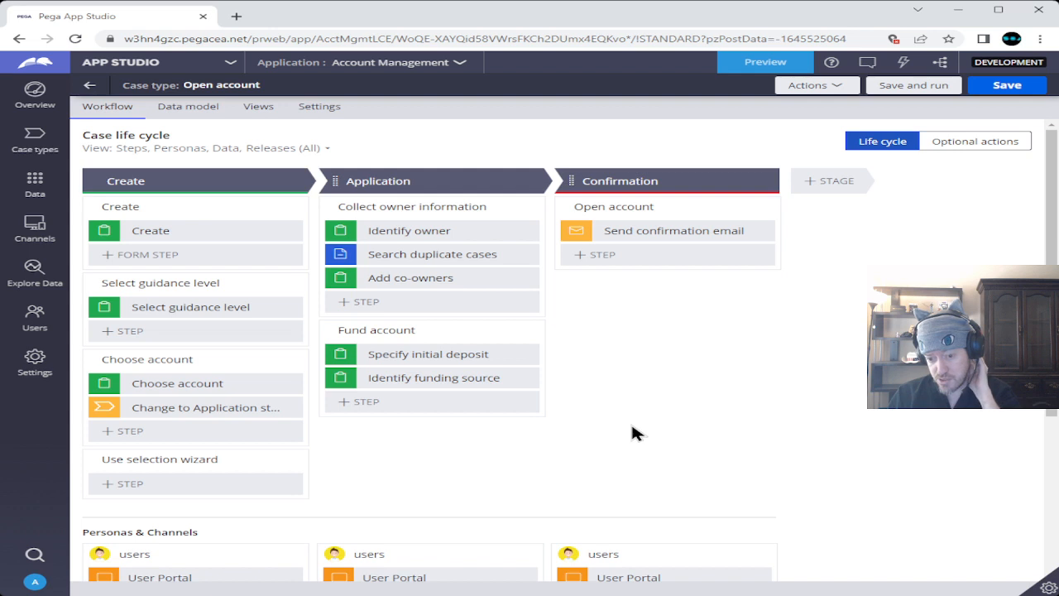
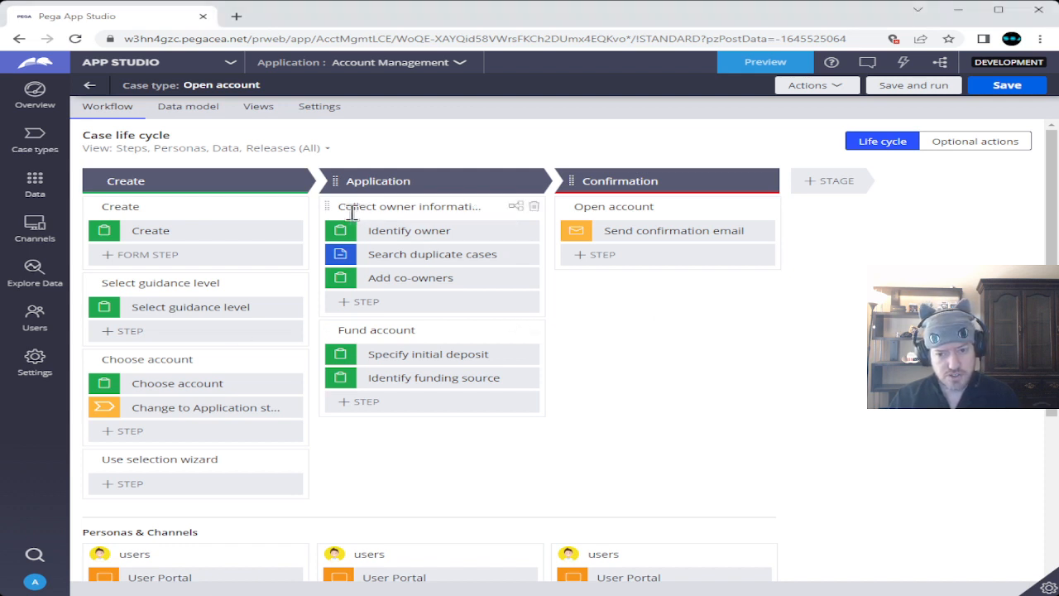
{"action": "left_click", "coordinate": [515, 208]}
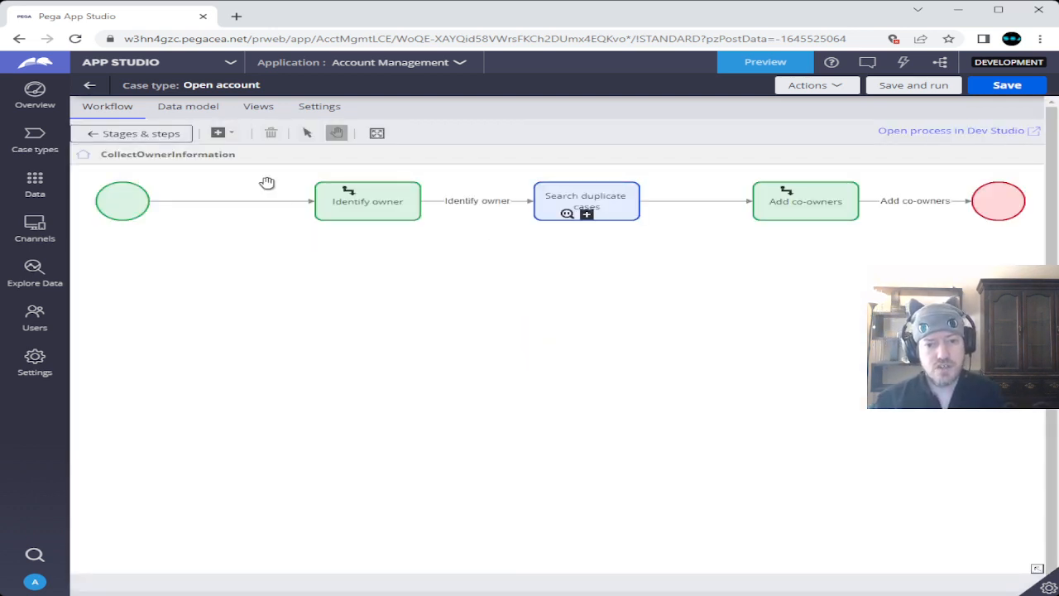
Add a decision shape to the flow and name it "Add co-owners?".
{"action": "left_click", "coordinate": [232, 133]}
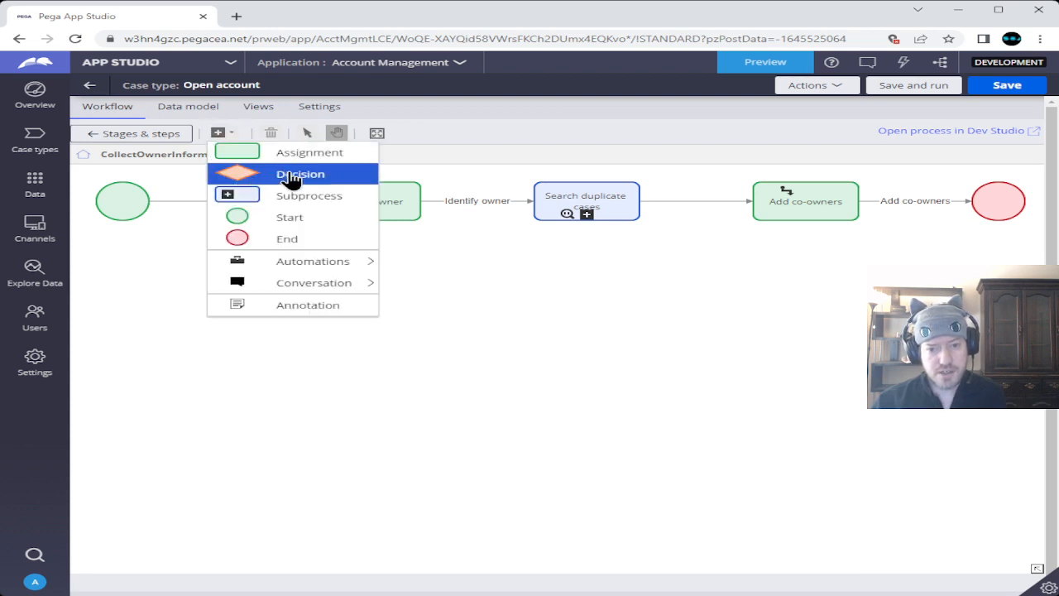
{"action": "left_click", "coordinate": [291, 174]}
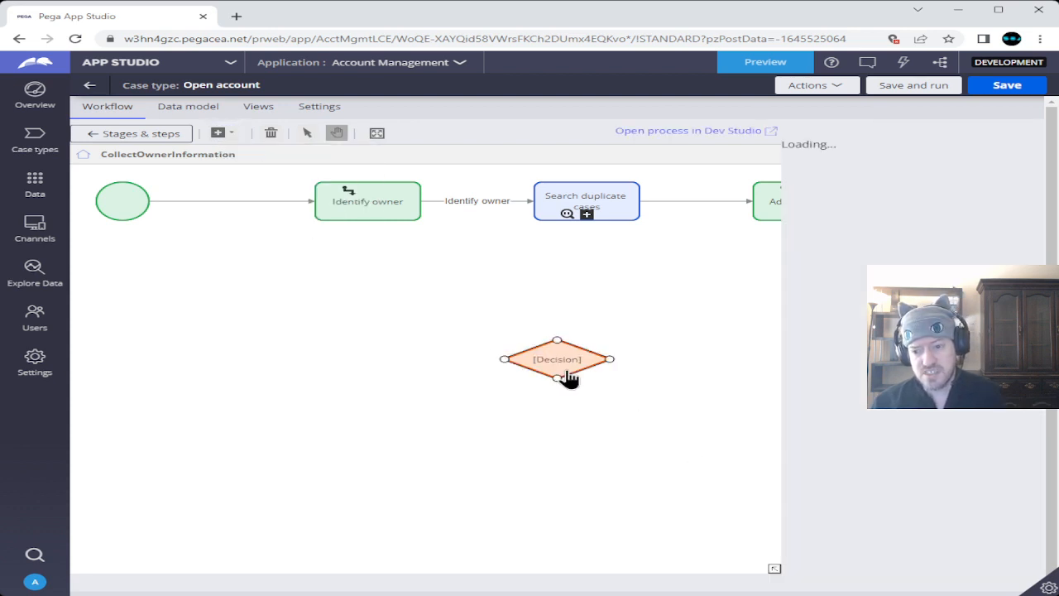
{"action": "left_click", "coordinate": [560, 359]}
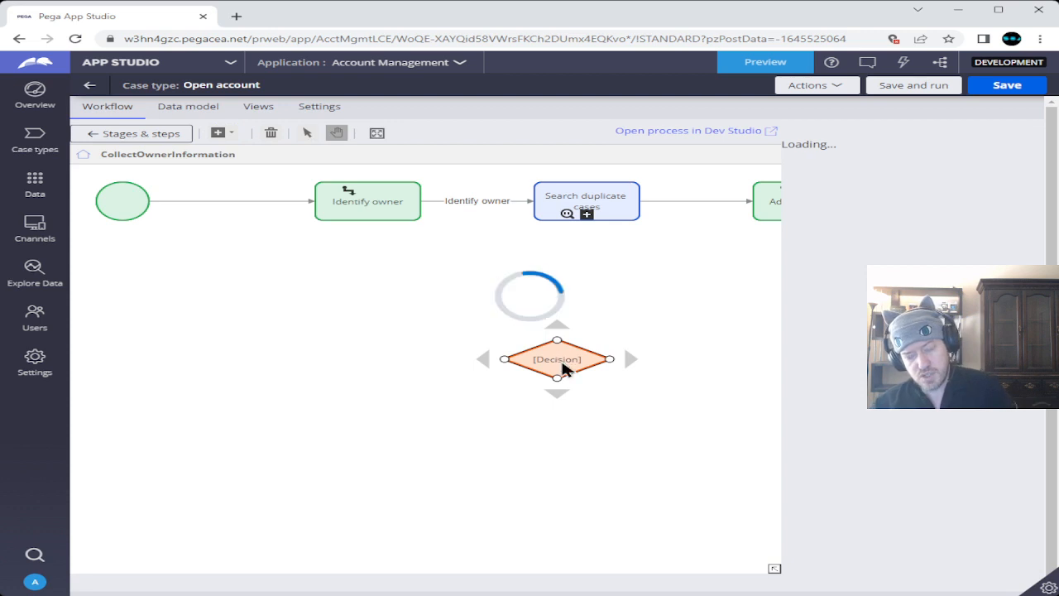
{"action": "double_click", "coordinate": [561, 360]}
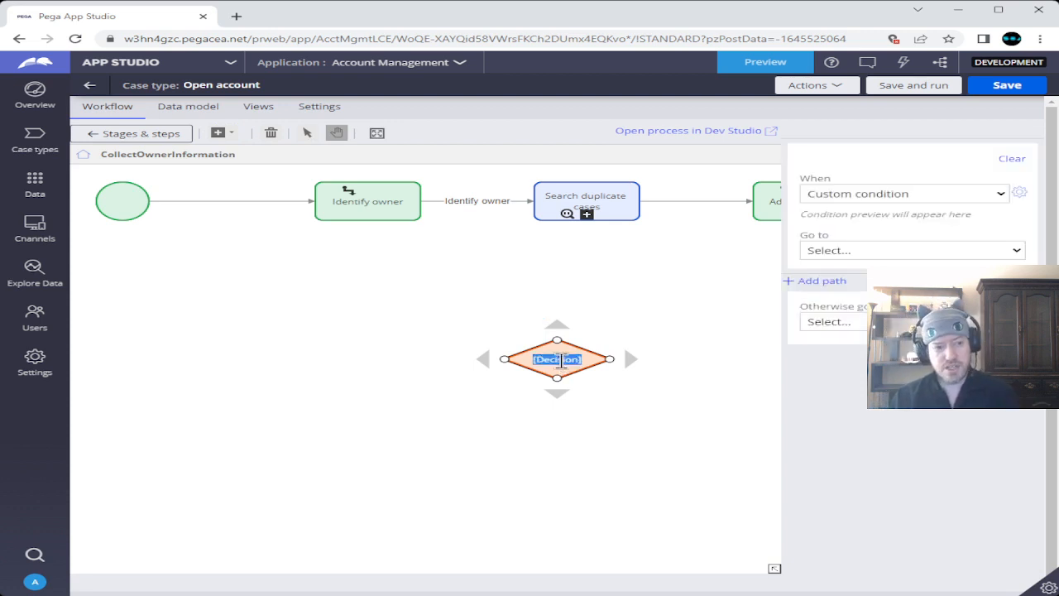
{"action": "type", "text": "Addi"}
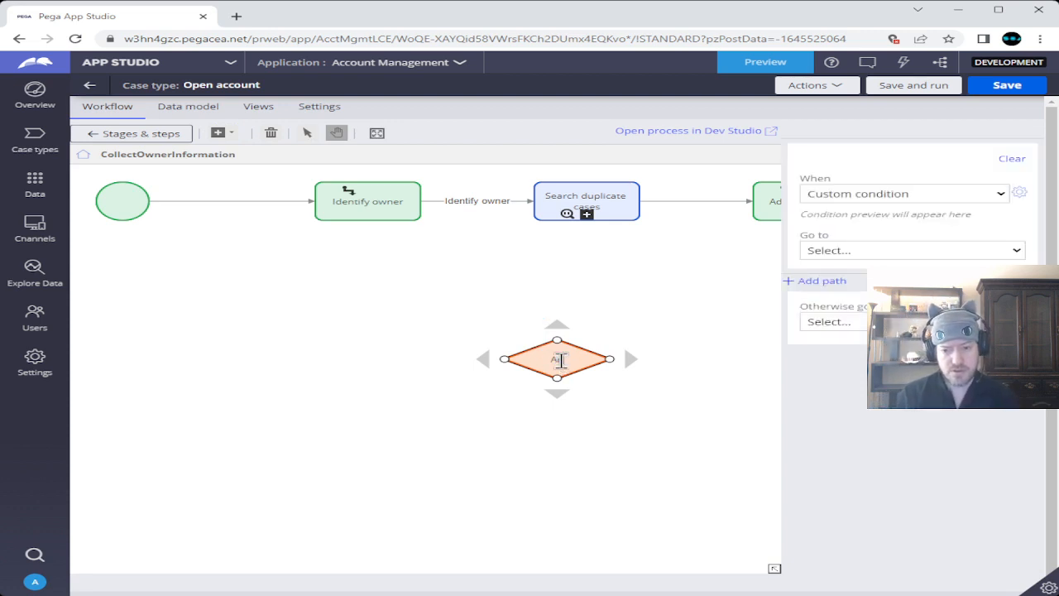
{"action": "type", "text": "co-"}
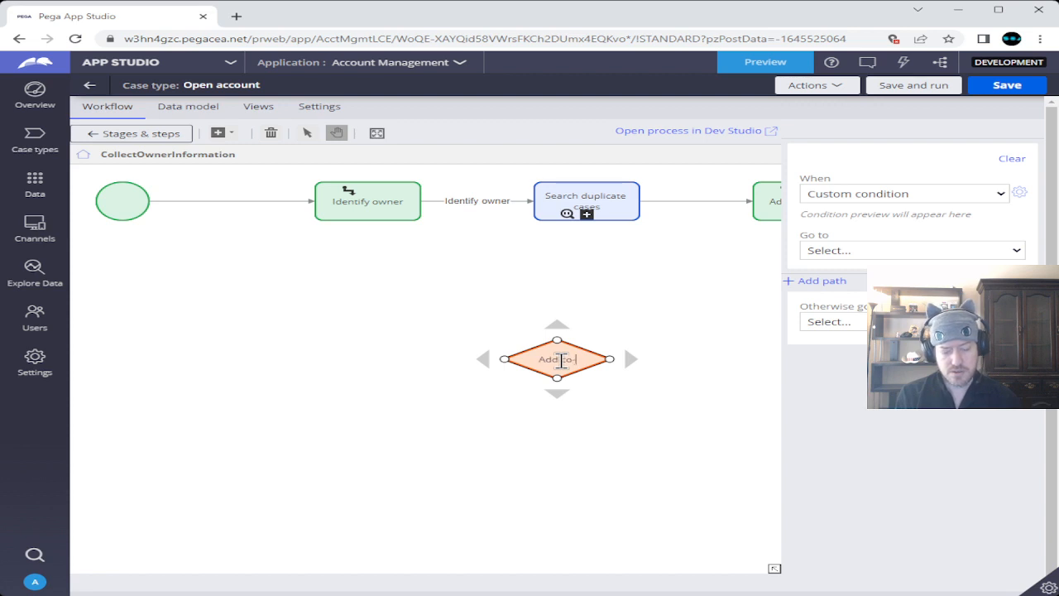
{"action": "type", "text": "owners?"}
{"action": "key", "text": "Return"}
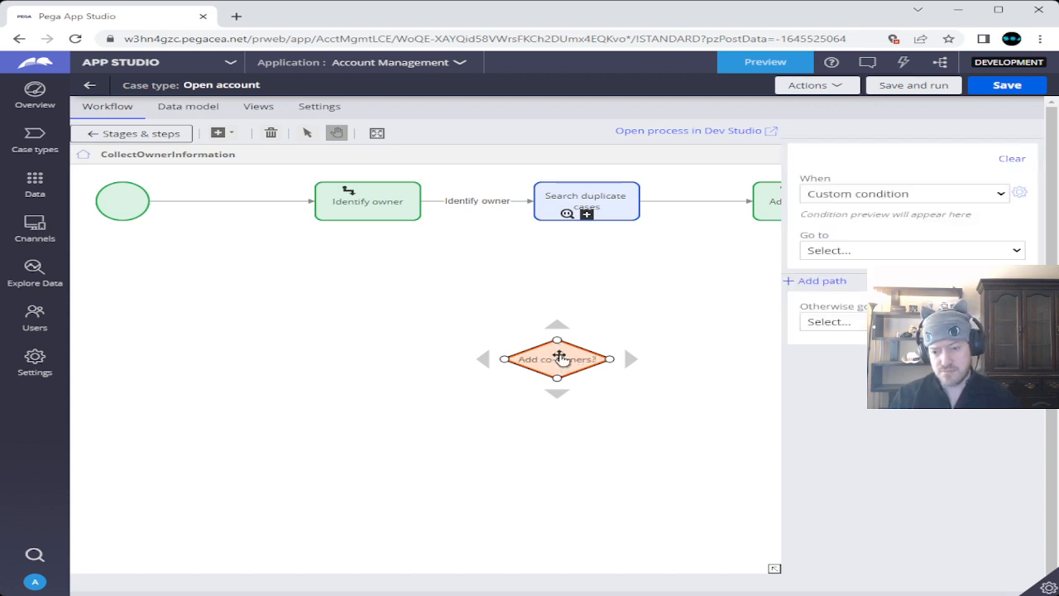
Place the "Add co-owners?" decision below and between the Search duplicate cases and Add co-owners shapes.
{"action": "left_click_drag", "start_coordinate": [559, 359], "coordinate": [692, 282]}
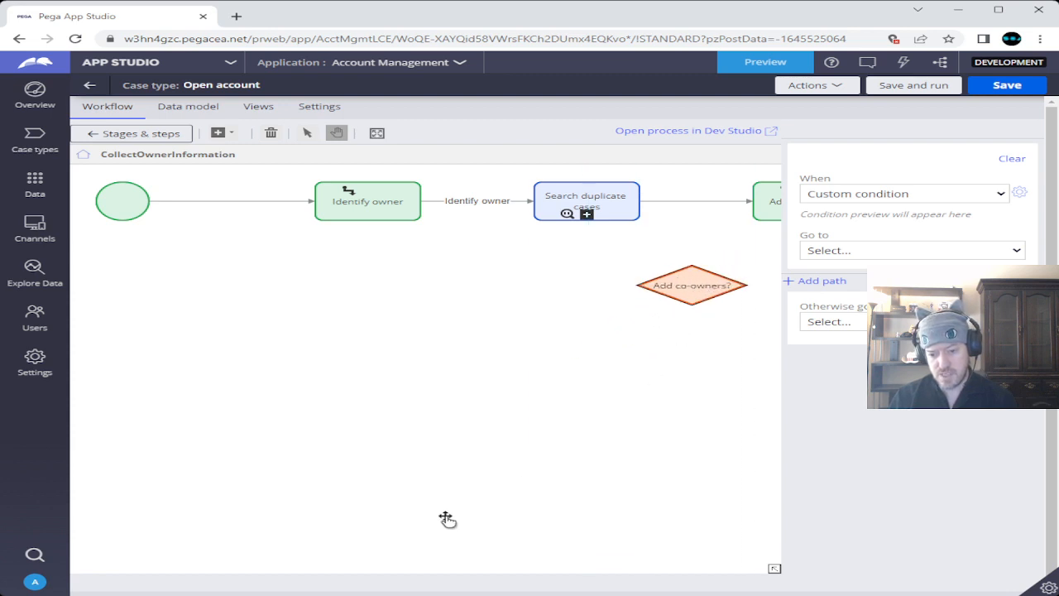
{"action": "left_click_drag", "start_coordinate": [714, 338], "coordinate": [414, 387]}
{"action": "left_click", "coordinate": [397, 348]}
{"action": "mouse_move", "coordinate": [397, 348]}
{"action": "left_mouse_down"}
{"action": "mouse_move", "coordinate": [513, 352]}
{"action": "mouse_move", "coordinate": [396, 322]}
{"action": "mouse_move", "coordinate": [396, 340]}
{"action": "left_mouse_up"}
Reroute the Search duplicate cases connector to the "Add co-owners?" decision, and connect the decision to the Add co-owners step.
{"action": "left_click", "coordinate": [446, 254]}
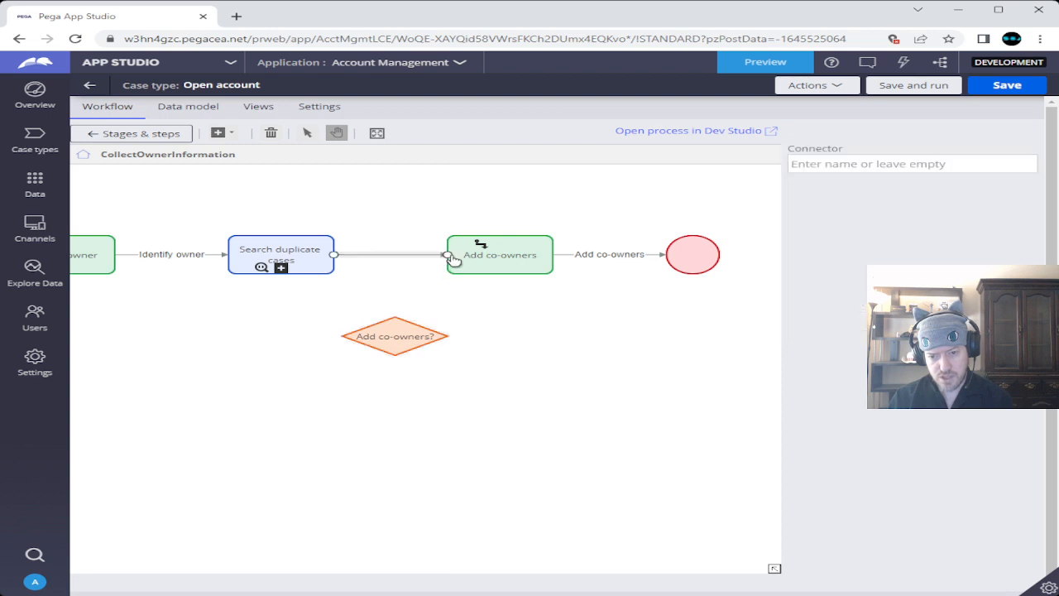
{"action": "left_click_drag", "start_coordinate": [448, 257], "coordinate": [394, 318]}
{"action": "mouse_move", "coordinate": [450, 346]}
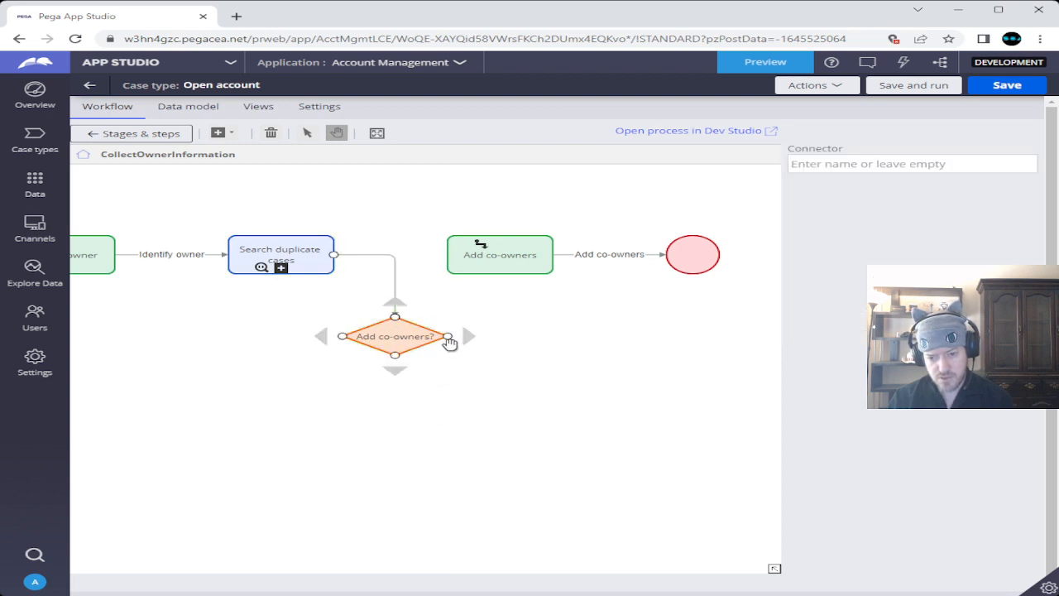
{"action": "left_click_drag", "start_coordinate": [448, 338], "coordinate": [499, 270]}
{"action": "mouse_move", "coordinate": [390, 339]}
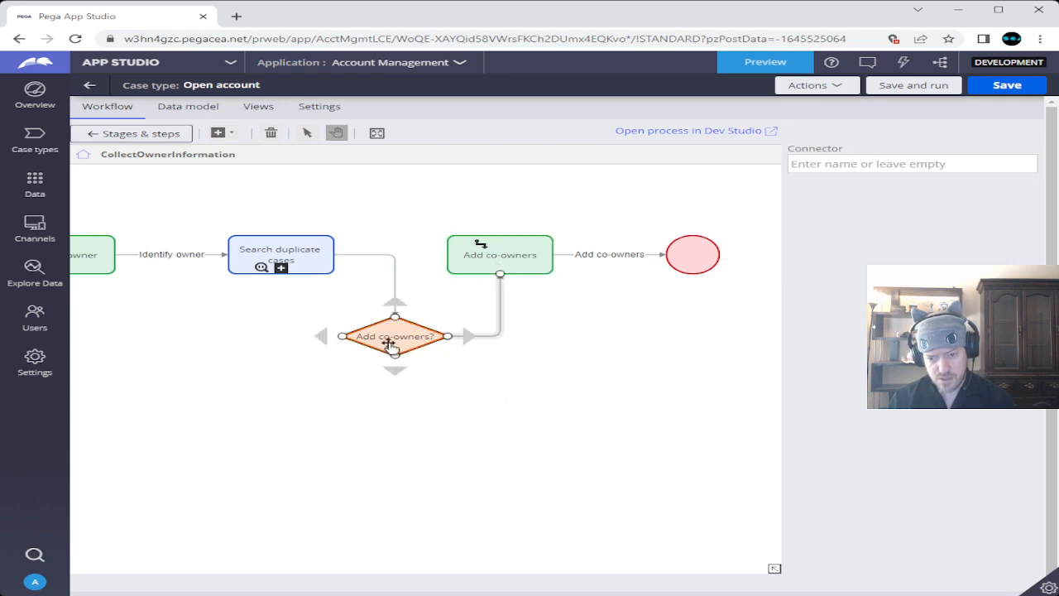
{"action": "left_click_drag", "start_coordinate": [397, 358], "coordinate": [698, 277]}
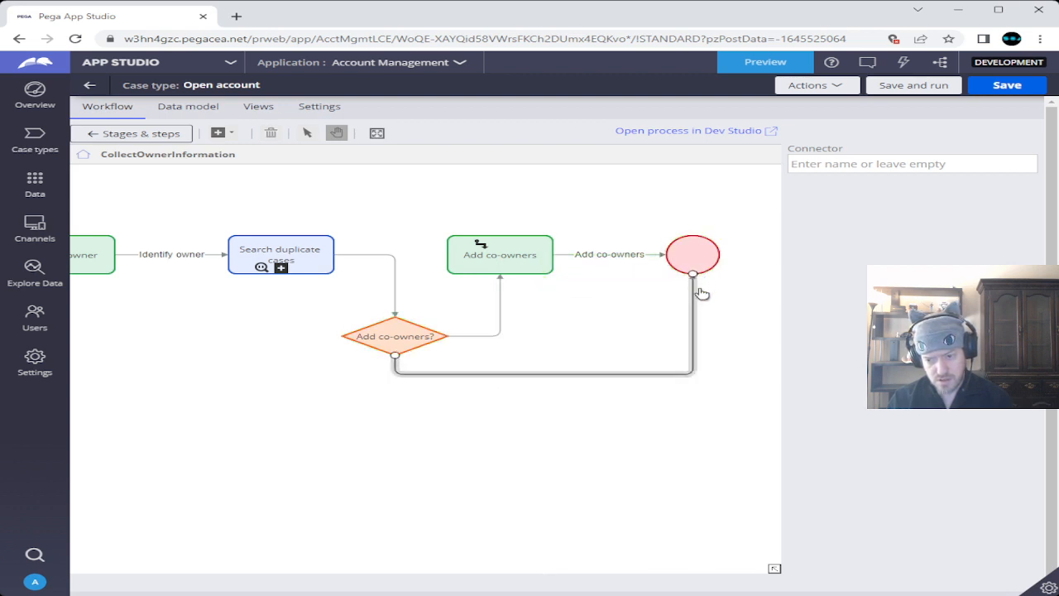
{"action": "left_click", "coordinate": [402, 341]}
{"action": "left_click", "coordinate": [641, 443]}
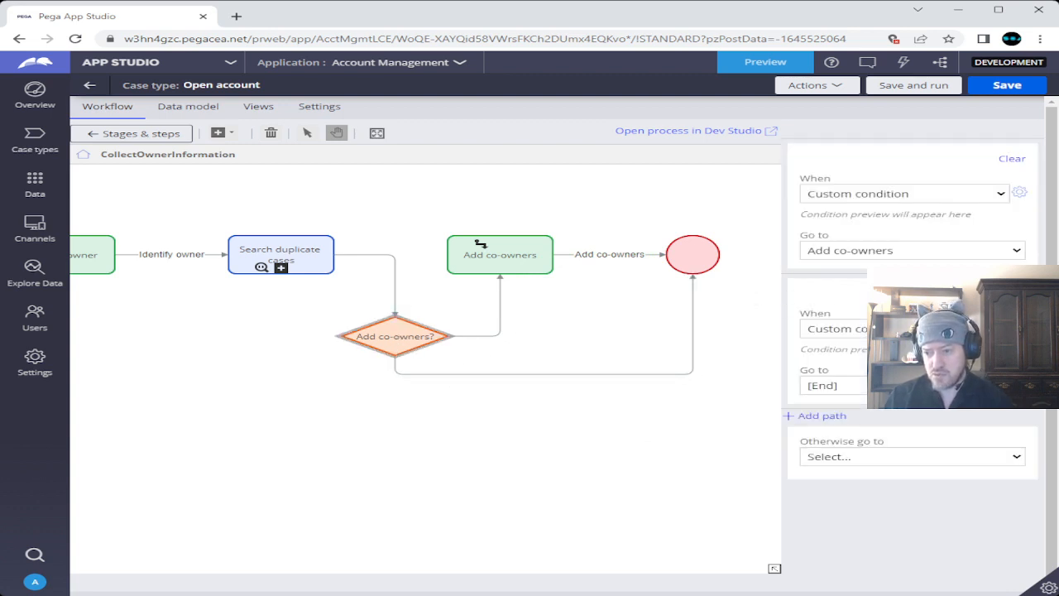
{"action": "left_click", "coordinate": [1012, 293]}
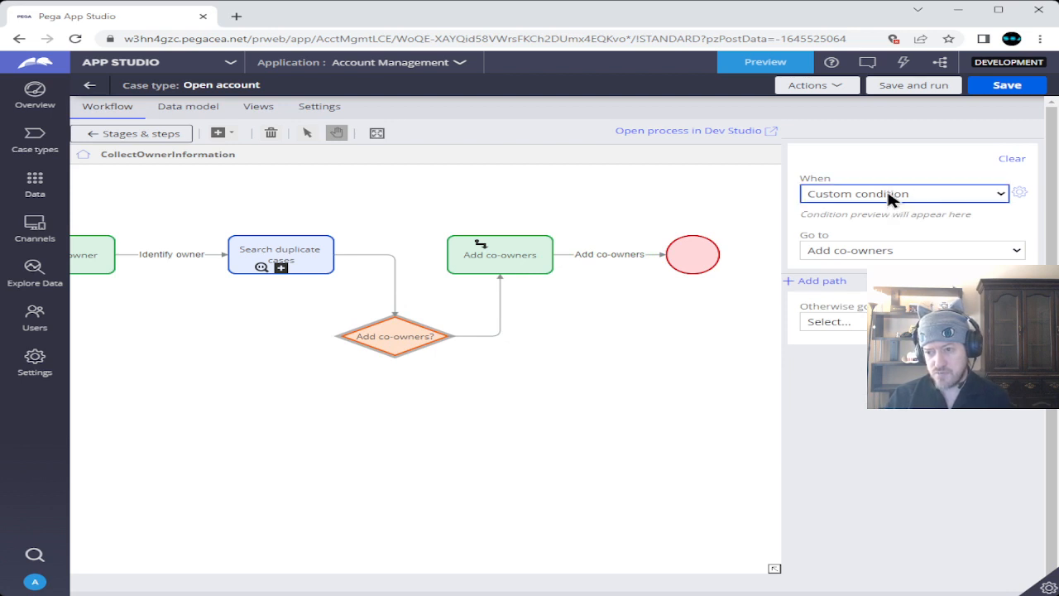
Configure the "Add co-owners?" decision path to Add co-owners with the custom condition Add co-owner is true.
{"action": "left_click", "coordinate": [1022, 196]}
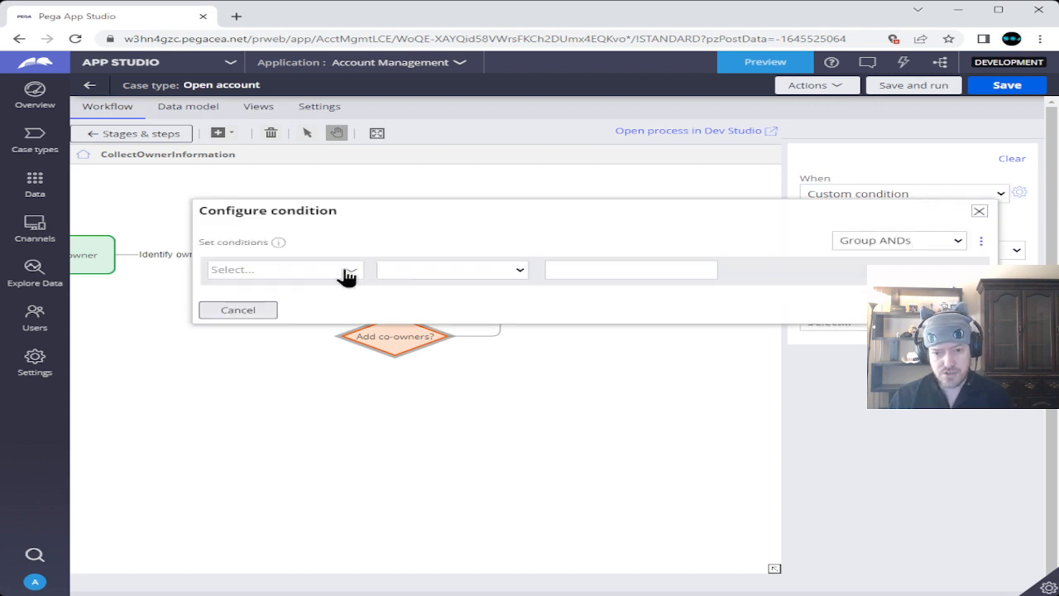
{"action": "left_click", "coordinate": [348, 275]}
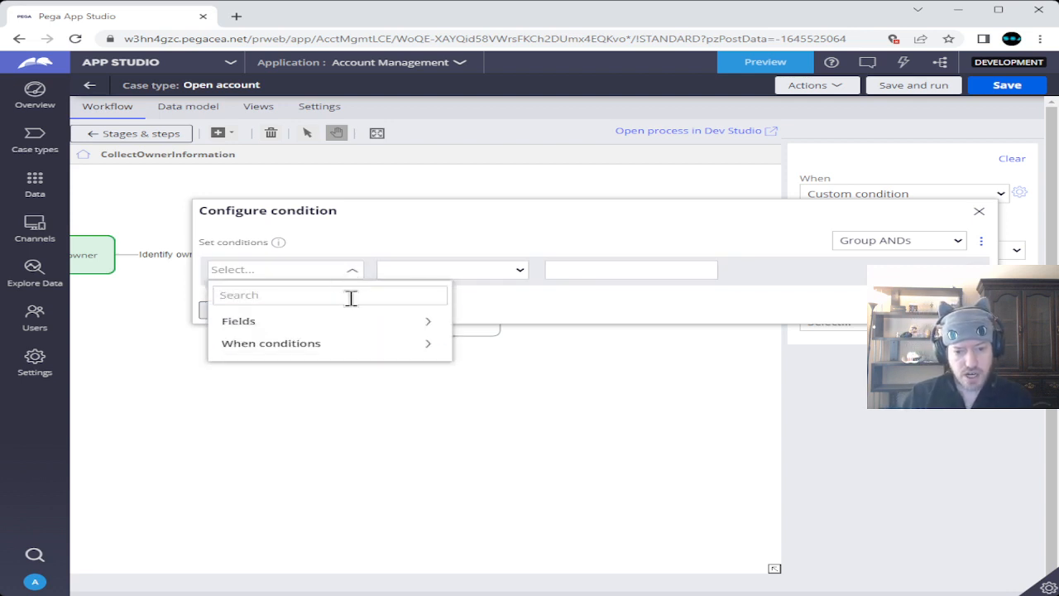
{"action": "left_click", "coordinate": [350, 318]}
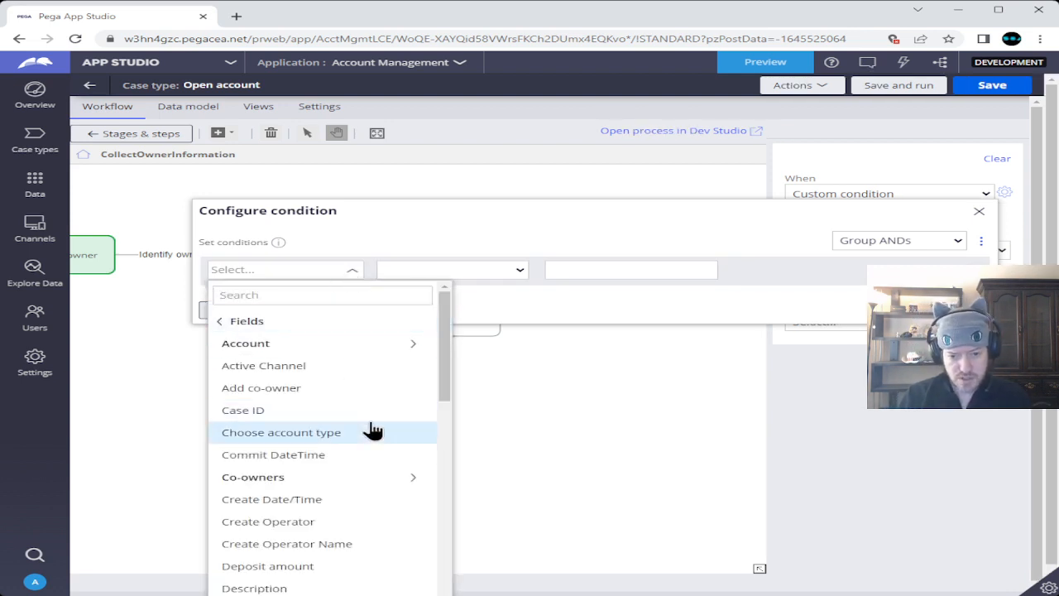
{"action": "left_click", "coordinate": [328, 388]}
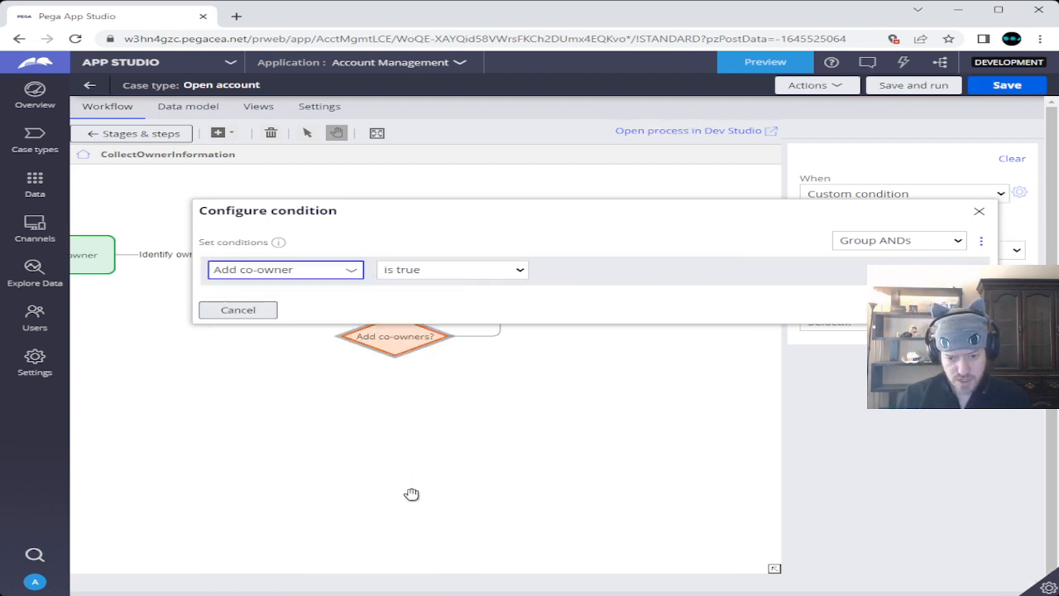
{"action": "left_click", "coordinate": [960, 310]}
{"action": "left_click", "coordinate": [516, 265]}
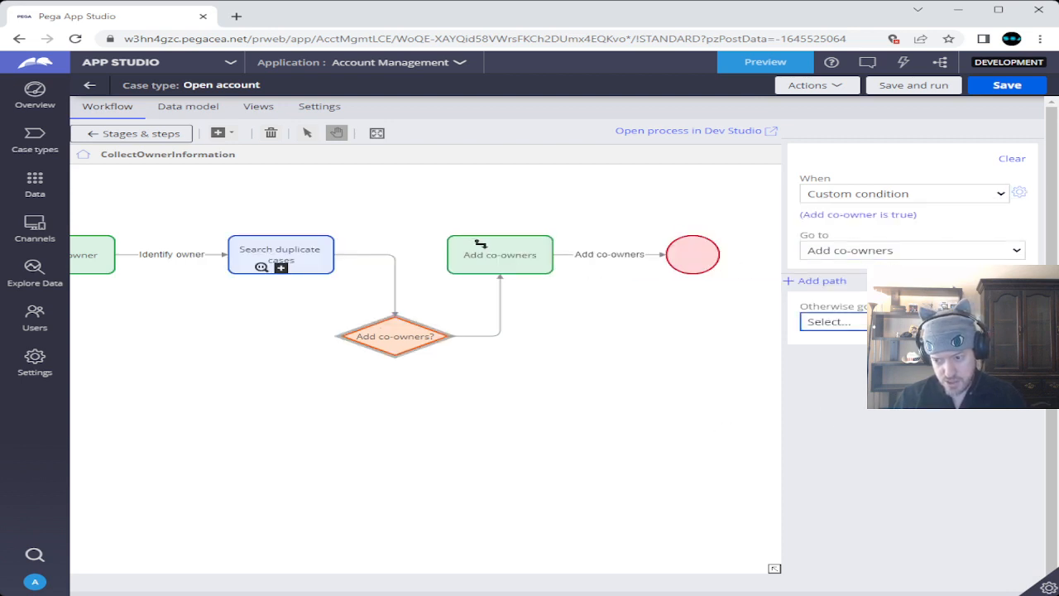
Route the decision's otherwise path to [End] and save the flow.
{"action": "left_click", "coordinate": [866, 352]}
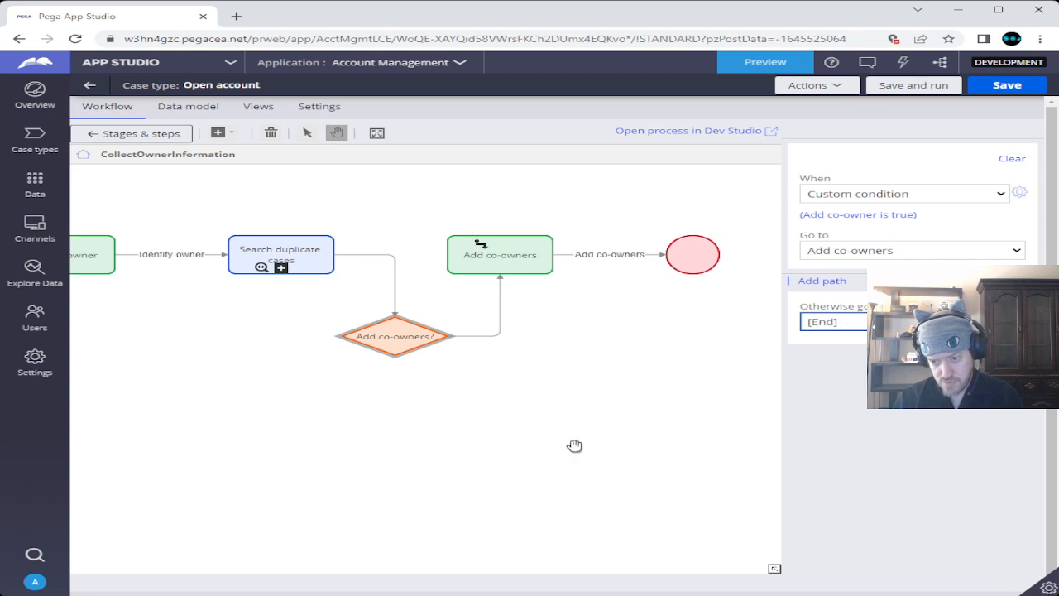
{"action": "left_click", "coordinate": [532, 401]}
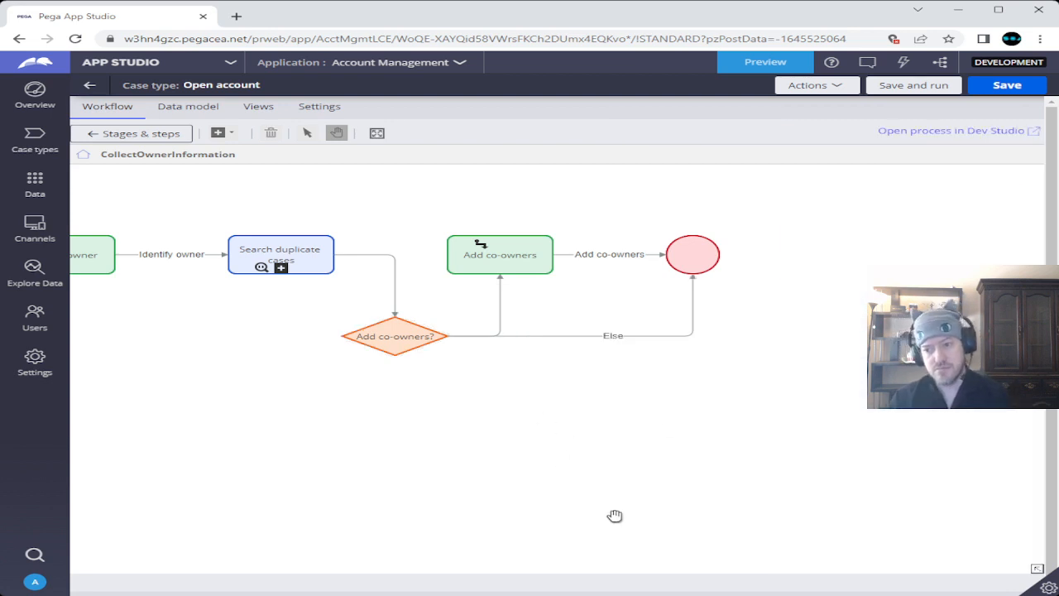
{"action": "left_click", "coordinate": [995, 85]}
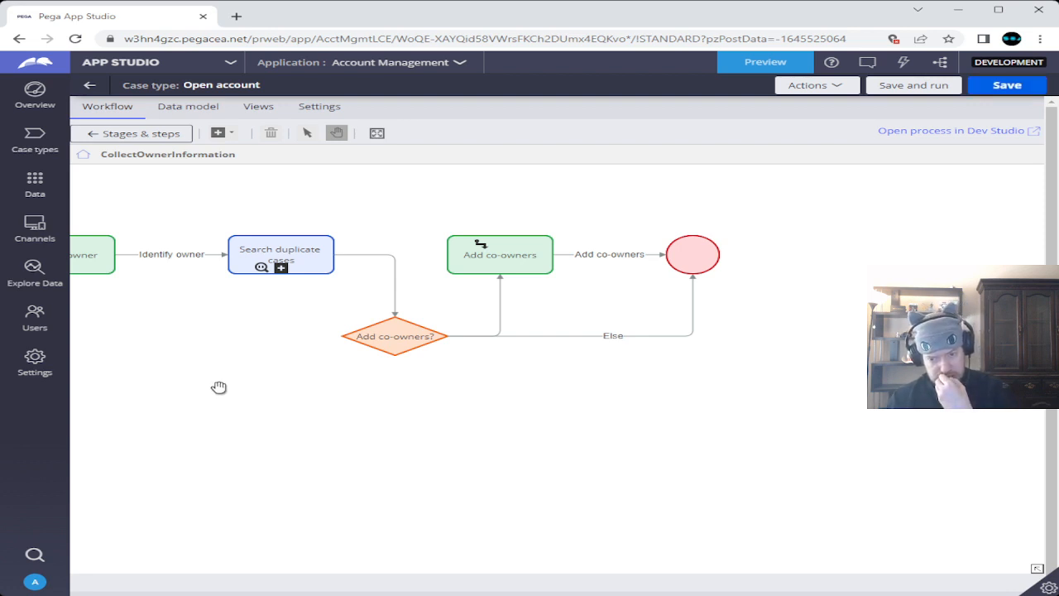
Return to the case life cycle and set the Choose account process to start on a custom condition.
{"action": "left_click", "coordinate": [164, 139]}
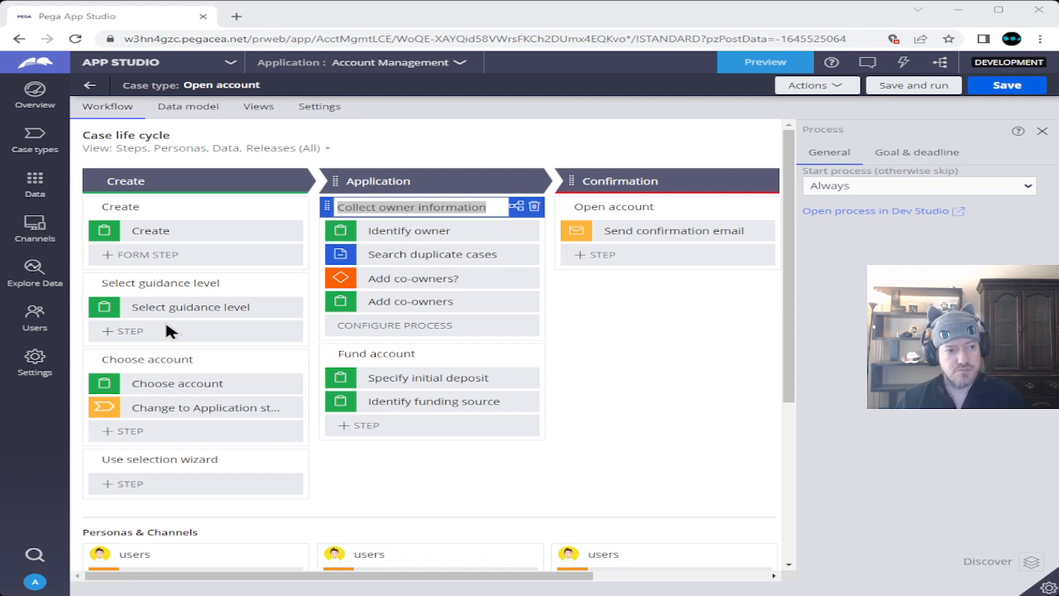
{"action": "left_click", "coordinate": [681, 402]}
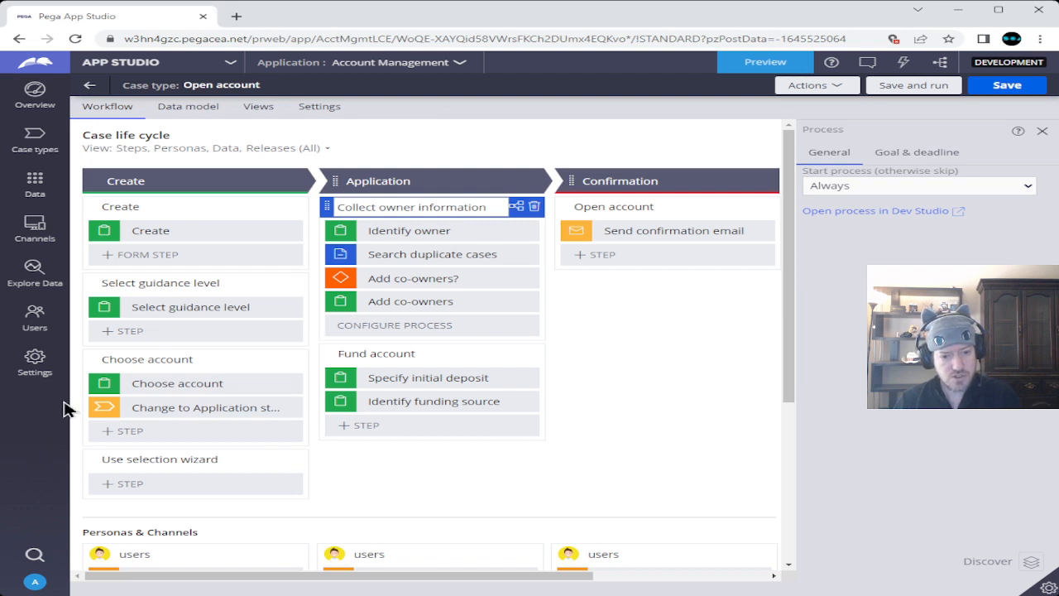
{"action": "left_click", "coordinate": [89, 358]}
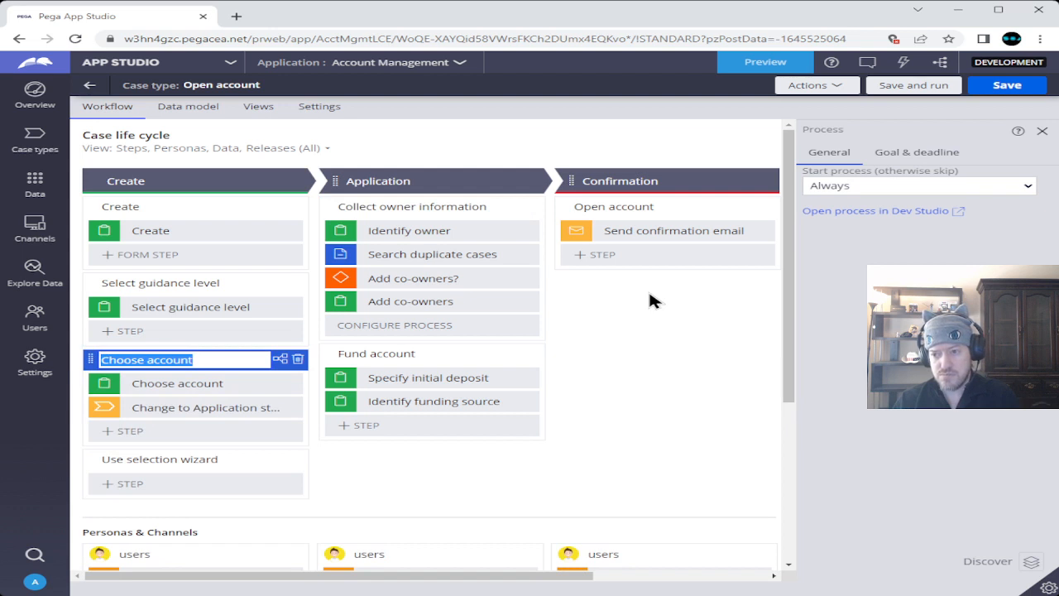
{"action": "left_click", "coordinate": [863, 186]}
{"action": "left_click", "coordinate": [875, 211]}
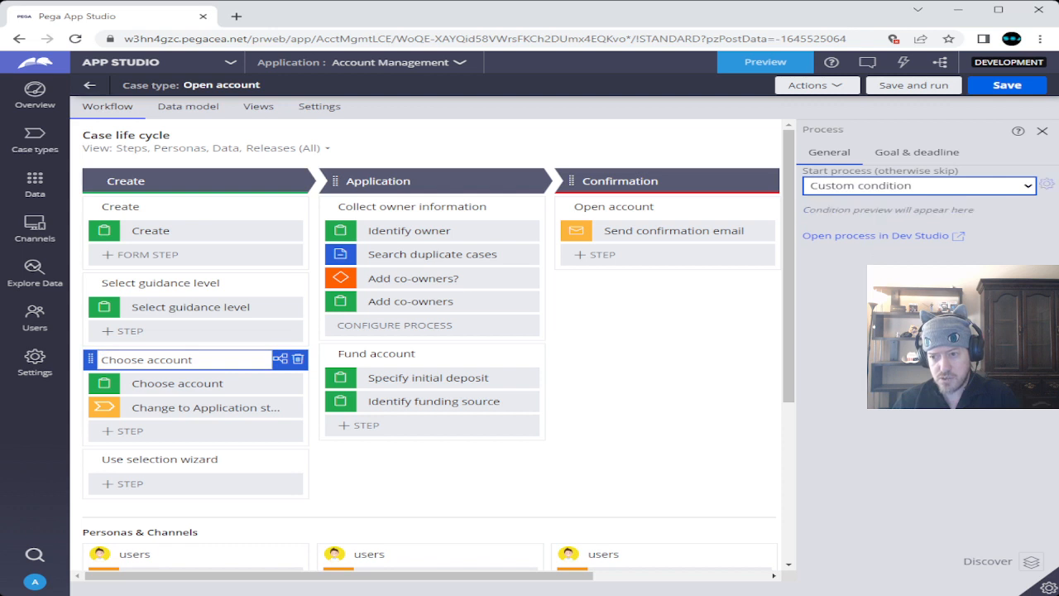
Base the Choose account start condition on the Guidance level field with the "is equal to" comparison.
{"action": "left_click", "coordinate": [1047, 187]}
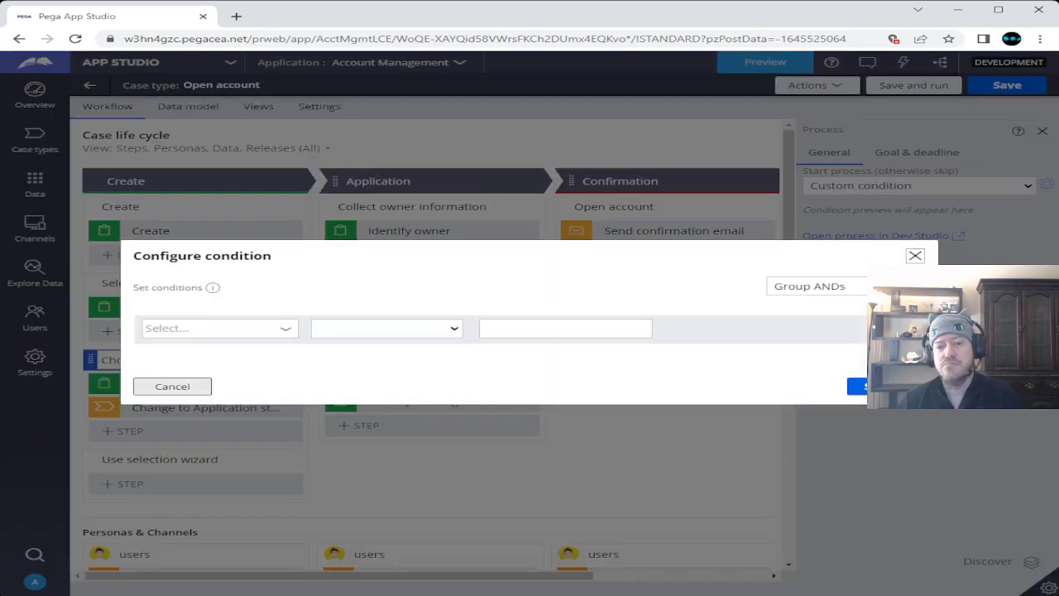
{"action": "left_click", "coordinate": [288, 332]}
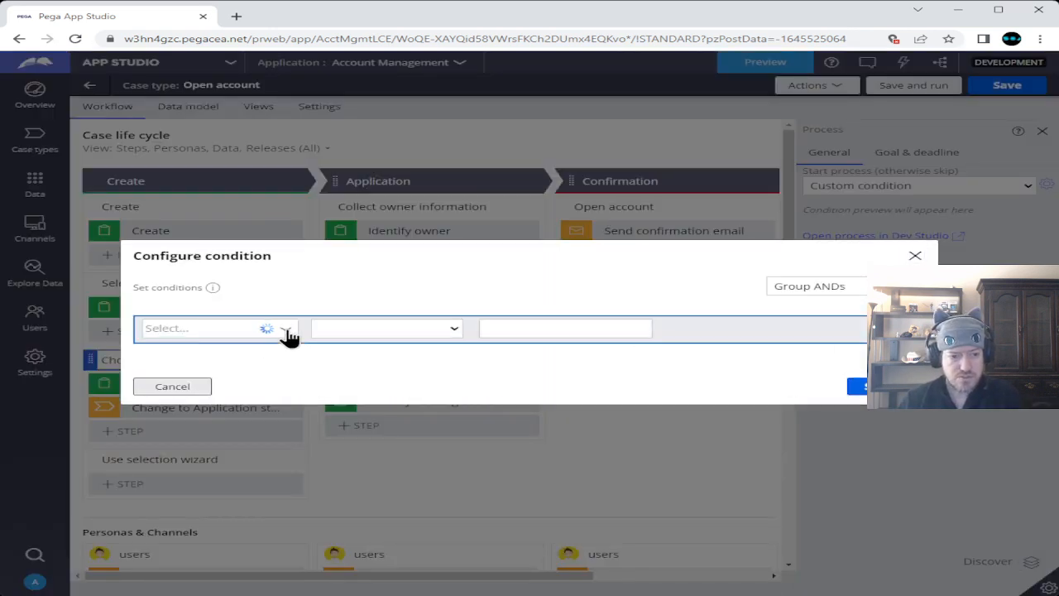
{"action": "left_click", "coordinate": [233, 384]}
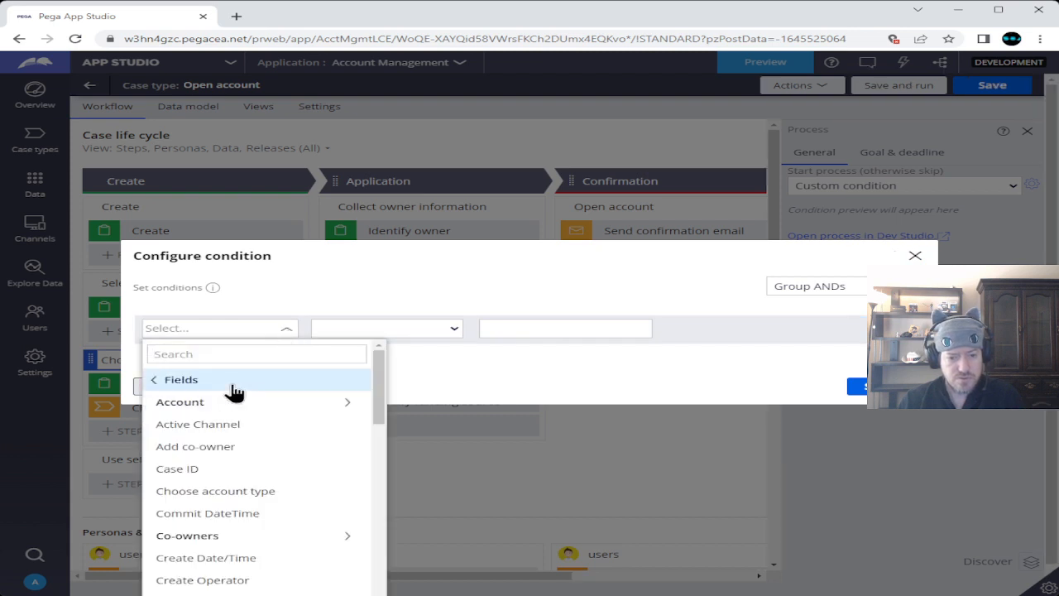
{"action": "scroll", "coordinate": [265, 438], "scroll_direction": "down", "scroll_amount": 3}
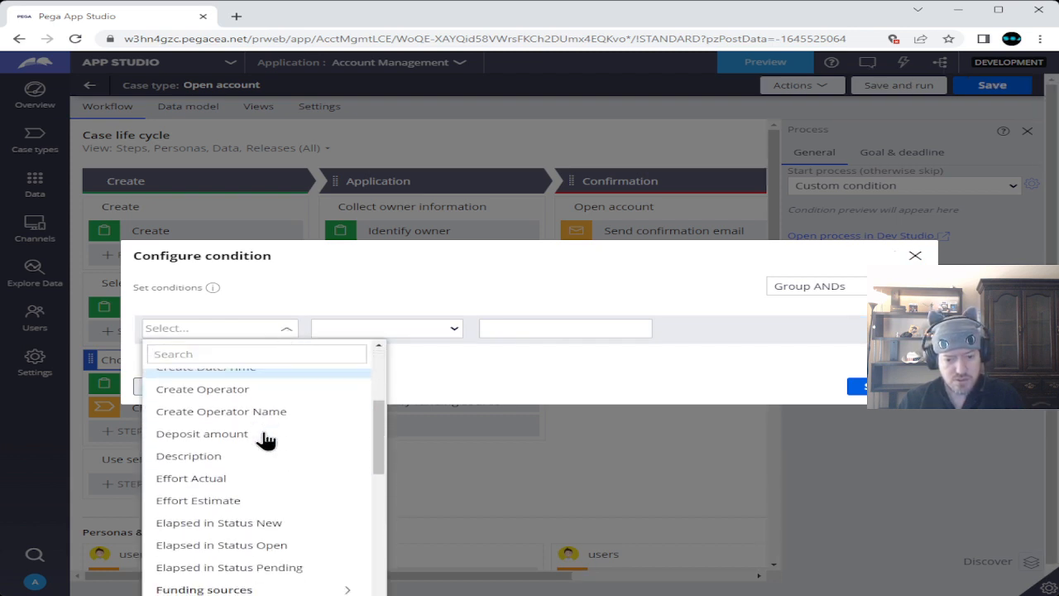
{"action": "scroll", "coordinate": [265, 438], "scroll_direction": "down", "scroll_amount": 1}
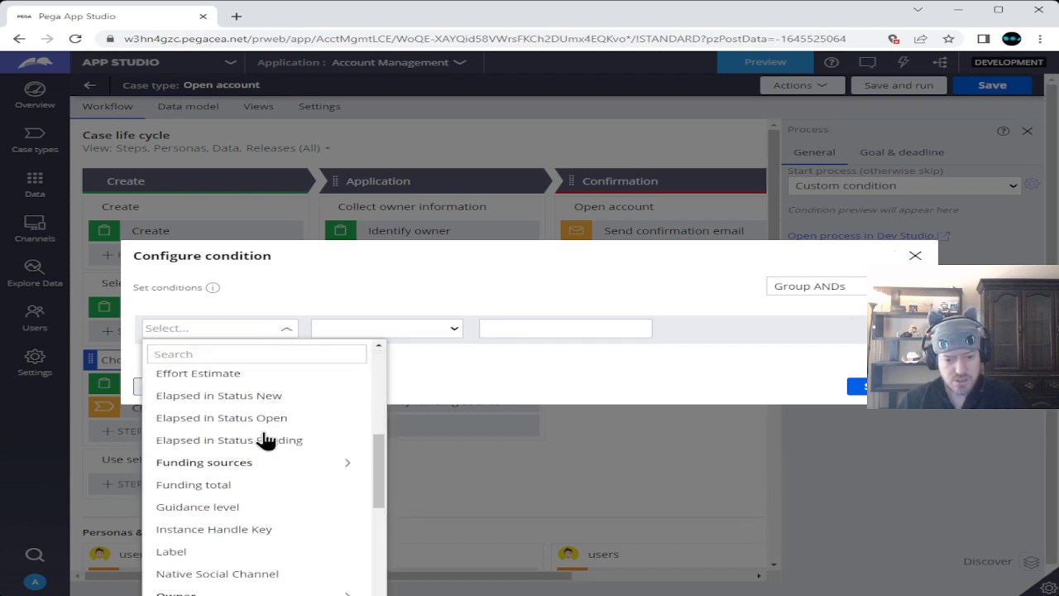
{"action": "left_click", "coordinate": [263, 510]}
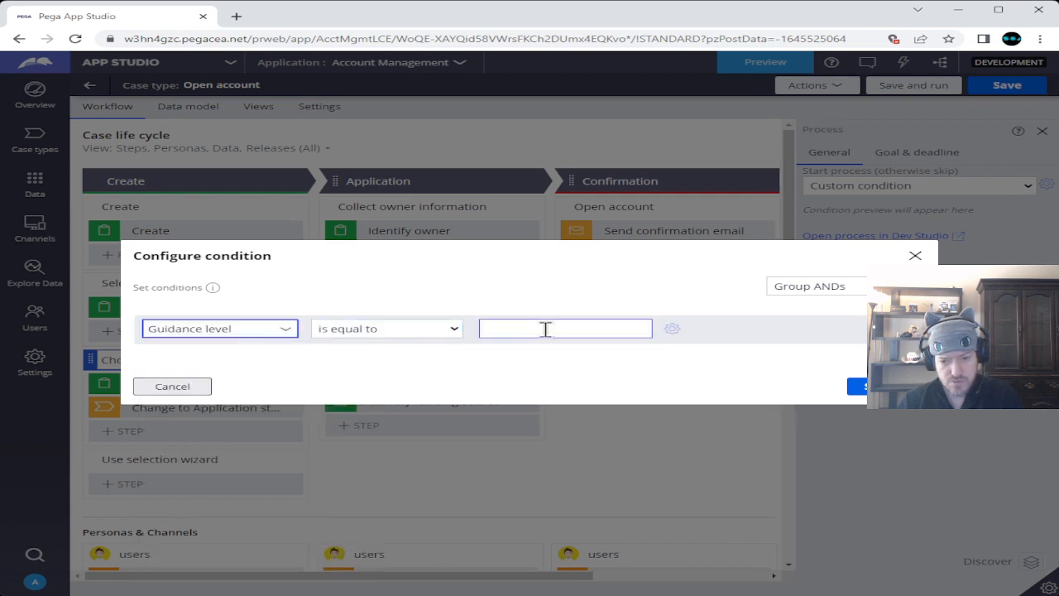
Set the condition's comparison value to the choice "No, I know which product I want" and submit the condition.
{"action": "left_click", "coordinate": [670, 330]}
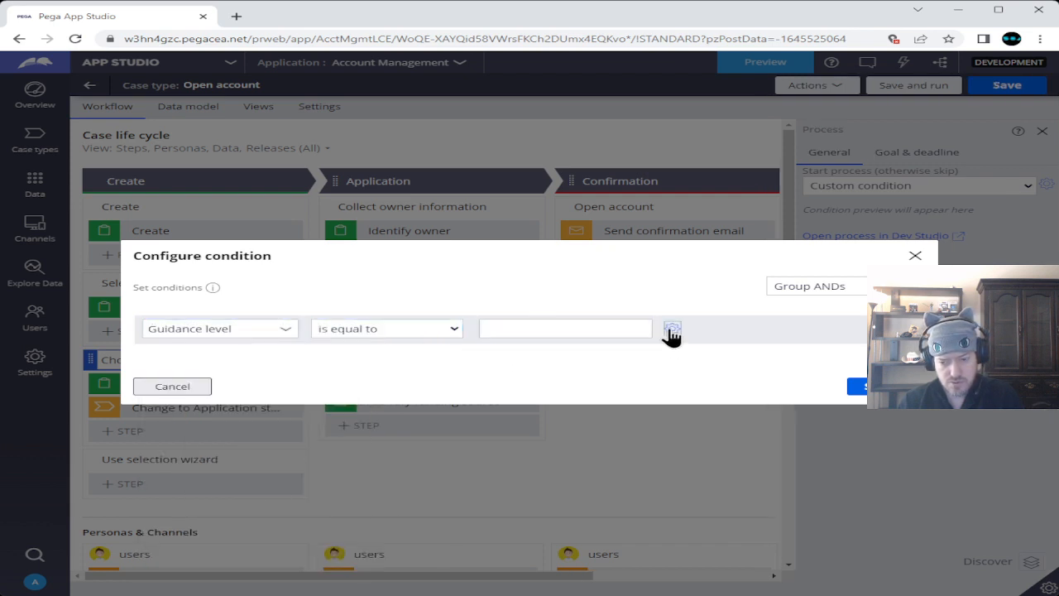
{"action": "left_click", "coordinate": [702, 382]}
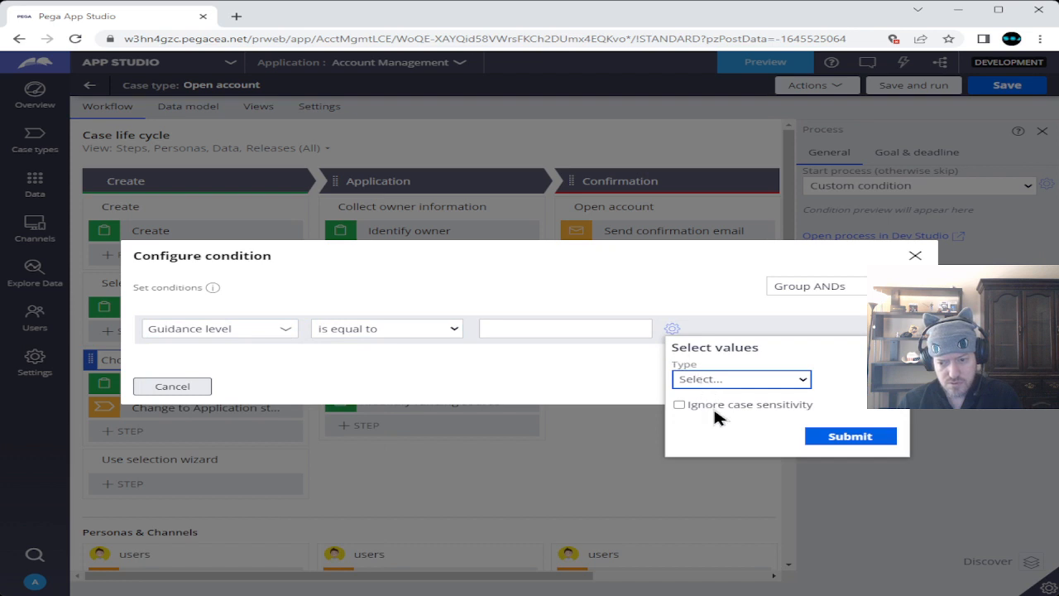
{"action": "left_click", "coordinate": [713, 405]}
{"action": "left_click", "coordinate": [718, 420]}
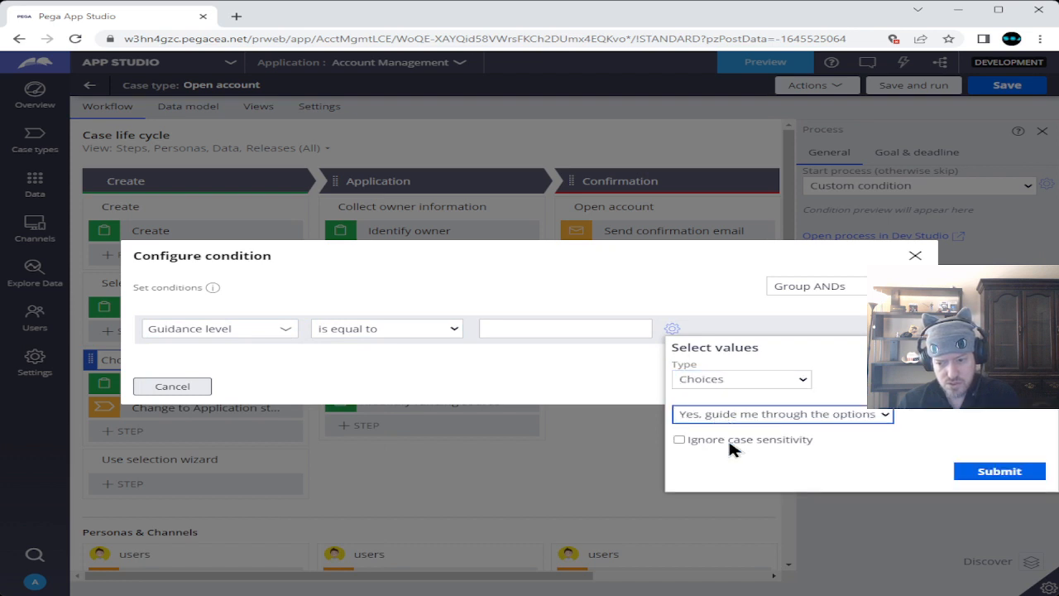
{"action": "left_click", "coordinate": [728, 437]}
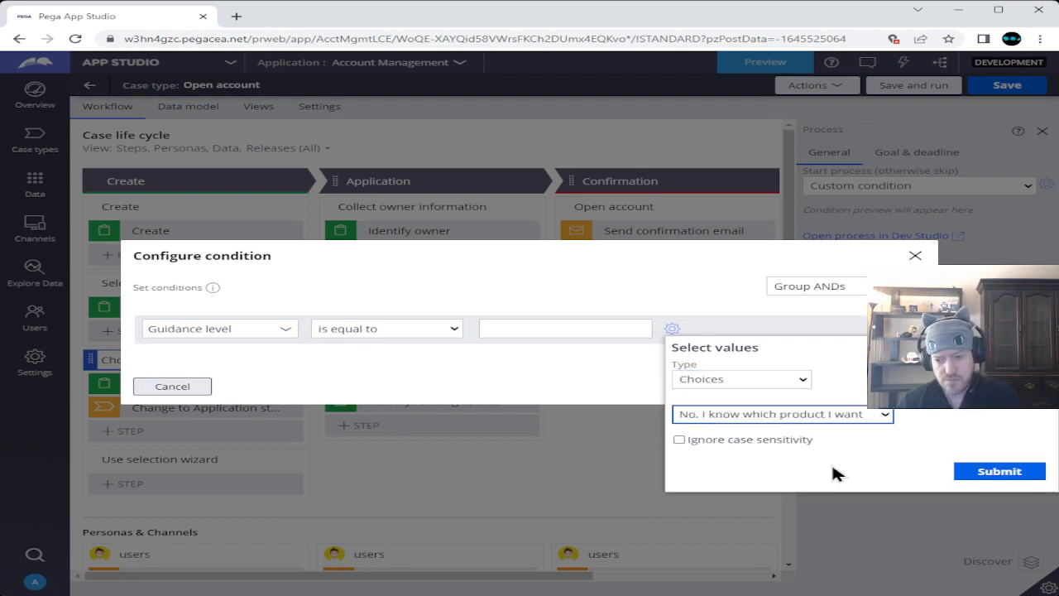
{"action": "left_click", "coordinate": [1030, 470]}
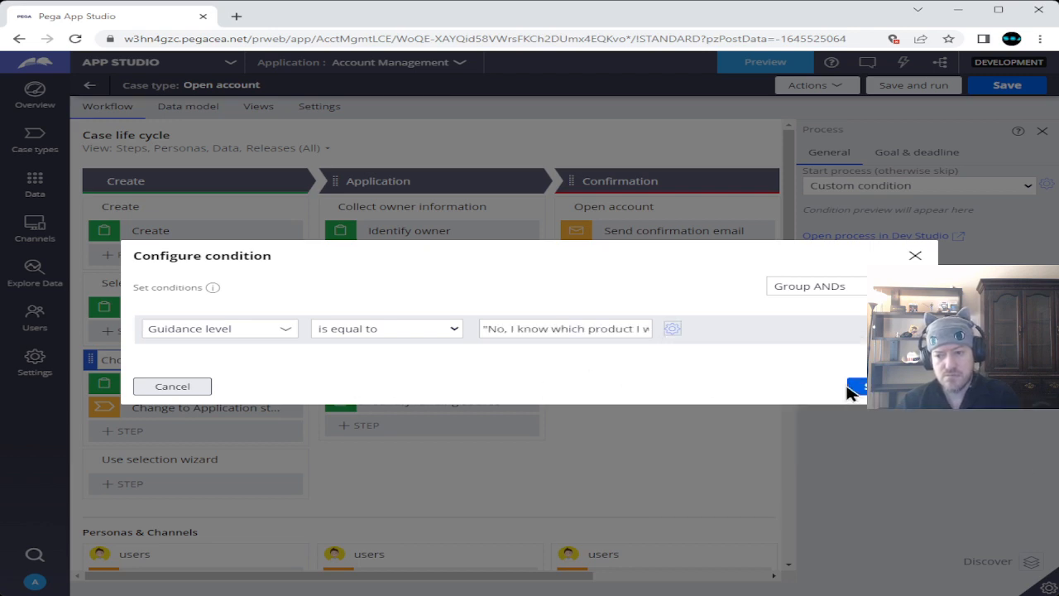
{"action": "left_click", "coordinate": [856, 386]}
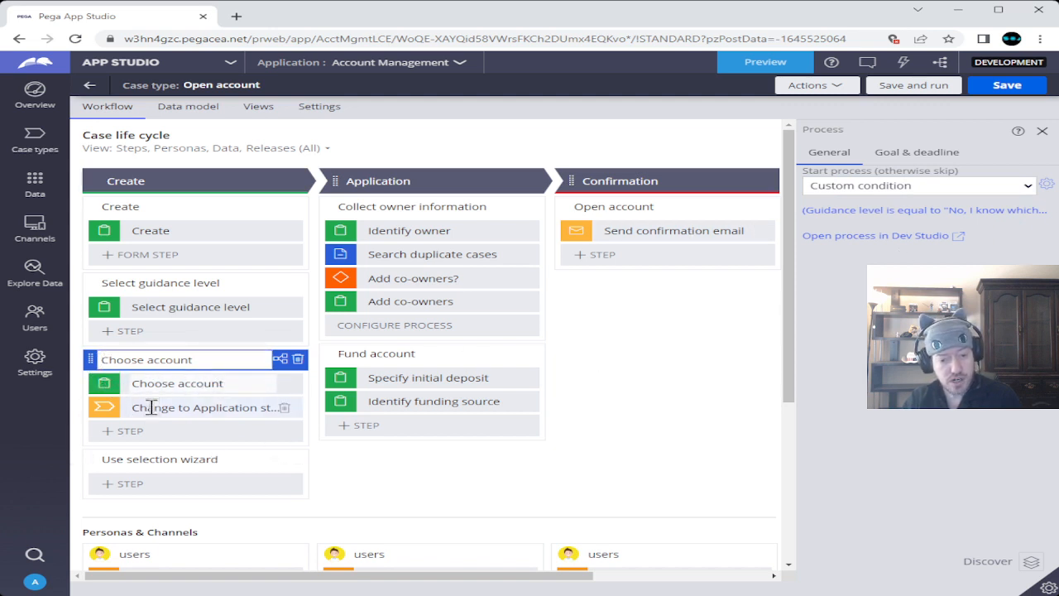
Review the change-stage step and the Choose account process settings, and save the Open account case type.
{"action": "left_click", "coordinate": [212, 407]}
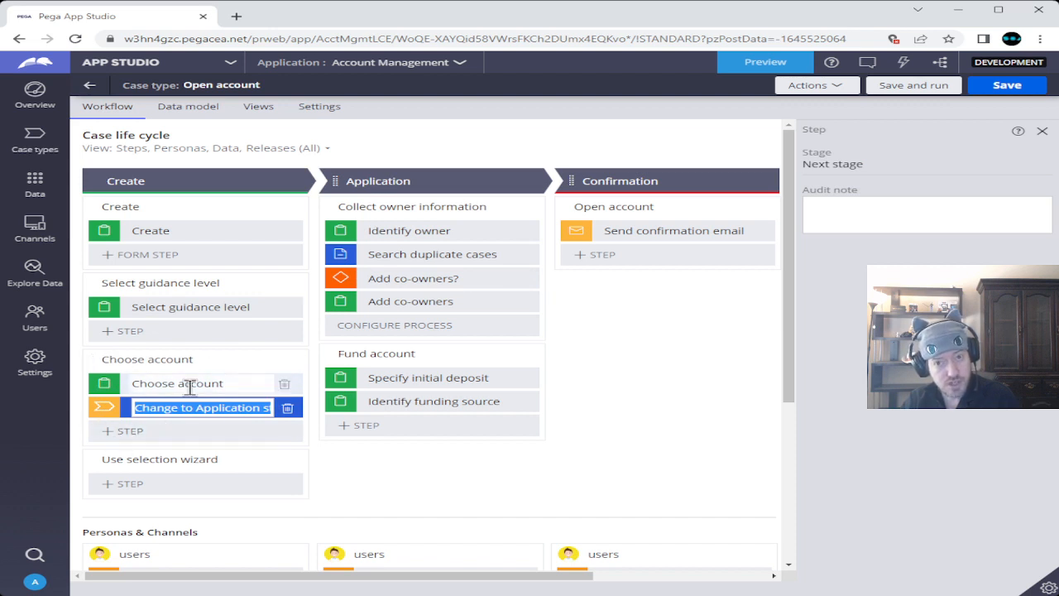
{"action": "left_click", "coordinate": [107, 384]}
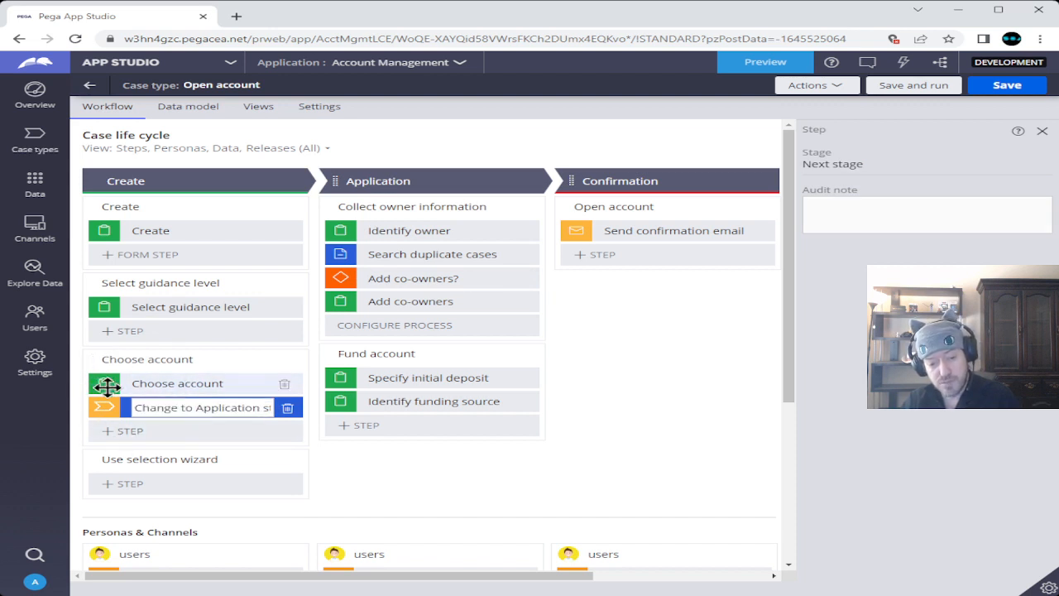
{"action": "left_click", "coordinate": [88, 359]}
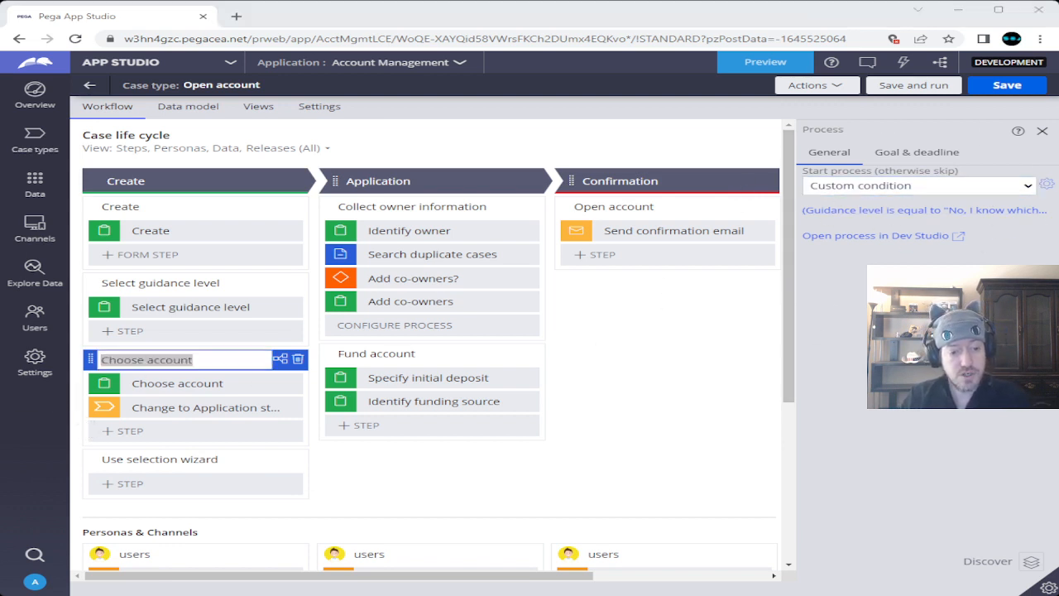
{"action": "left_click", "coordinate": [1007, 84]}
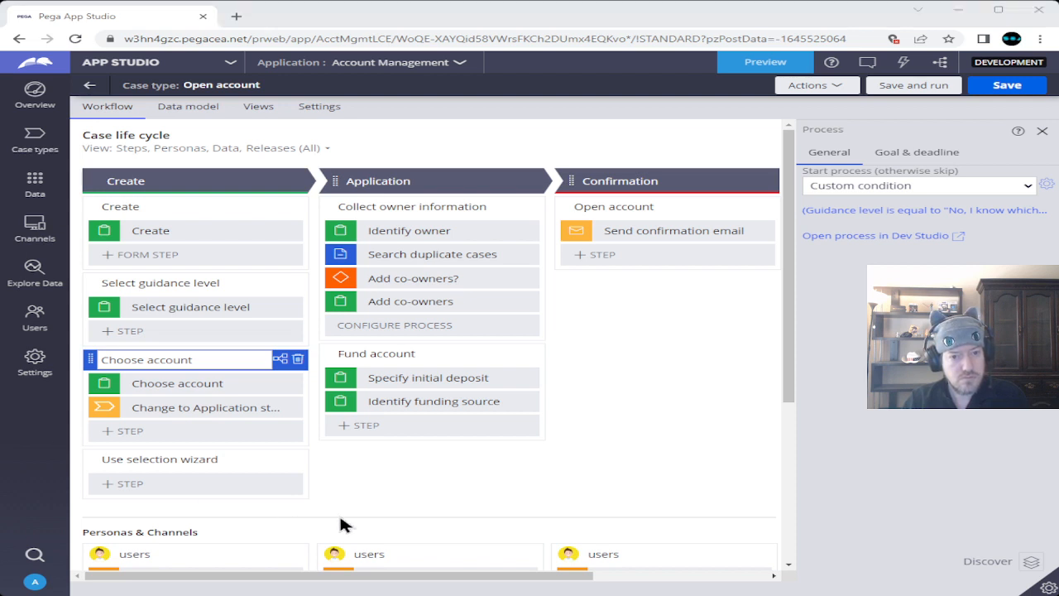
Check the start condition of the Use selection wizard process.
{"action": "left_click", "coordinate": [93, 457]}
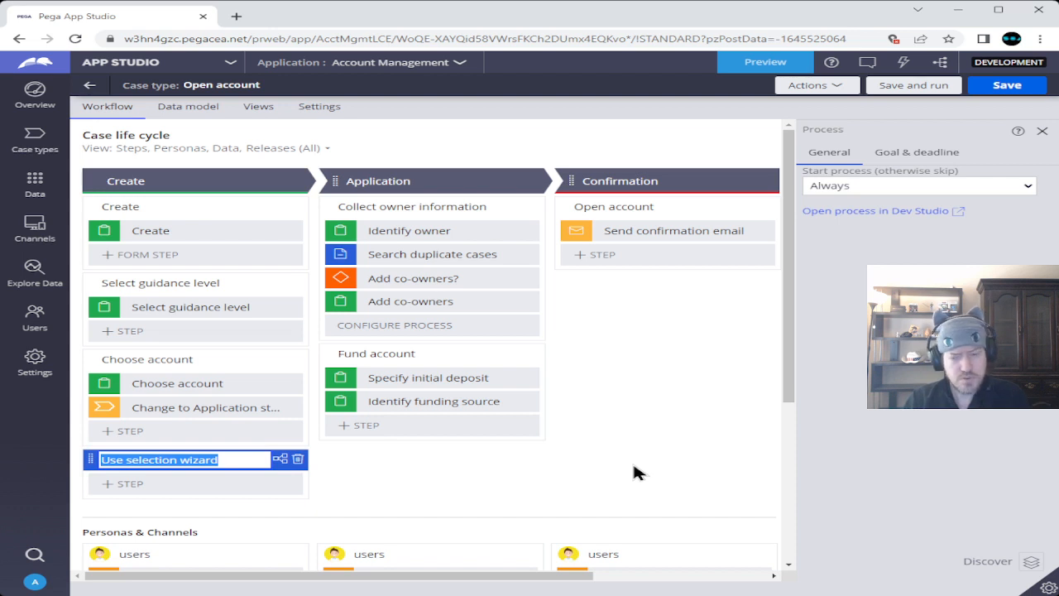
{"action": "left_click", "coordinate": [880, 190]}
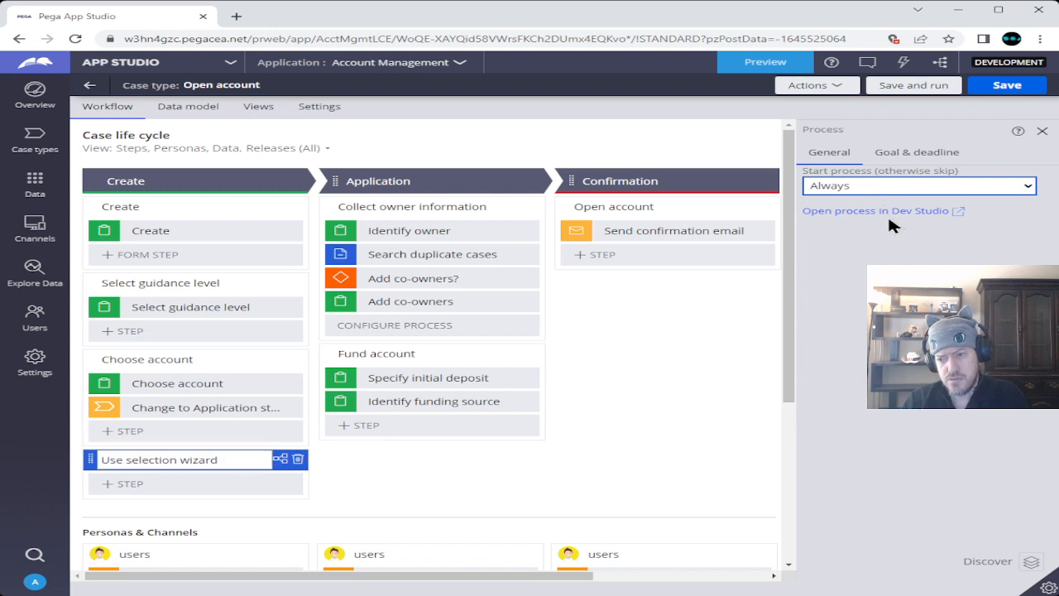
{"action": "left_click", "coordinate": [721, 324]}
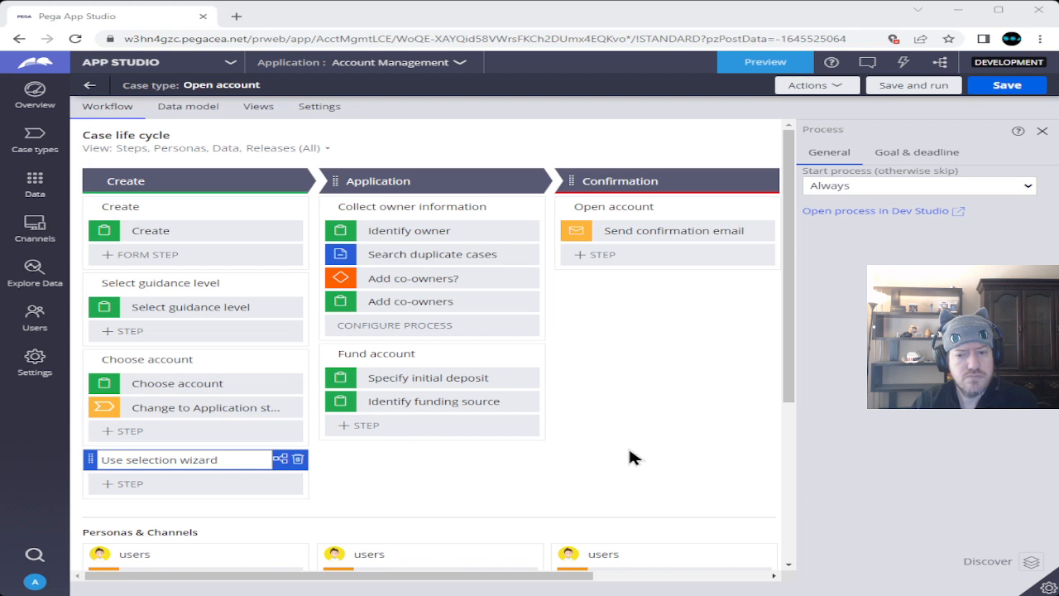
Add a Create case automation step to the Use selection wizard process in the Create stage.
{"action": "left_click", "coordinate": [129, 483]}
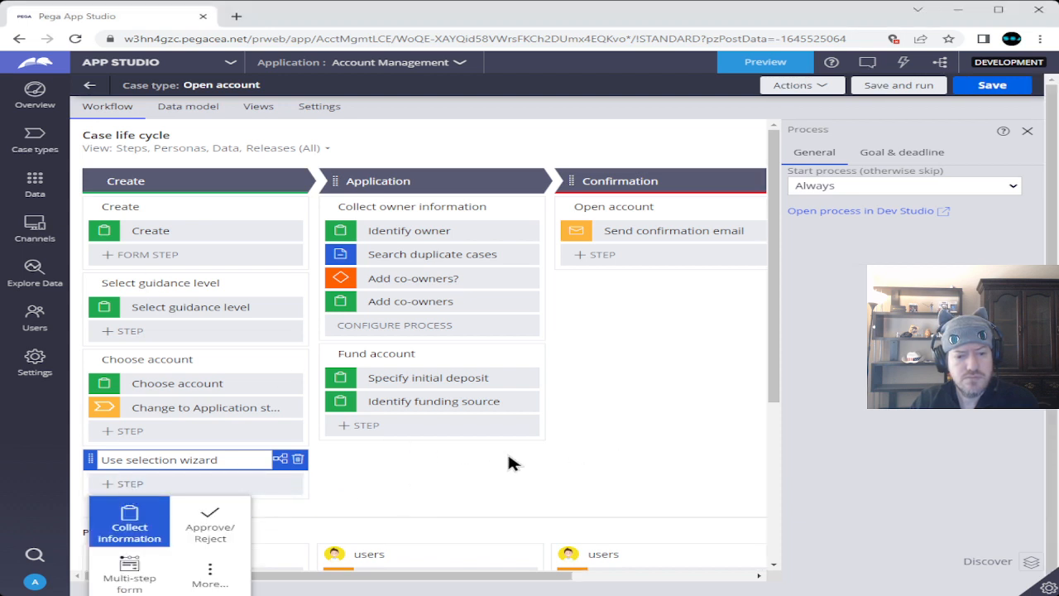
{"action": "left_click", "coordinate": [203, 575]}
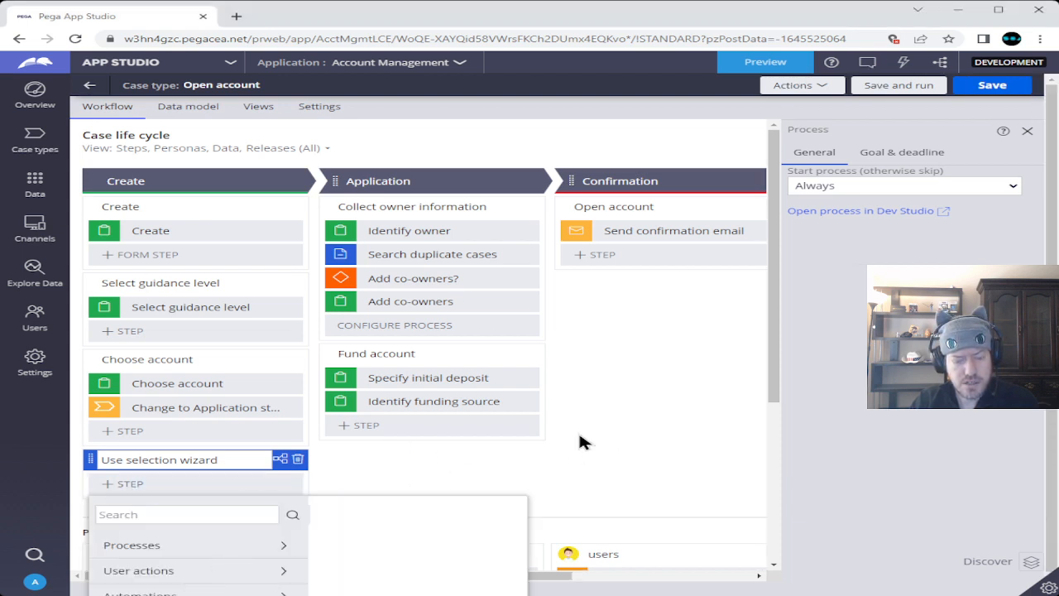
{"action": "scroll", "coordinate": [302, 550], "scroll_direction": "down", "scroll_amount": 1}
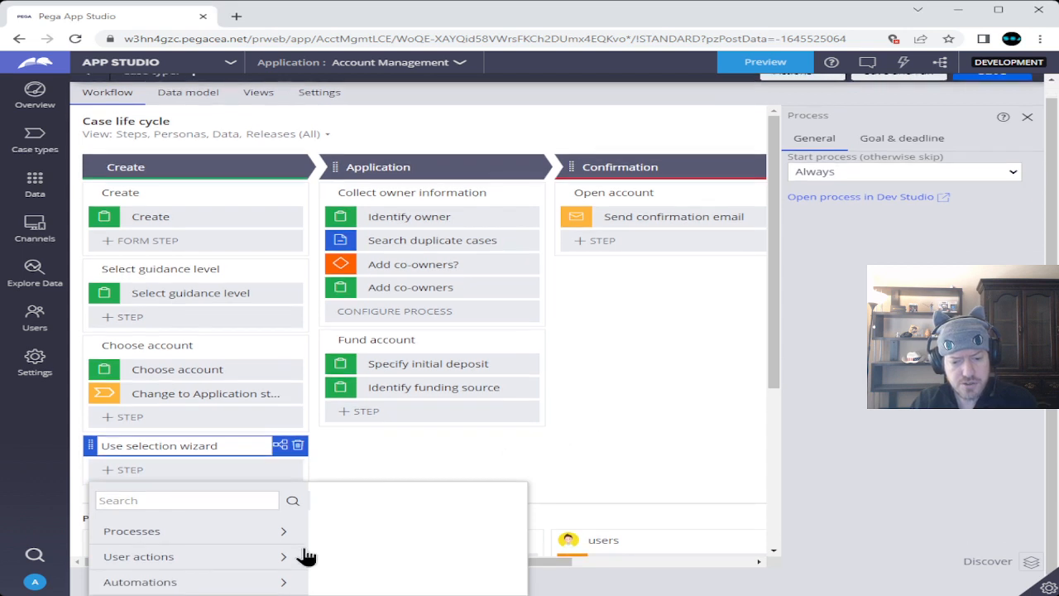
{"action": "left_click", "coordinate": [163, 584]}
{"action": "scroll", "coordinate": [311, 509], "scroll_direction": "down", "scroll_amount": 3}
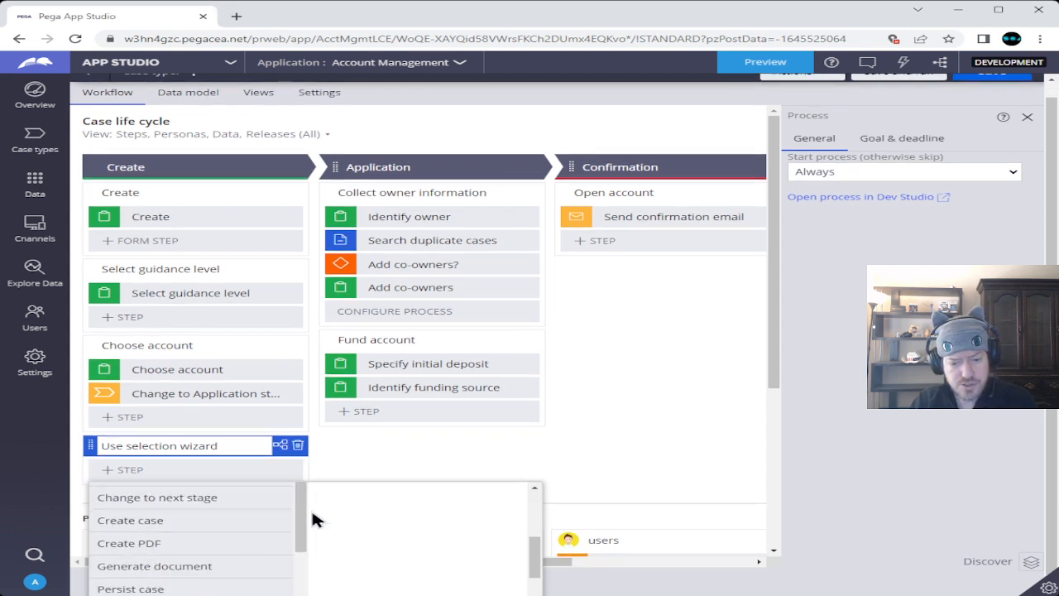
{"action": "scroll", "coordinate": [312, 514], "scroll_direction": "up", "scroll_amount": 3}
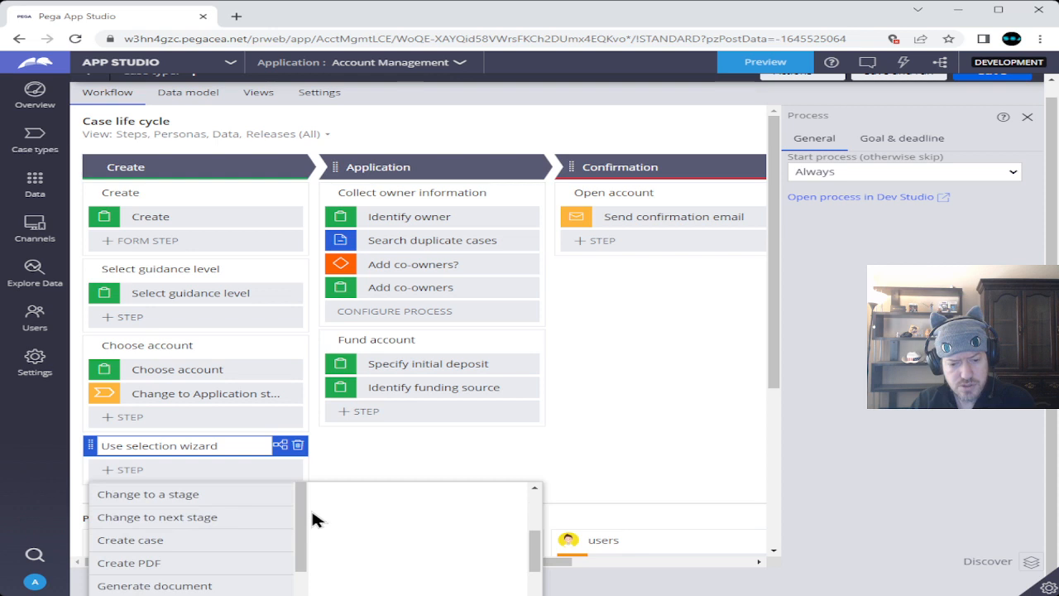
{"action": "left_click", "coordinate": [210, 542]}
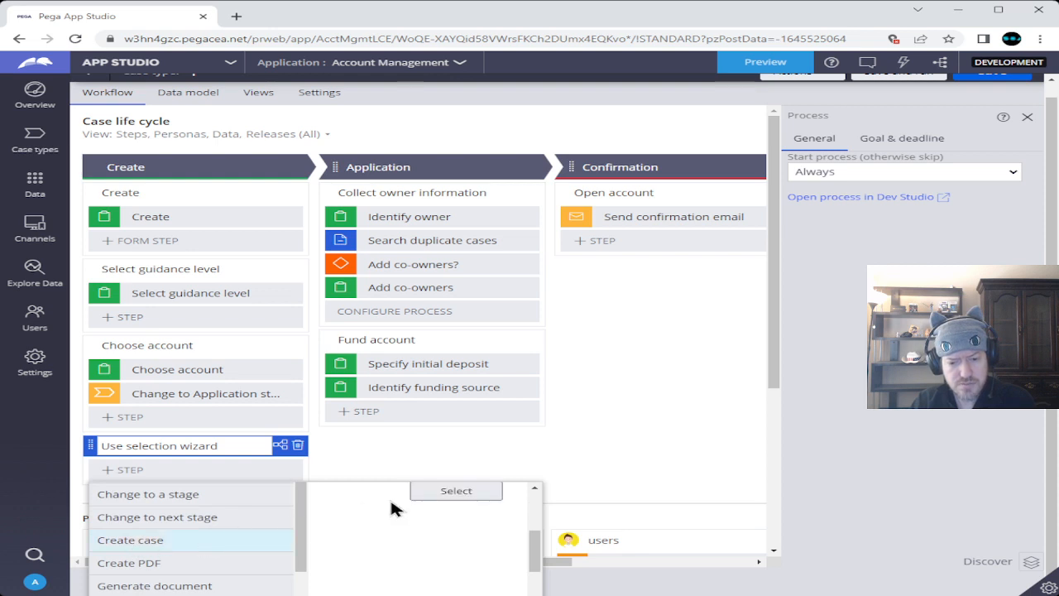
{"action": "left_click", "coordinate": [426, 491]}
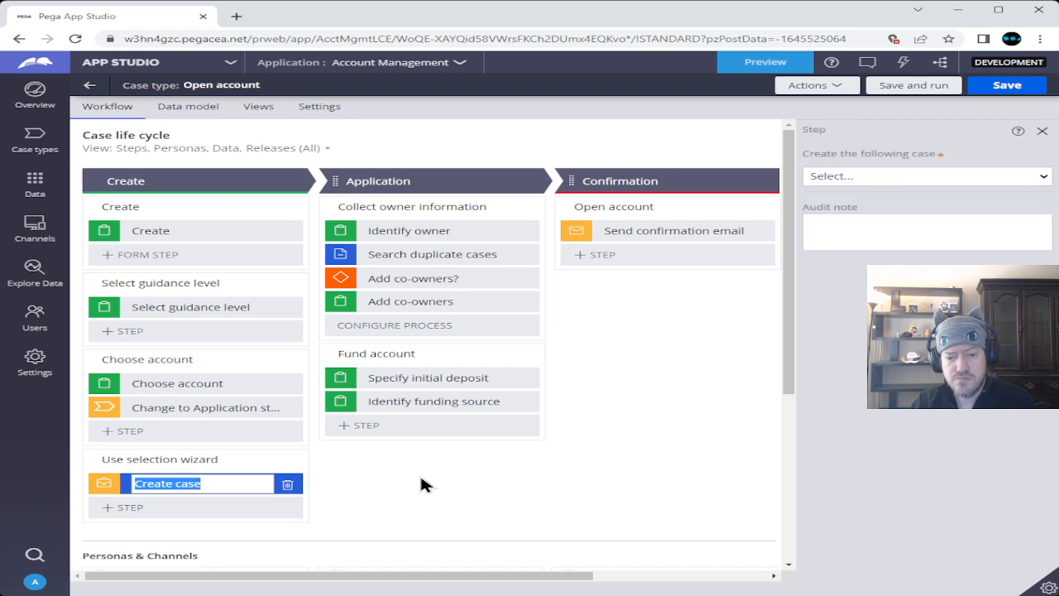
Configure the Create case step to create a Select account case, and accept setting it as a child case.
{"action": "left_click", "coordinate": [806, 177]}
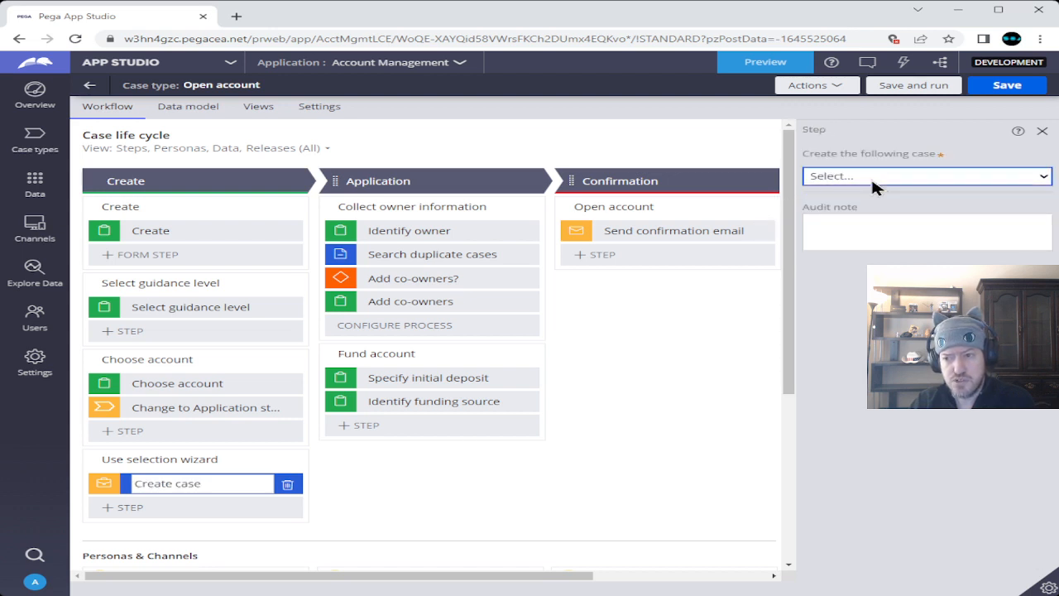
{"action": "left_click", "coordinate": [881, 231]}
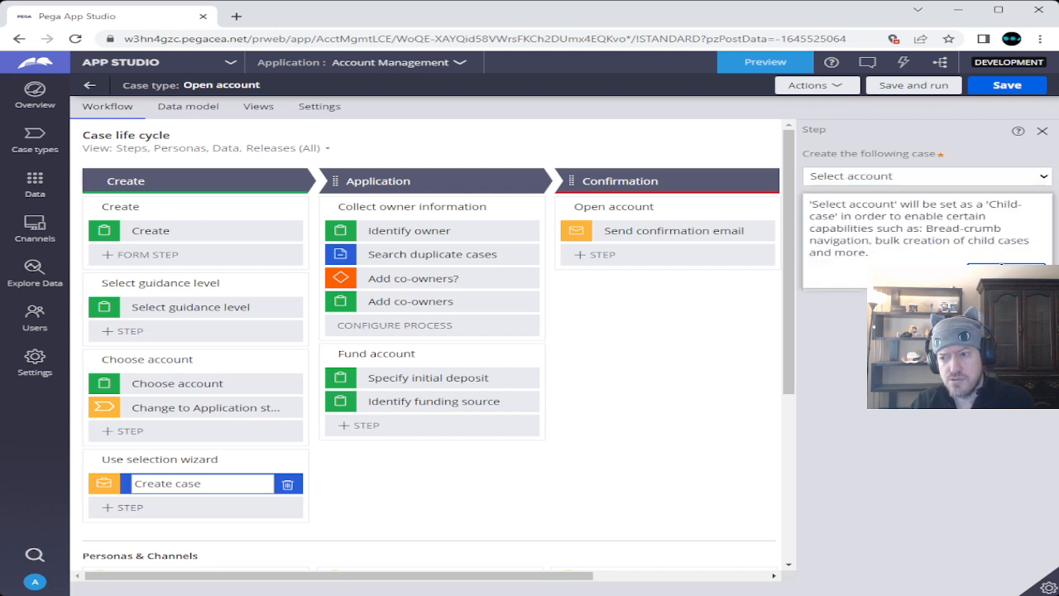
{"action": "left_click", "coordinate": [1006, 272]}
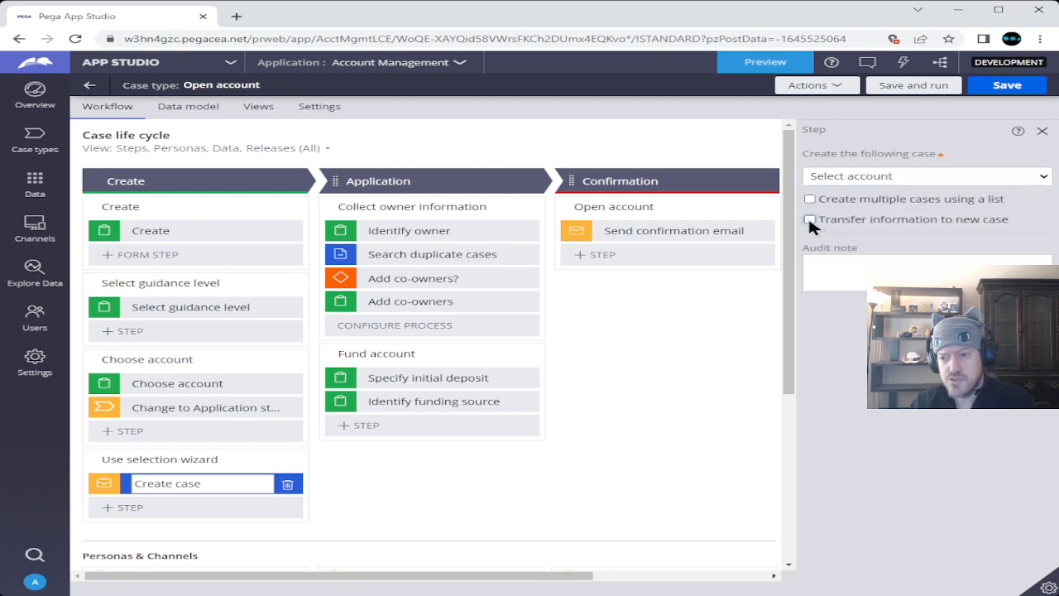
Transfer the Choose account type field to the new case, keeping the option to add mapped fields to the view, and save the case type.
{"action": "left_click", "coordinate": [809, 220]}
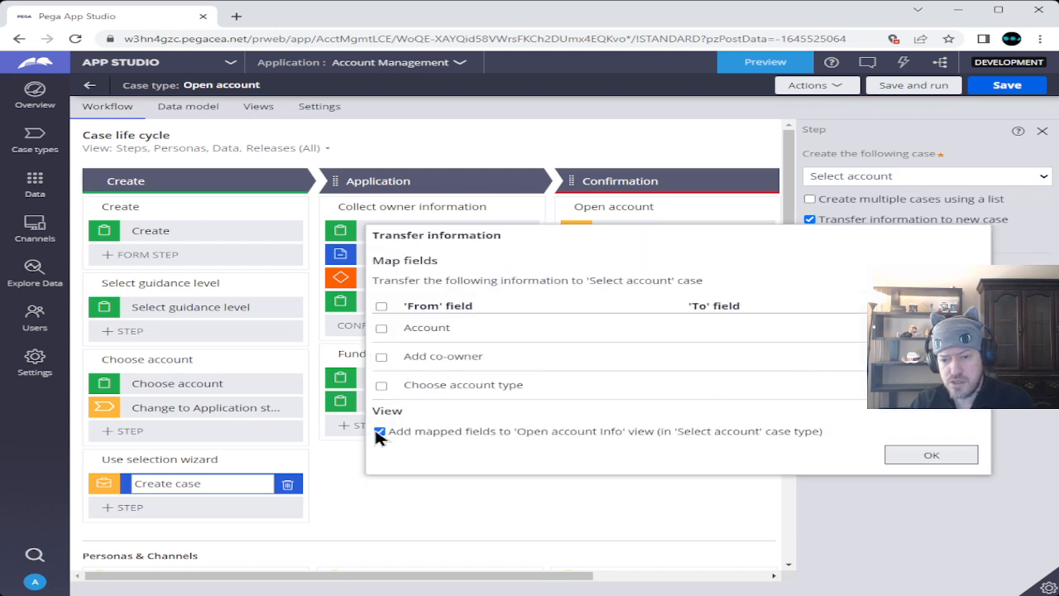
{"action": "left_click", "coordinate": [381, 385]}
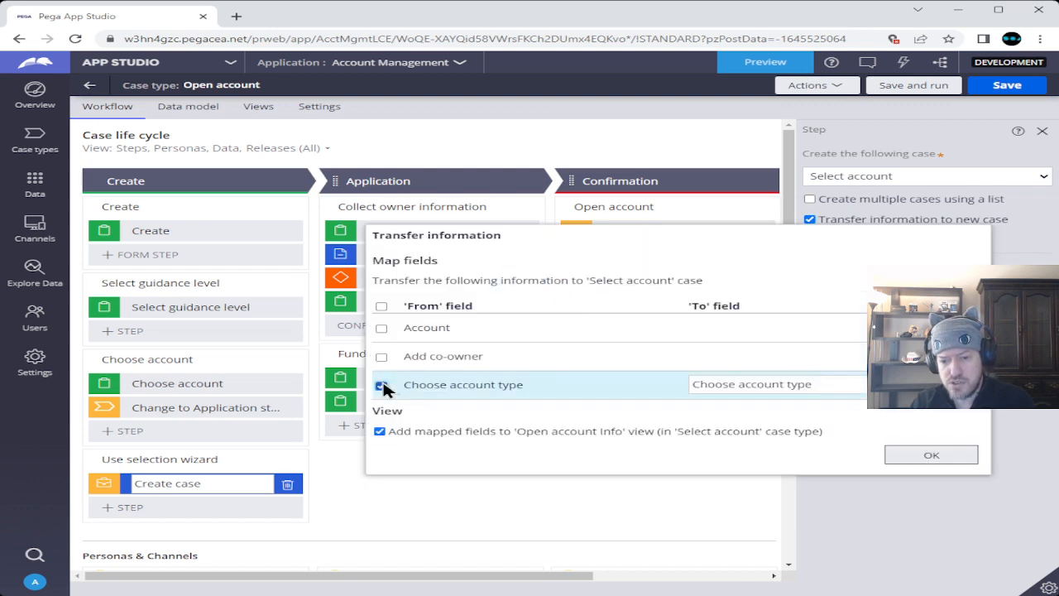
{"action": "left_click", "coordinate": [901, 461]}
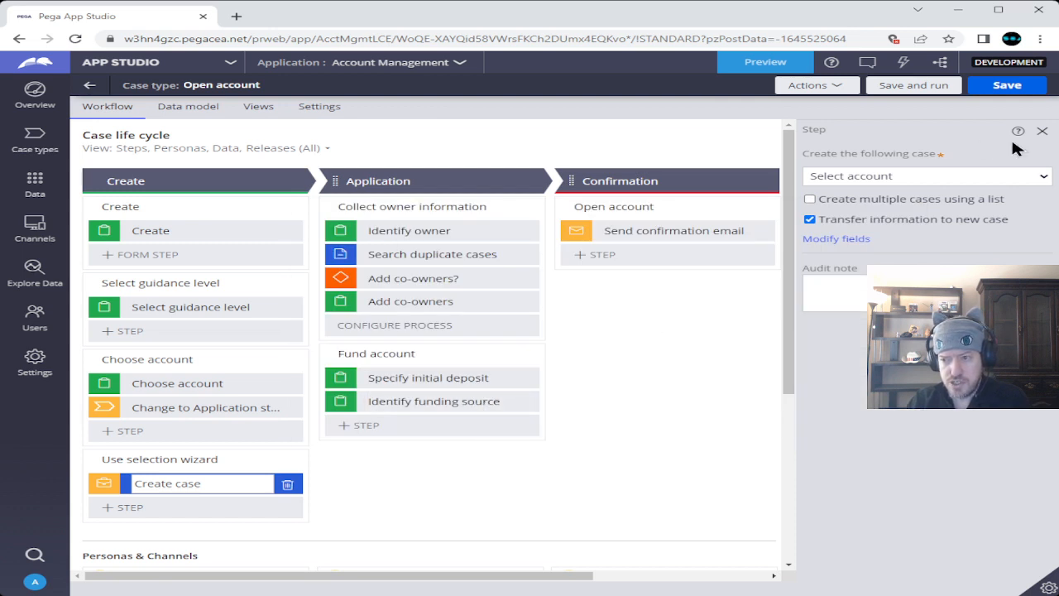
{"action": "left_click", "coordinate": [1006, 86]}
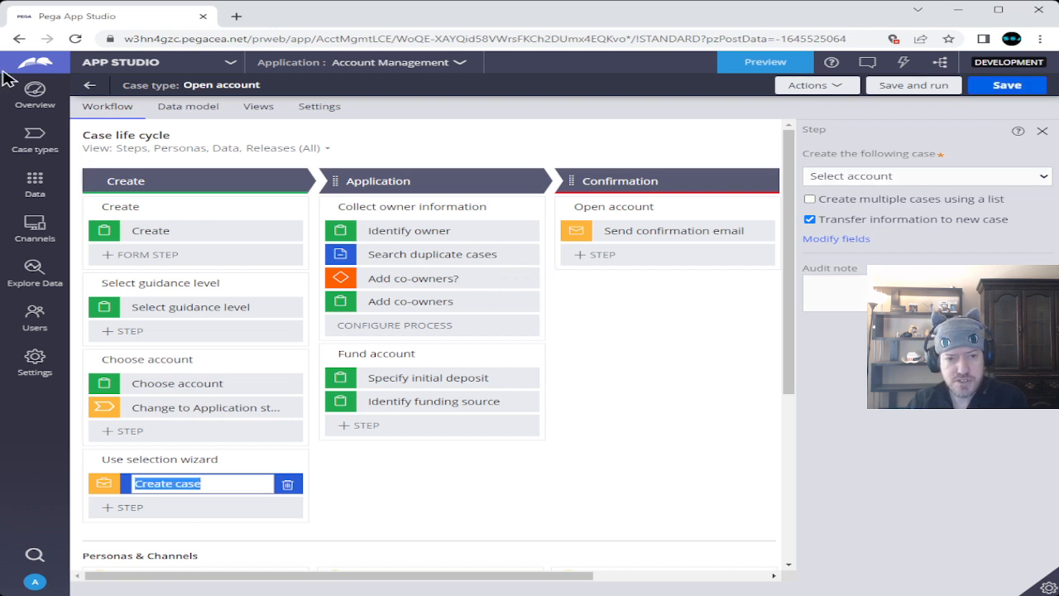
Leave the Open account case type, accepting the discard of unsaved changes, and open the Select account case type.
{"action": "left_click", "coordinate": [34, 146]}
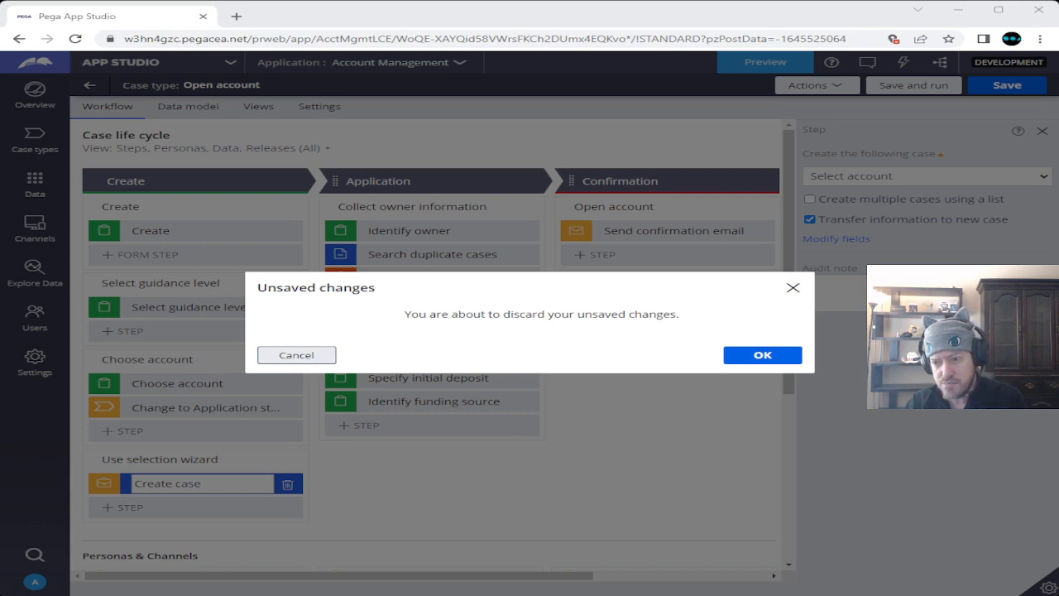
{"action": "key", "text": "alt+Tab"}
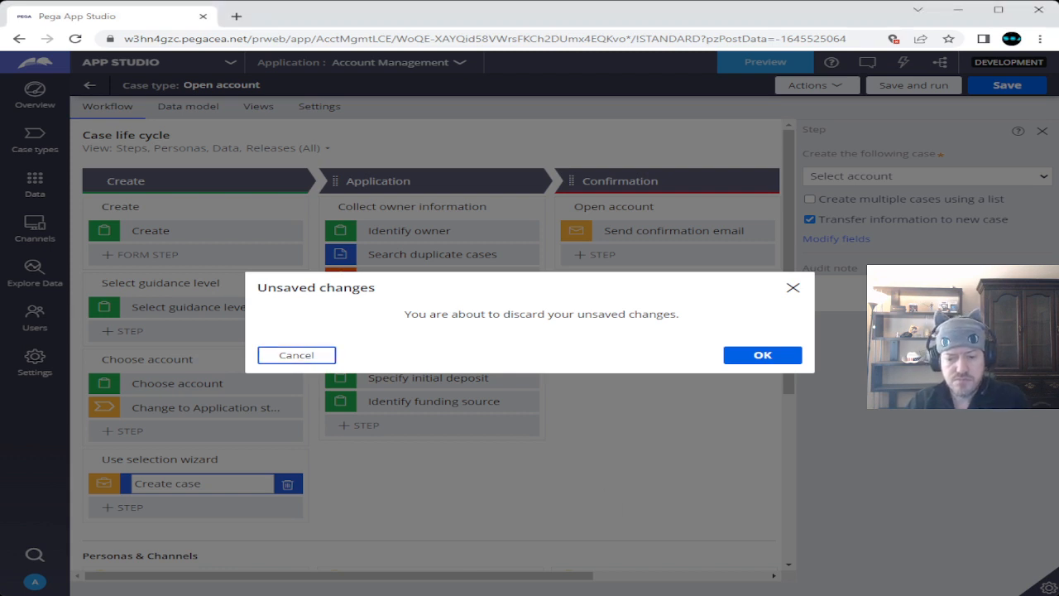
{"action": "key", "text": "alt+Tab"}
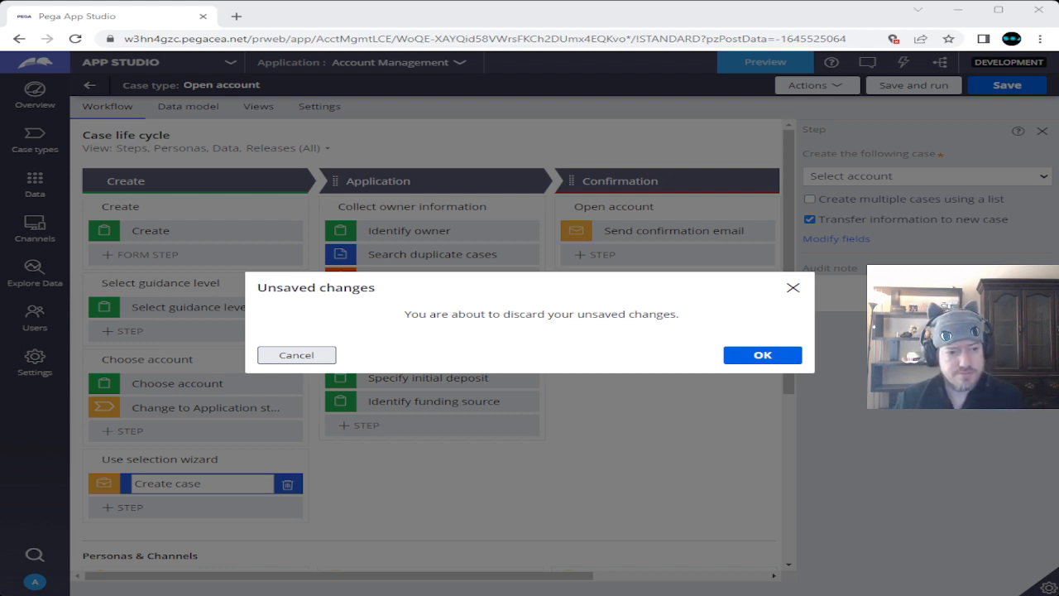
{"action": "left_click", "coordinate": [762, 355]}
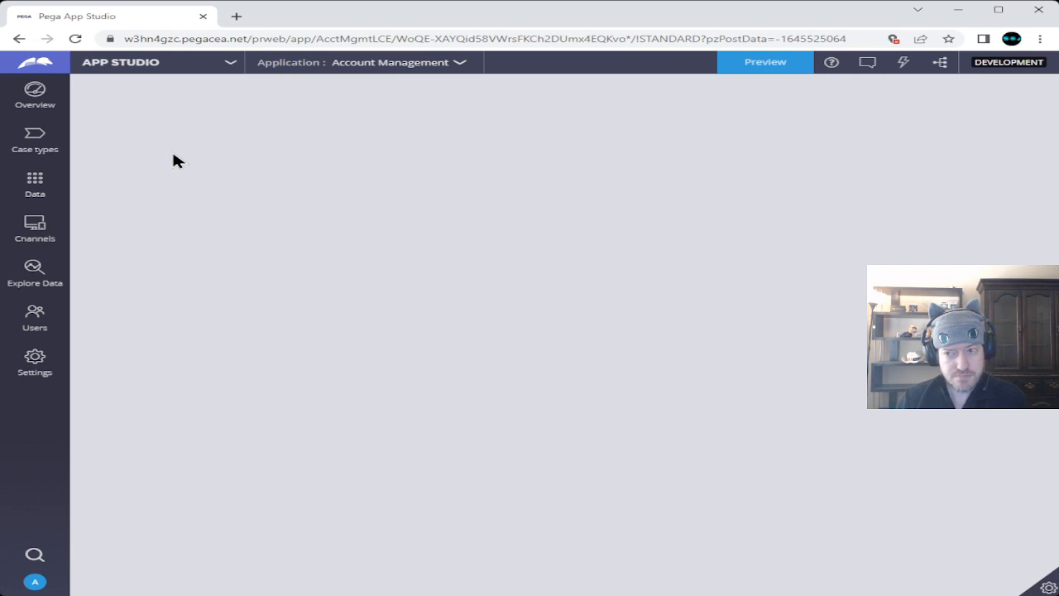
{"action": "left_click", "coordinate": [37, 141]}
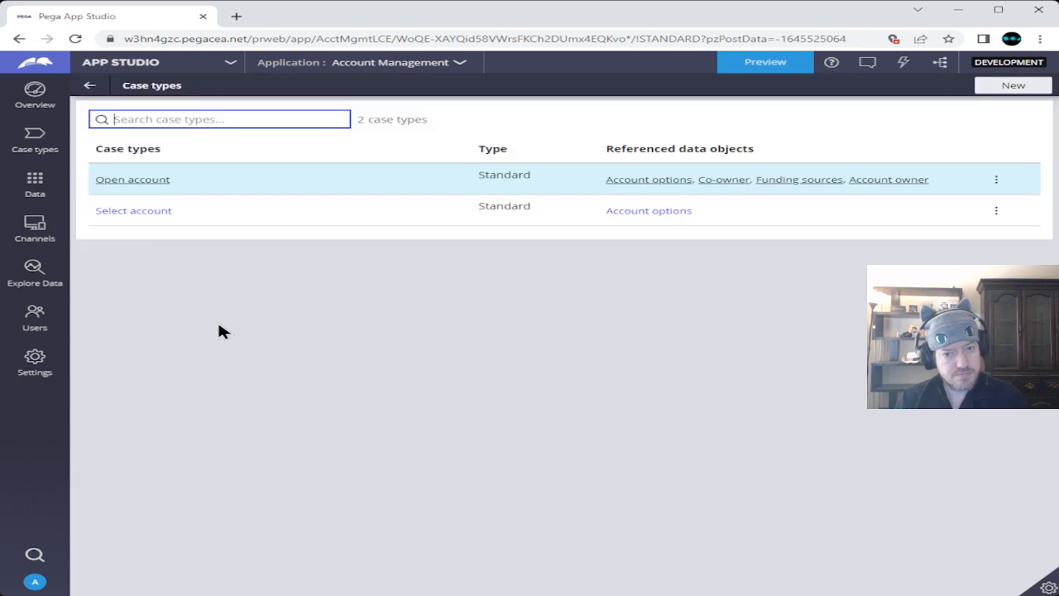
{"action": "left_click", "coordinate": [128, 211]}
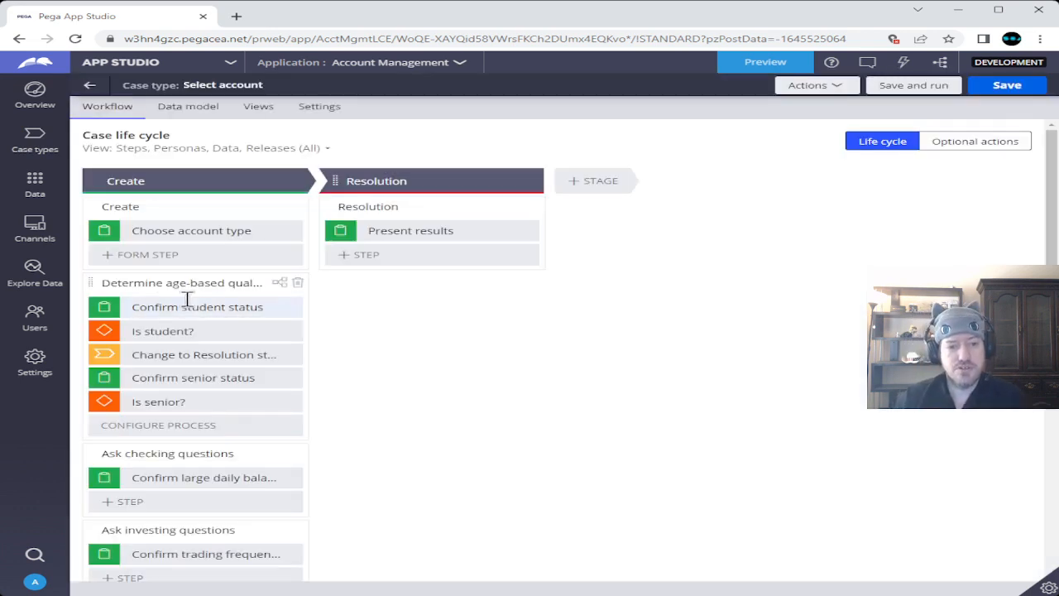
In the general settings of Select account, leave the "Show in 'New' menu" availability option cleared and save the case type.
{"action": "left_click", "coordinate": [307, 114]}
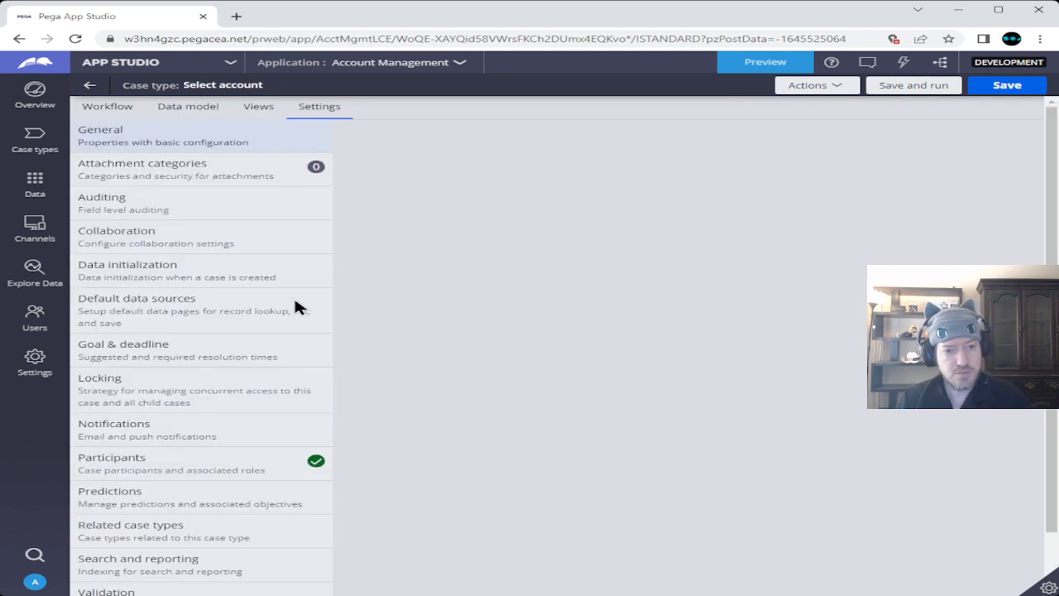
{"action": "left_click", "coordinate": [182, 109]}
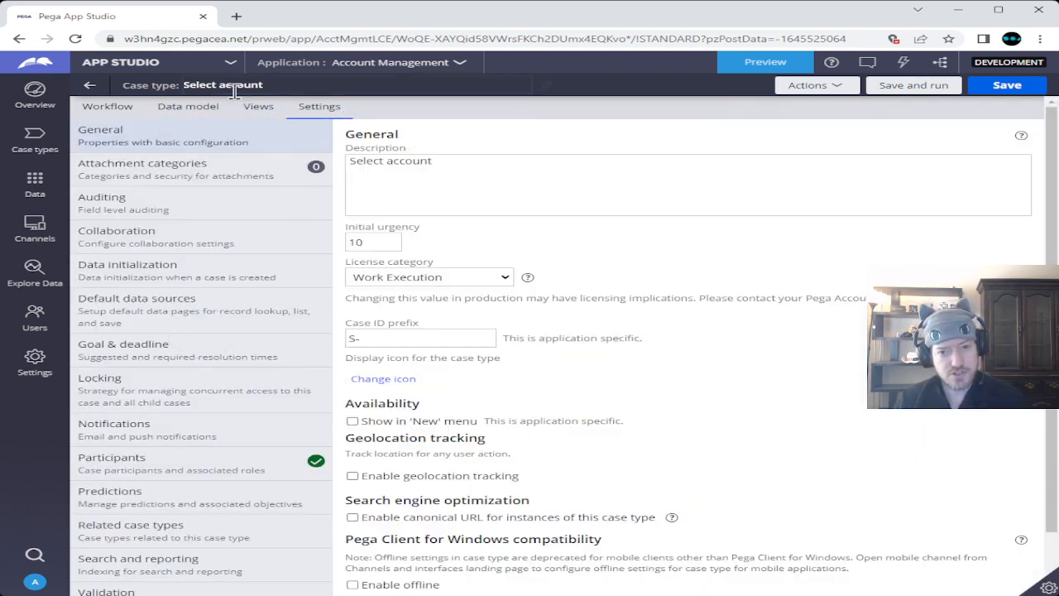
{"action": "left_click", "coordinate": [352, 421]}
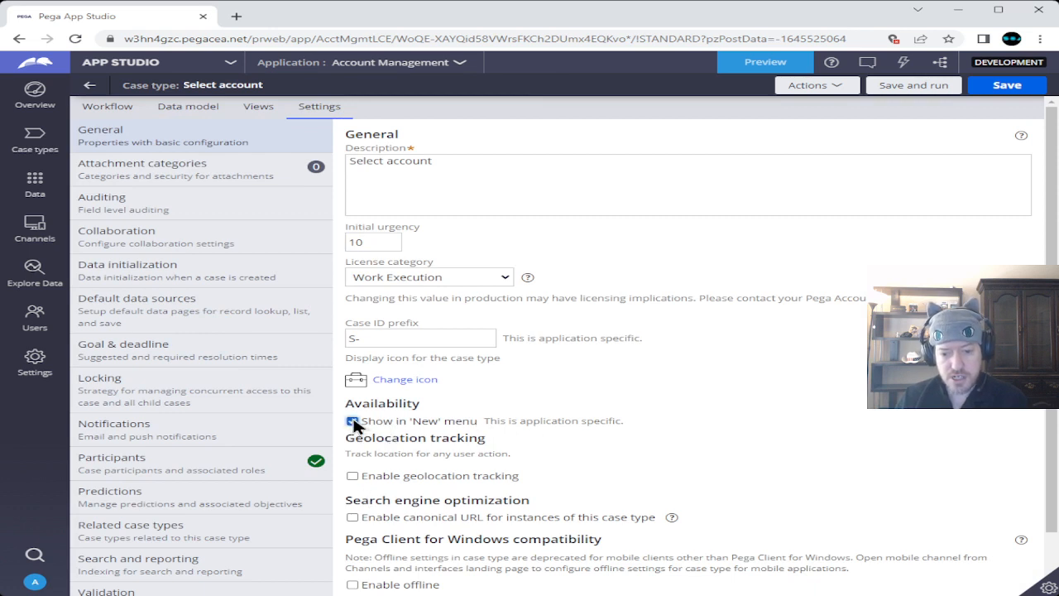
{"action": "left_click", "coordinate": [353, 421]}
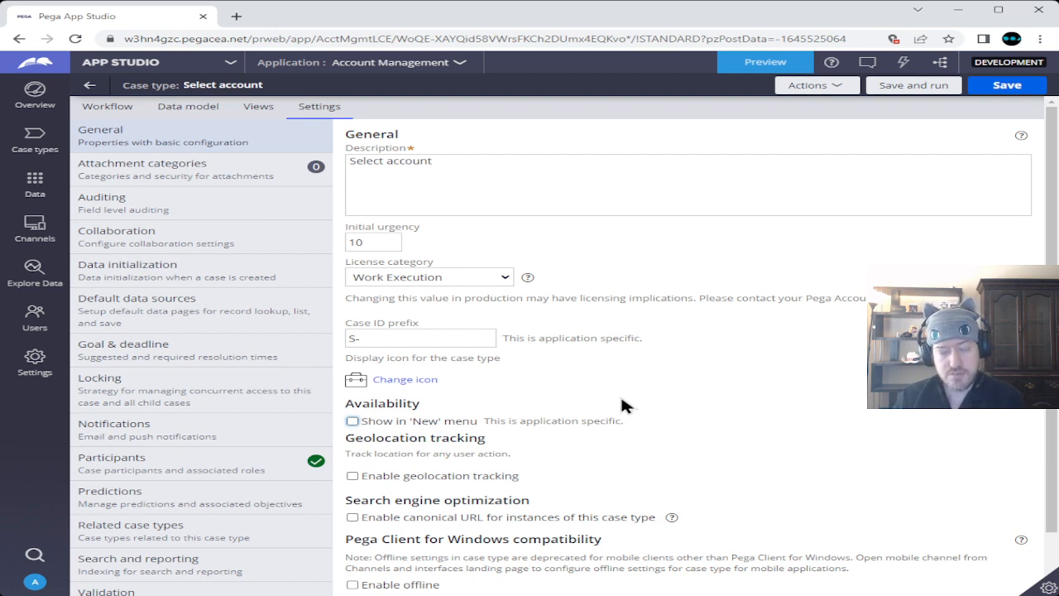
{"action": "left_click", "coordinate": [1007, 85]}
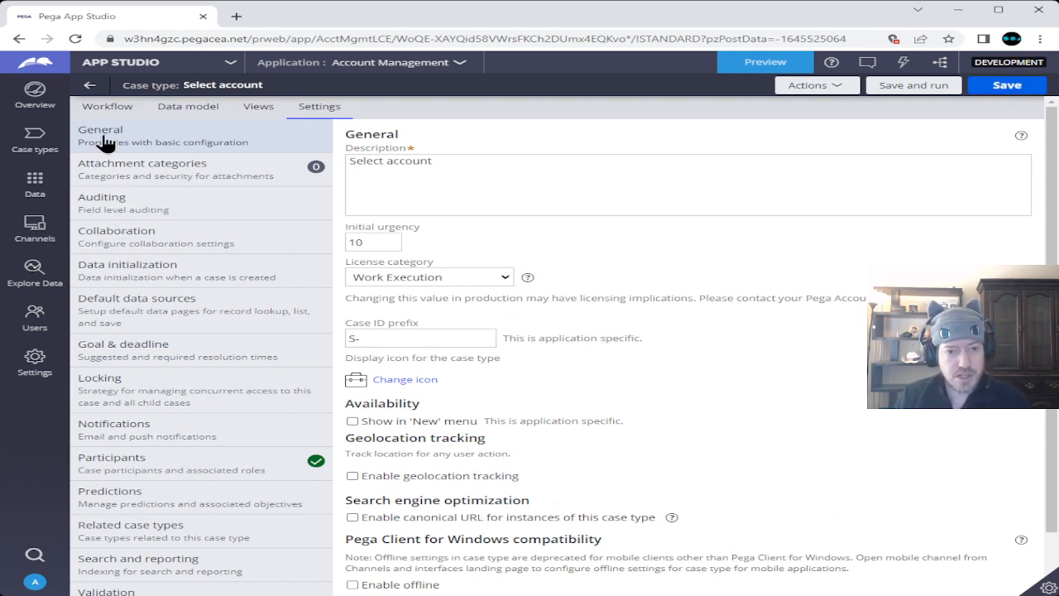
View the Select account workflow and return to the Open account case type.
{"action": "left_click", "coordinate": [108, 107]}
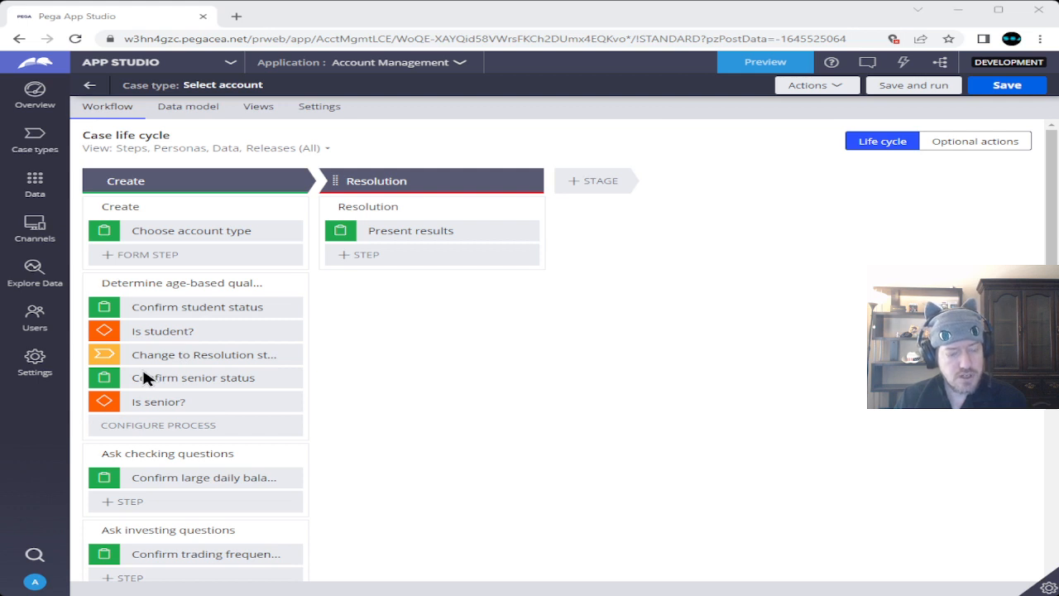
{"action": "left_click", "coordinate": [19, 137]}
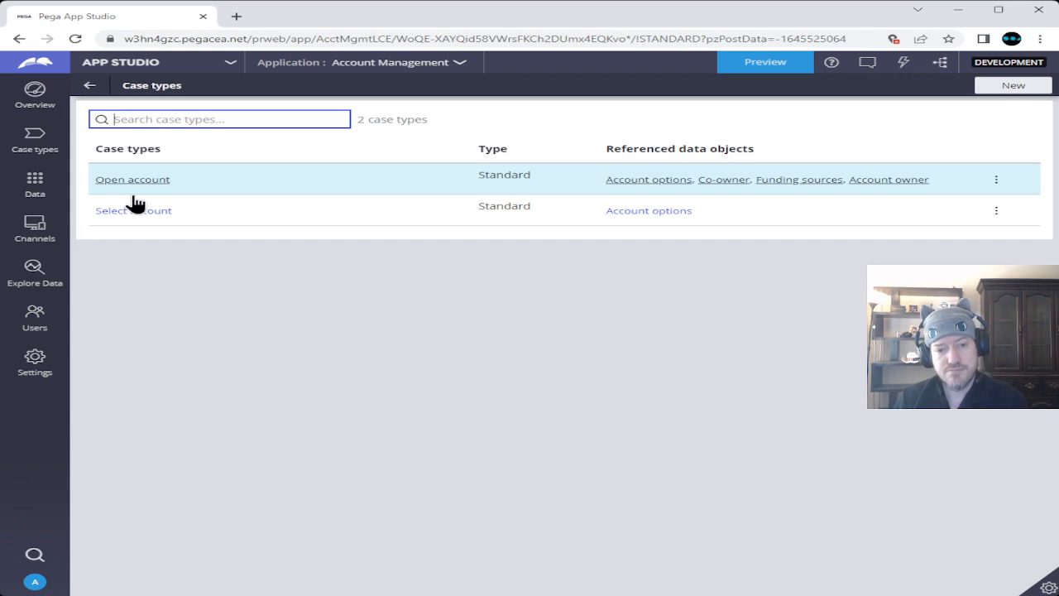
{"action": "left_click", "coordinate": [131, 180]}
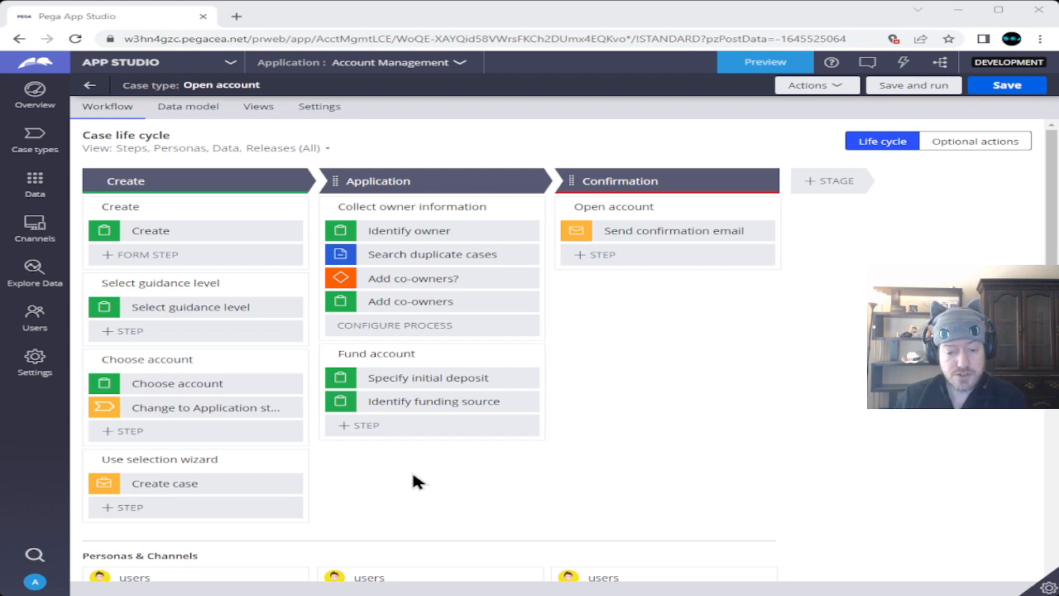
Add a Wait automation step after the Create case step in the Use selection wizard process.
{"action": "left_click", "coordinate": [111, 507]}
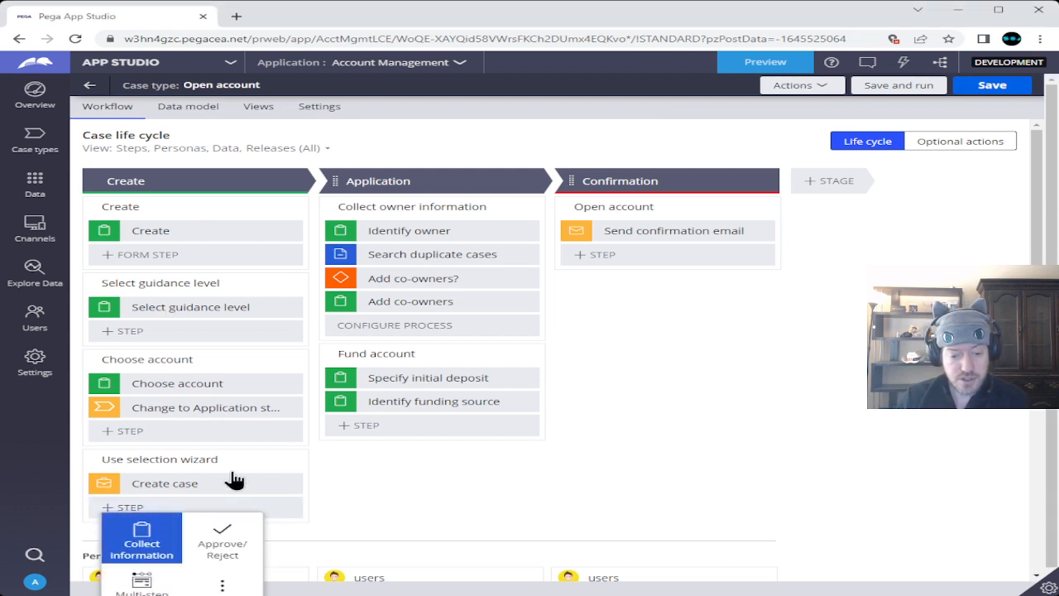
{"action": "scroll", "coordinate": [206, 521], "scroll_direction": "down", "scroll_amount": 1}
{"action": "left_click", "coordinate": [225, 531]}
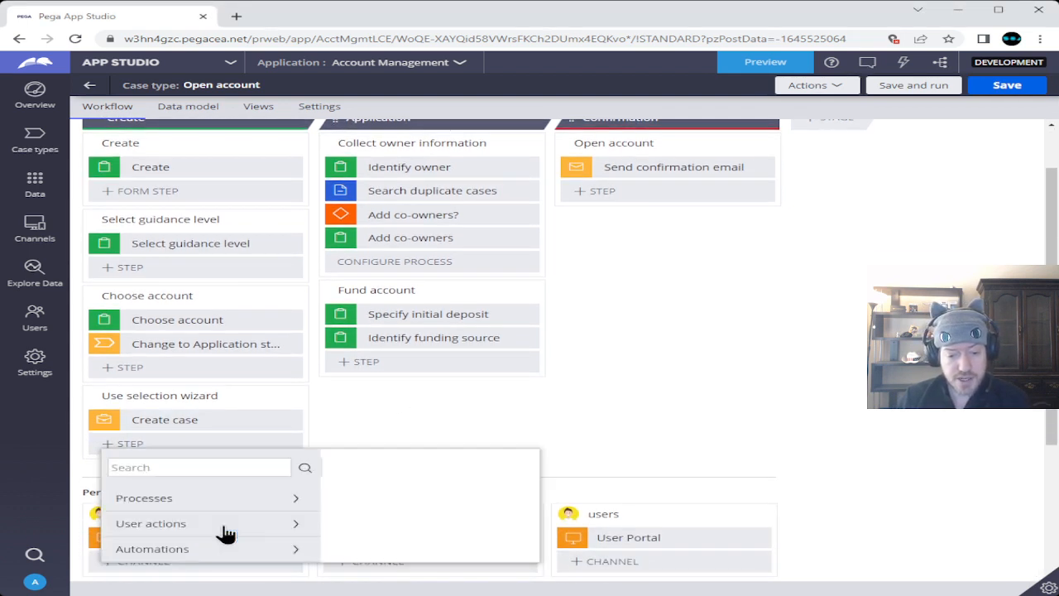
{"action": "left_click", "coordinate": [171, 551]}
{"action": "scroll", "coordinate": [192, 533], "scroll_direction": "down", "scroll_amount": 5}
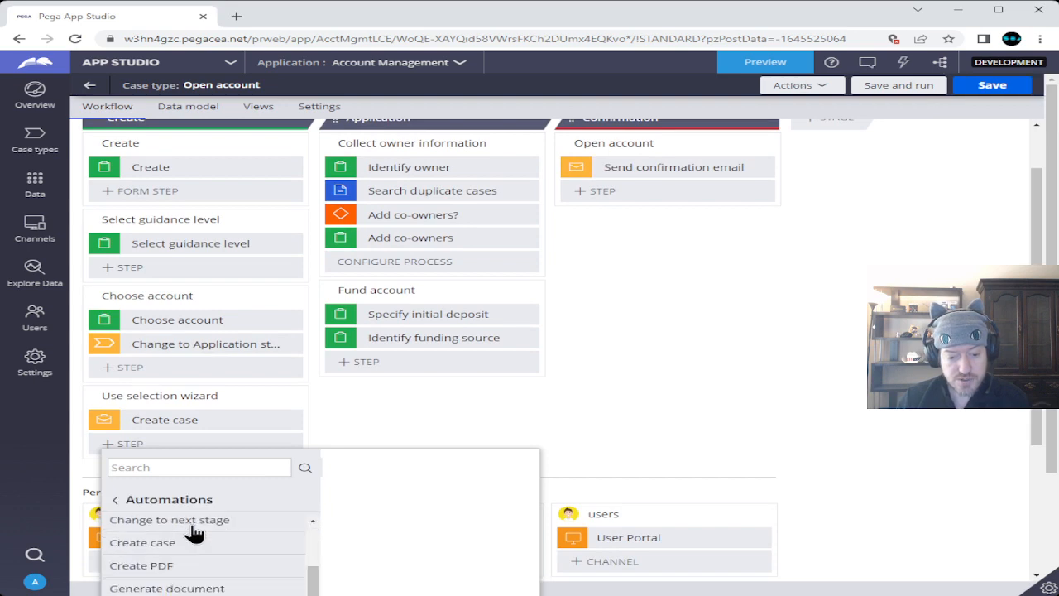
{"action": "scroll", "coordinate": [507, 411], "scroll_direction": "down", "scroll_amount": 2}
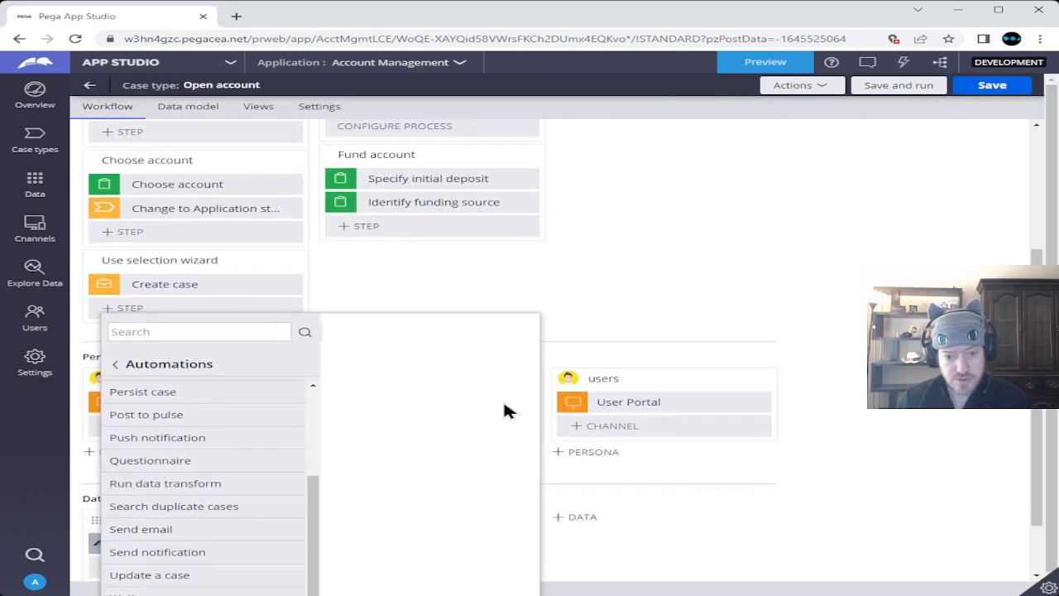
{"action": "scroll", "coordinate": [282, 493], "scroll_direction": "down", "scroll_amount": 1}
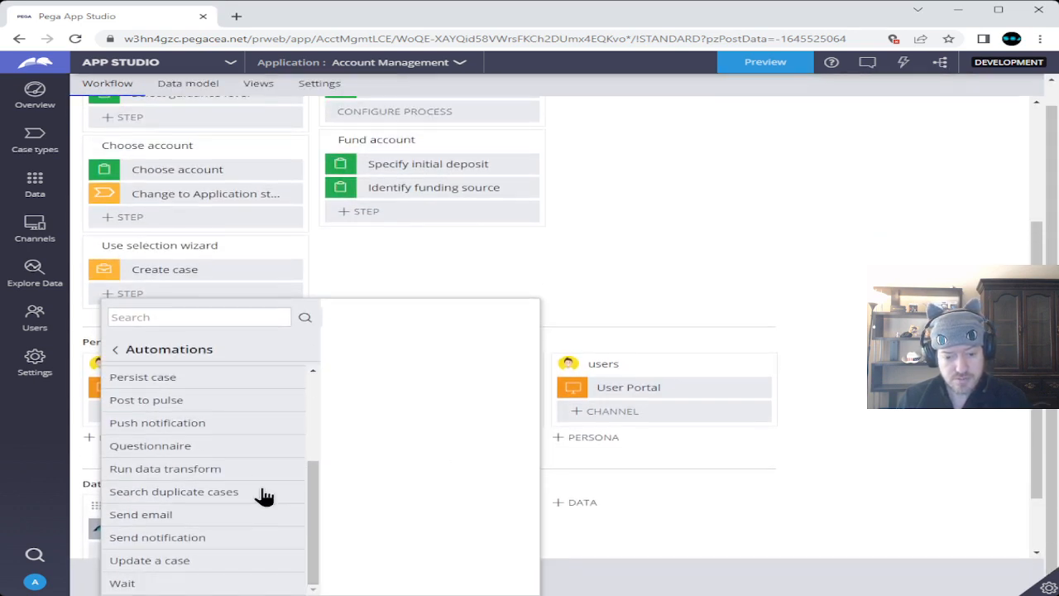
{"action": "left_click", "coordinate": [126, 583]}
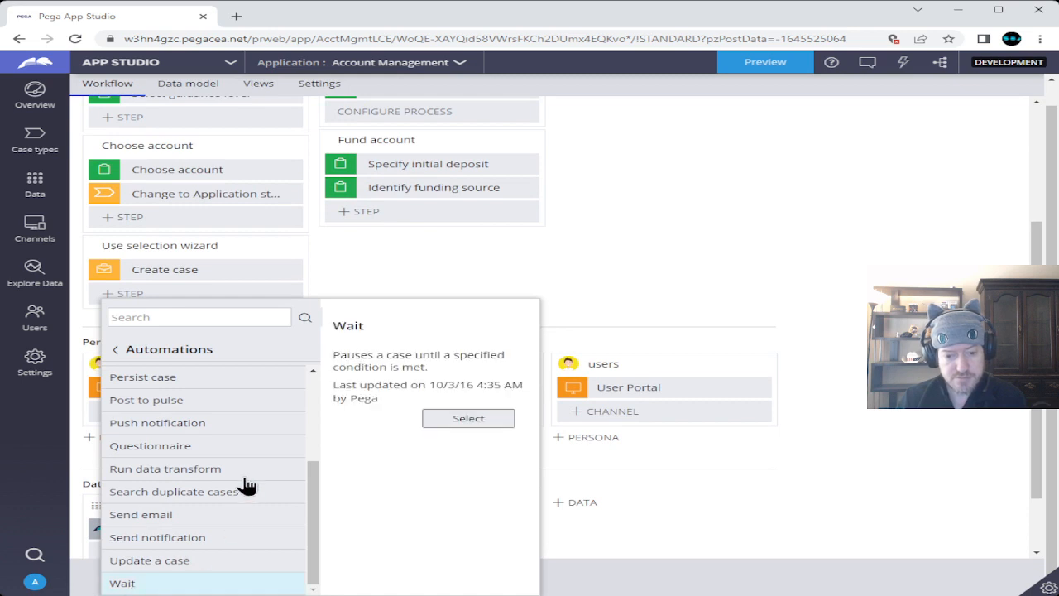
{"action": "left_click", "coordinate": [468, 419]}
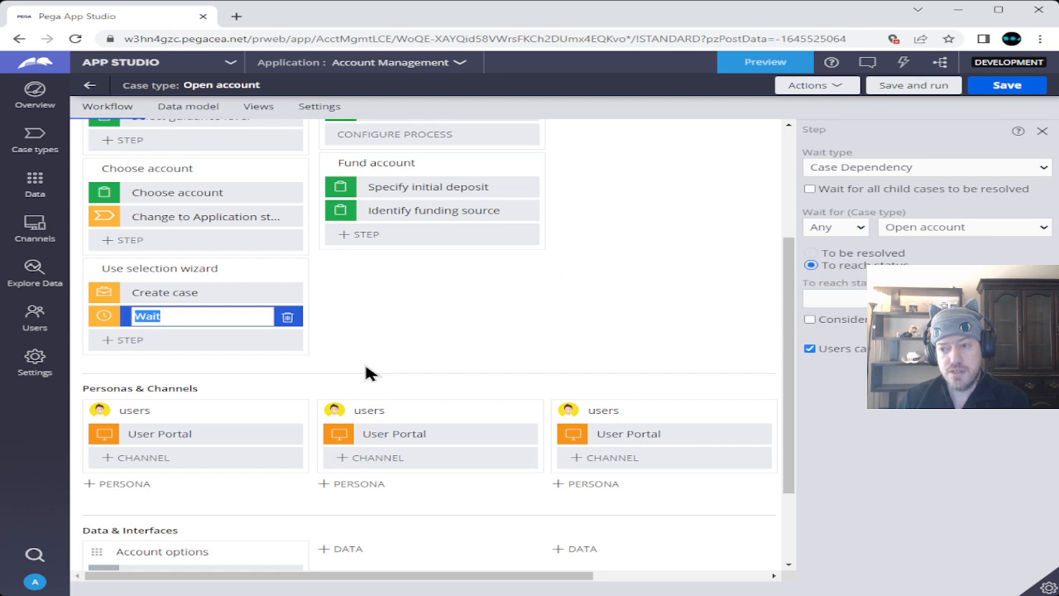
Make the Wait step wait for all Select account cases to be resolved, and save the Open account case type.
{"action": "left_click", "coordinate": [846, 227]}
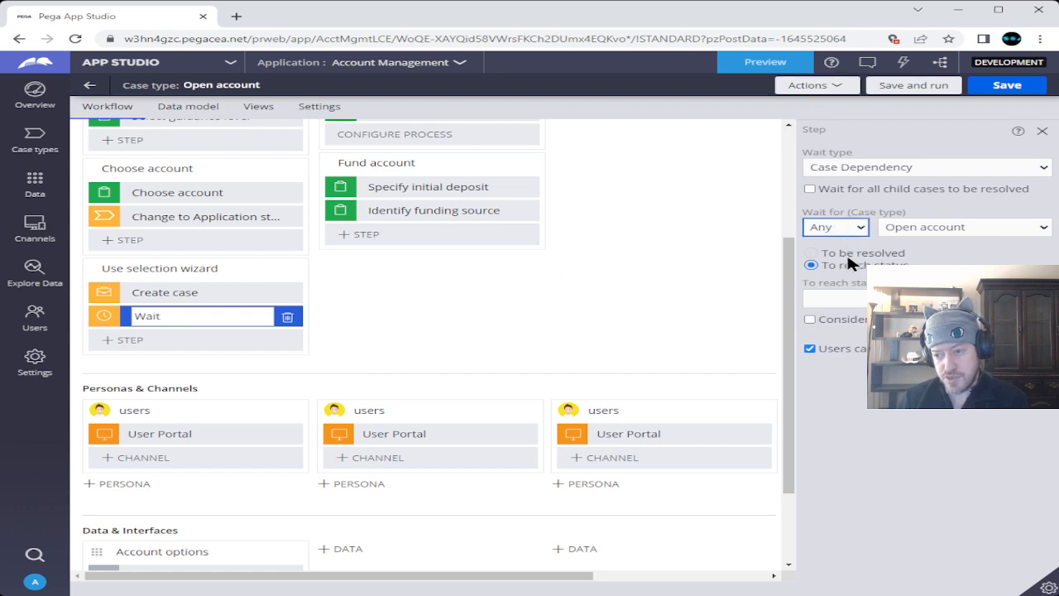
{"action": "left_click", "coordinate": [847, 255]}
{"action": "left_click", "coordinate": [923, 231]}
{"action": "left_click", "coordinate": [916, 290]}
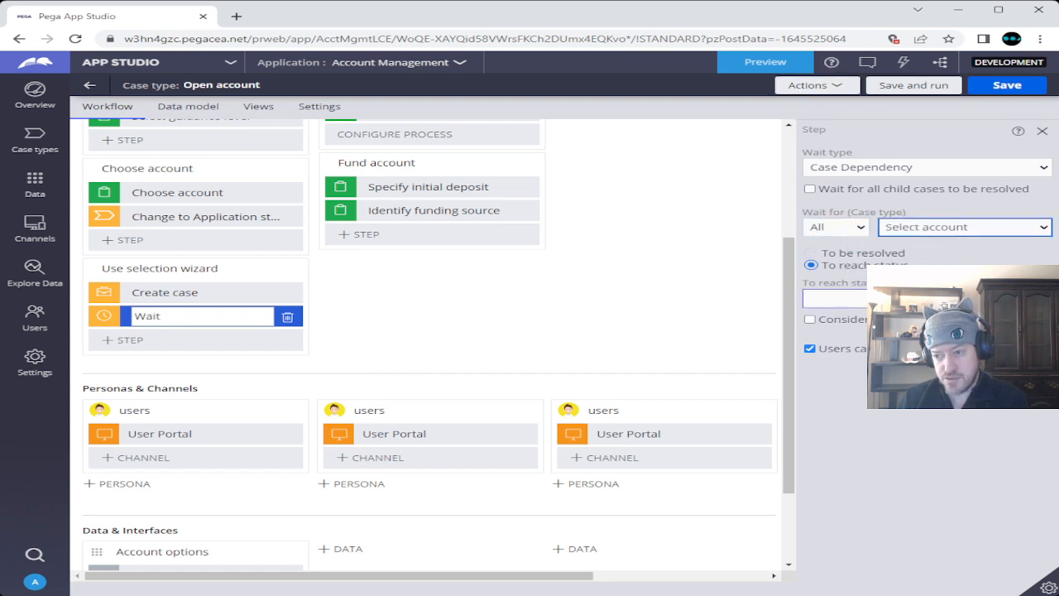
{"action": "left_click", "coordinate": [810, 253]}
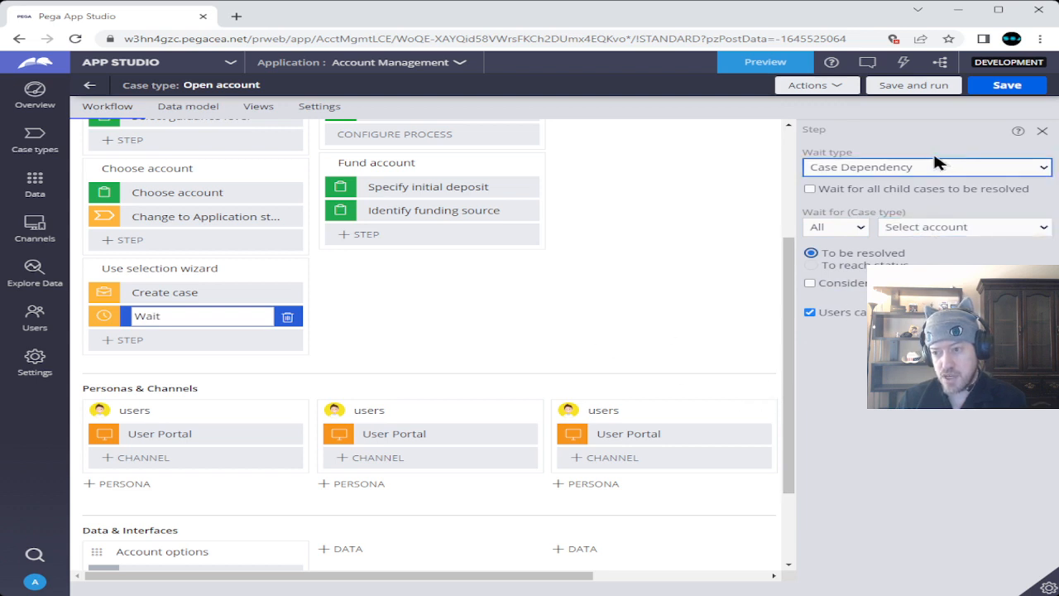
{"action": "left_click", "coordinate": [1007, 84]}
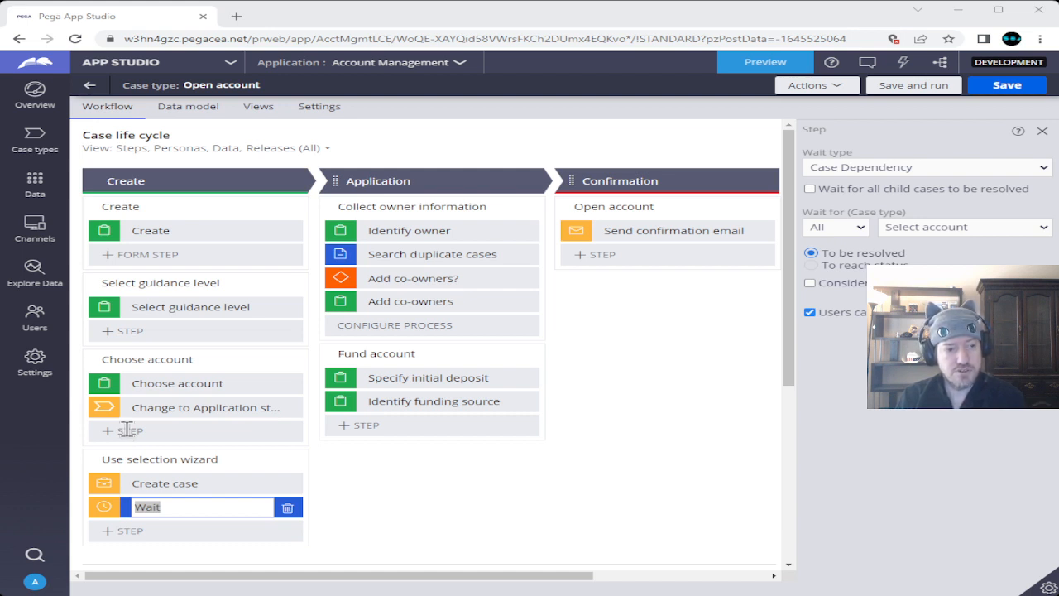
Open the view configuration of the Specify initial deposit step and add a validation condition.
{"action": "left_click", "coordinate": [661, 434]}
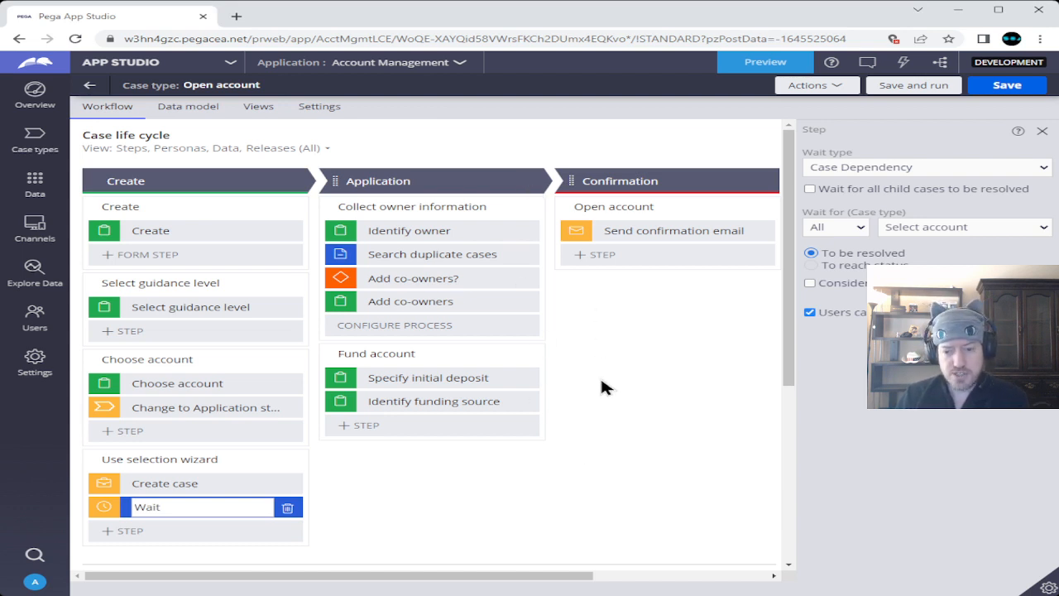
{"action": "left_click", "coordinate": [345, 377]}
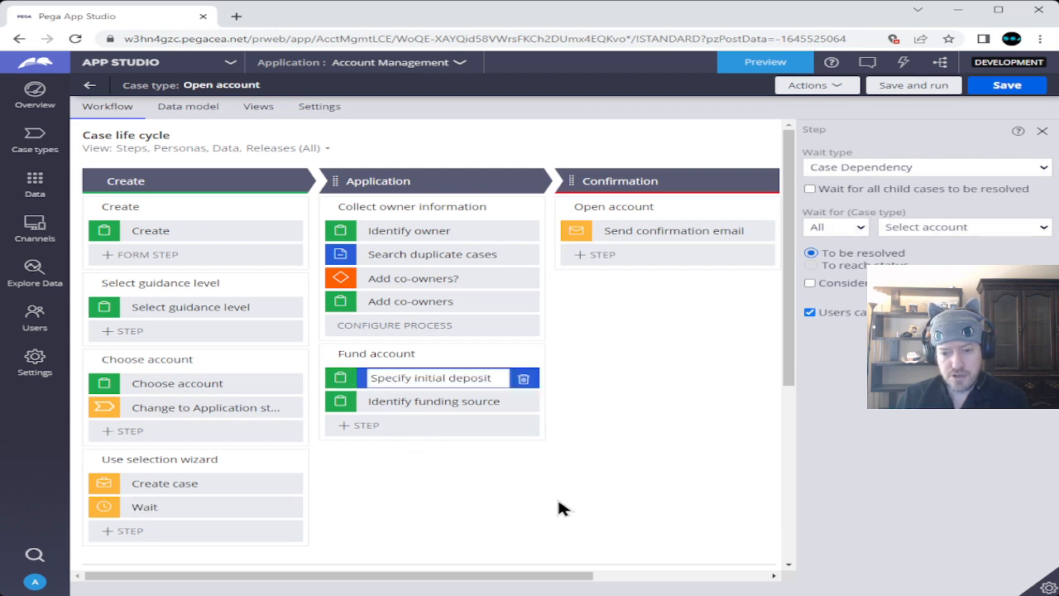
{"action": "left_click", "coordinate": [865, 217]}
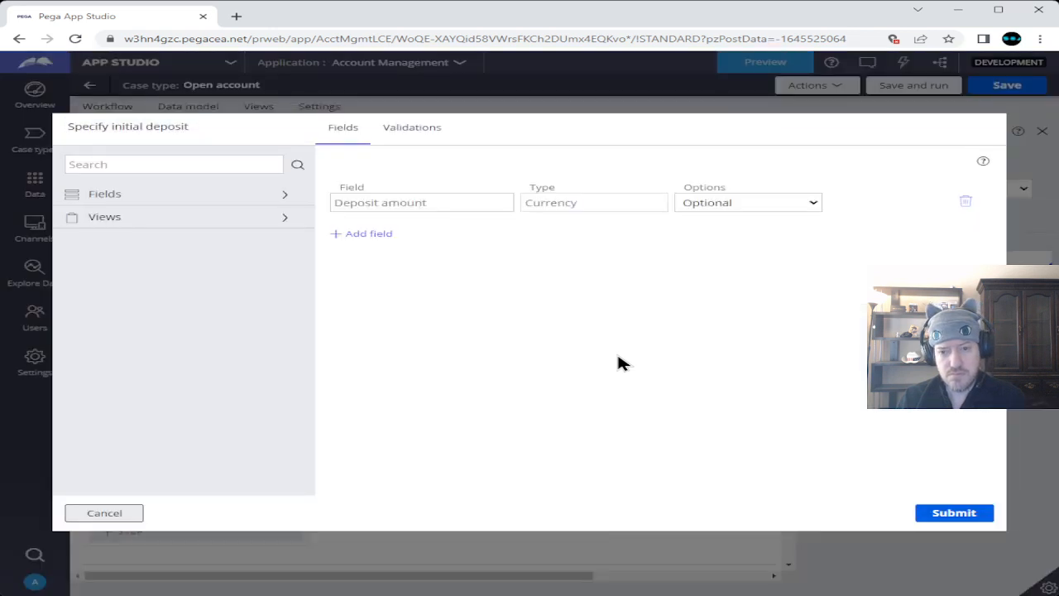
{"action": "left_click", "coordinate": [412, 131]}
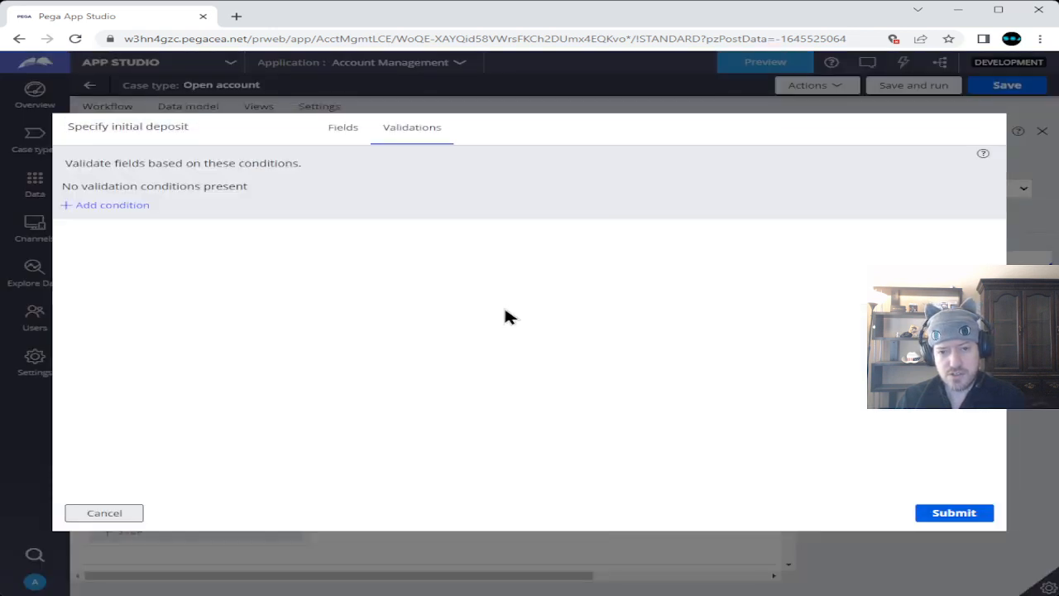
{"action": "left_click", "coordinate": [87, 206]}
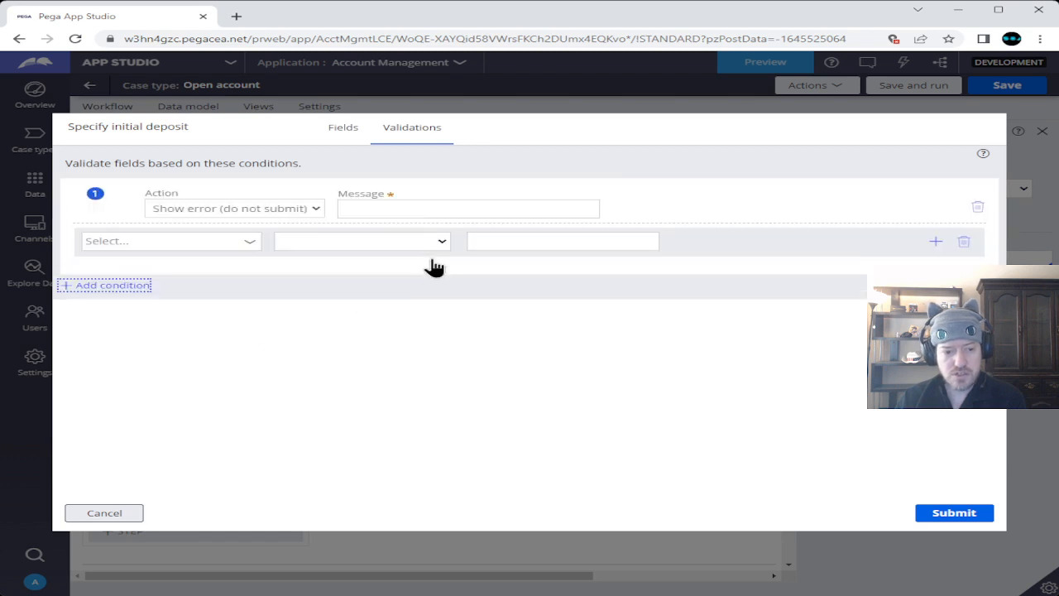
Define the validation condition as Deposit amount is less than 25.
{"action": "left_click", "coordinate": [250, 249]}
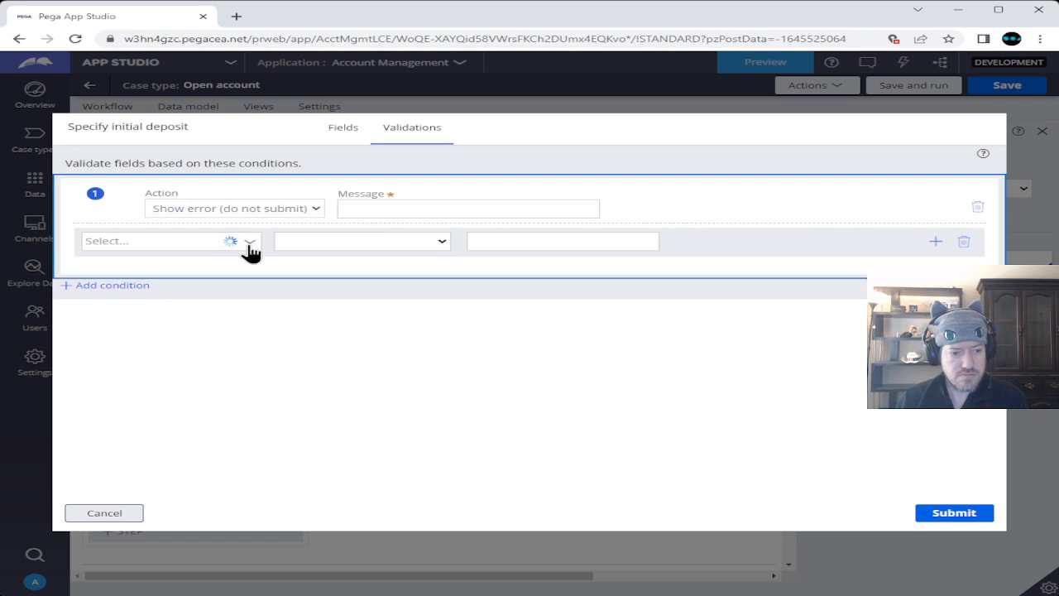
{"action": "left_click", "coordinate": [243, 298]}
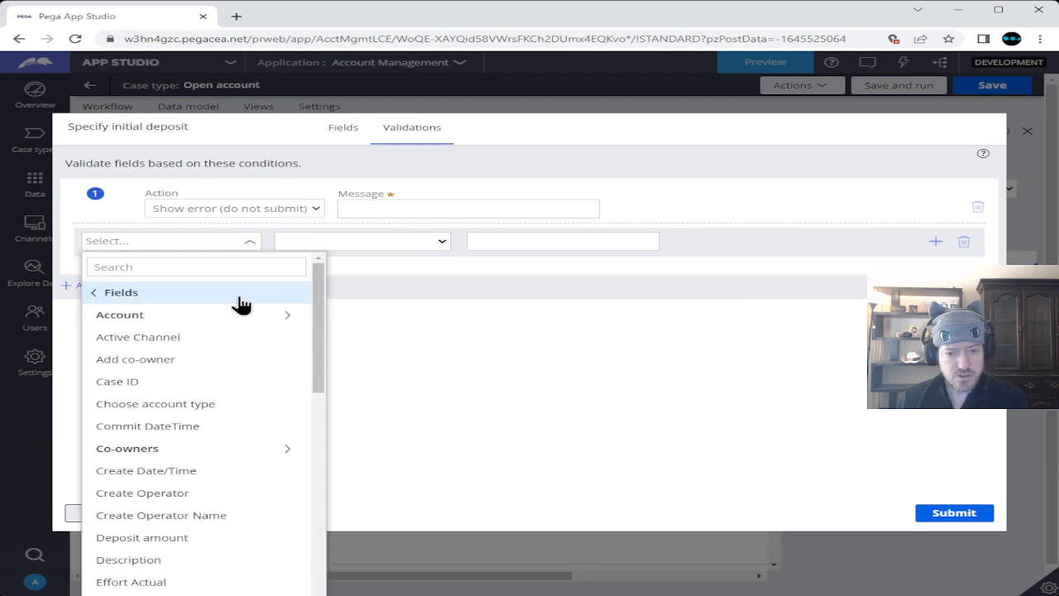
{"action": "scroll", "coordinate": [196, 402], "scroll_direction": "down", "scroll_amount": 1}
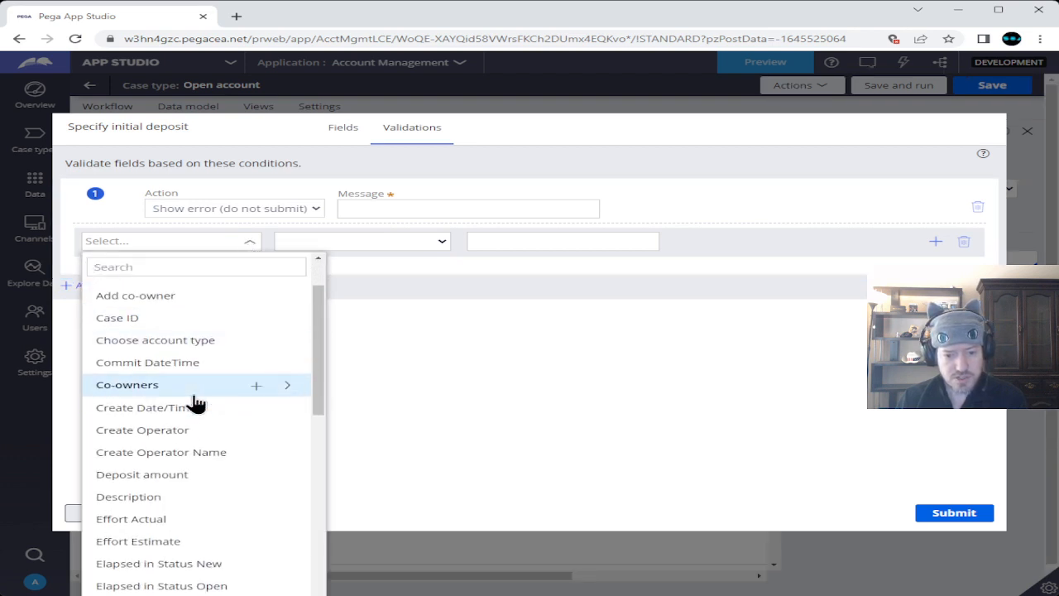
{"action": "left_click", "coordinate": [170, 476]}
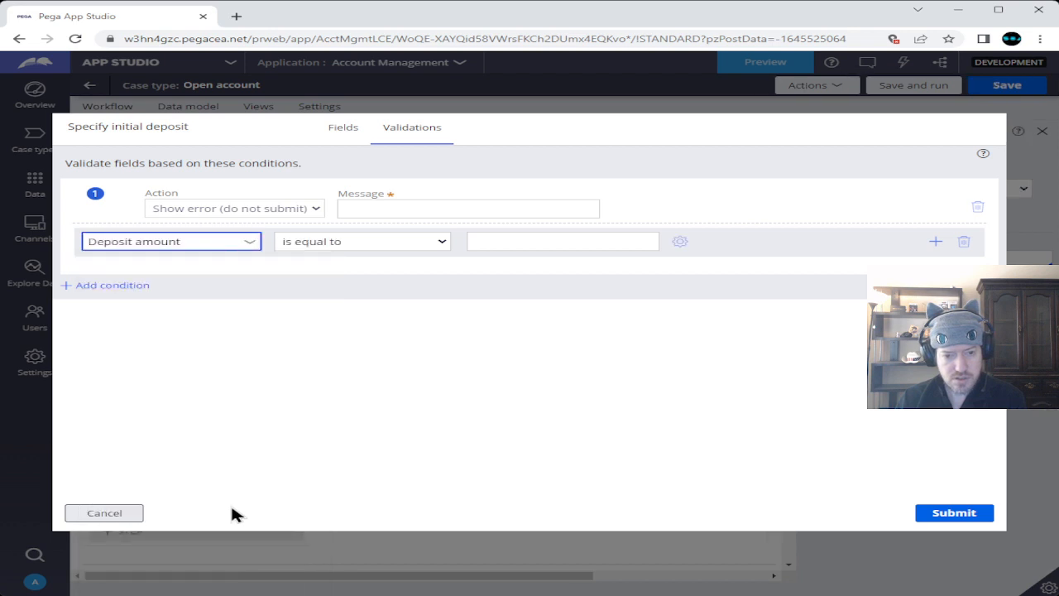
{"action": "left_click", "coordinate": [444, 243]}
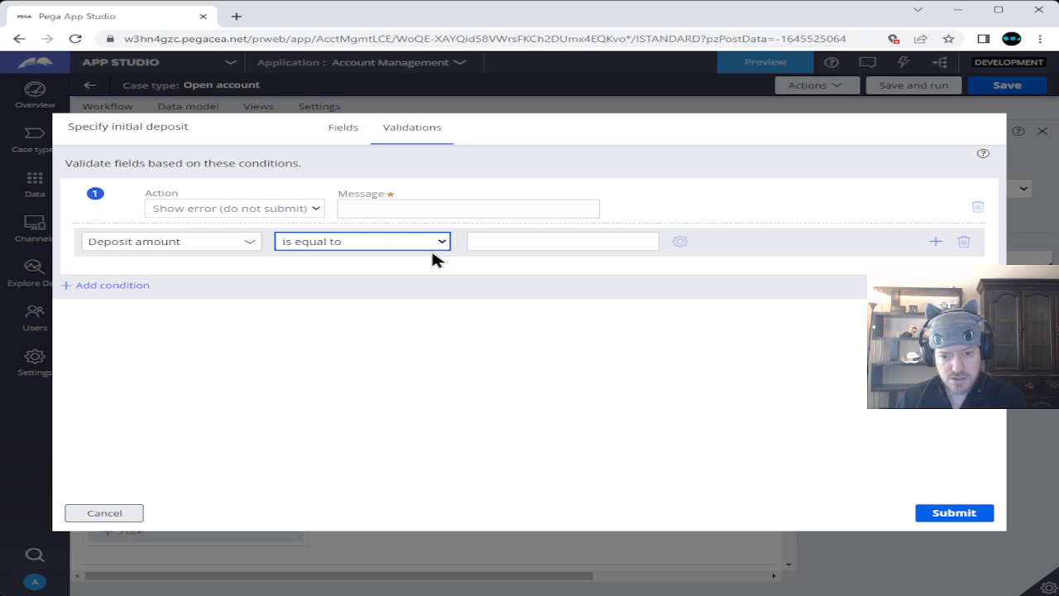
{"action": "left_click", "coordinate": [427, 350]}
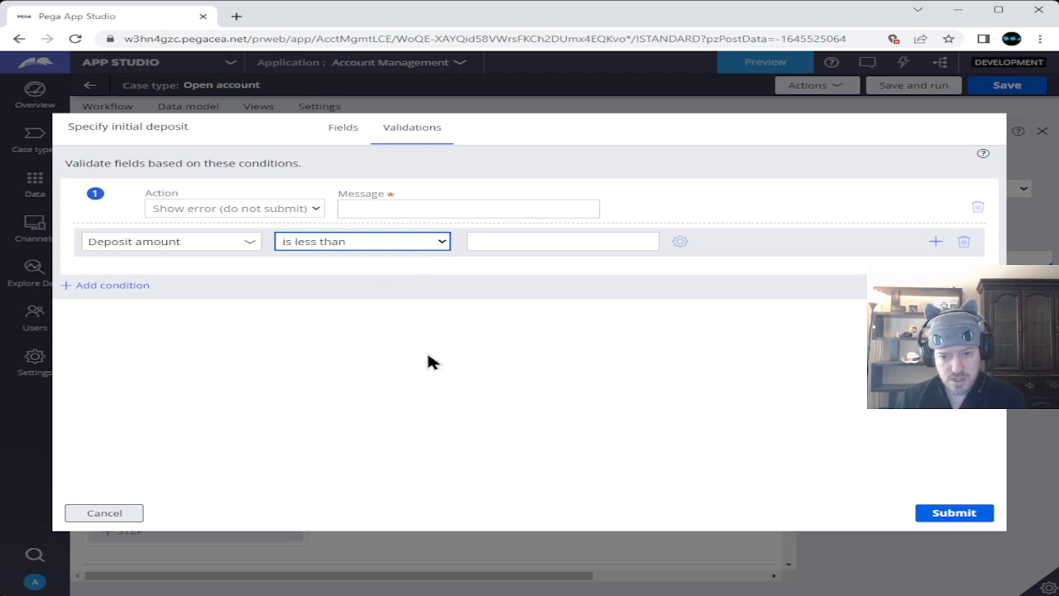
{"action": "left_click", "coordinate": [527, 240]}
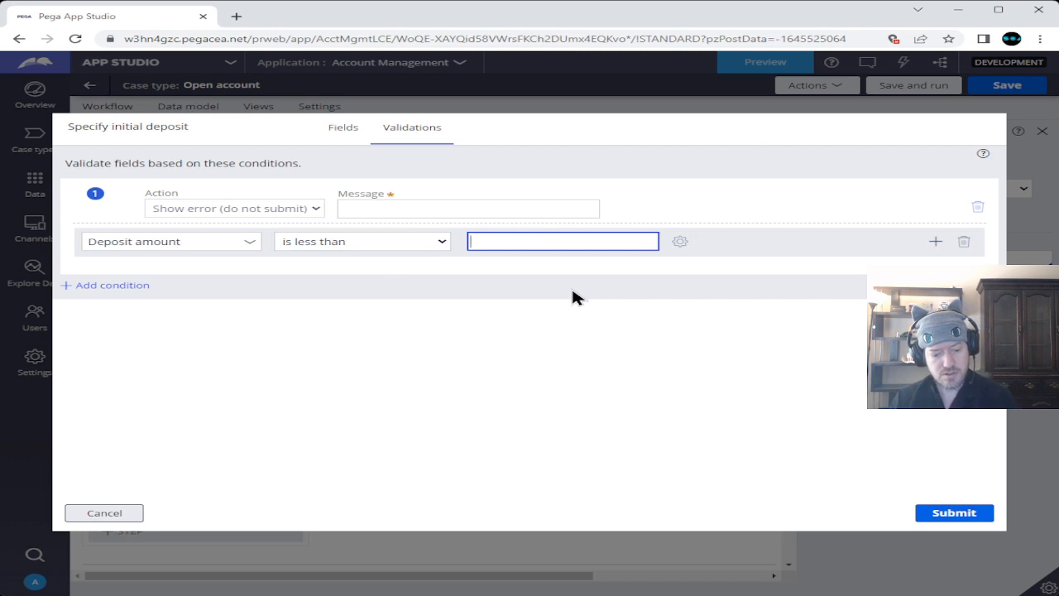
{"action": "type", "text": "25"}
Enter the validation message "Deposit amount can't be less than $25", submit the view configuration and save the case type.
{"action": "left_click", "coordinate": [450, 207]}
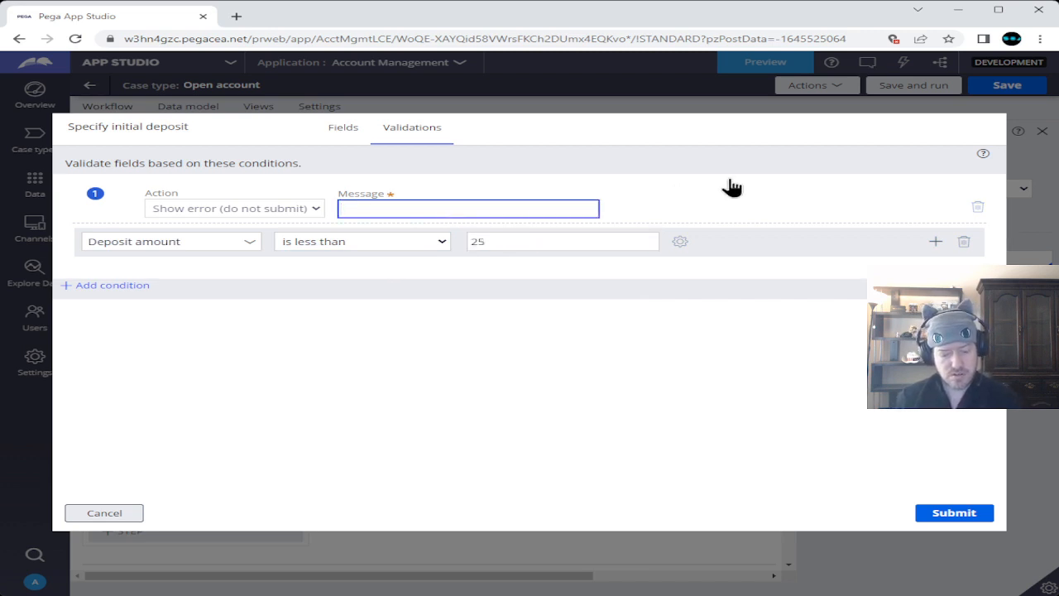
{"action": "type", "text": "D"}
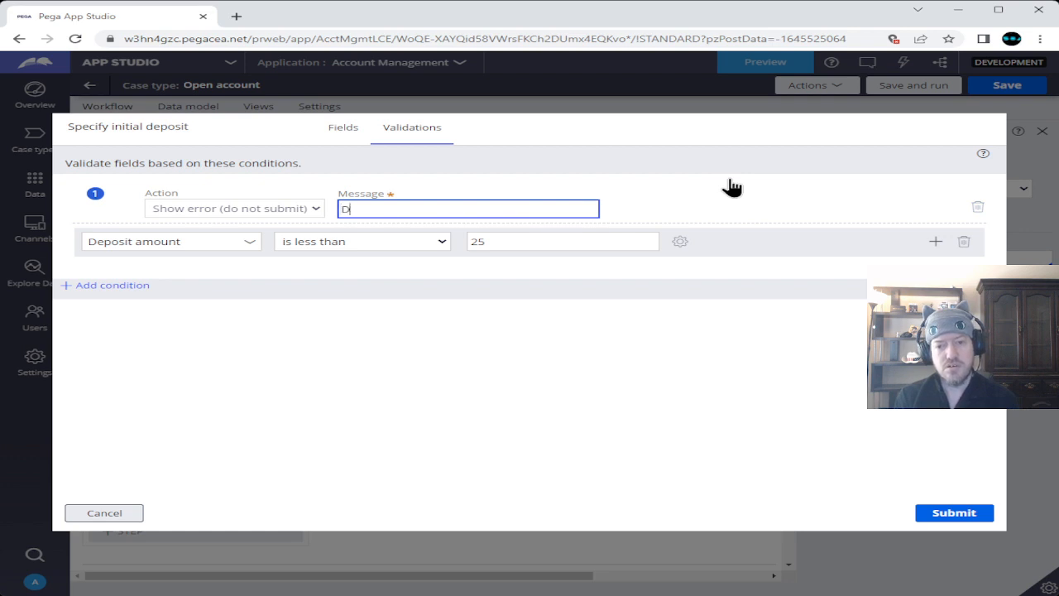
{"action": "type", "text": "eposit amo"}
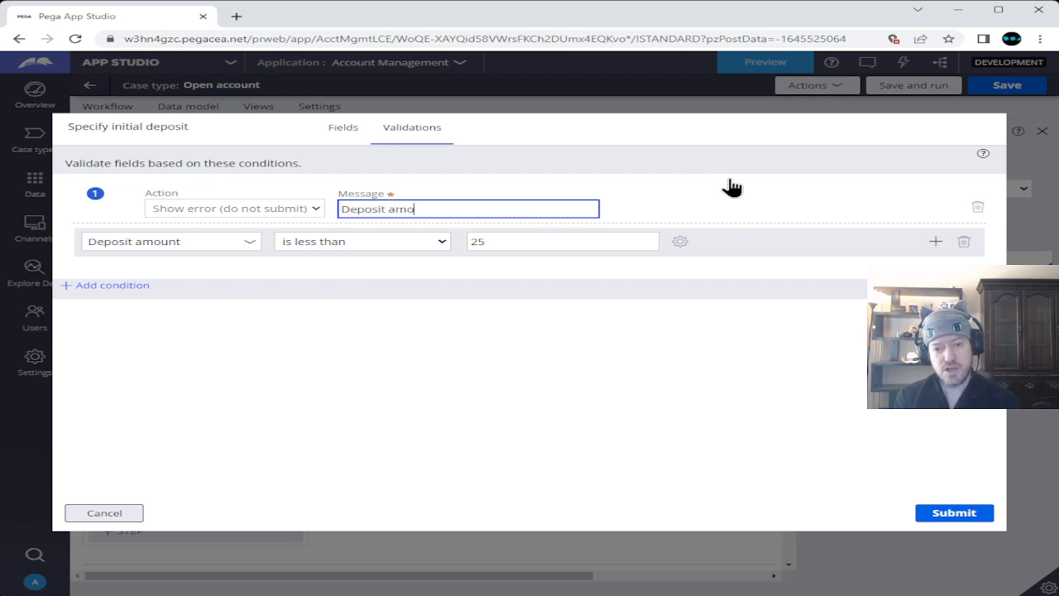
{"action": "type", "text": "unt can't "}
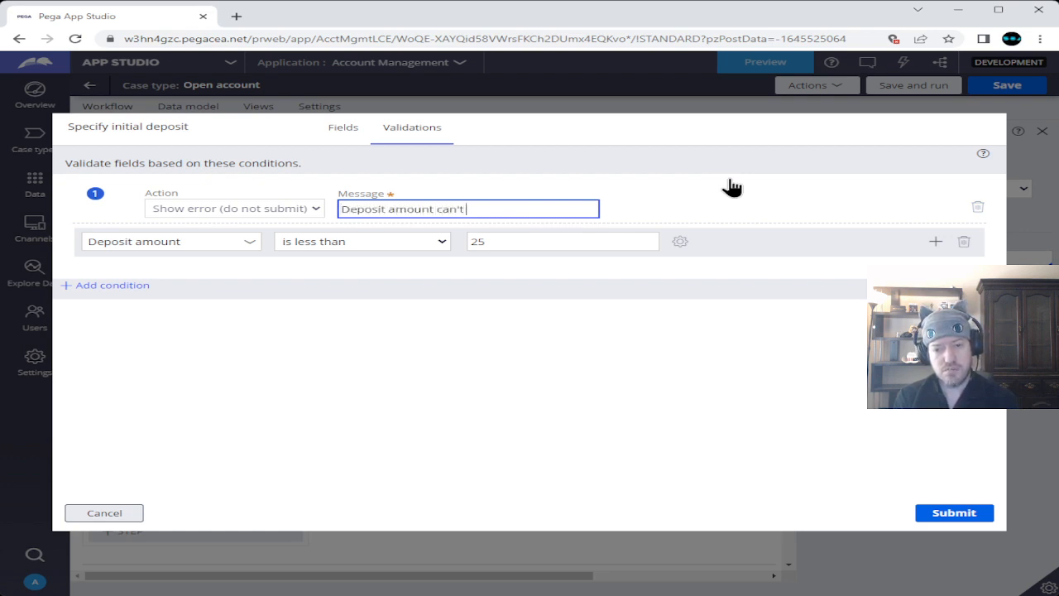
{"action": "type", "text": "be less "}
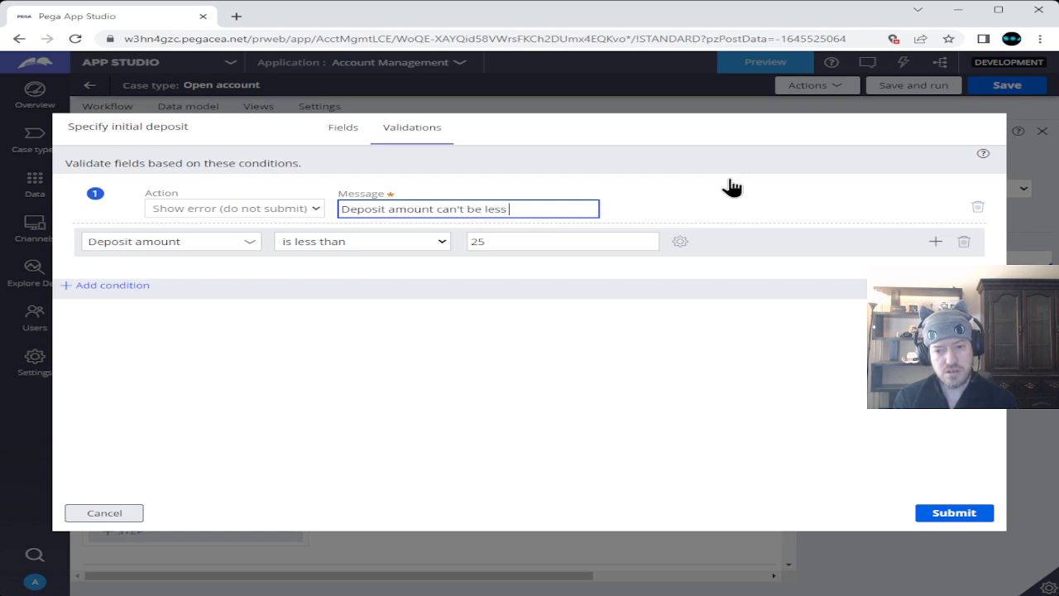
{"action": "type", "text": "than $25"}
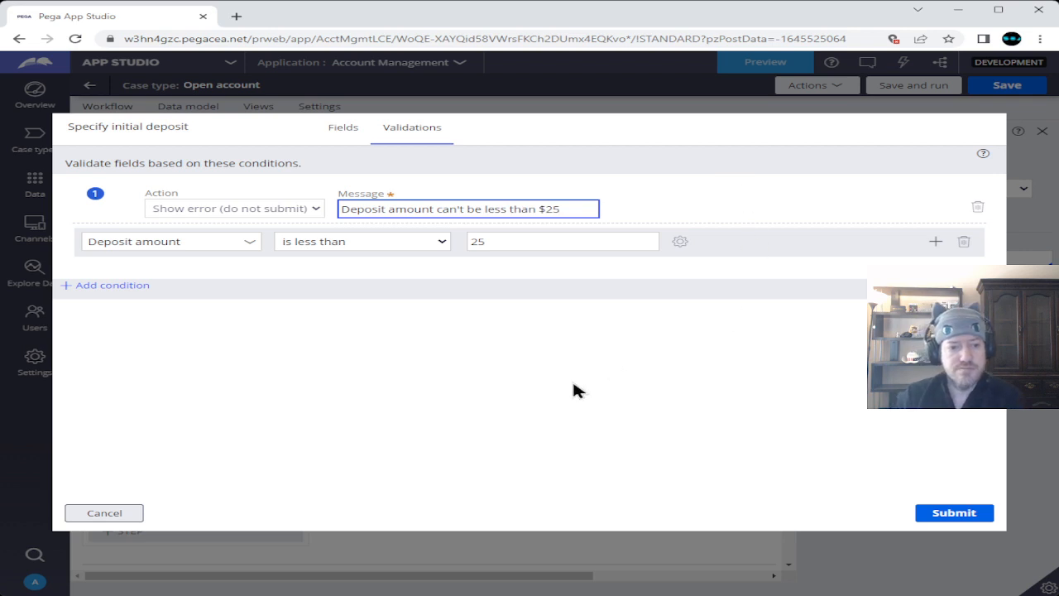
{"action": "left_click", "coordinate": [963, 513]}
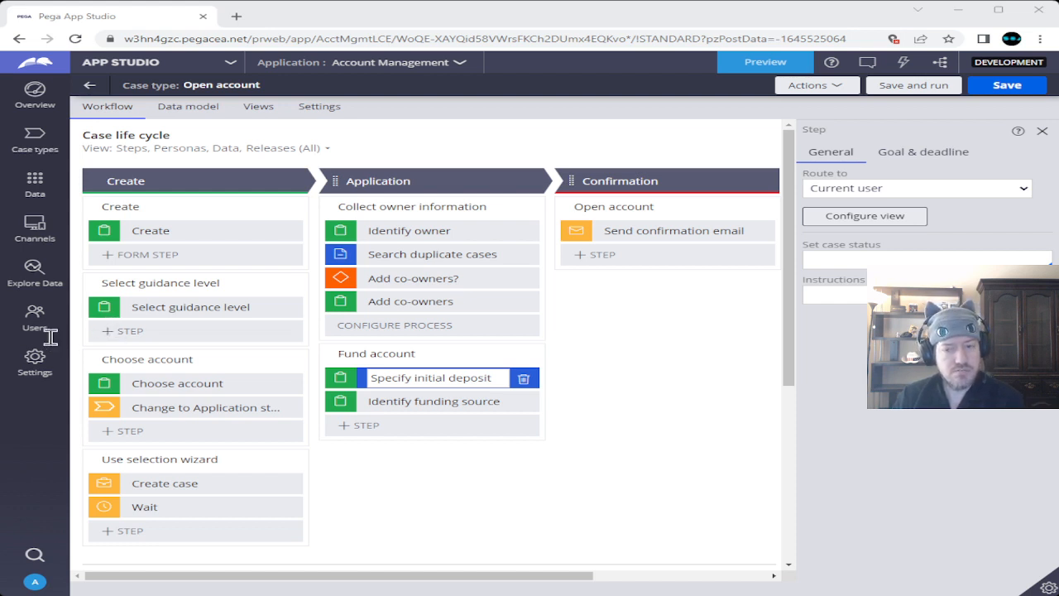
{"action": "left_click", "coordinate": [1009, 85]}
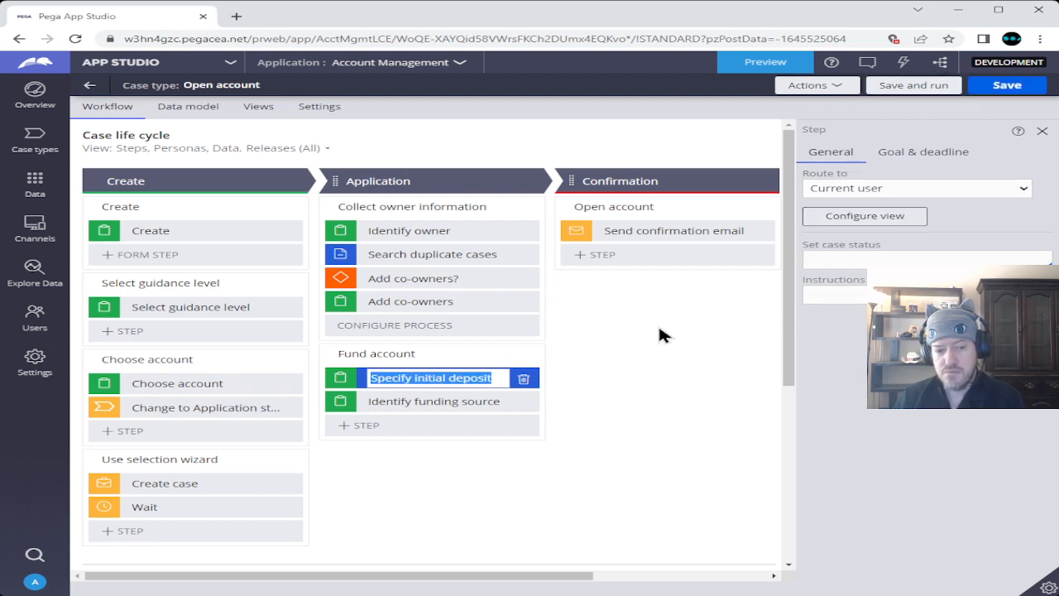
{"action": "key", "text": "alt+Tab"}
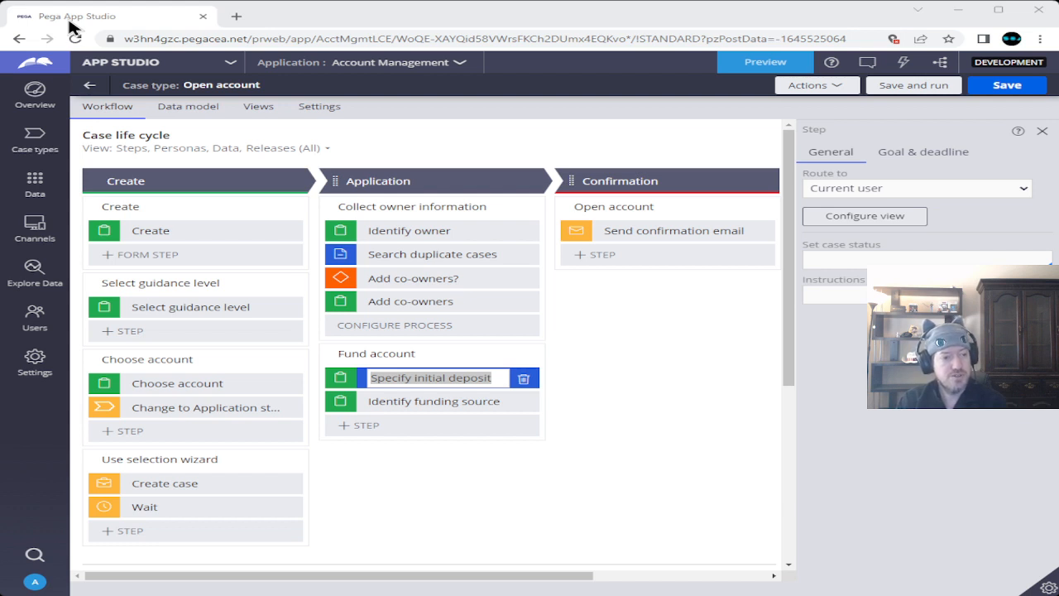
{"action": "left_click", "coordinate": [692, 419]}
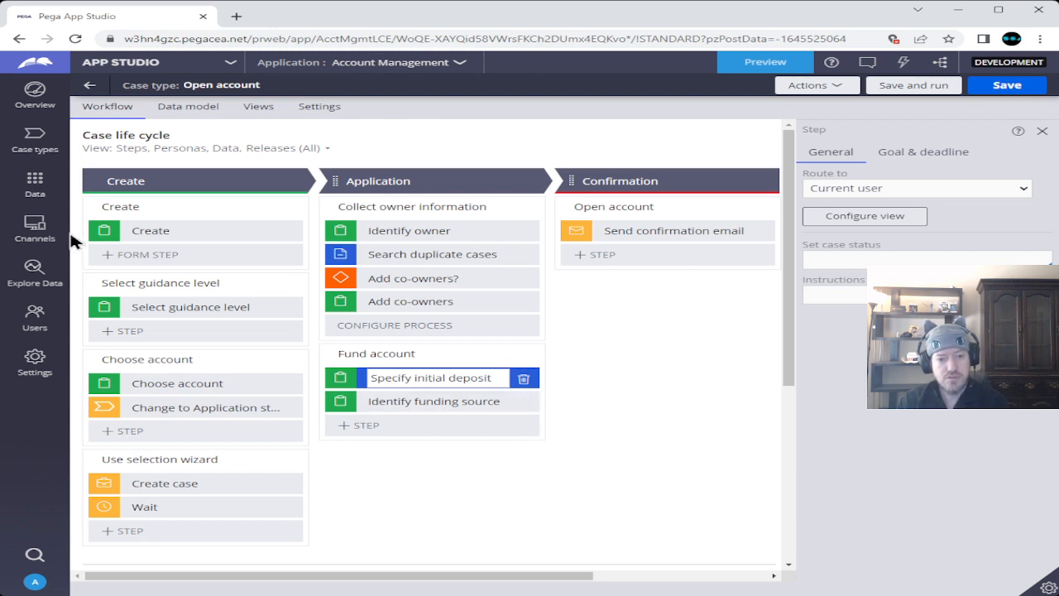
Create a new portal channel interface named Customer with the description "Customer portal".
{"action": "left_click", "coordinate": [33, 234]}
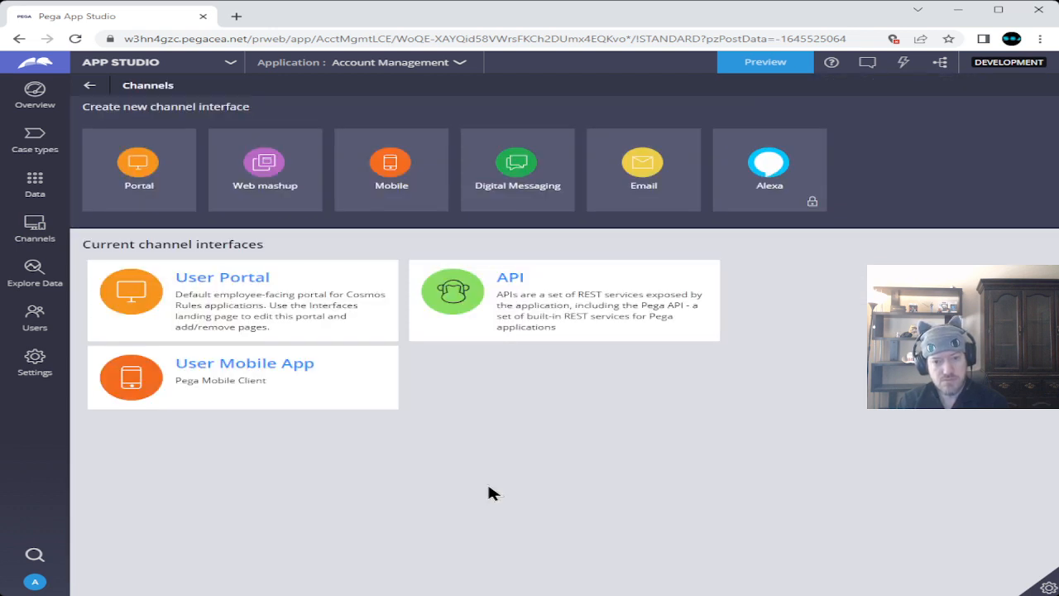
{"action": "left_click", "coordinate": [149, 206]}
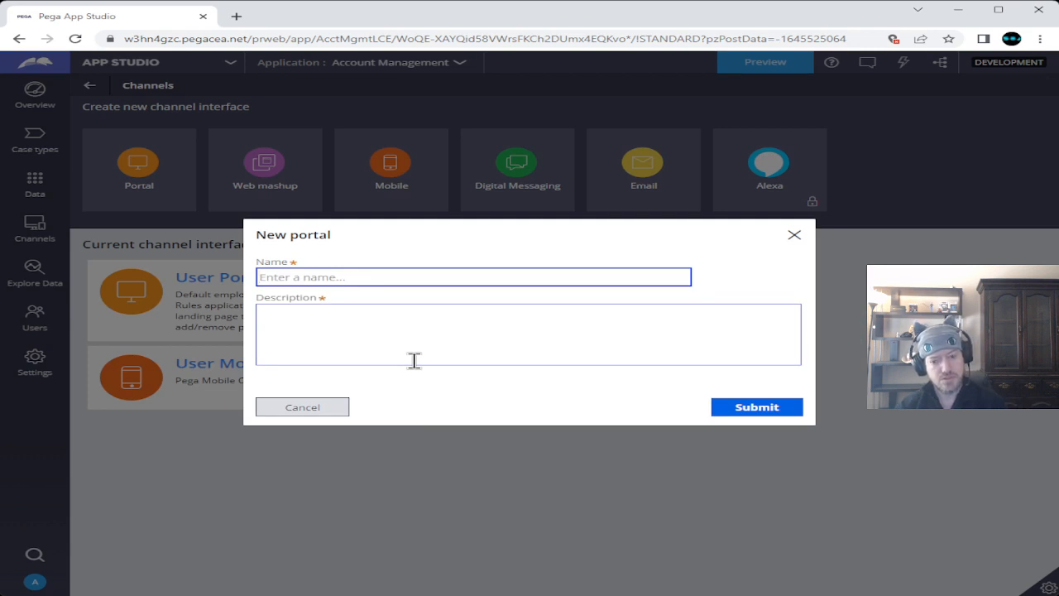
{"action": "type", "text": "Customer"}
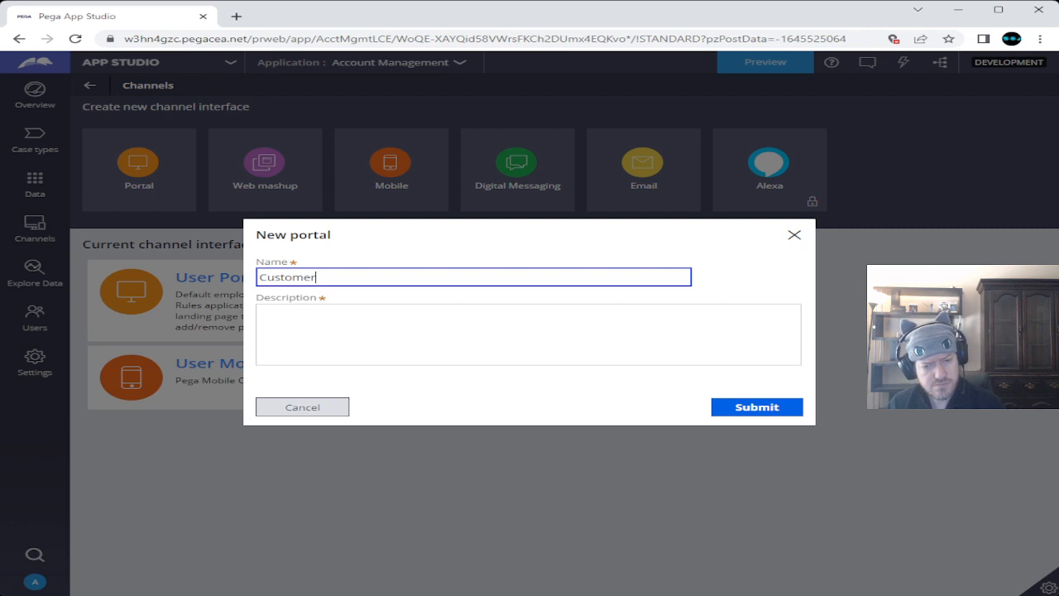
{"action": "left_click", "coordinate": [435, 333]}
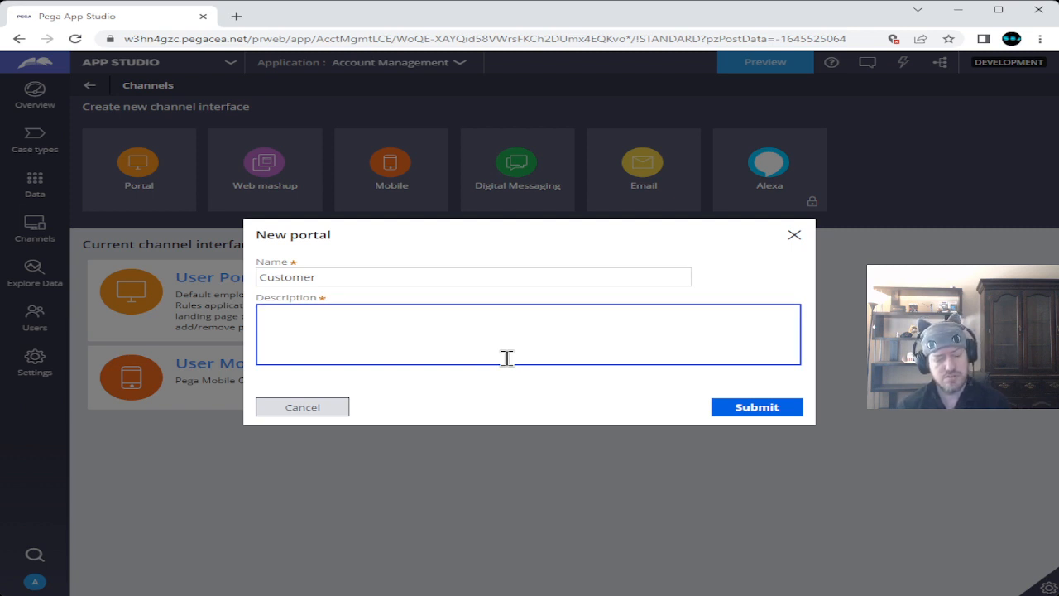
{"action": "type", "text": "Customer "}
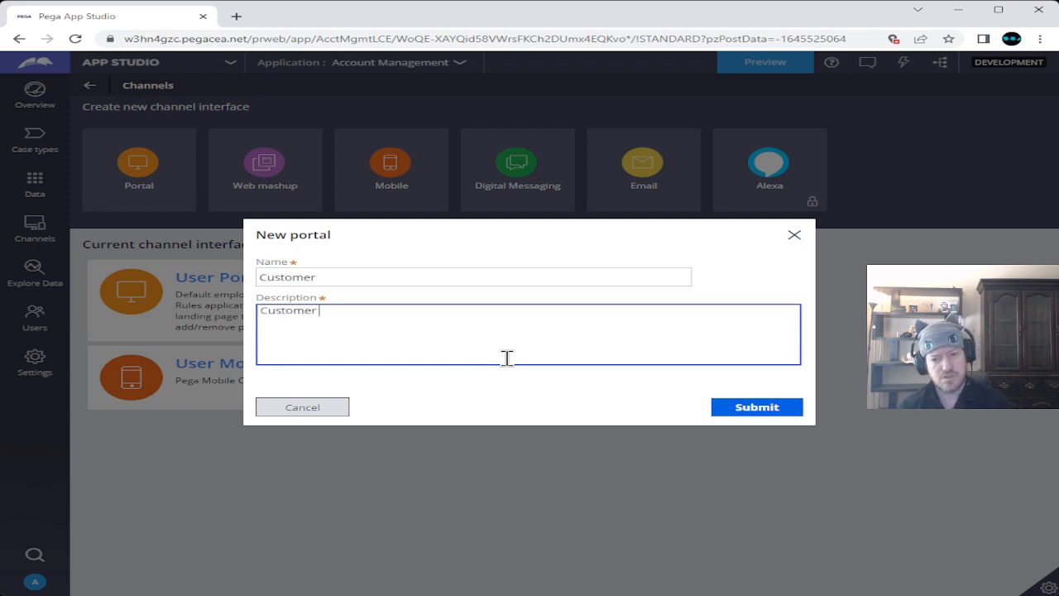
{"action": "type", "text": "portal"}
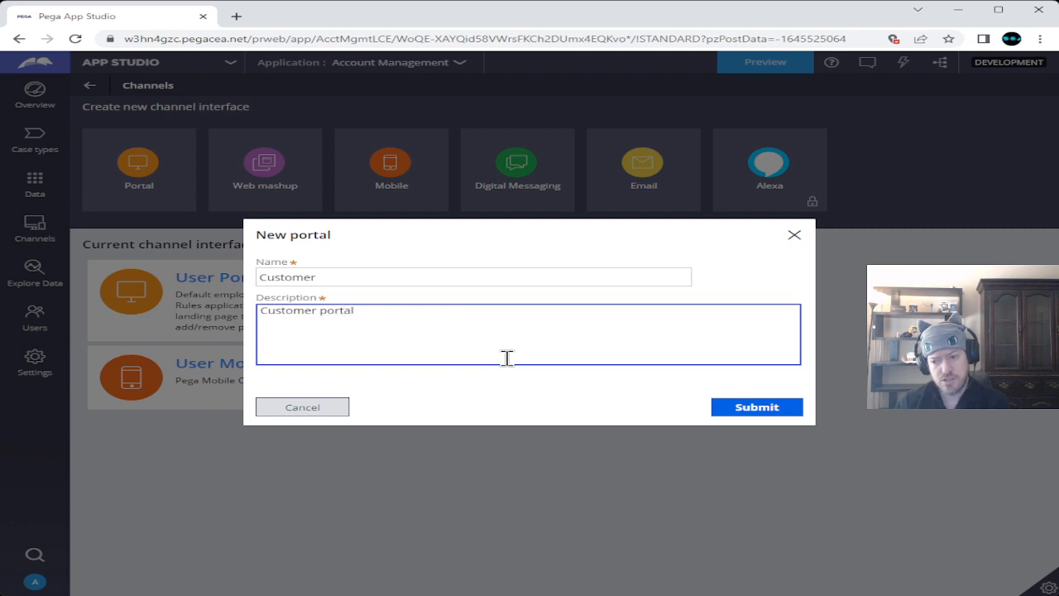
{"action": "left_click", "coordinate": [721, 407]}
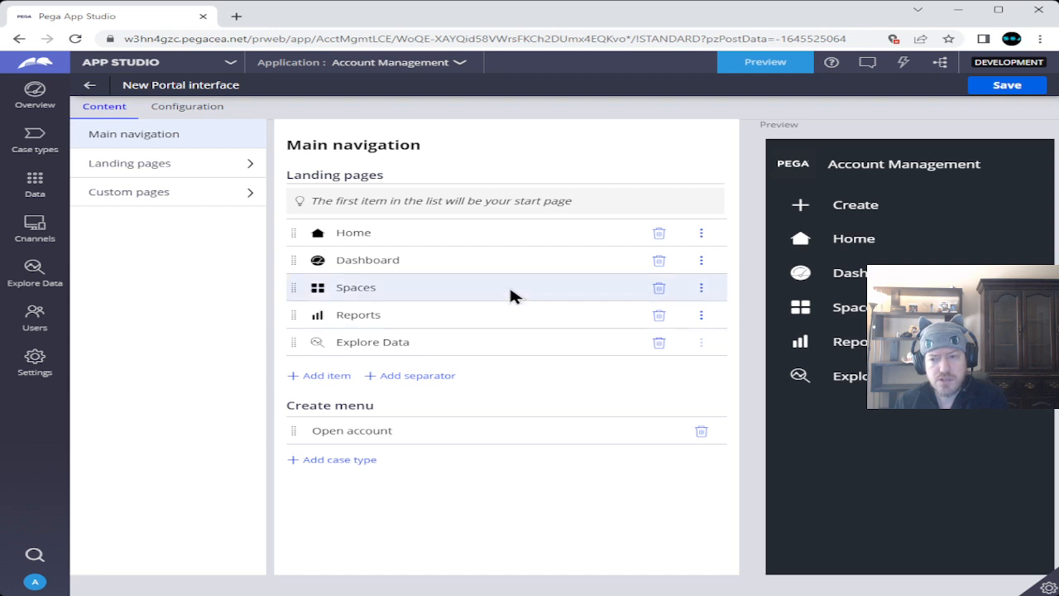
Remove Home, Spaces, Reports and Explore Data from the new portal's main navigation landing pages.
{"action": "left_click", "coordinate": [657, 235]}
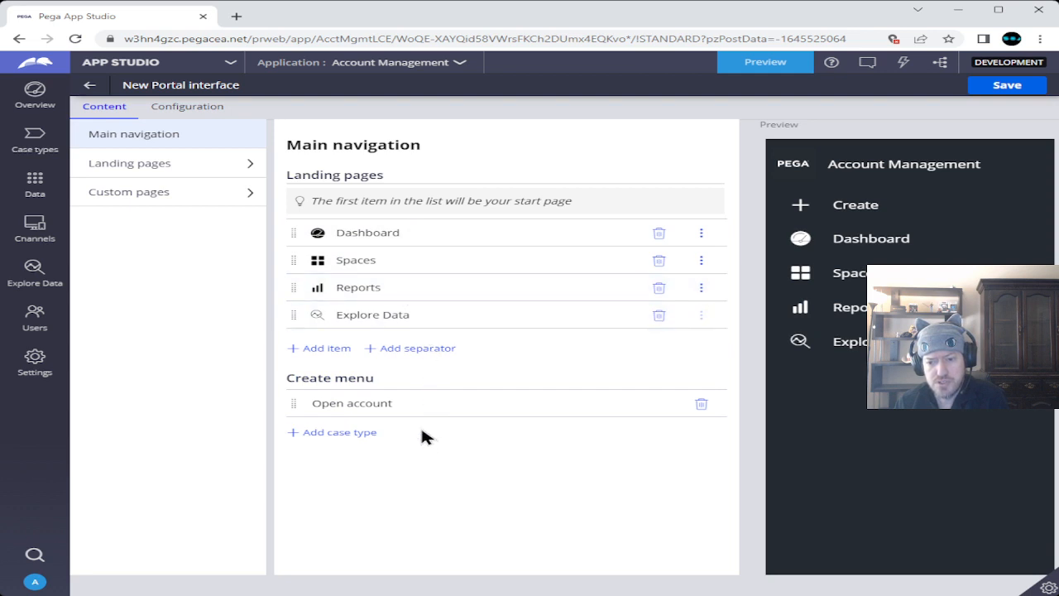
{"action": "left_click", "coordinate": [656, 263]}
{"action": "left_click", "coordinate": [657, 263]}
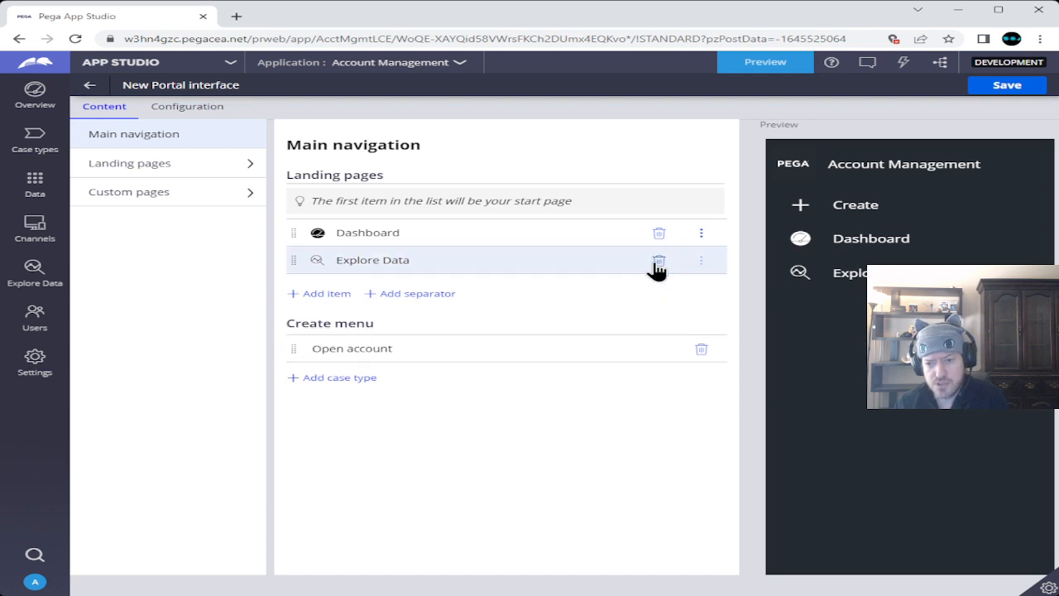
{"action": "left_click", "coordinate": [657, 263]}
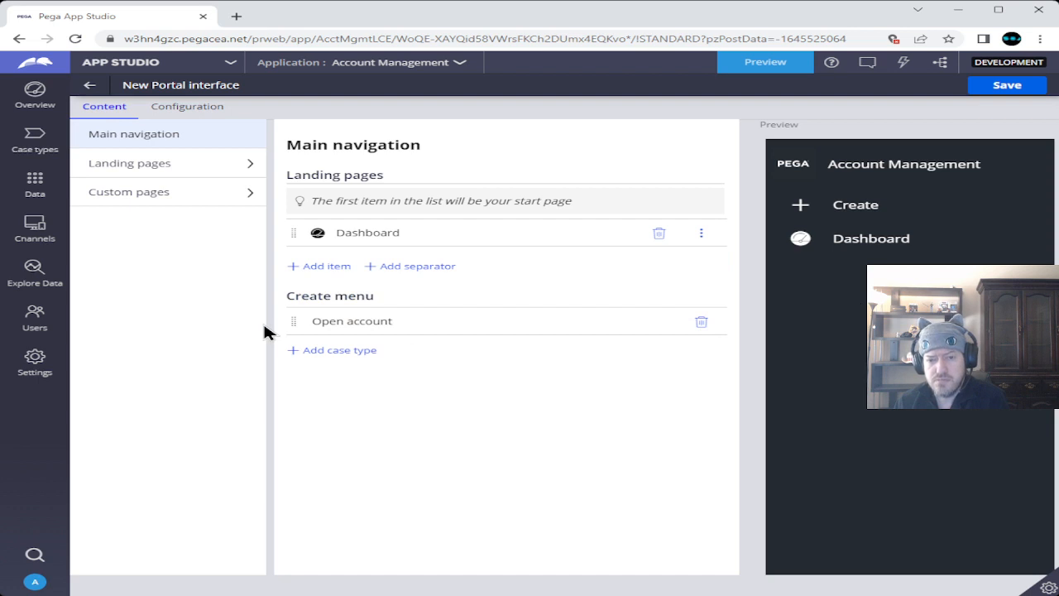
Review the portal's landing pages and return to the channels overview, abandoning the unsaved portal.
{"action": "left_click", "coordinate": [164, 166]}
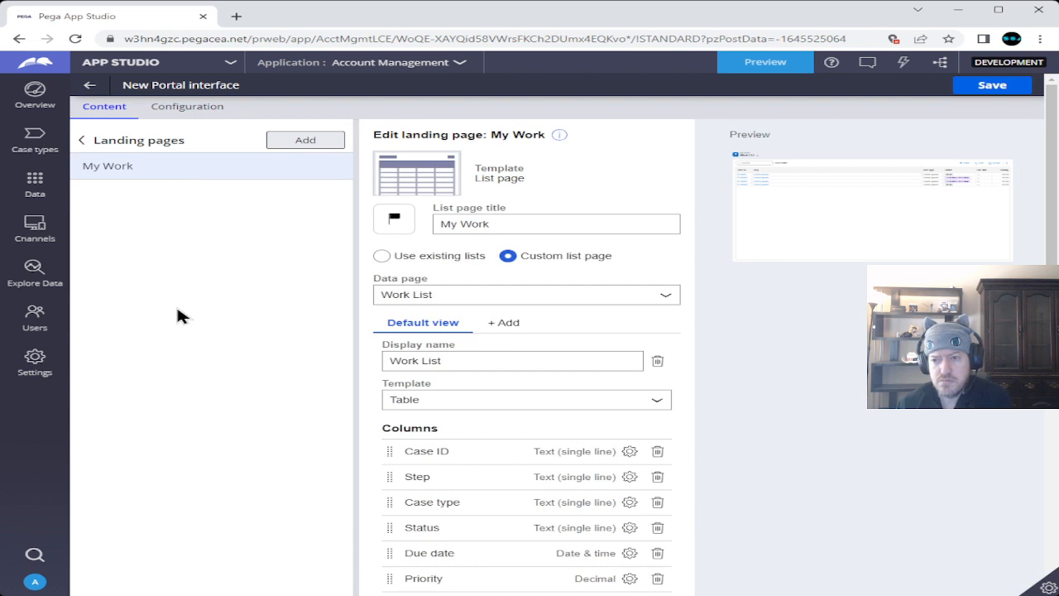
{"action": "left_click", "coordinate": [307, 143]}
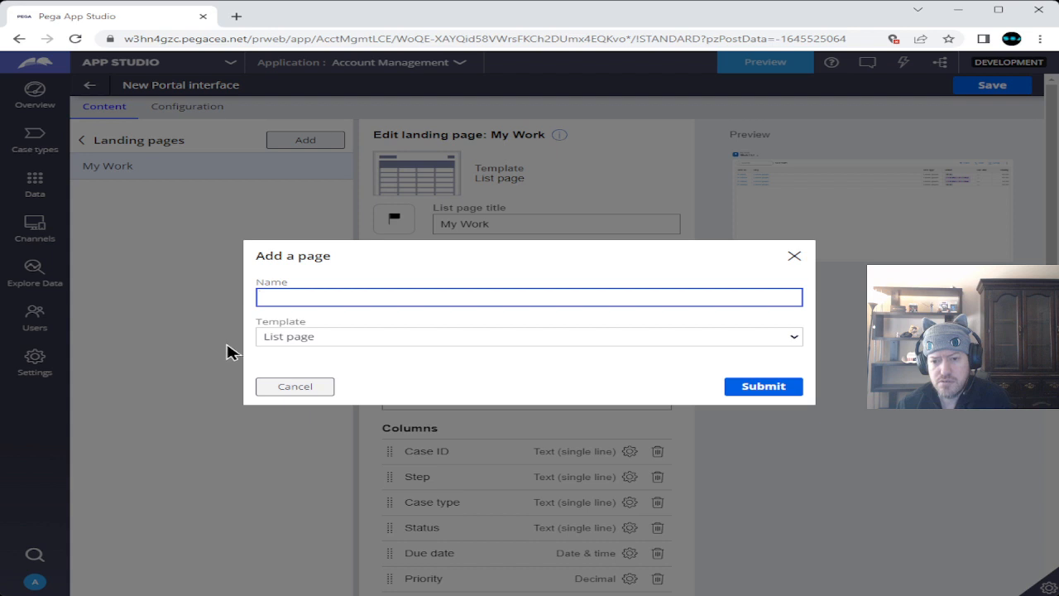
{"action": "left_click", "coordinate": [291, 387]}
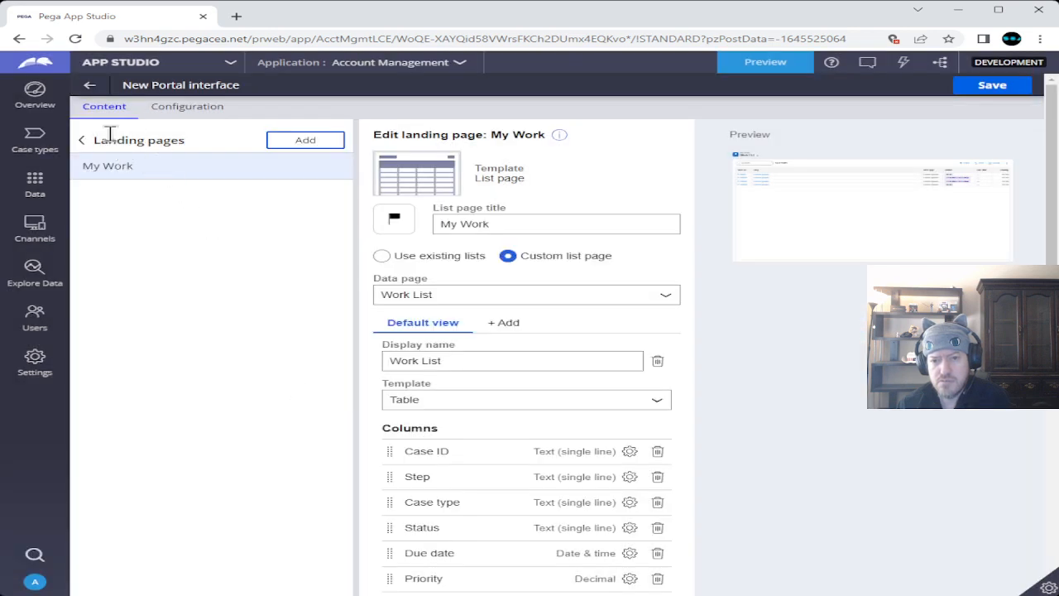
{"action": "left_click", "coordinate": [91, 86]}
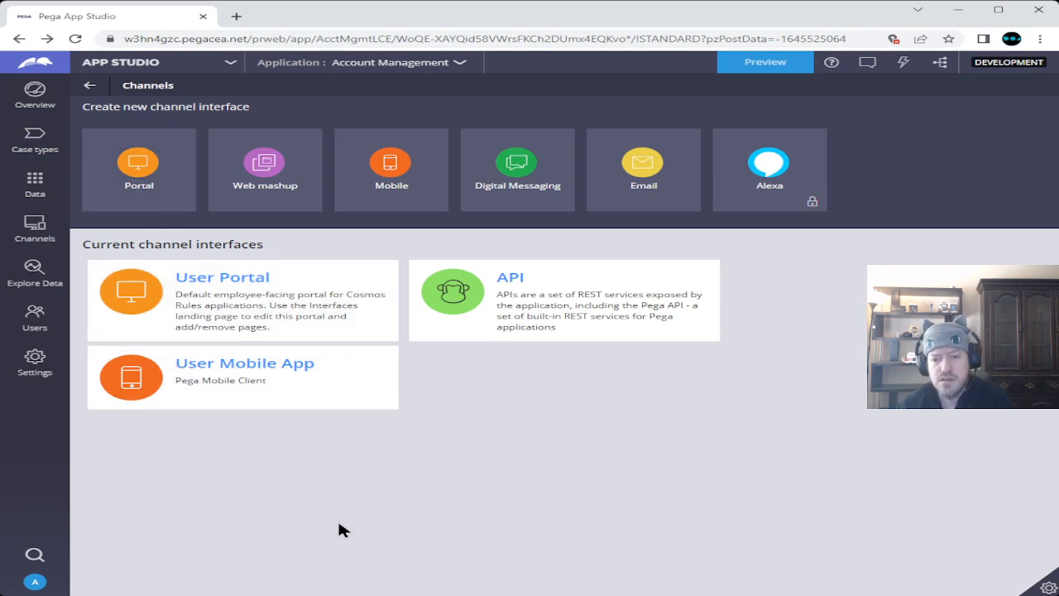
Create a new portal channel interface named Customer with the description "Customer Portal".
{"action": "left_click", "coordinate": [168, 197]}
{"action": "left_click", "coordinate": [383, 268]}
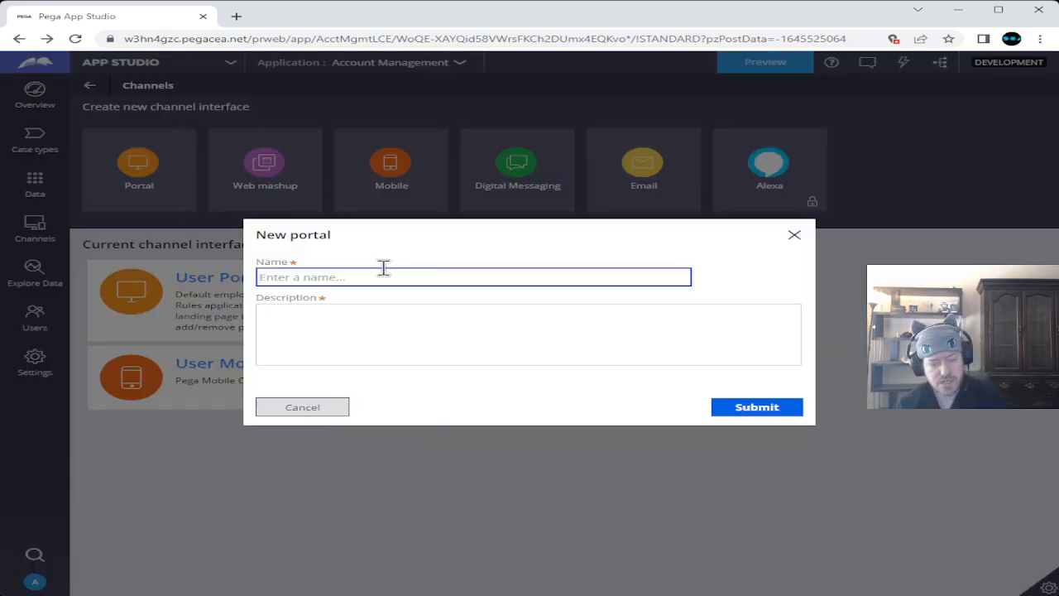
{"action": "type", "text": "Customer"}
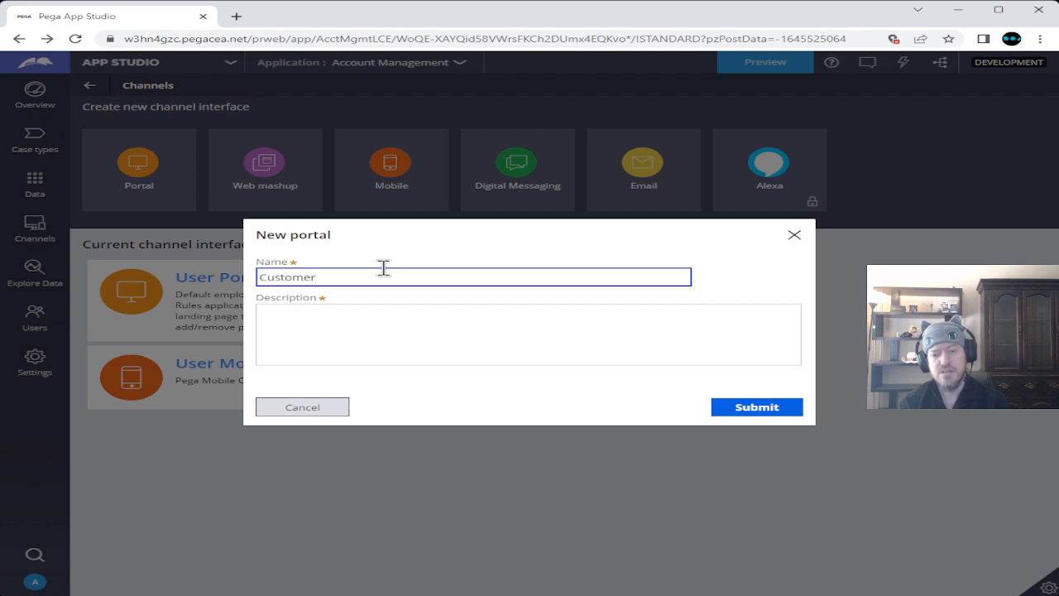
{"action": "key", "text": "Tab"}
{"action": "type", "text": "C"}
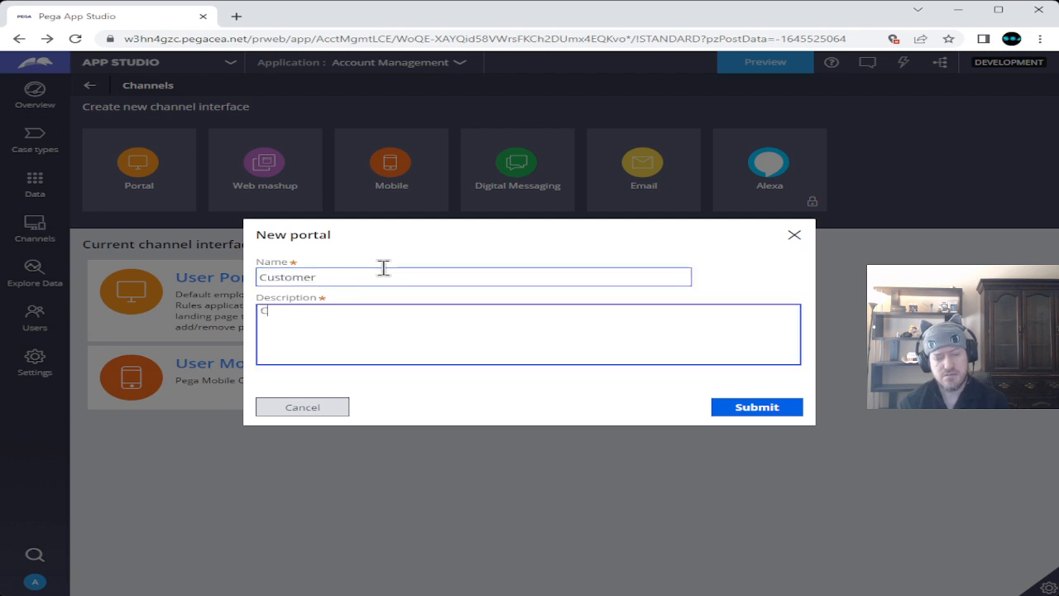
{"action": "type", "text": "ustomer Portal"}
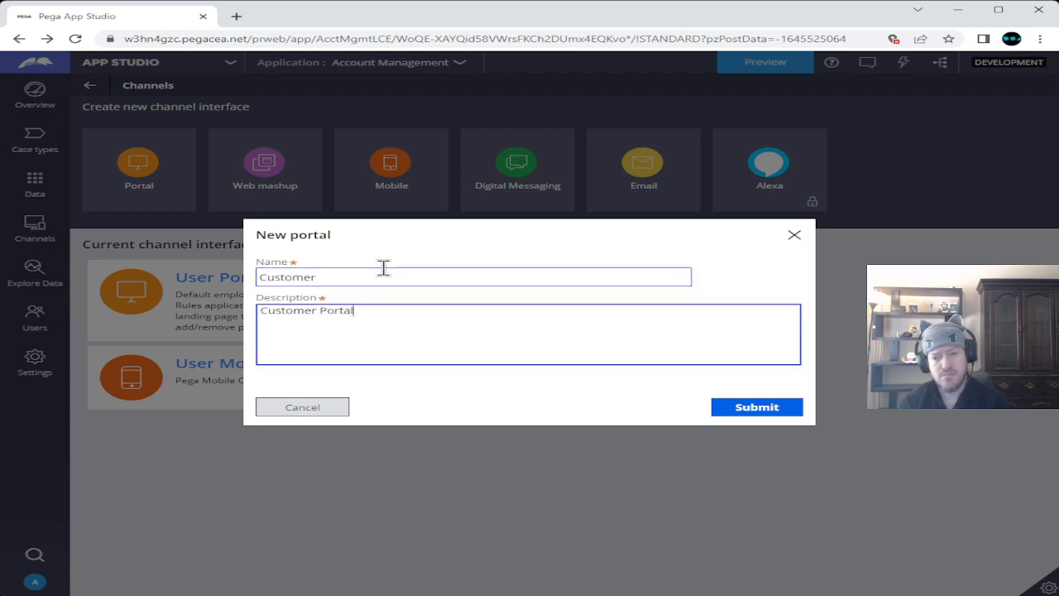
{"action": "left_click", "coordinate": [748, 408]}
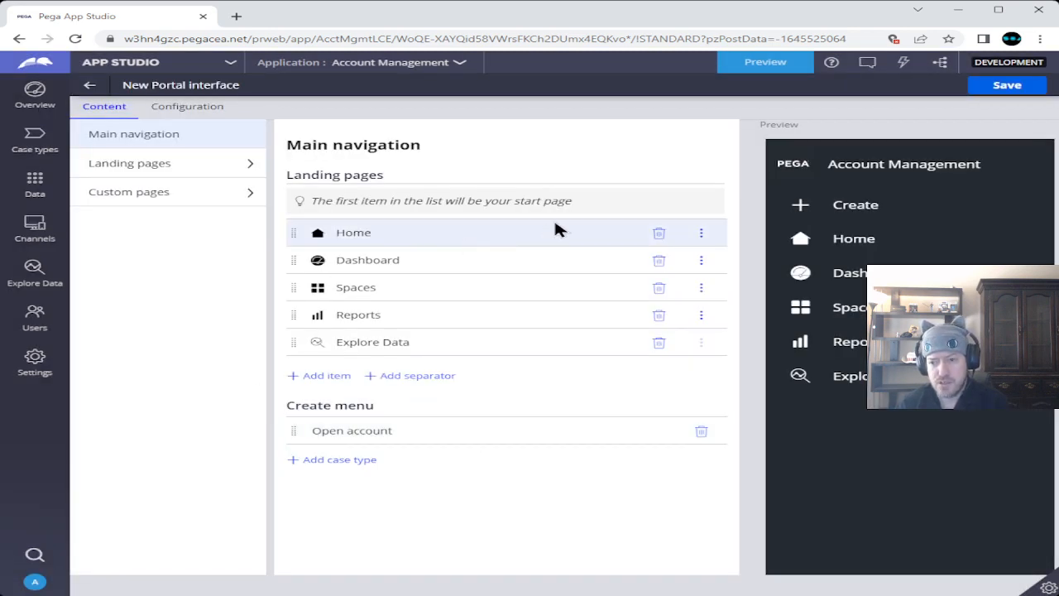
Delete the Home, Spaces, Reports and Explore Data items from the Customer portal's main navigation, keeping Dashboard.
{"action": "left_click", "coordinate": [658, 235]}
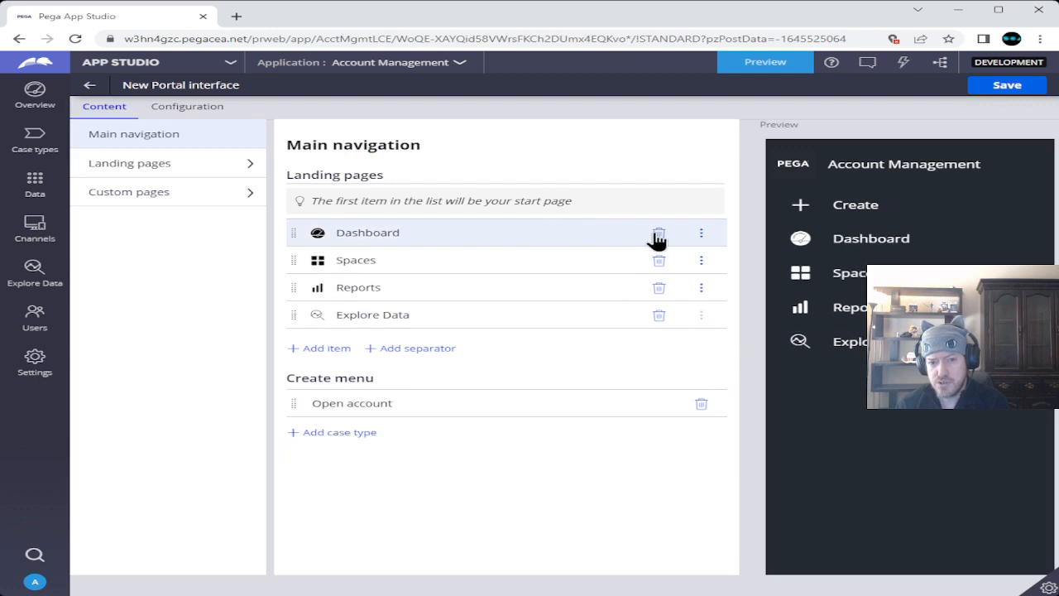
{"action": "left_click", "coordinate": [658, 261]}
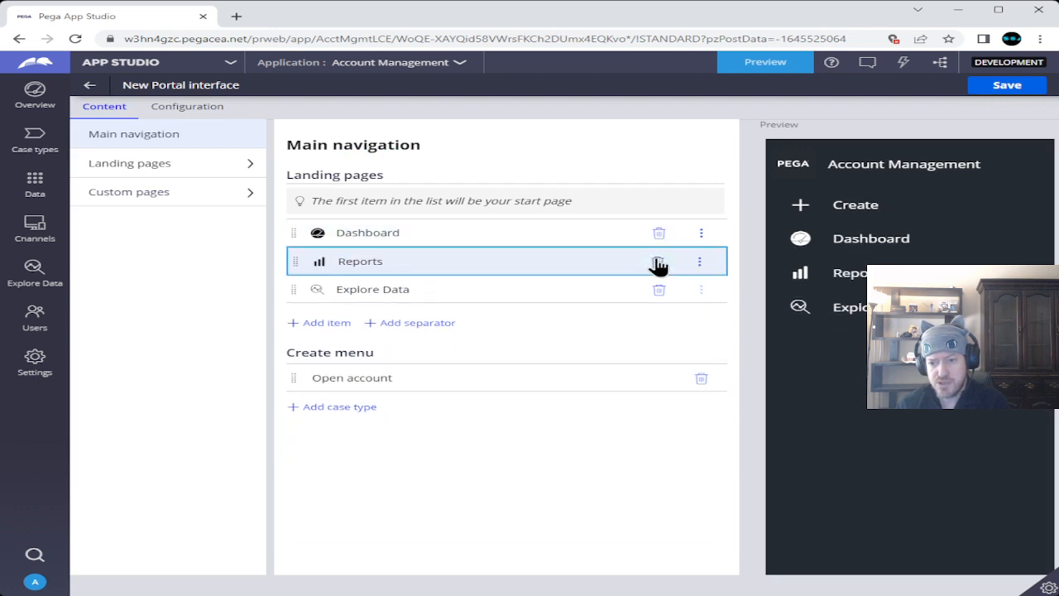
{"action": "left_click", "coordinate": [659, 261]}
{"action": "left_click", "coordinate": [658, 261]}
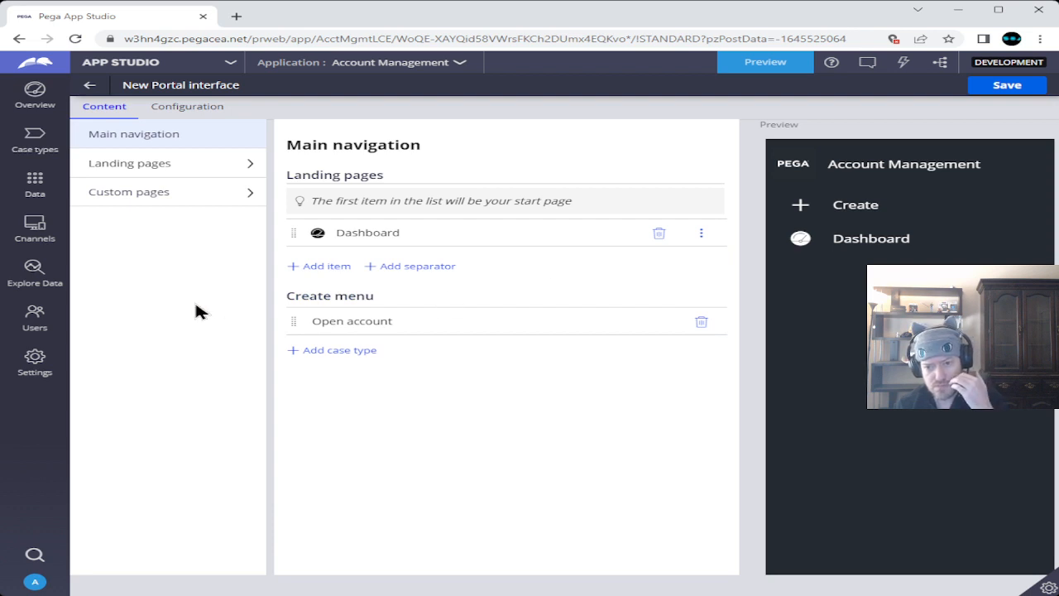
Add the custom pages My Work and Pulse to the Customer portal's main navigation.
{"action": "left_click", "coordinate": [323, 266]}
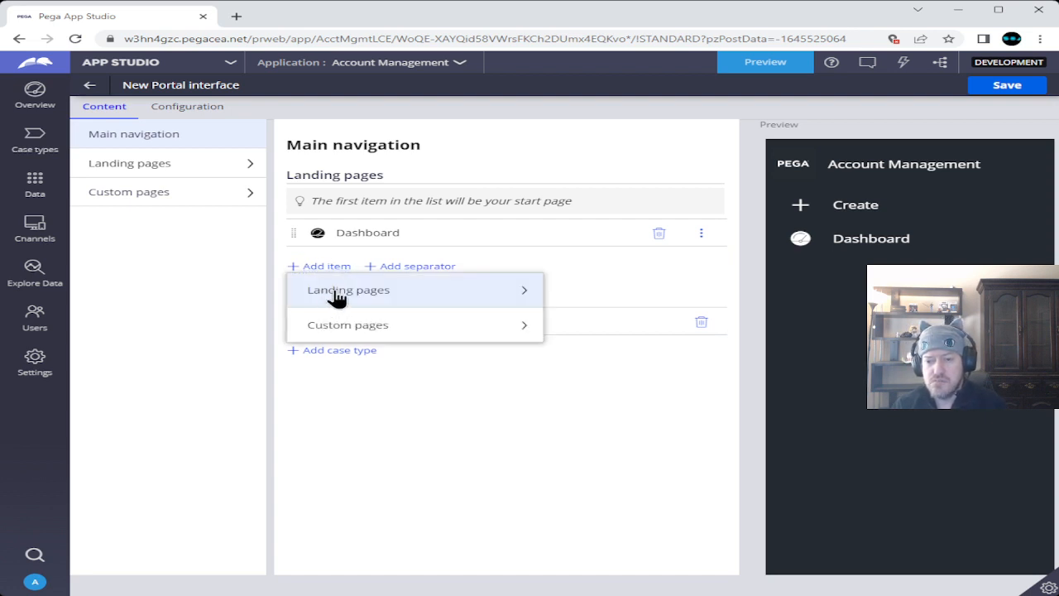
{"action": "left_click", "coordinate": [338, 294]}
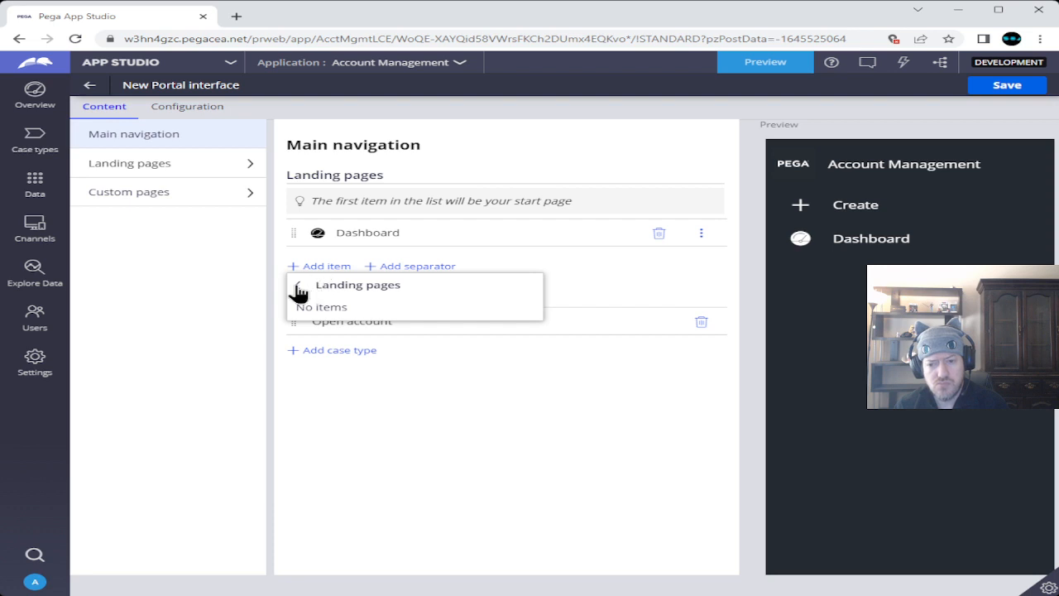
{"action": "left_click", "coordinate": [298, 287]}
{"action": "left_click", "coordinate": [320, 328]}
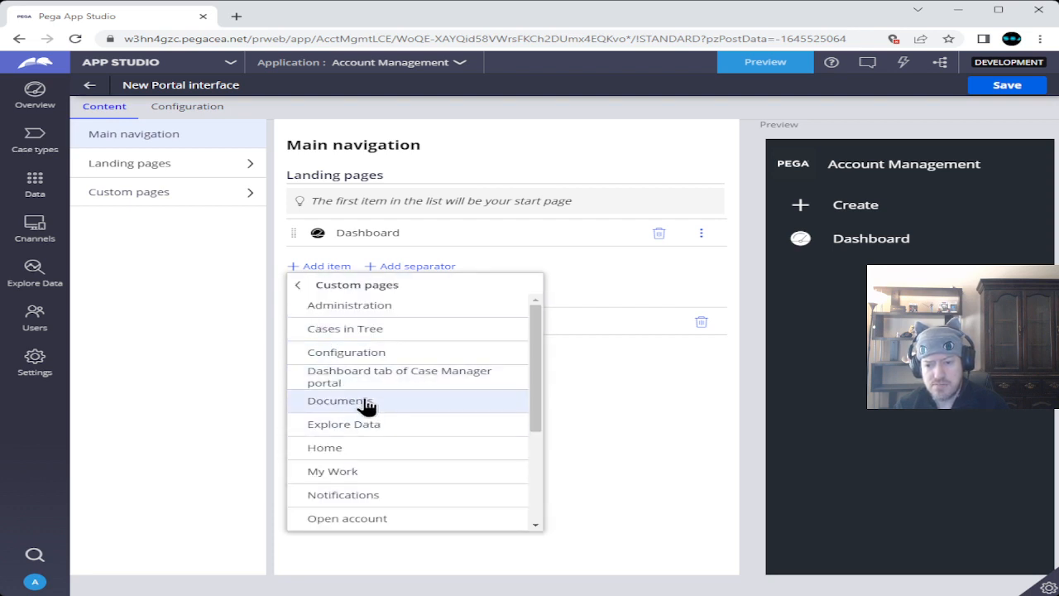
{"action": "left_click", "coordinate": [364, 471]}
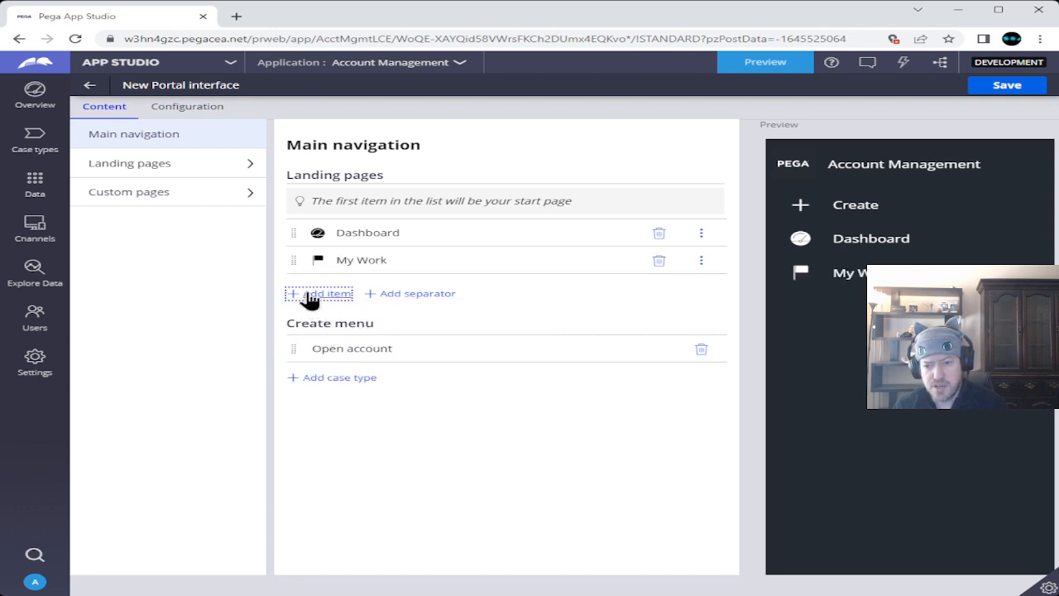
{"action": "left_click", "coordinate": [312, 298]}
{"action": "left_click", "coordinate": [334, 355]}
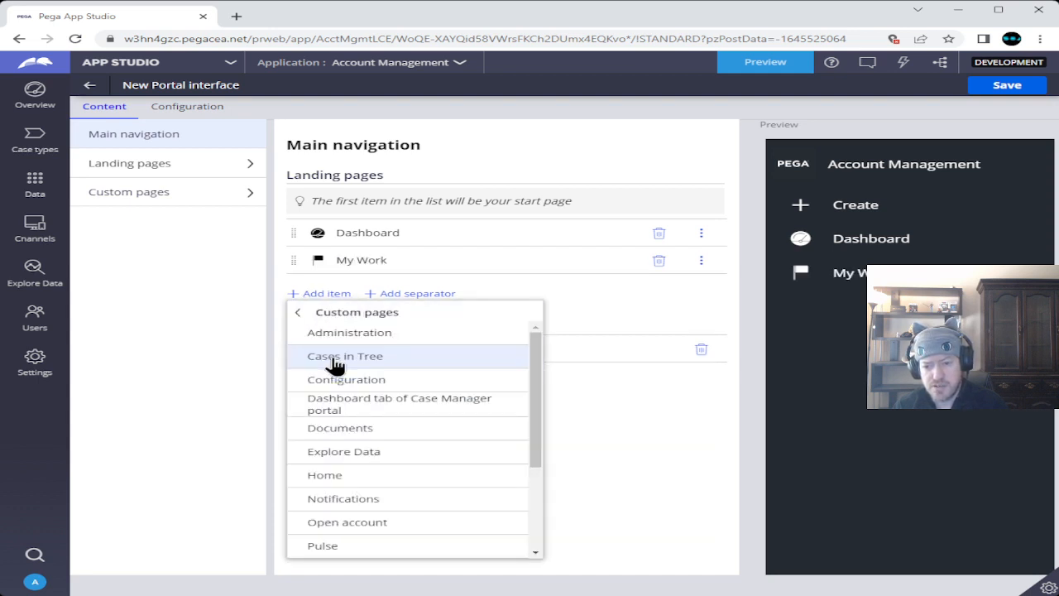
{"action": "left_click", "coordinate": [339, 547]}
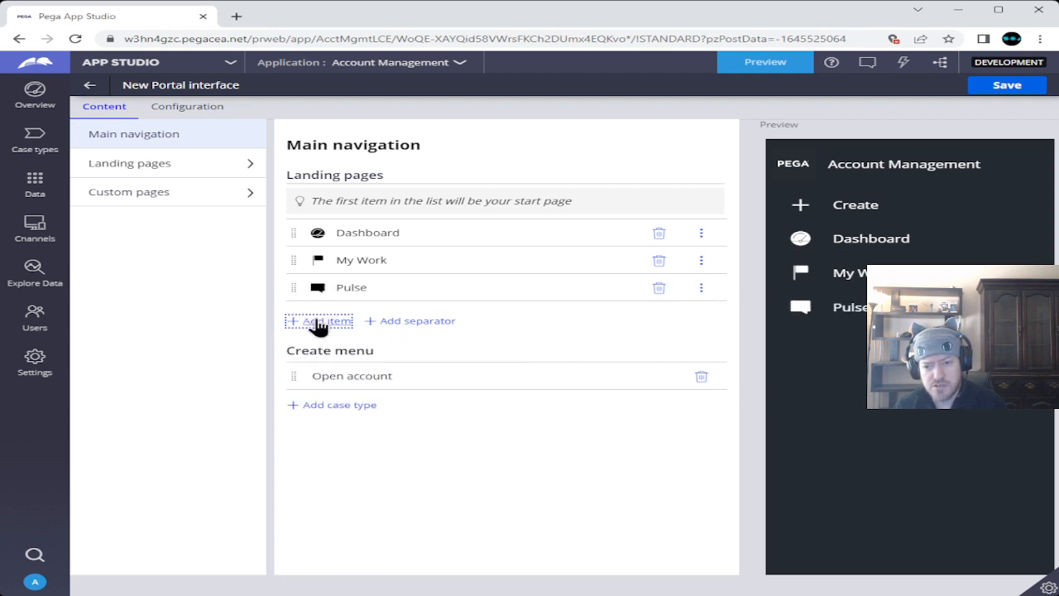
Add the Open account custom page to the main navigation and order the landing pages as Open account, My Work, Dashboard, Pulse.
{"action": "left_click", "coordinate": [318, 325]}
{"action": "left_click", "coordinate": [320, 382]}
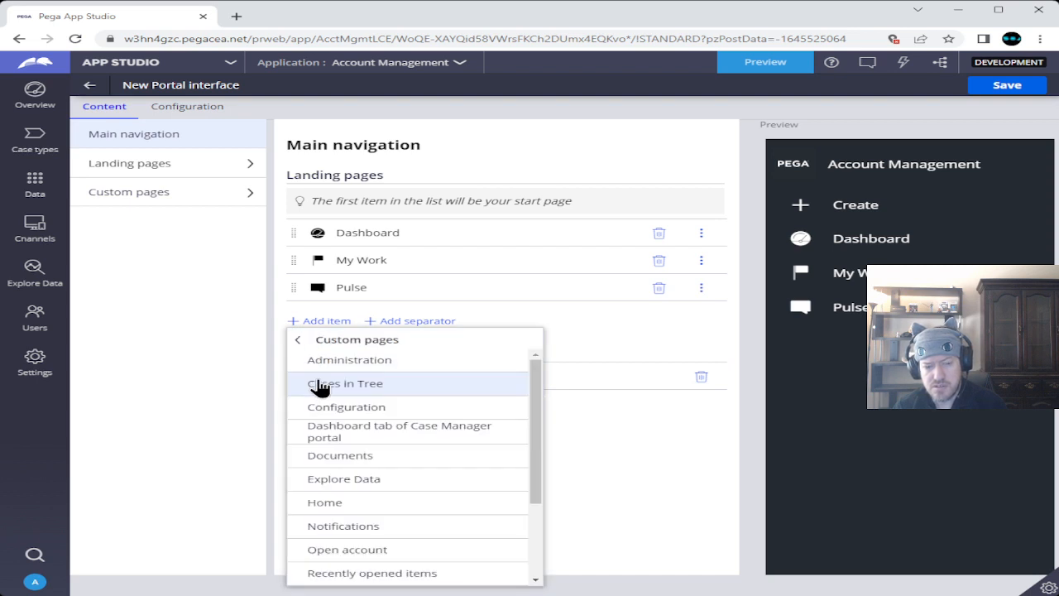
{"action": "scroll", "coordinate": [326, 430], "scroll_direction": "down", "scroll_amount": 2}
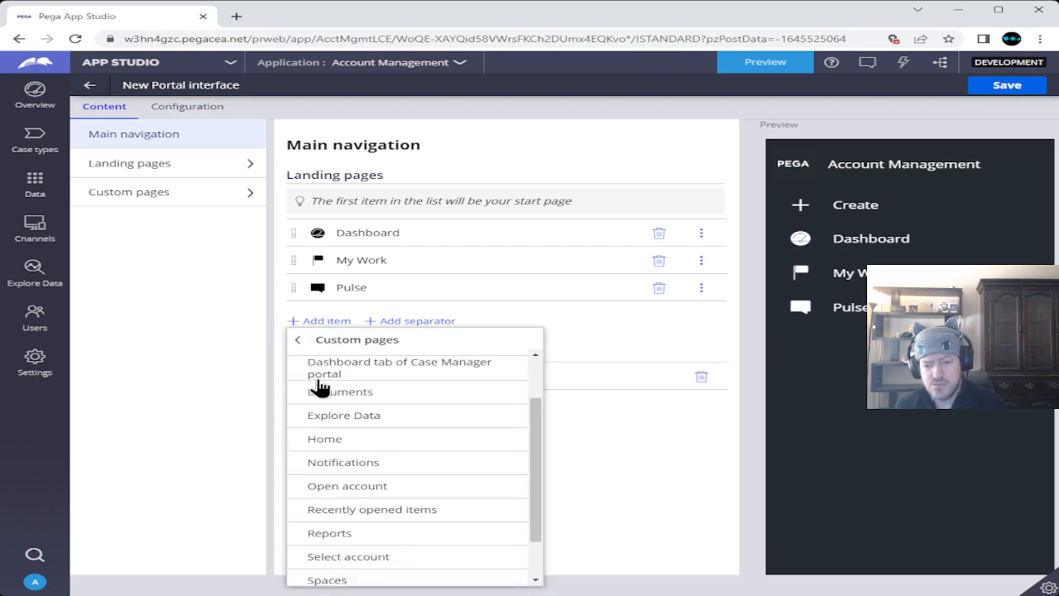
{"action": "left_click", "coordinate": [359, 488]}
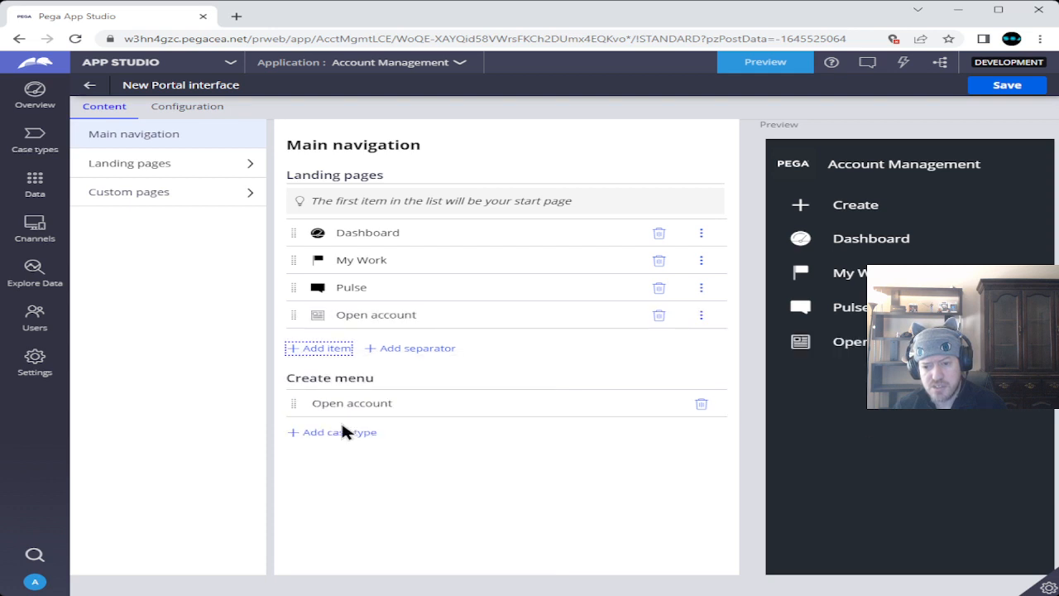
{"action": "left_click_drag", "start_coordinate": [295, 323], "coordinate": [301, 235]}
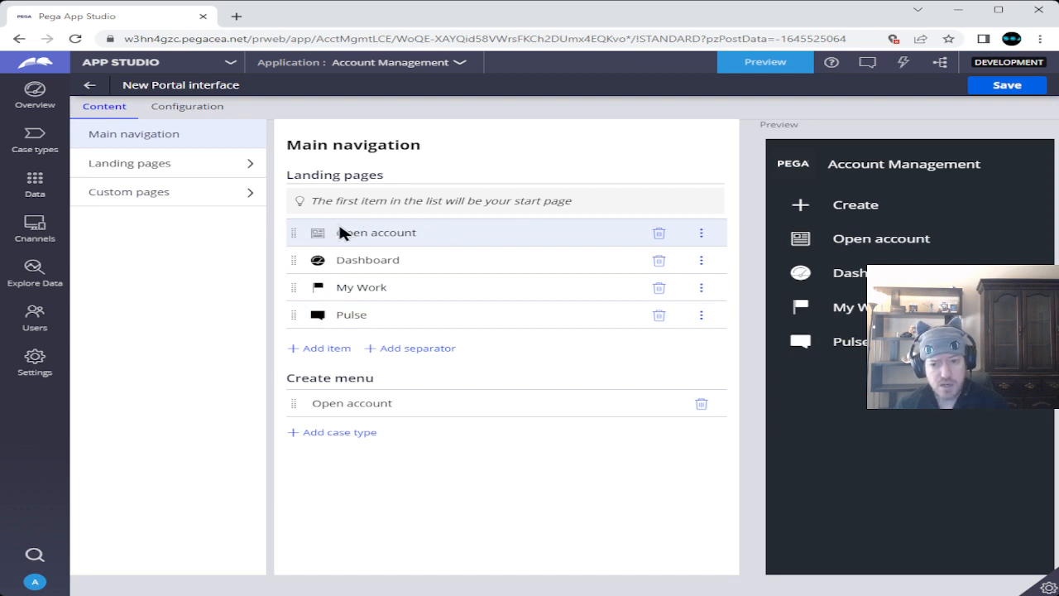
{"action": "left_click_drag", "start_coordinate": [293, 288], "coordinate": [296, 266]}
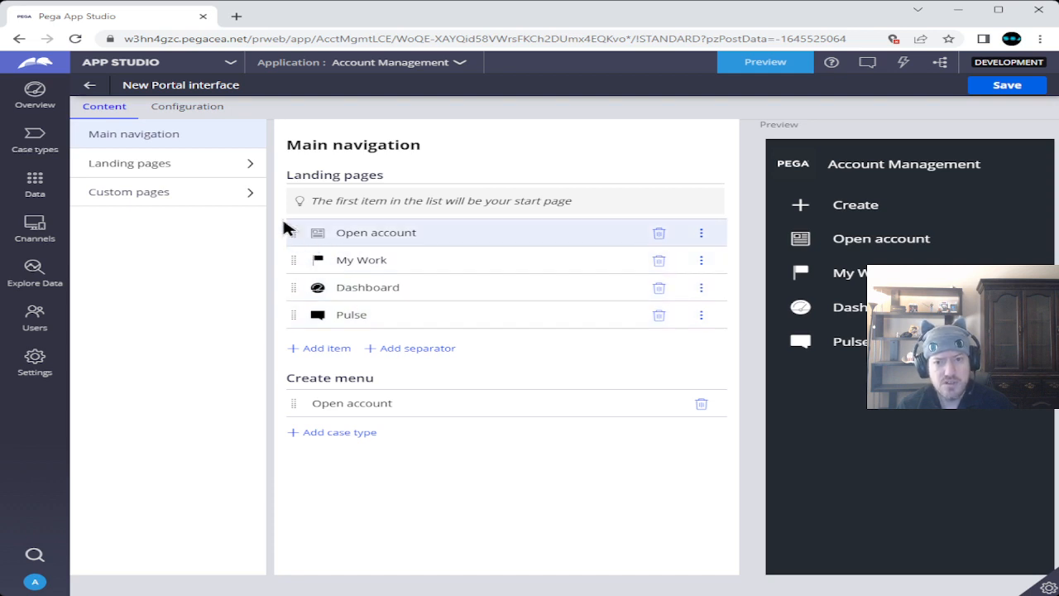
In the portal's configuration, replace the application logo with a custom logo using the pi-dollar-sign icon.
{"action": "left_click", "coordinate": [189, 107]}
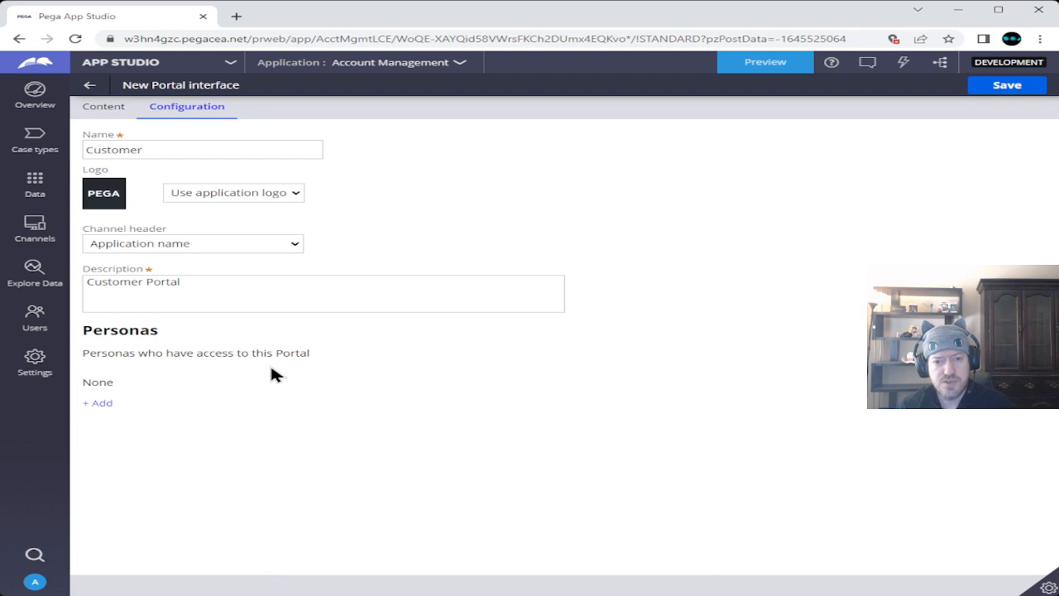
{"action": "left_click", "coordinate": [299, 199]}
{"action": "left_click", "coordinate": [256, 243]}
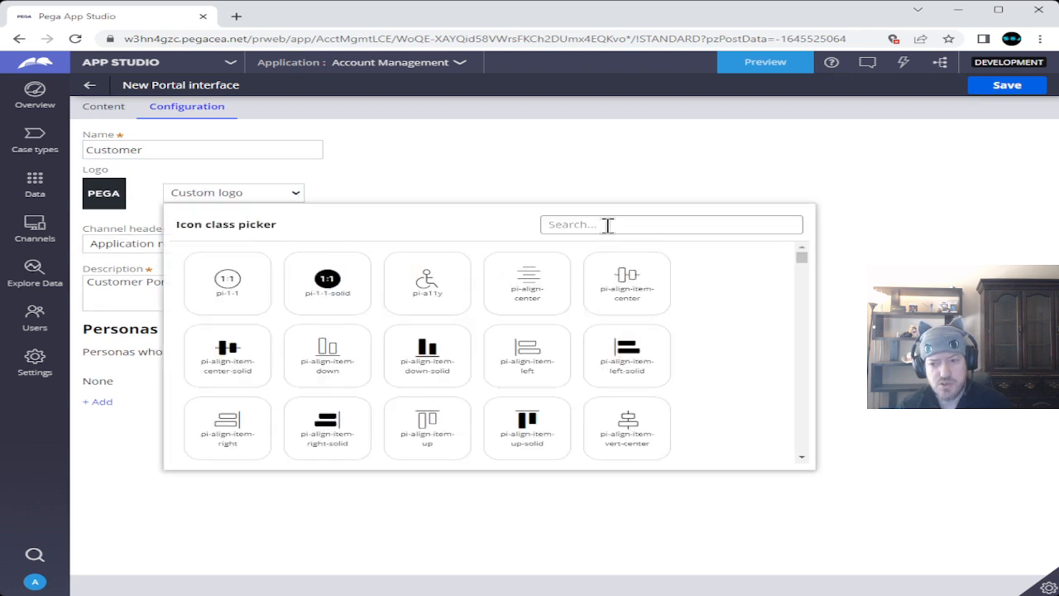
{"action": "left_click", "coordinate": [607, 225]}
{"action": "type", "text": "p"}
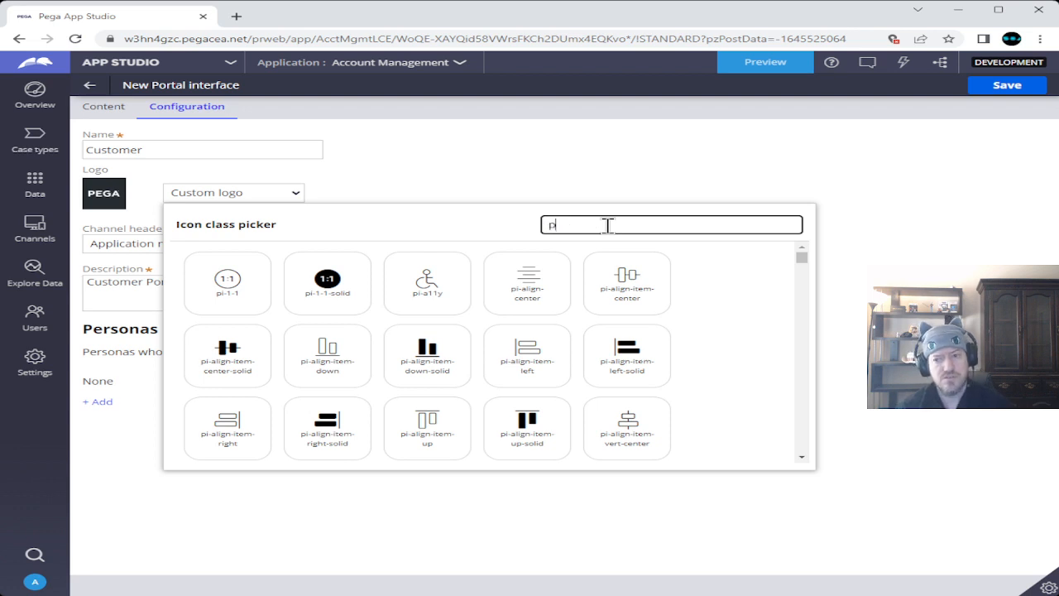
{"action": "type", "text": "i-dol"}
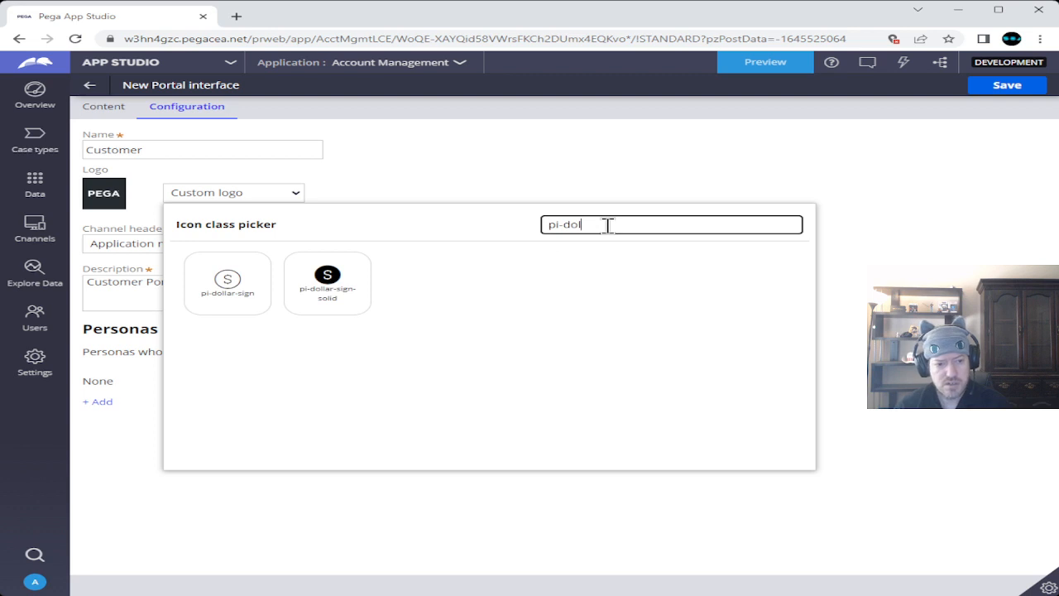
{"action": "left_click", "coordinate": [199, 299]}
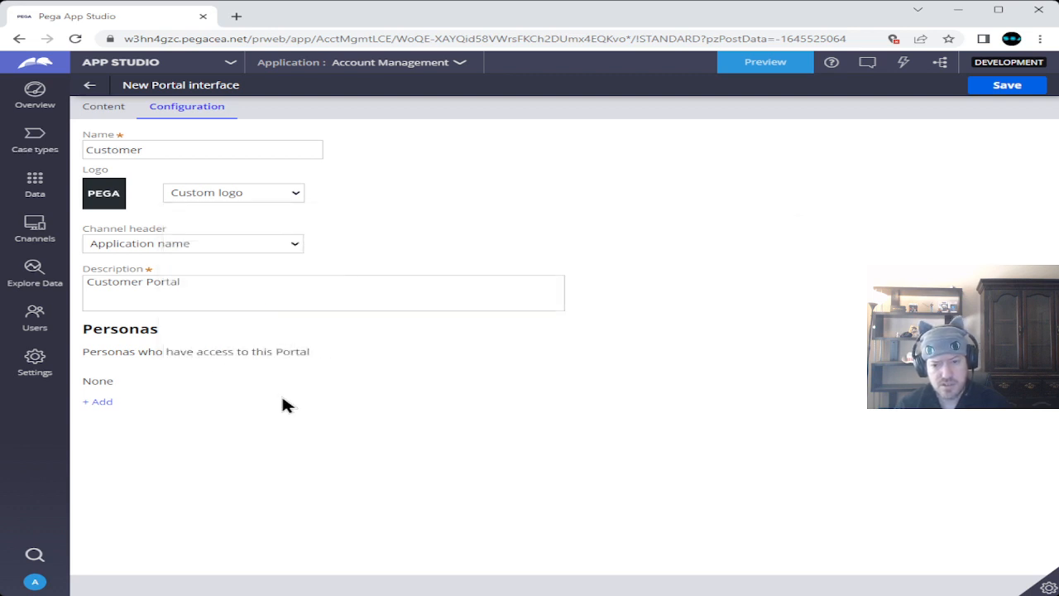
Set the portal's channel header to Application name + Channel name and save the portal.
{"action": "left_click", "coordinate": [268, 246]}
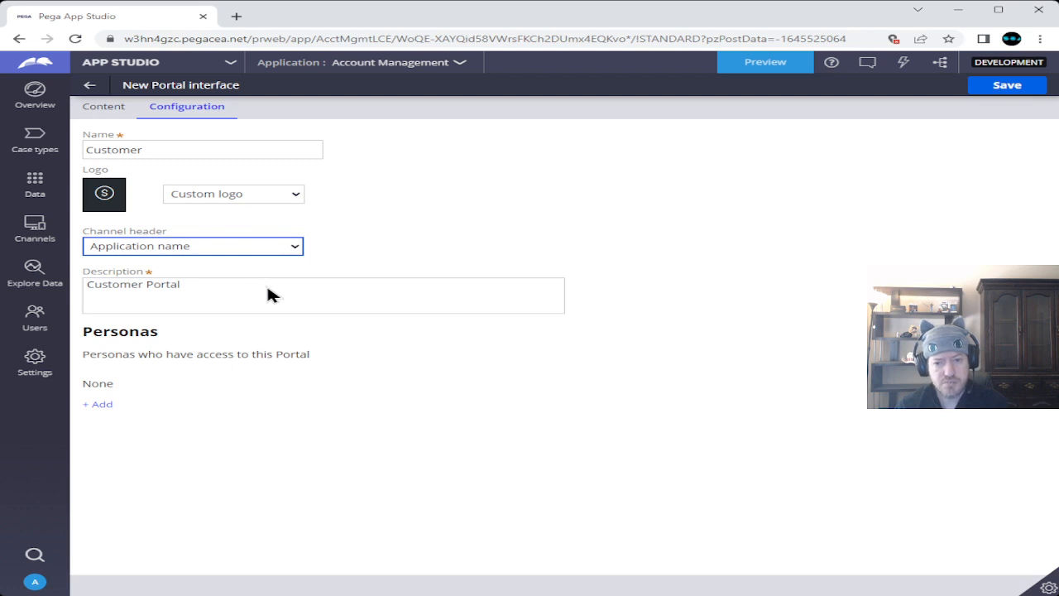
{"action": "left_click", "coordinate": [267, 295]}
{"action": "left_click", "coordinate": [335, 354]}
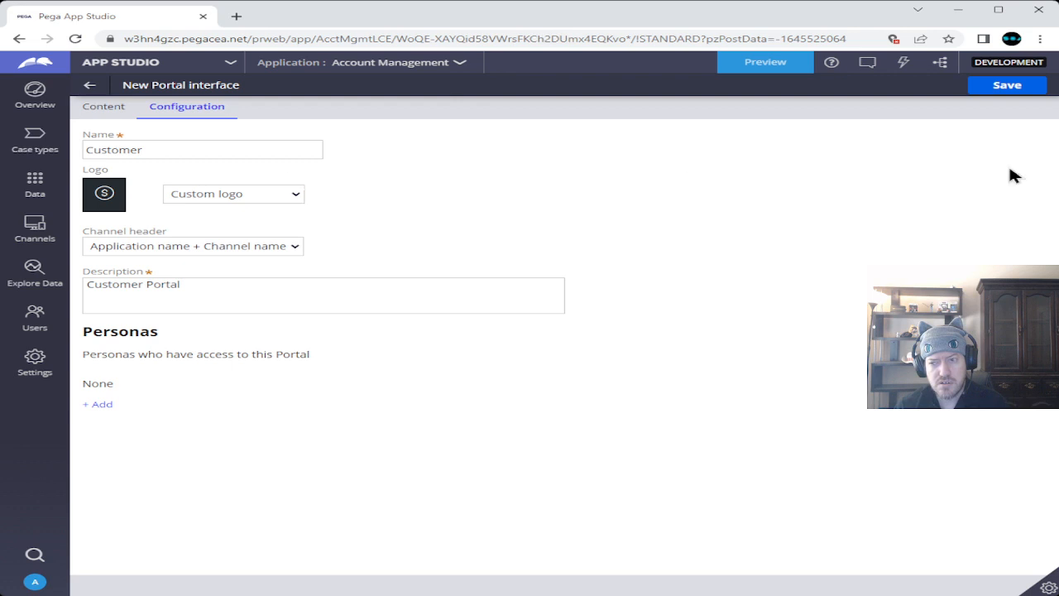
{"action": "left_click", "coordinate": [1003, 86]}
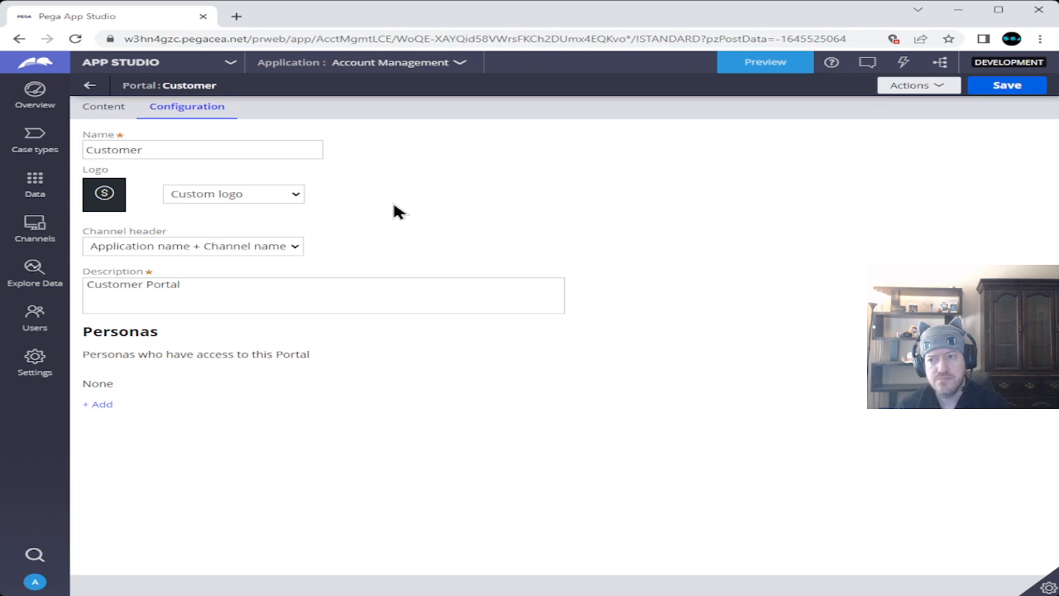
Check the portal's navigation preview and examine the Open account case type's life cycle, including its personas and channels.
{"action": "left_click", "coordinate": [94, 111]}
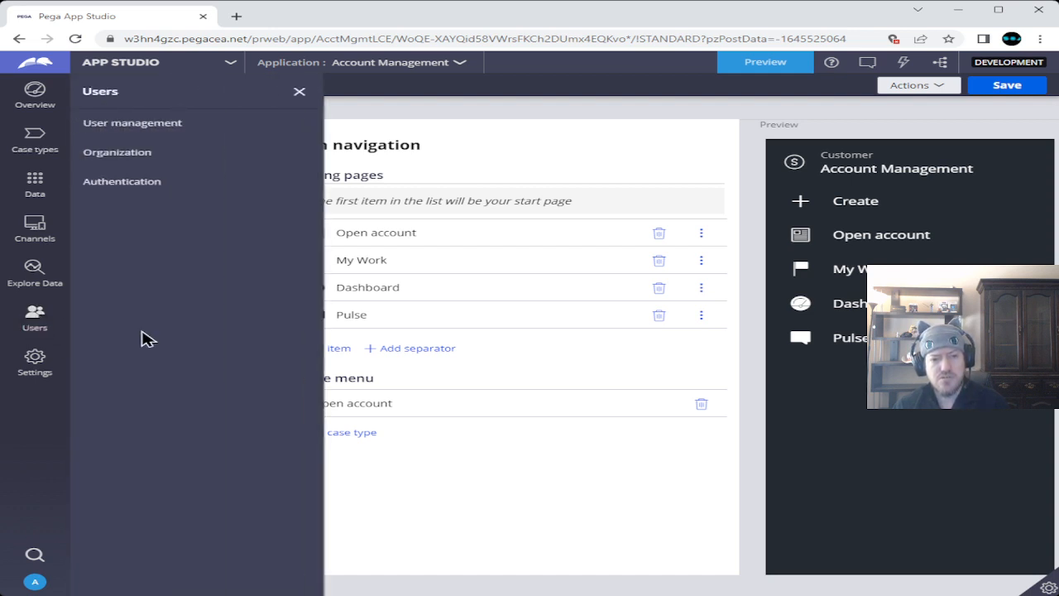
{"action": "left_click", "coordinate": [32, 143]}
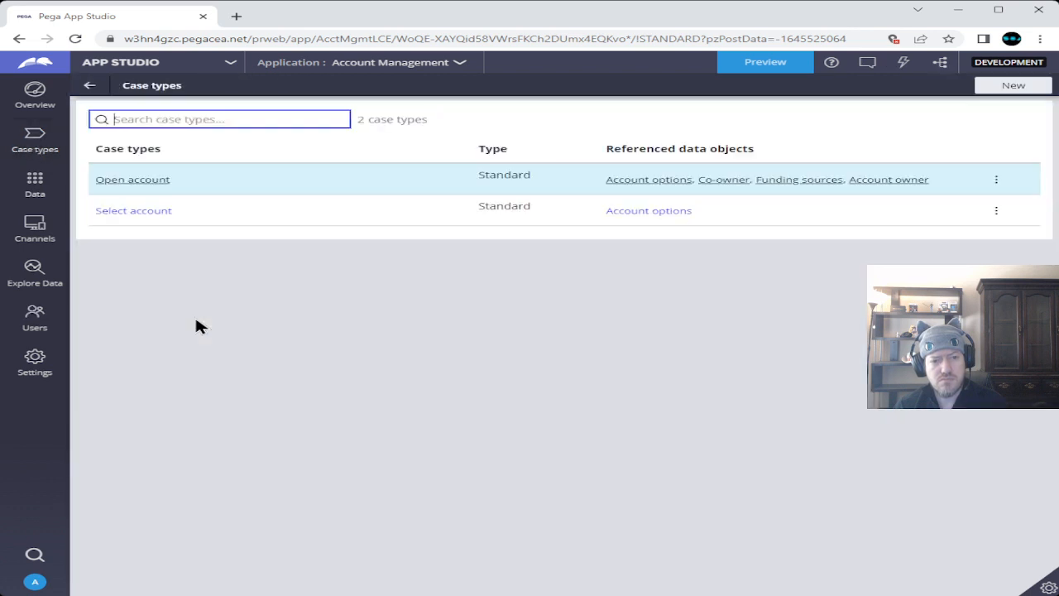
{"action": "left_click", "coordinate": [148, 189]}
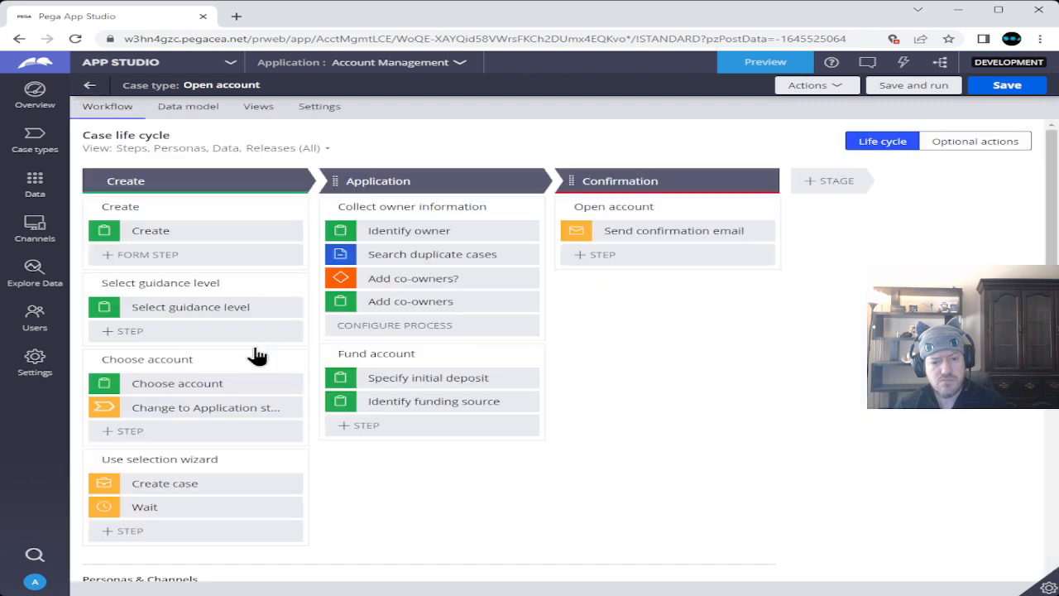
{"action": "scroll", "coordinate": [256, 354], "scroll_direction": "down", "scroll_amount": 4}
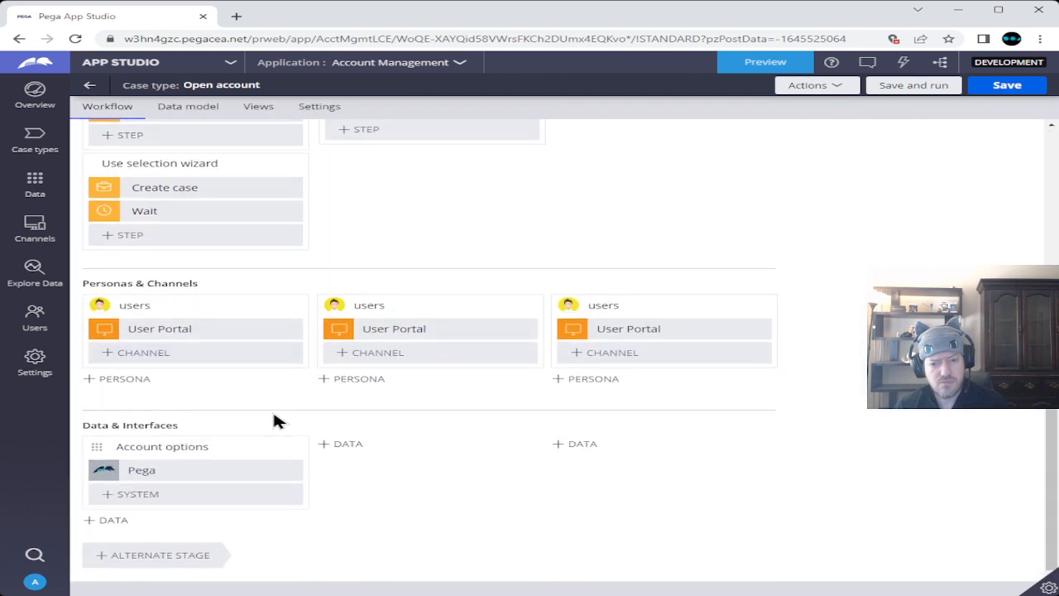
{"action": "scroll", "coordinate": [276, 418], "scroll_direction": "up", "scroll_amount": 4}
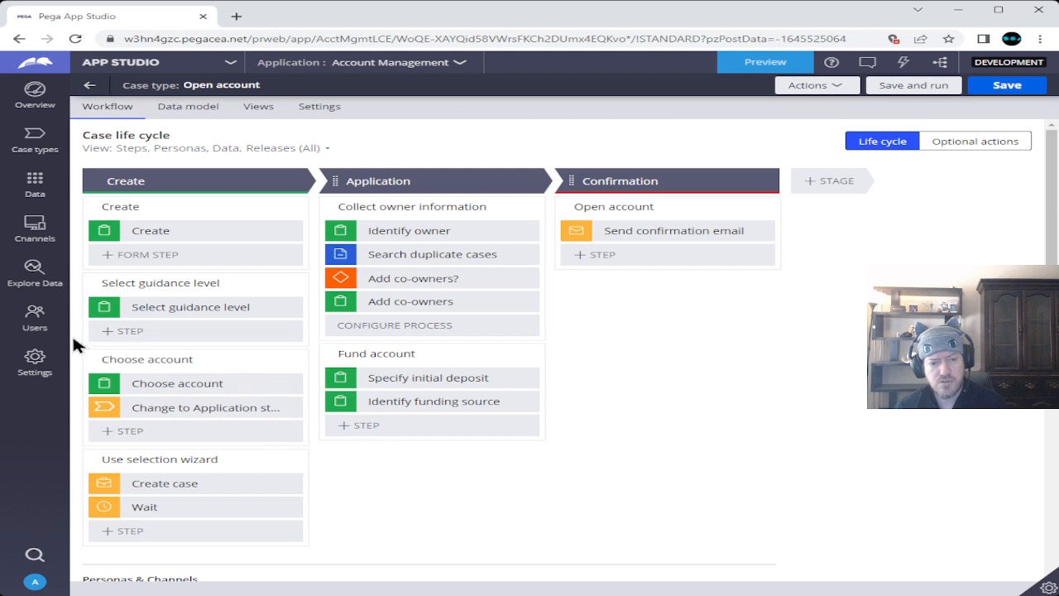
In user management, create a new persona named Customer with the fifth avatar.
{"action": "left_click", "coordinate": [37, 319]}
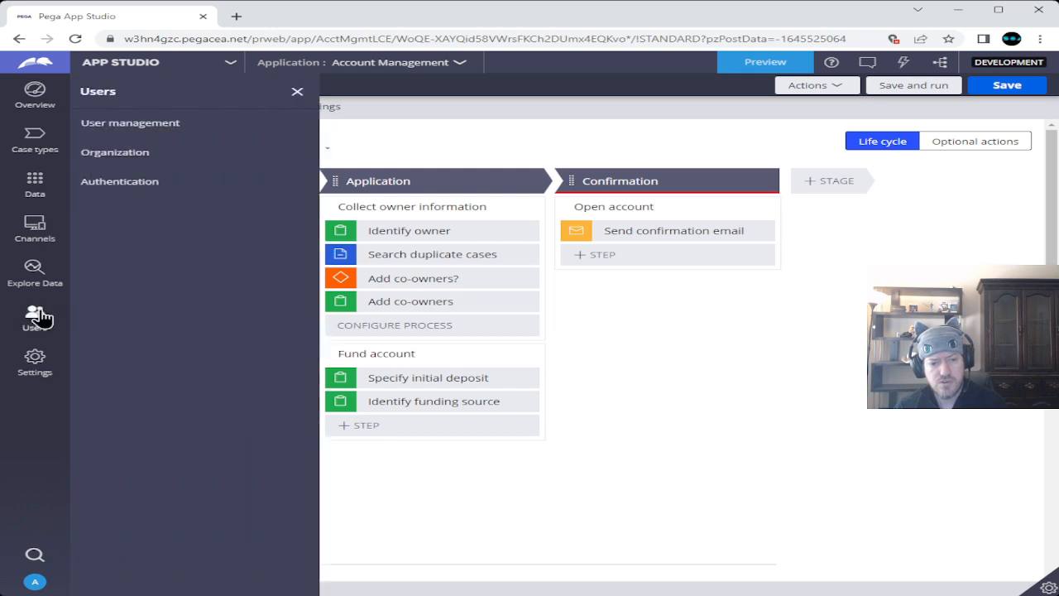
{"action": "left_click", "coordinate": [147, 130]}
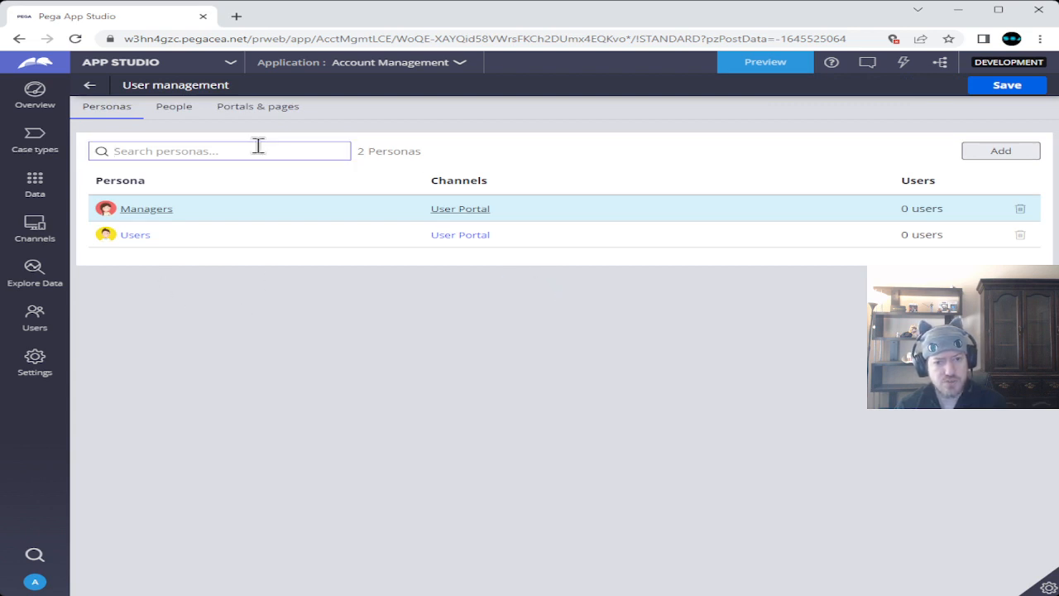
{"action": "left_click", "coordinate": [1019, 151]}
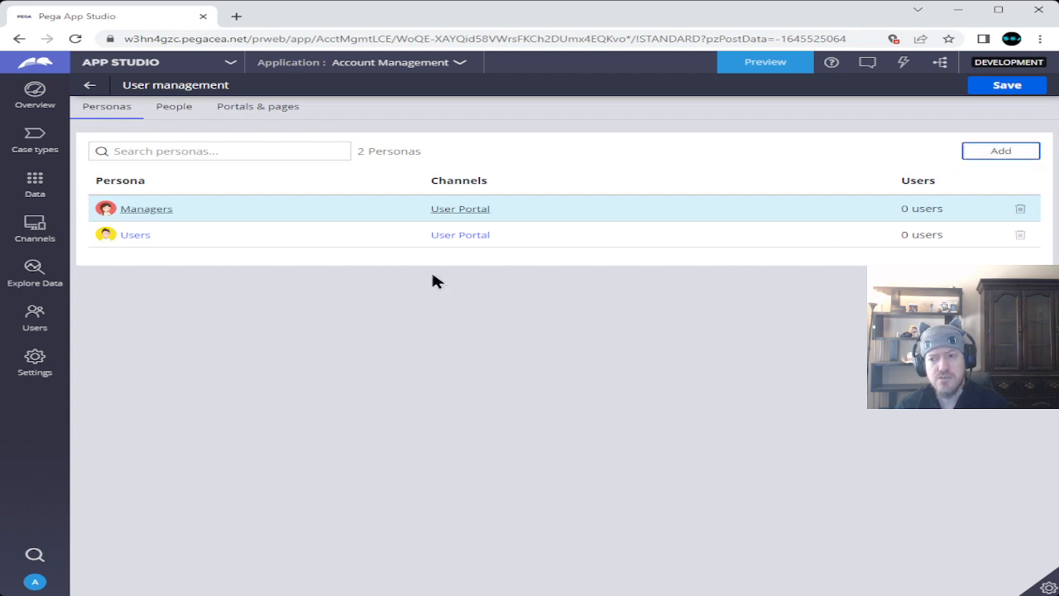
{"action": "type", "text": "Customer"}
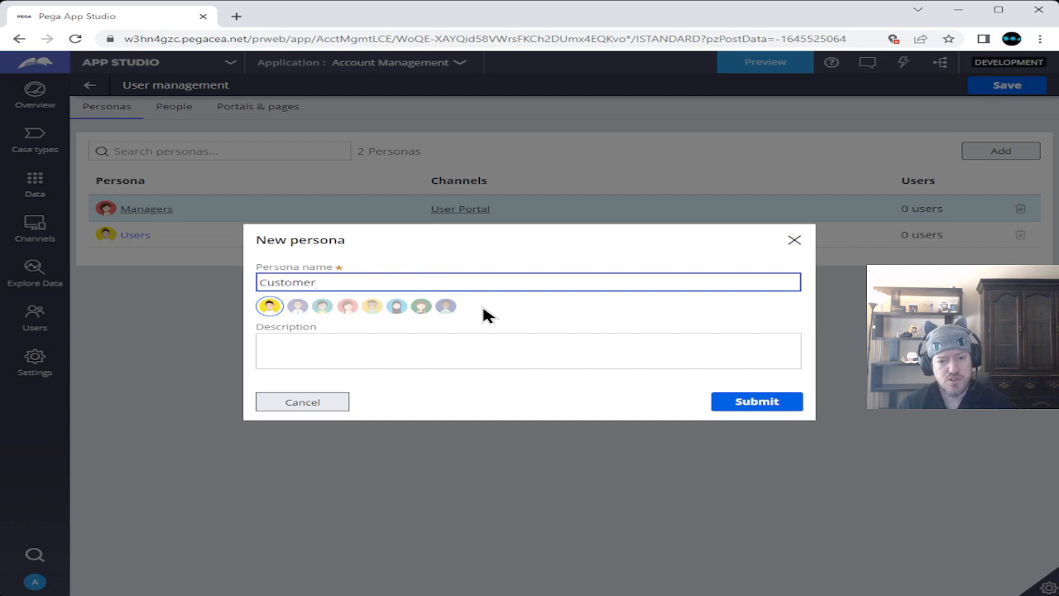
{"action": "left_click", "coordinate": [369, 307]}
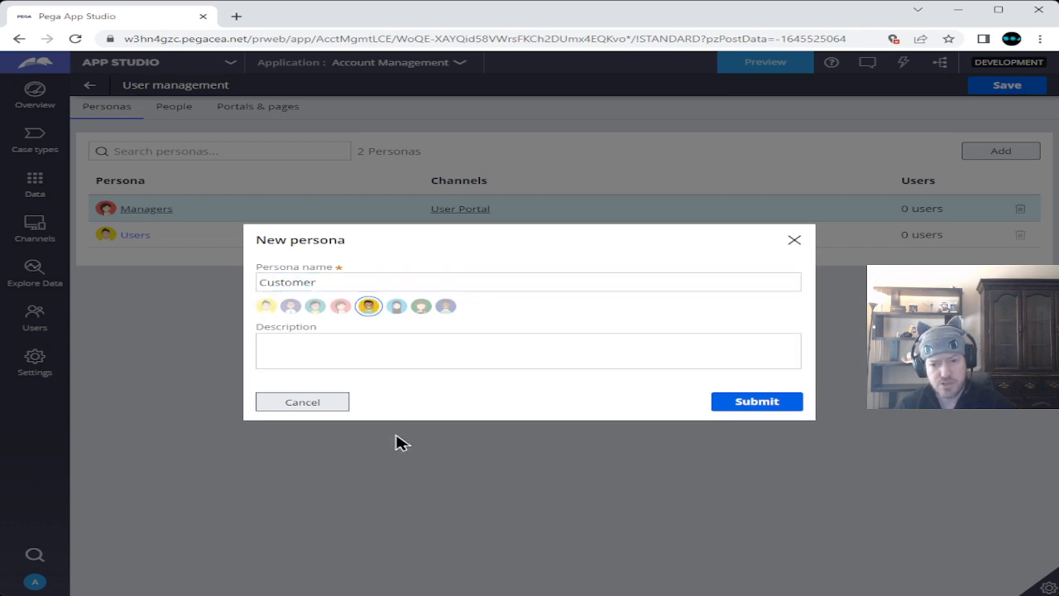
{"action": "left_click", "coordinate": [747, 410]}
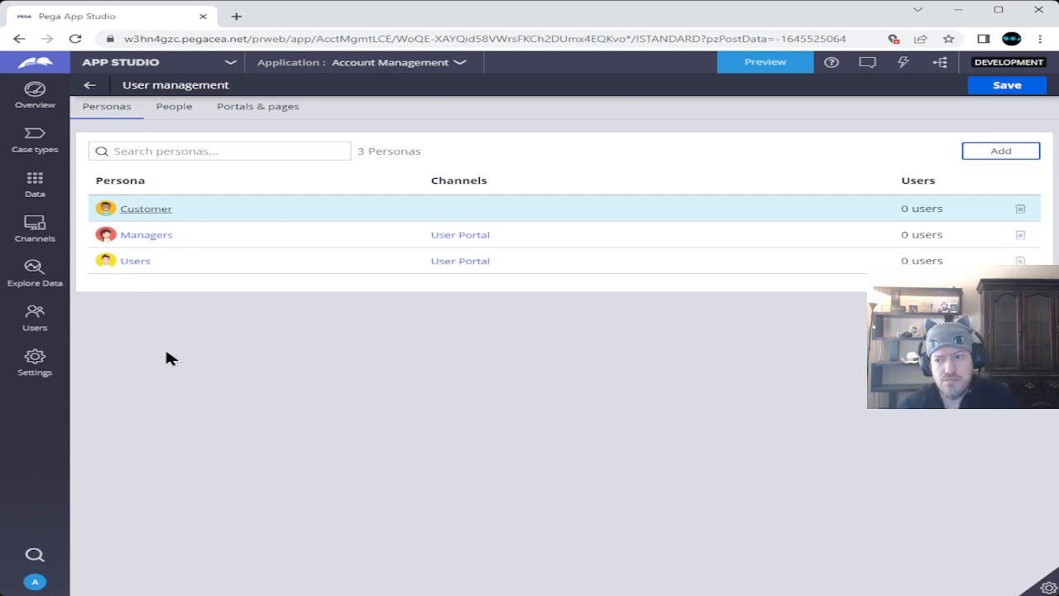
Check the Customer persona's case type access and assign the Customer portal as its default channel.
{"action": "left_click", "coordinate": [146, 211]}
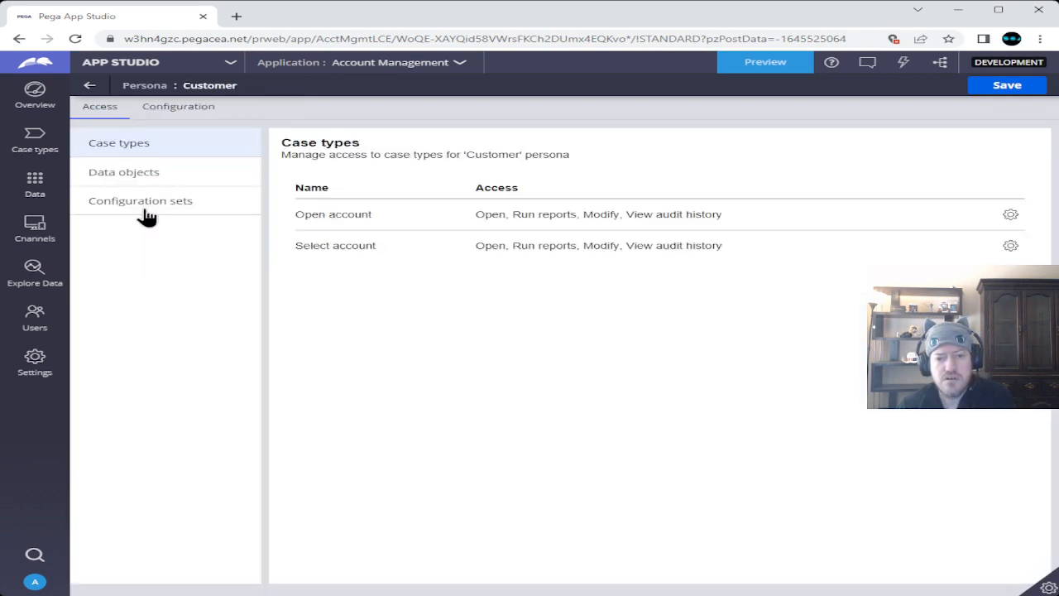
{"action": "left_click", "coordinate": [91, 87]}
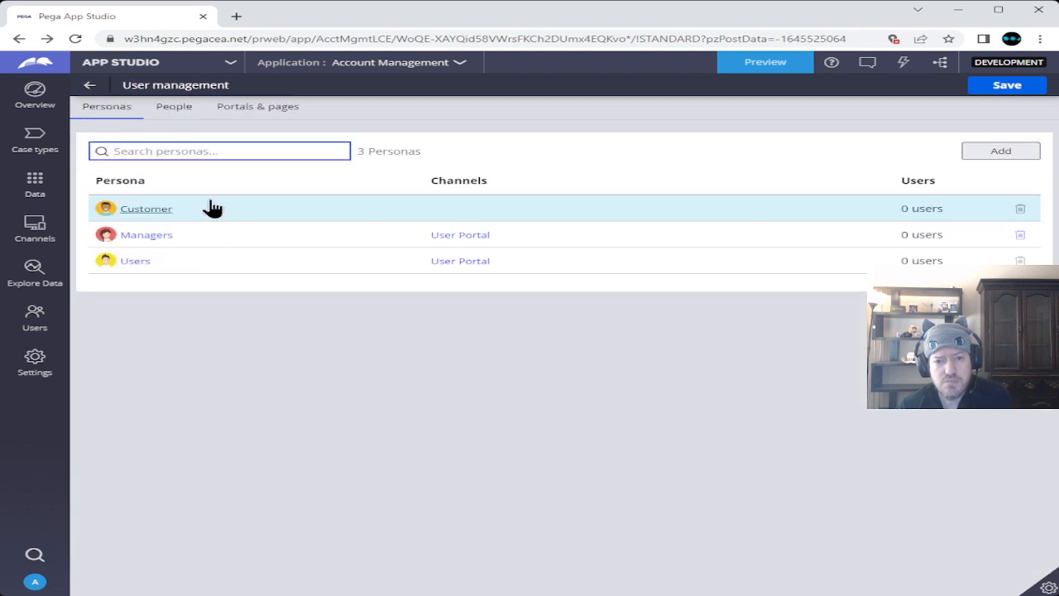
{"action": "left_click", "coordinate": [257, 109]}
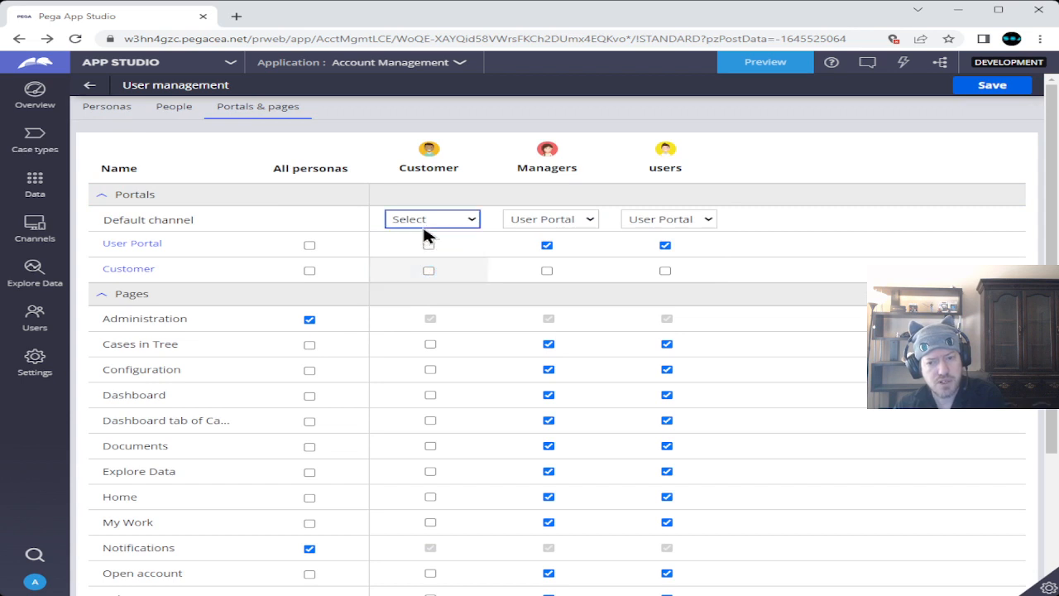
{"action": "left_click", "coordinate": [428, 268]}
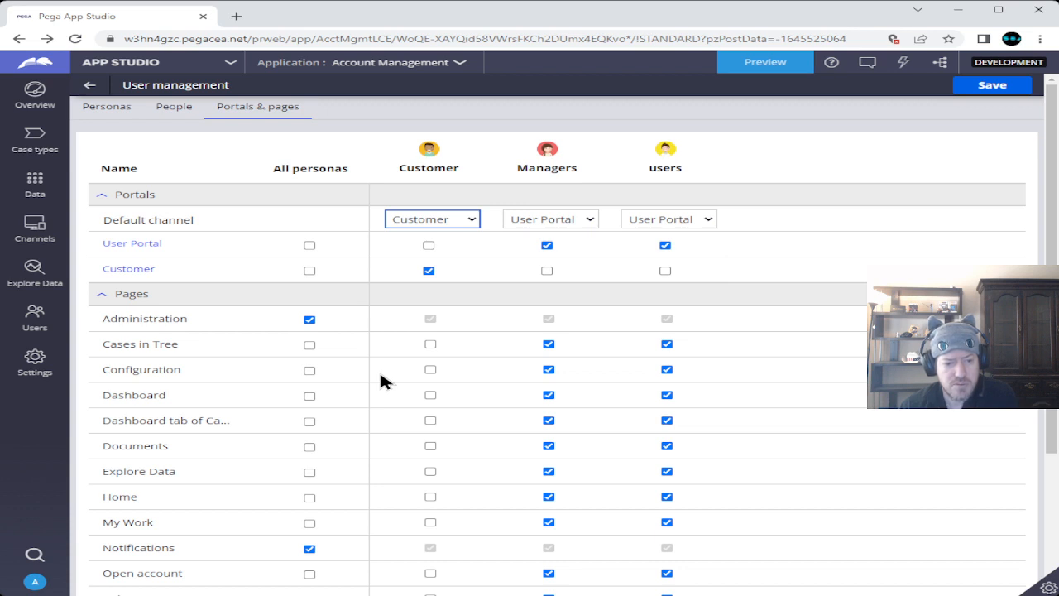
Grant the Customer persona access to the Dashboard, My Work, Open account and Pulse pages and save the changes.
{"action": "left_click", "coordinate": [430, 396]}
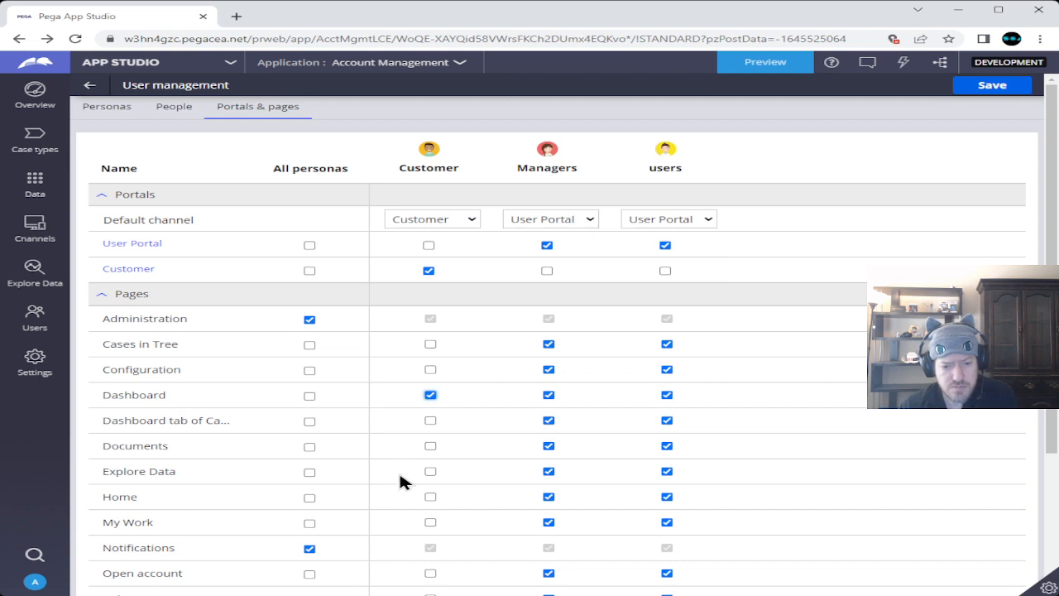
{"action": "scroll", "coordinate": [399, 475], "scroll_direction": "down", "scroll_amount": 3}
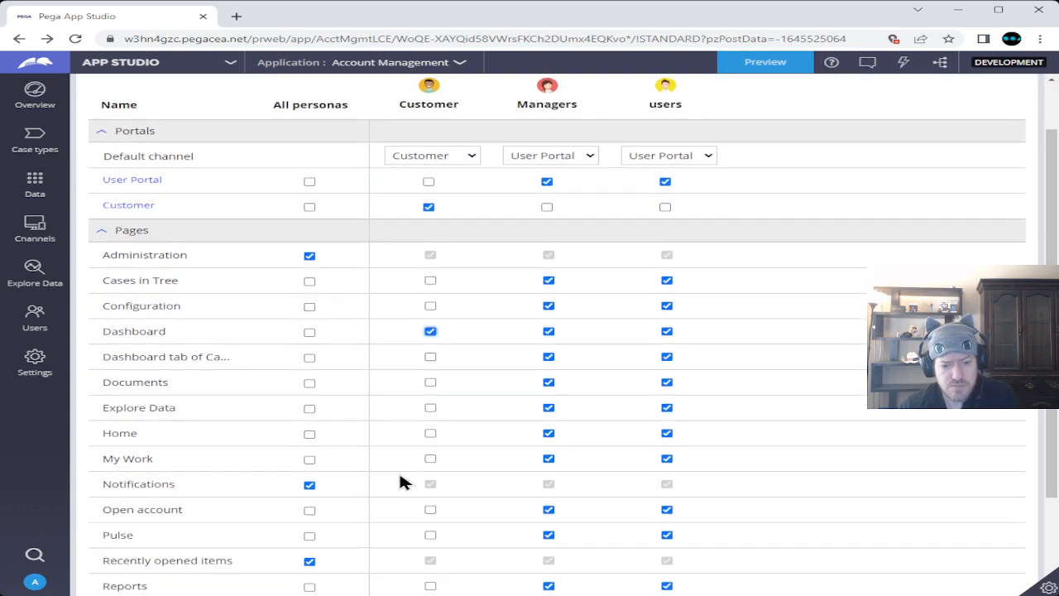
{"action": "scroll", "coordinate": [399, 482], "scroll_direction": "down", "scroll_amount": 2}
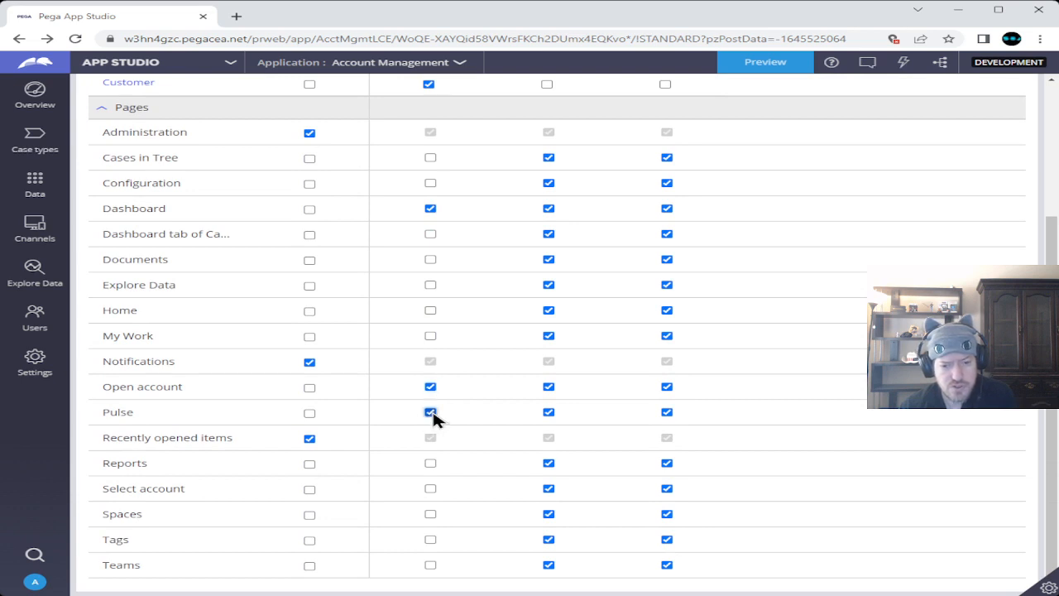
{"action": "left_click", "coordinate": [430, 336]}
{"action": "scroll", "coordinate": [393, 380], "scroll_direction": "up", "scroll_amount": 3}
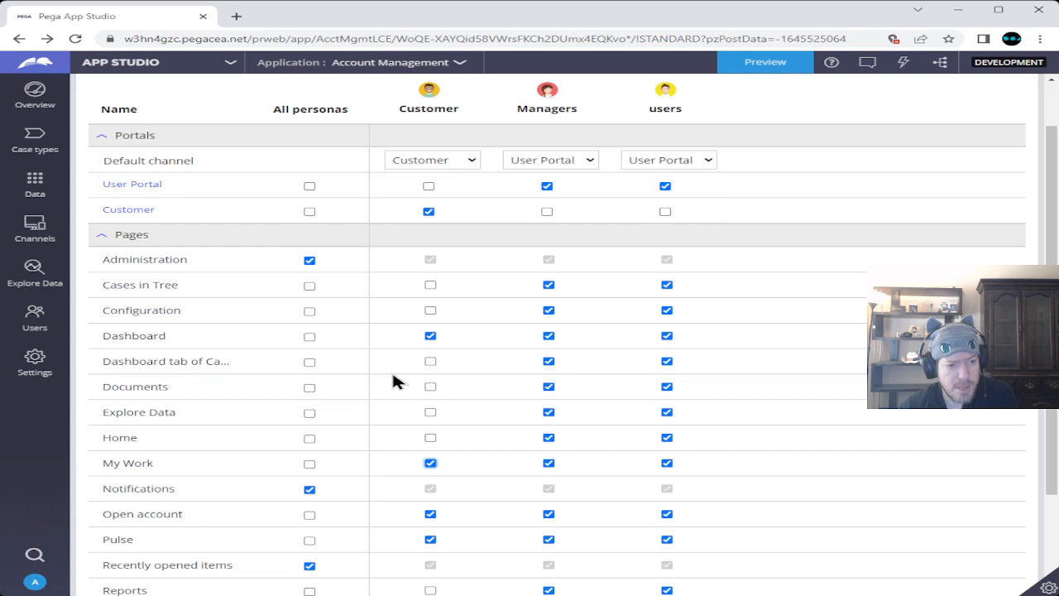
{"action": "scroll", "coordinate": [393, 381], "scroll_direction": "down", "scroll_amount": 3}
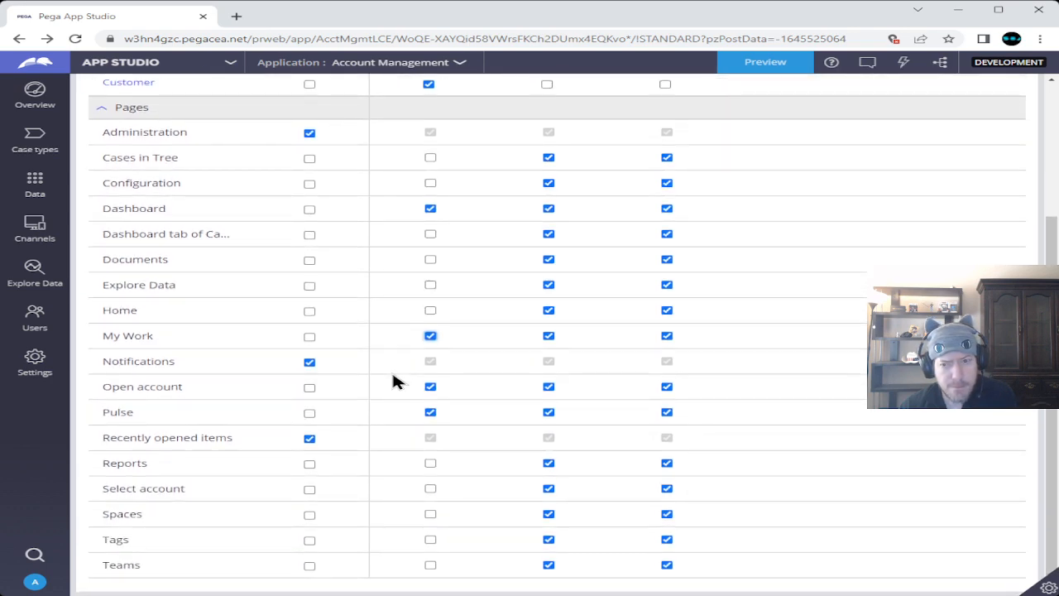
{"action": "scroll", "coordinate": [393, 380], "scroll_direction": "up", "scroll_amount": 4}
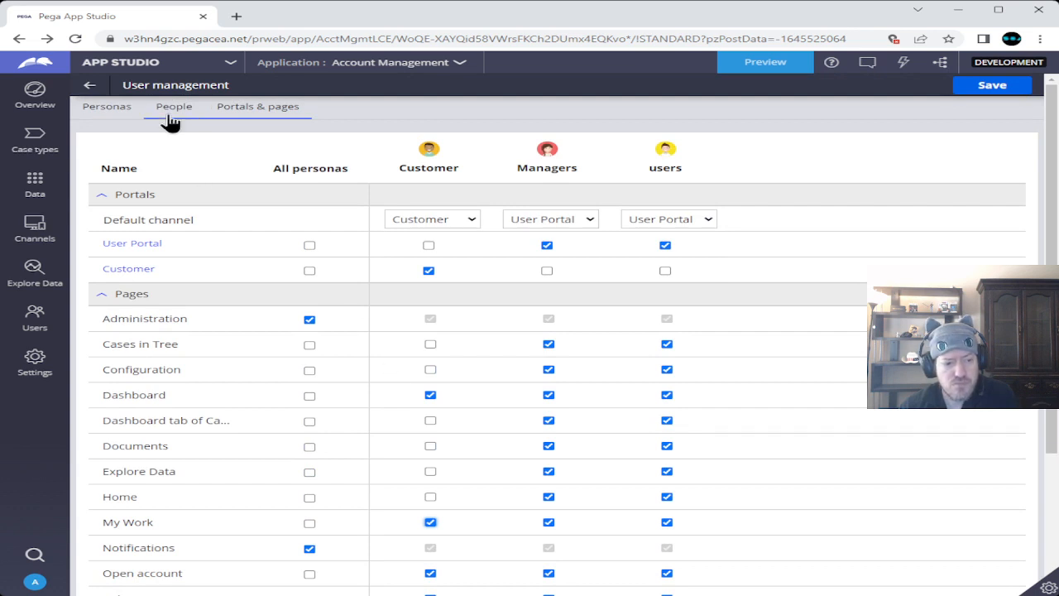
{"action": "left_click", "coordinate": [989, 85]}
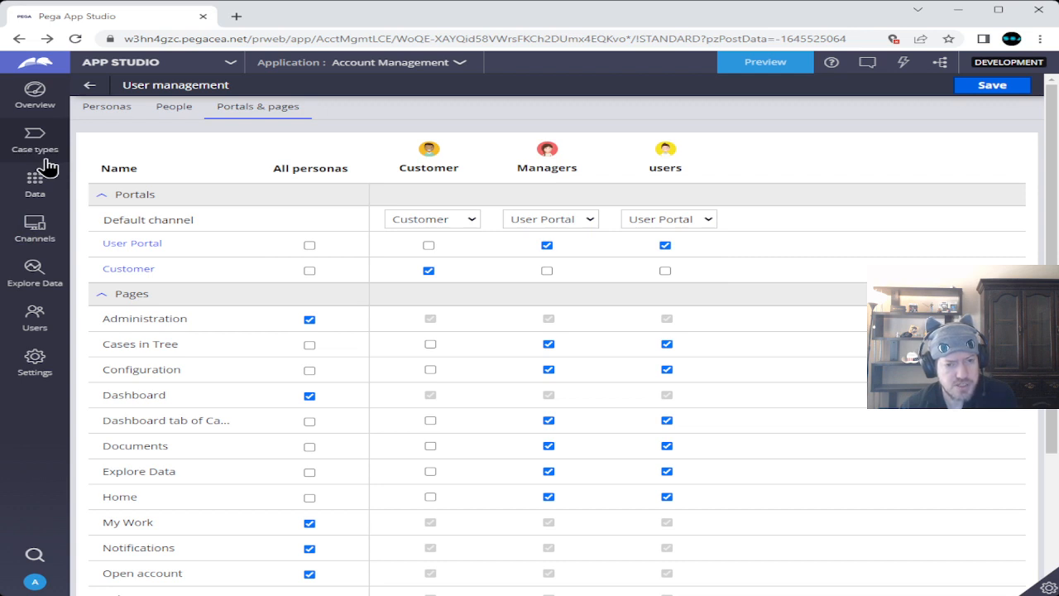
Check the application's channel interfaces and case types, and examine the general settings of the Open account case type.
{"action": "left_click", "coordinate": [36, 225]}
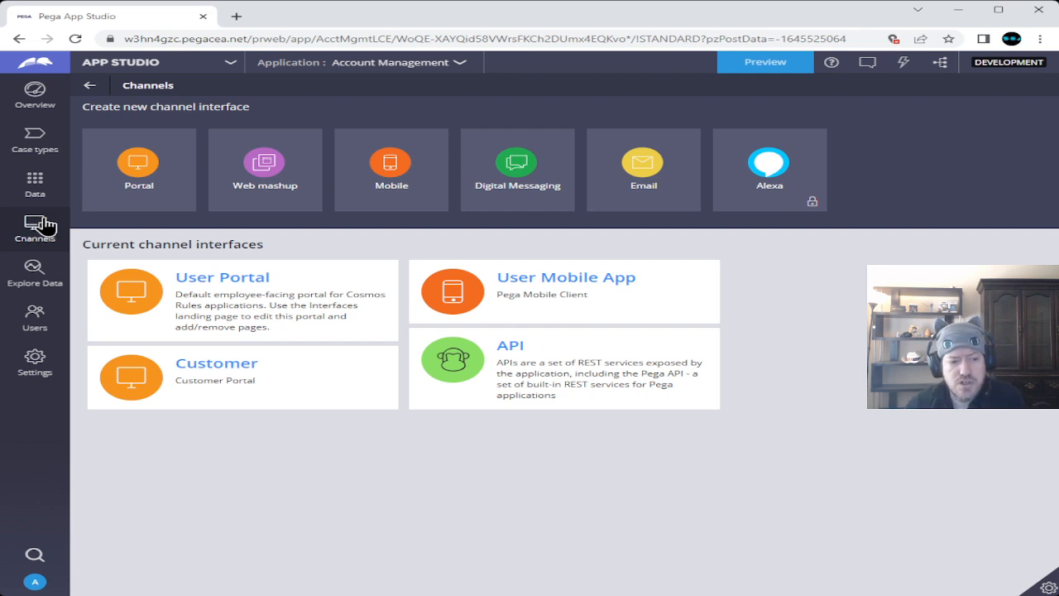
{"action": "left_click", "coordinate": [37, 142]}
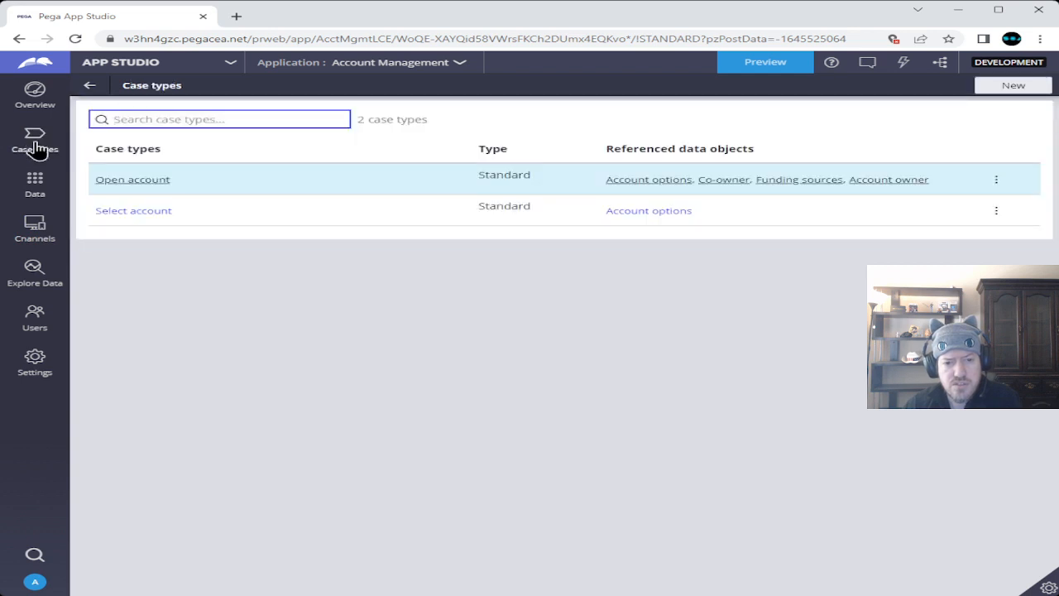
{"action": "left_click", "coordinate": [107, 182]}
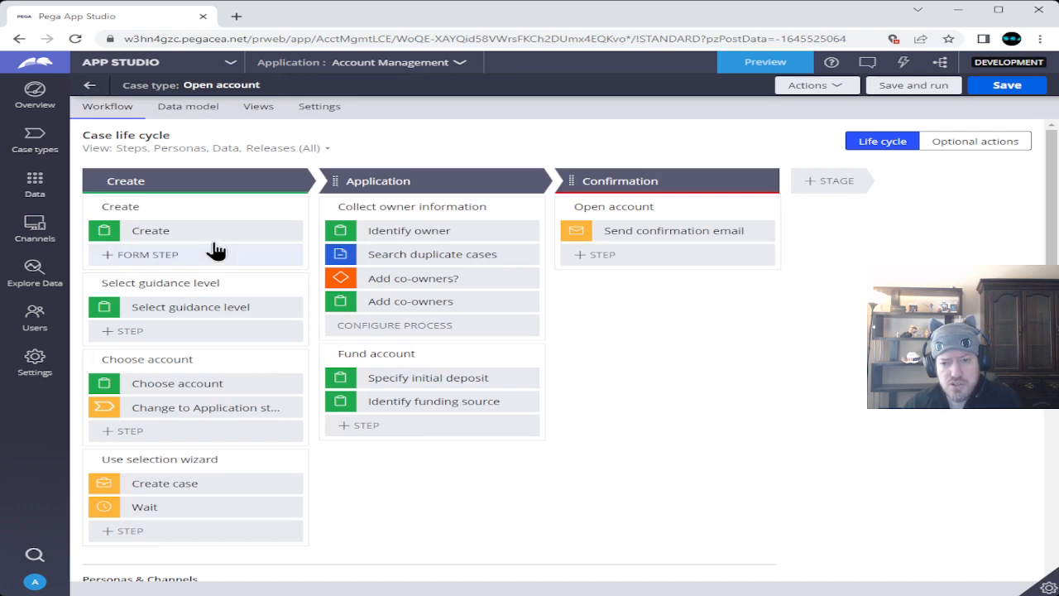
{"action": "left_click", "coordinate": [320, 117]}
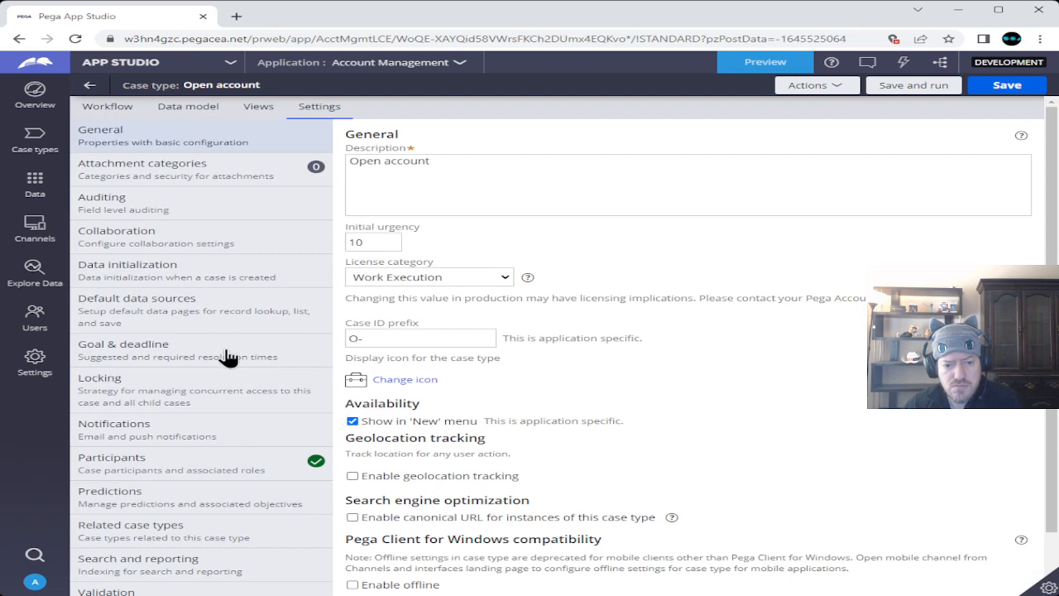
{"action": "scroll", "coordinate": [227, 356], "scroll_direction": "down", "scroll_amount": 1}
{"action": "scroll", "coordinate": [227, 356], "scroll_direction": "down", "scroll_amount": 1}
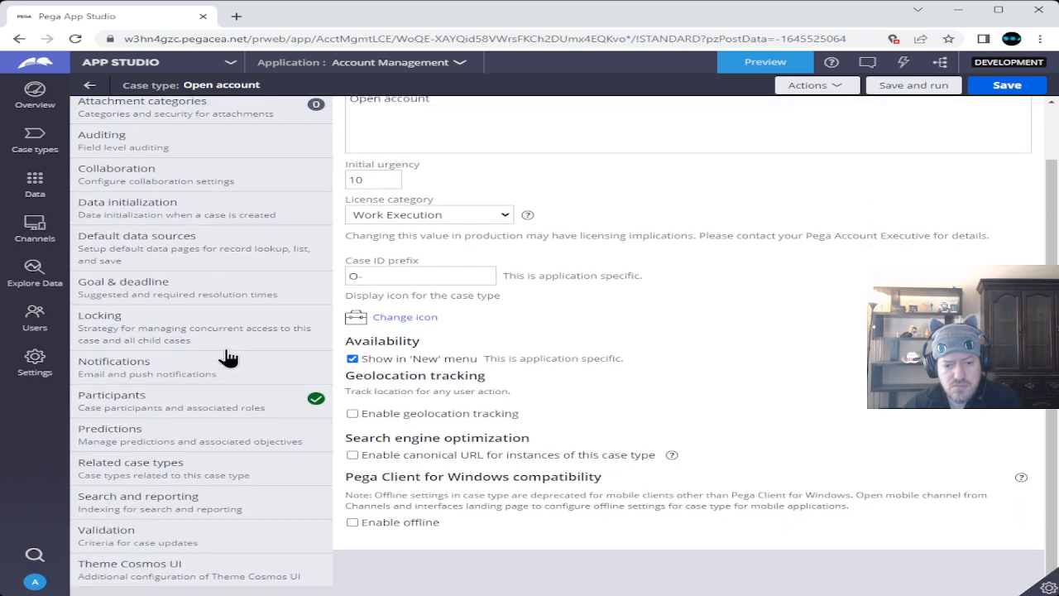
{"action": "scroll", "coordinate": [228, 355], "scroll_direction": "up", "scroll_amount": 1}
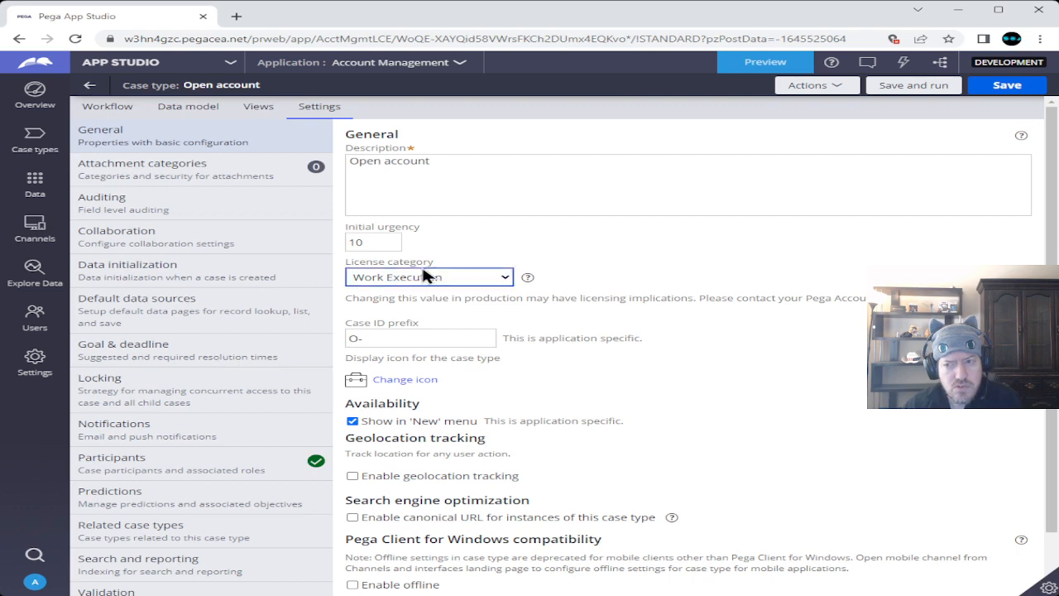
Preview the Account Management application and switch the preview from the User Portal to the Customer portal.
{"action": "left_click", "coordinate": [757, 66]}
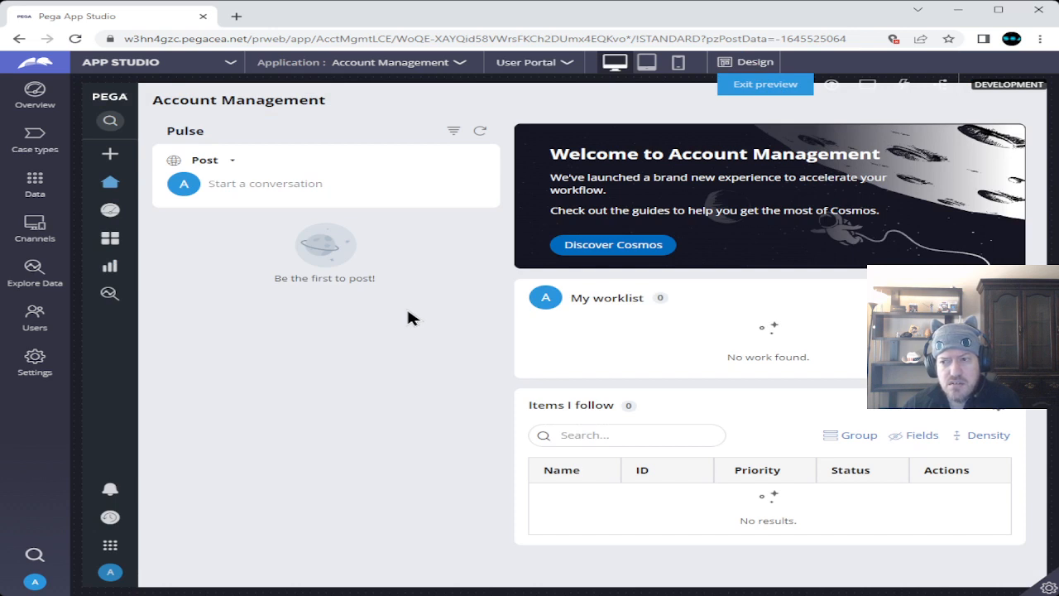
{"action": "mouse_move", "coordinate": [112, 157]}
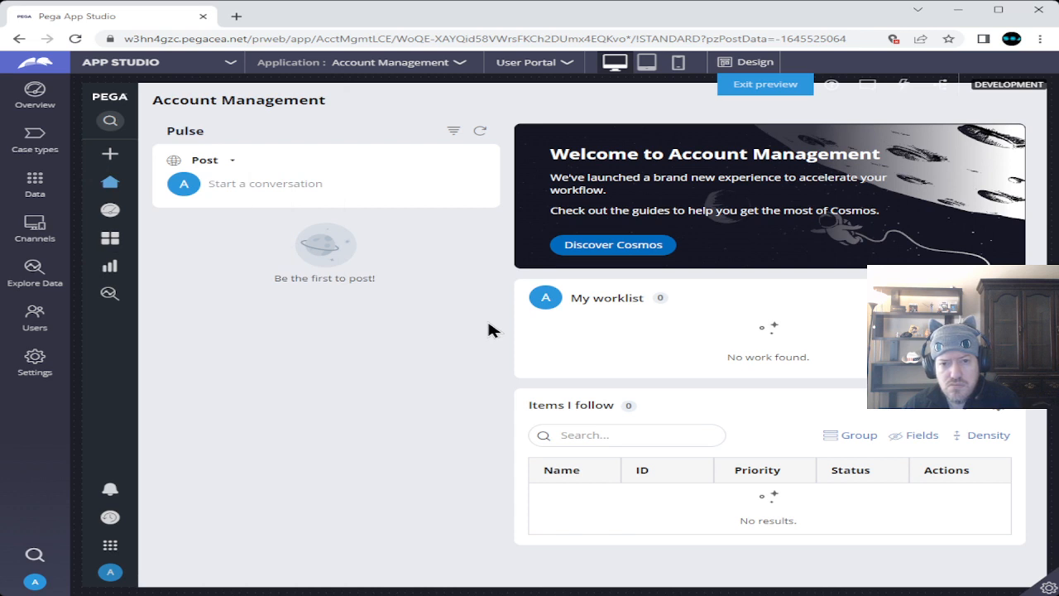
{"action": "left_click", "coordinate": [460, 71]}
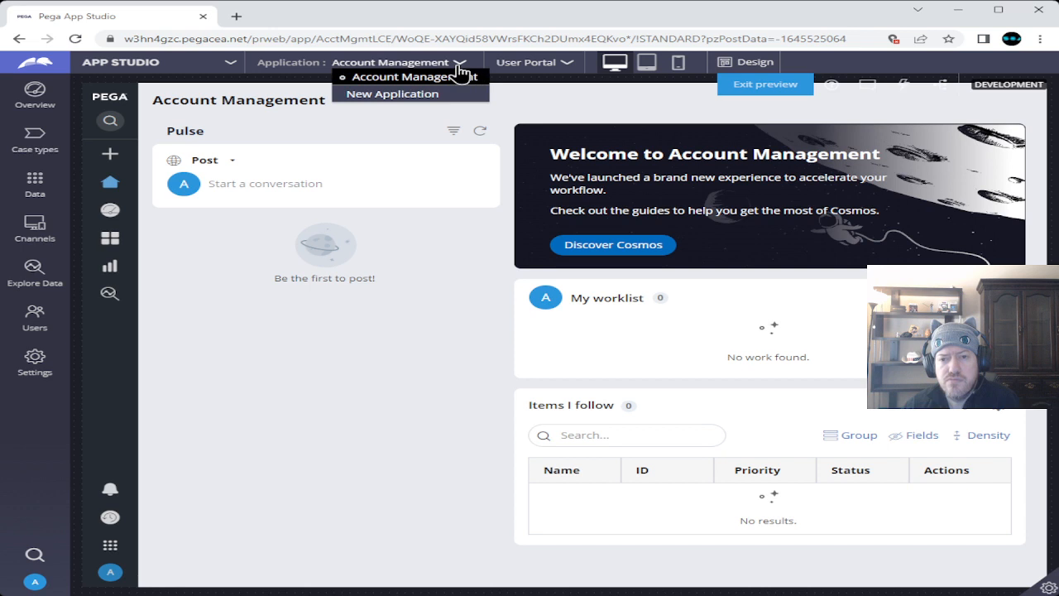
{"action": "left_click", "coordinate": [567, 63]}
{"action": "left_click", "coordinate": [567, 64]}
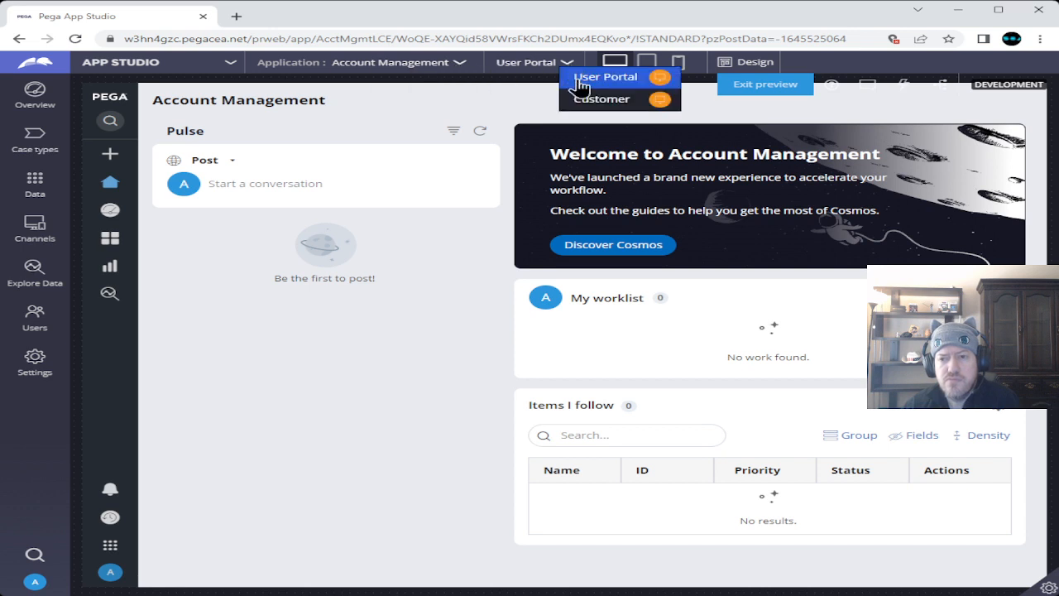
{"action": "left_click", "coordinate": [601, 103]}
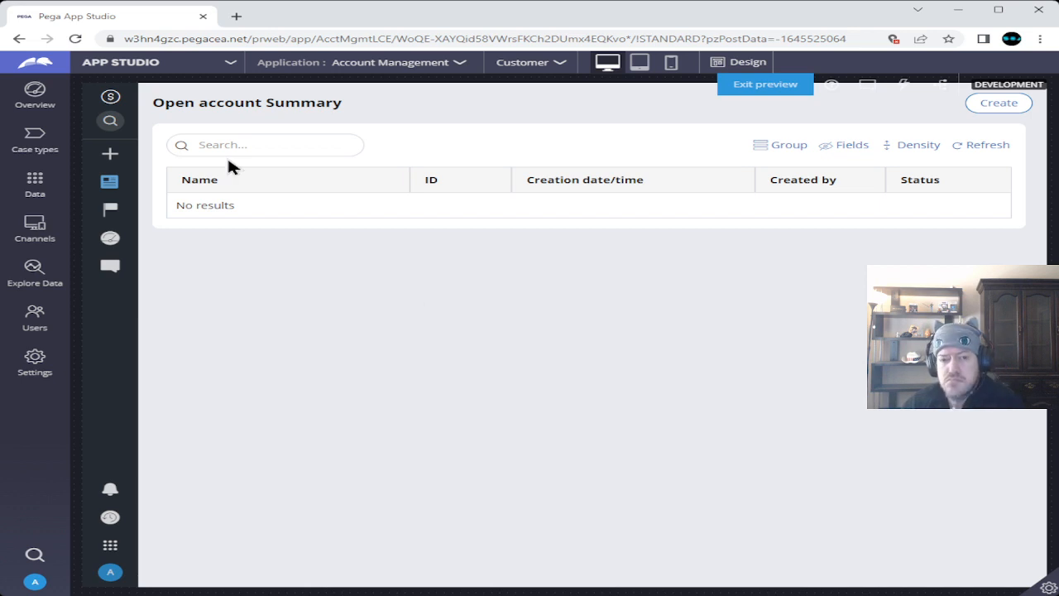
{"action": "mouse_move", "coordinate": [106, 183]}
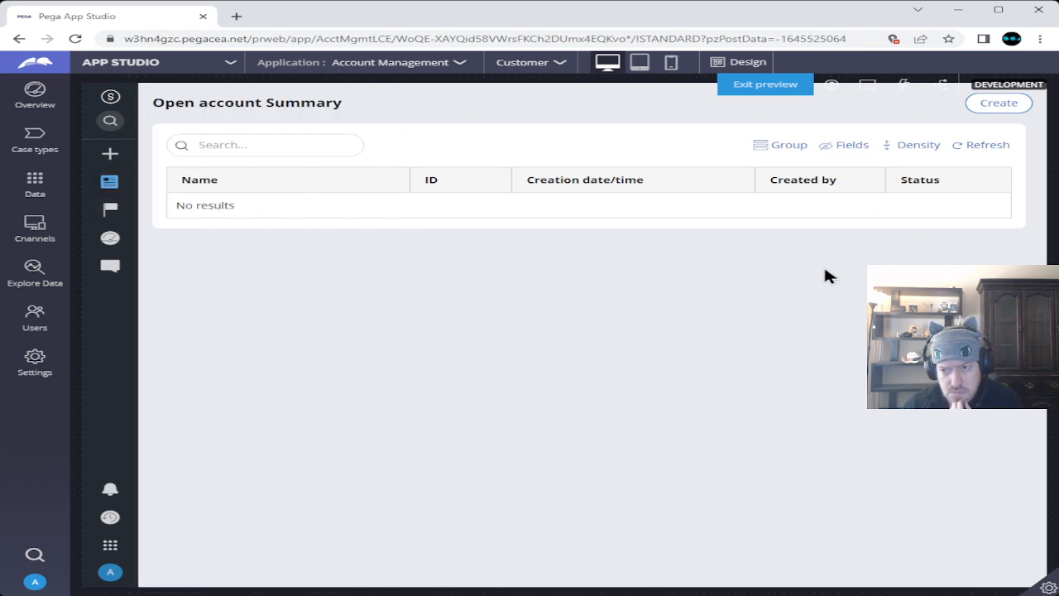
Turn on design mode in the Customer portal preview and open the Open account content section's region A for adding elements.
{"action": "left_click", "coordinate": [741, 62]}
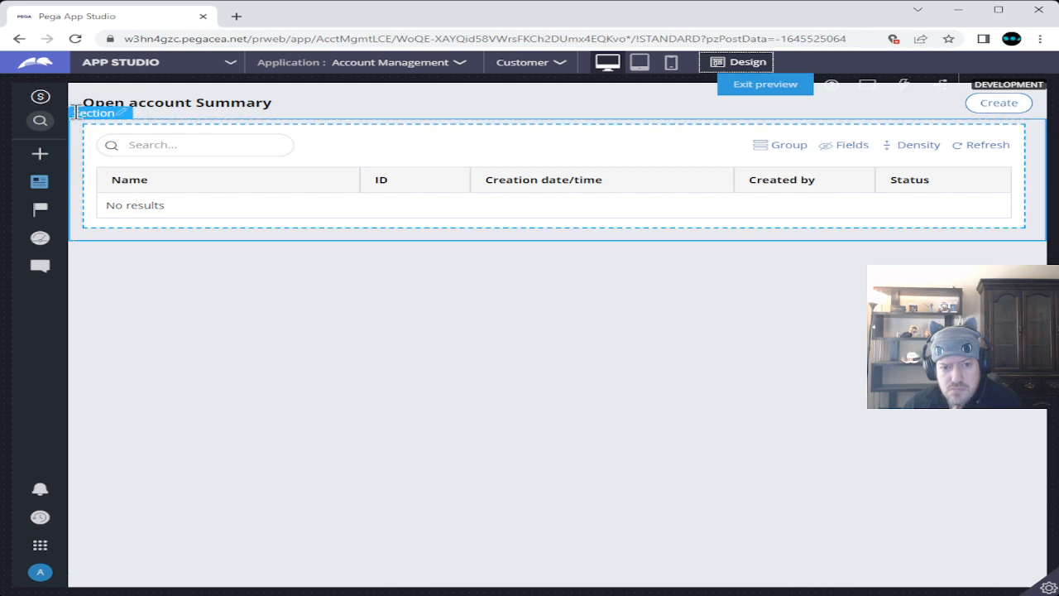
{"action": "left_click", "coordinate": [120, 115]}
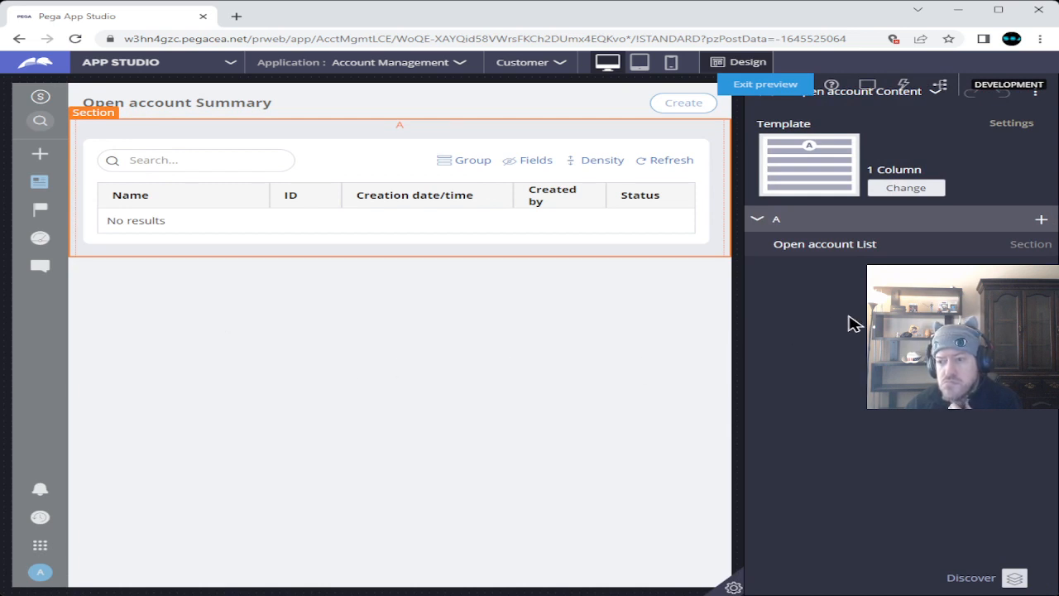
{"action": "left_click", "coordinate": [1041, 221]}
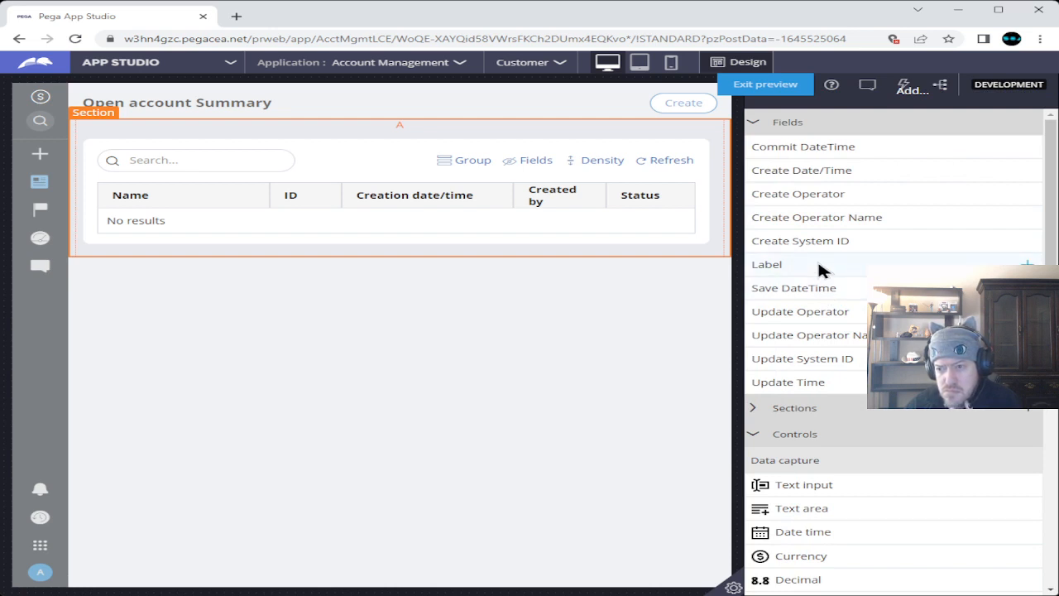
Examine the fields, sections and controls that can be added to the Open account content section.
{"action": "scroll", "coordinate": [817, 259], "scroll_direction": "down", "scroll_amount": 4}
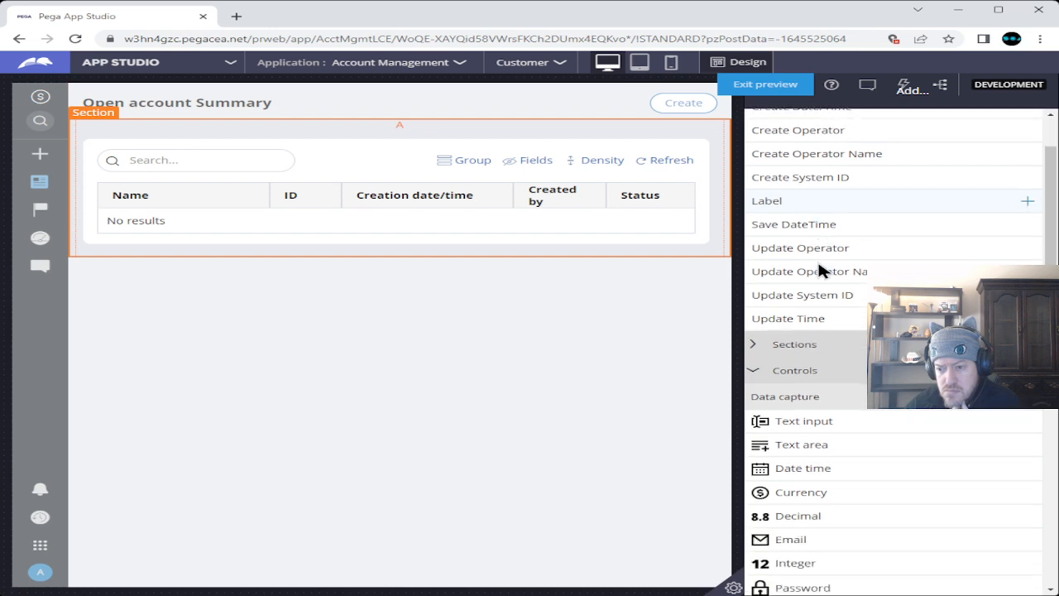
{"action": "scroll", "coordinate": [818, 267], "scroll_direction": "down", "scroll_amount": 8}
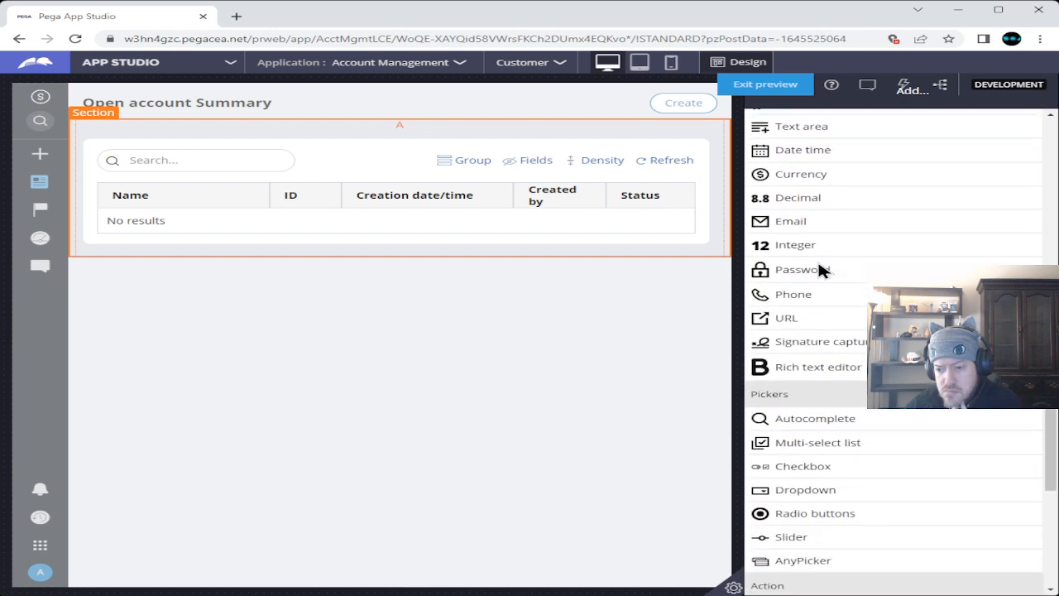
{"action": "scroll", "coordinate": [819, 266], "scroll_direction": "up", "scroll_amount": 6}
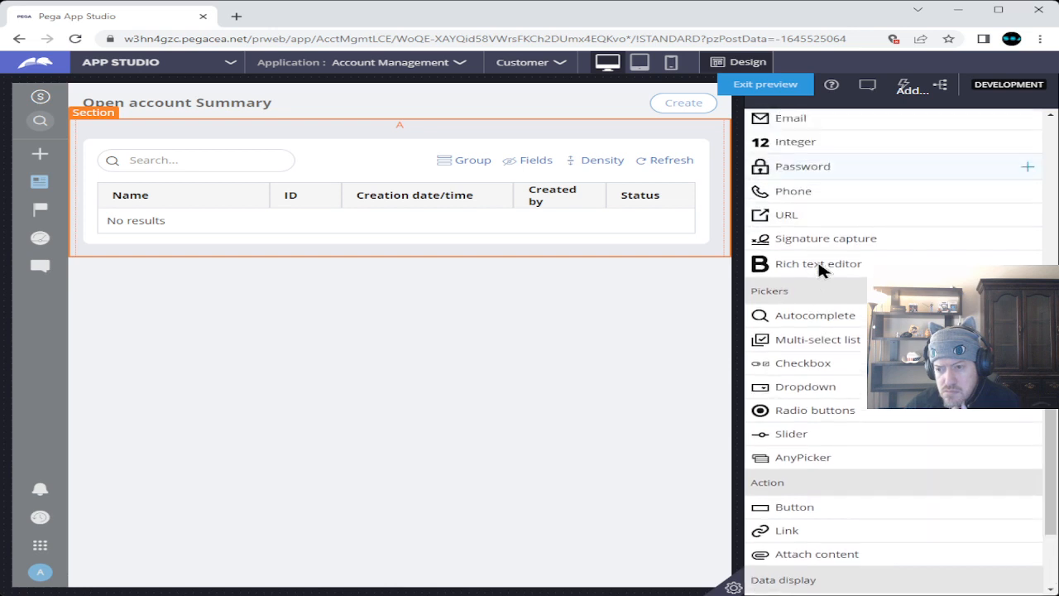
{"action": "scroll", "coordinate": [819, 266], "scroll_direction": "up", "scroll_amount": 1}
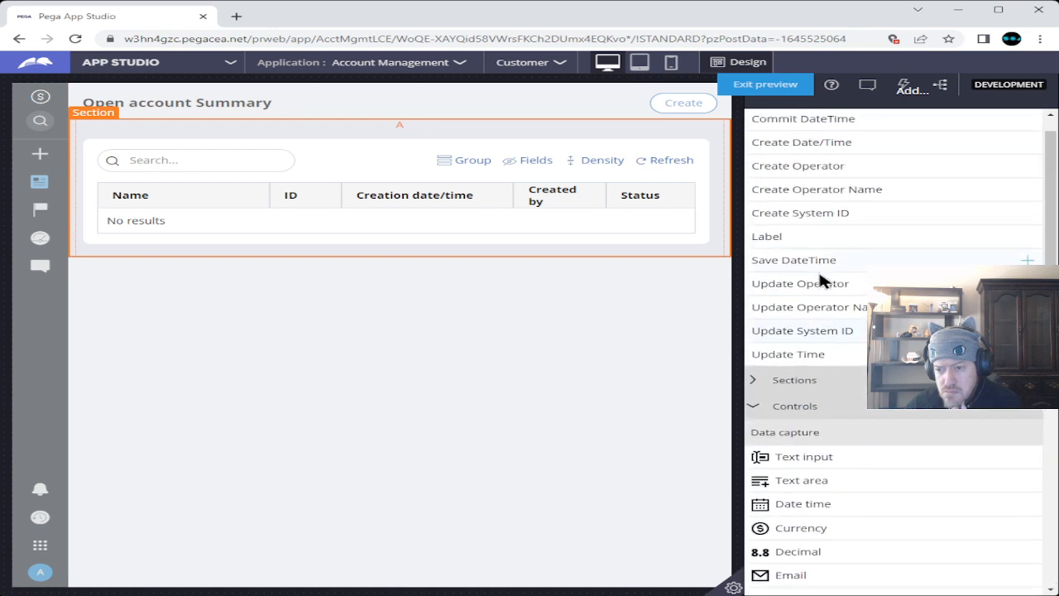
{"action": "scroll", "coordinate": [830, 296], "scroll_direction": "up", "scroll_amount": 1}
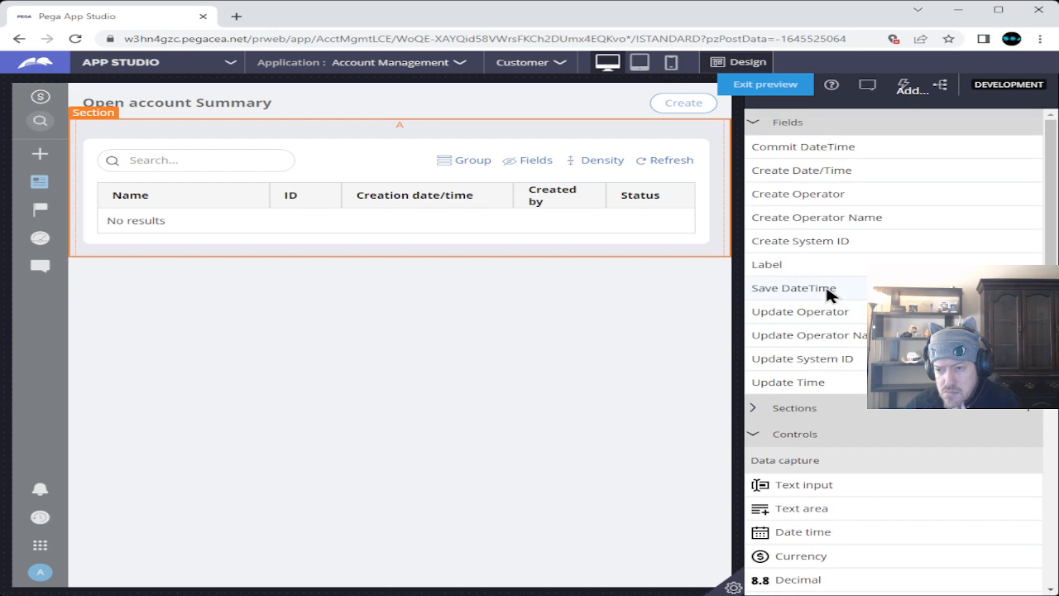
{"action": "left_click", "coordinate": [756, 413]}
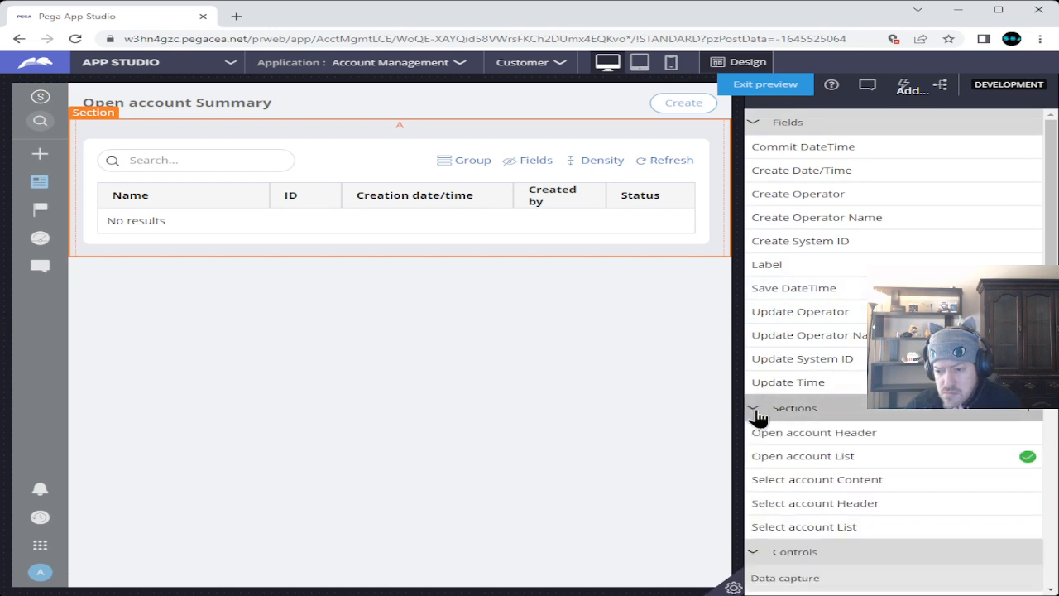
{"action": "scroll", "coordinate": [817, 366], "scroll_direction": "down", "scroll_amount": 2}
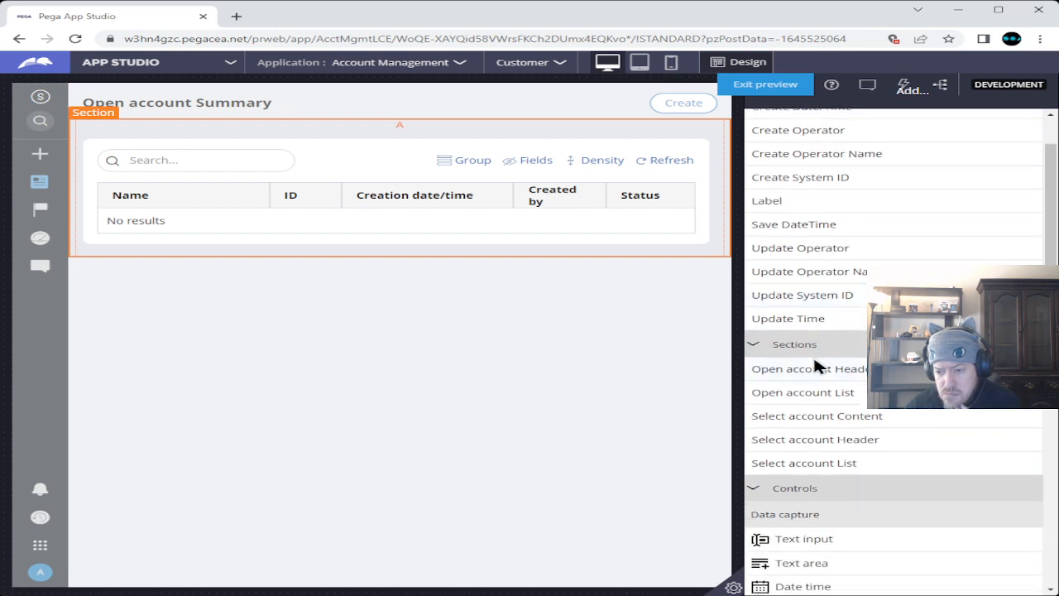
{"action": "scroll", "coordinate": [817, 366], "scroll_direction": "down", "scroll_amount": 2}
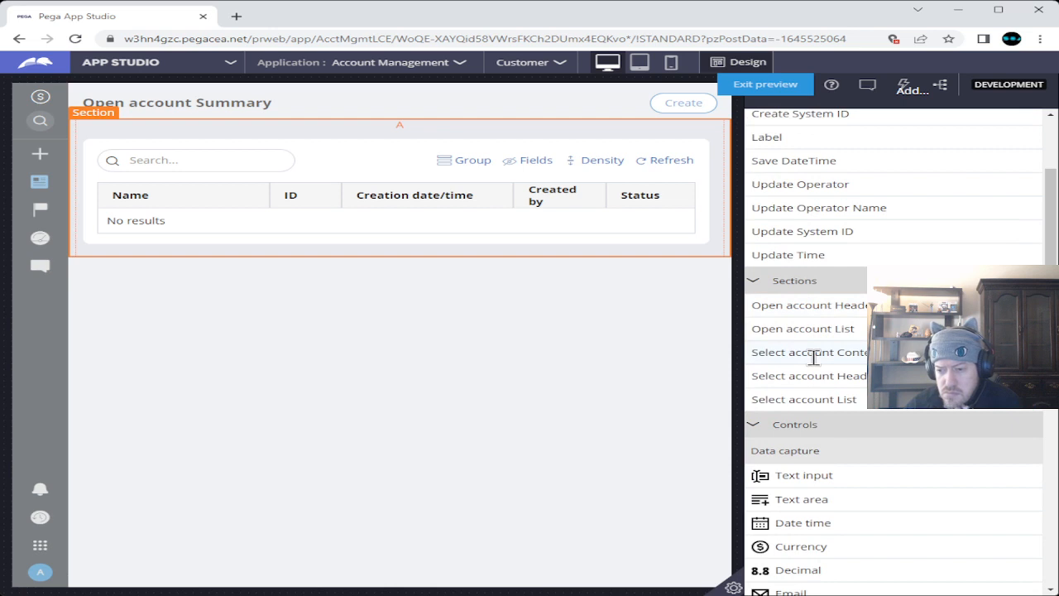
{"action": "scroll", "coordinate": [816, 360], "scroll_direction": "down", "scroll_amount": 2}
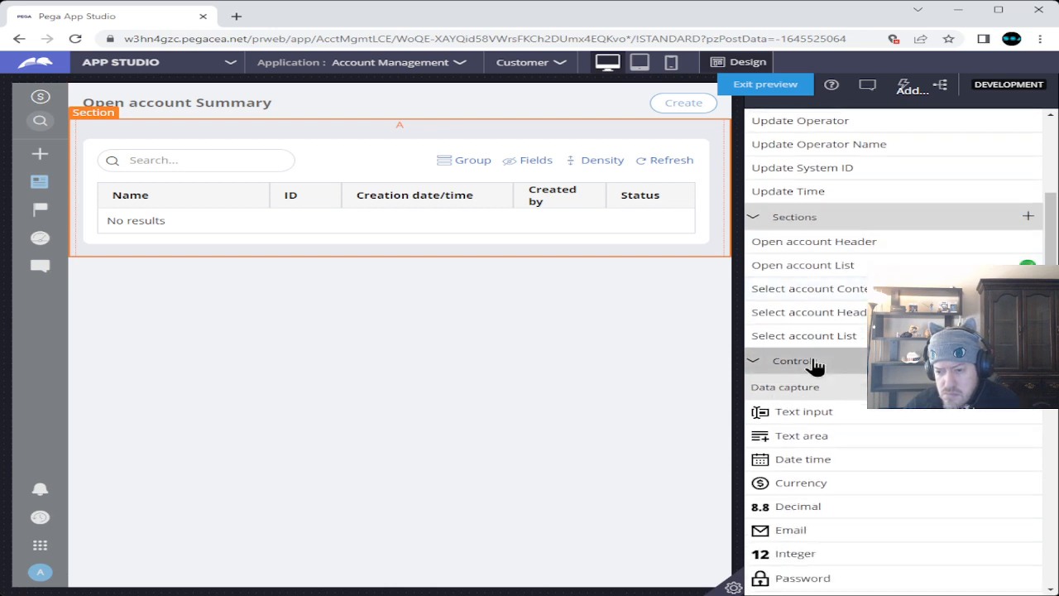
{"action": "scroll", "coordinate": [815, 364], "scroll_direction": "down", "scroll_amount": 2}
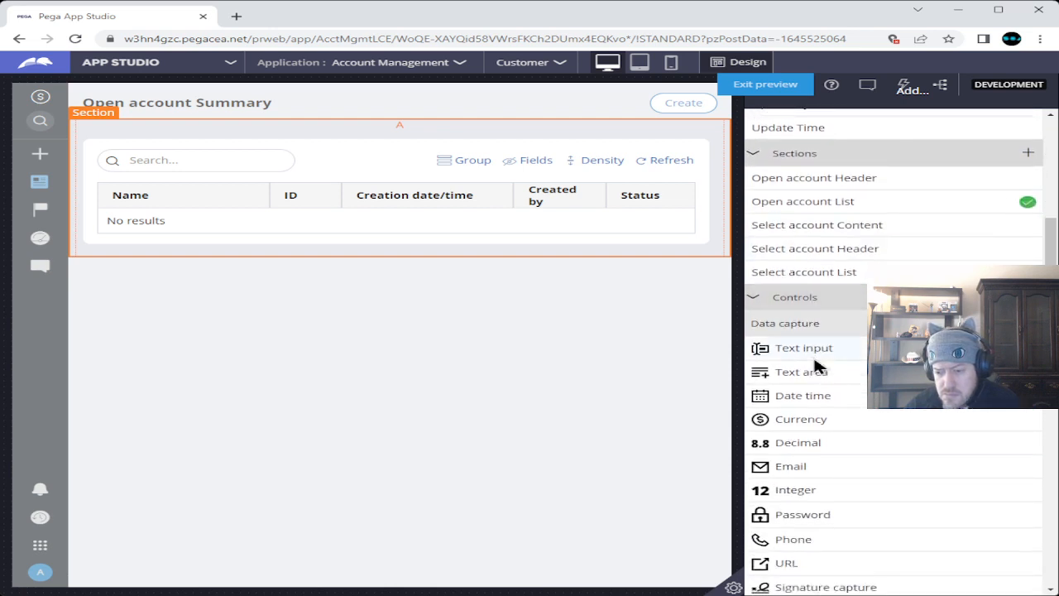
{"action": "scroll", "coordinate": [814, 364], "scroll_direction": "down", "scroll_amount": 2}
{"action": "scroll", "coordinate": [814, 360], "scroll_direction": "down", "scroll_amount": 2}
{"action": "scroll", "coordinate": [813, 357], "scroll_direction": "down", "scroll_amount": 2}
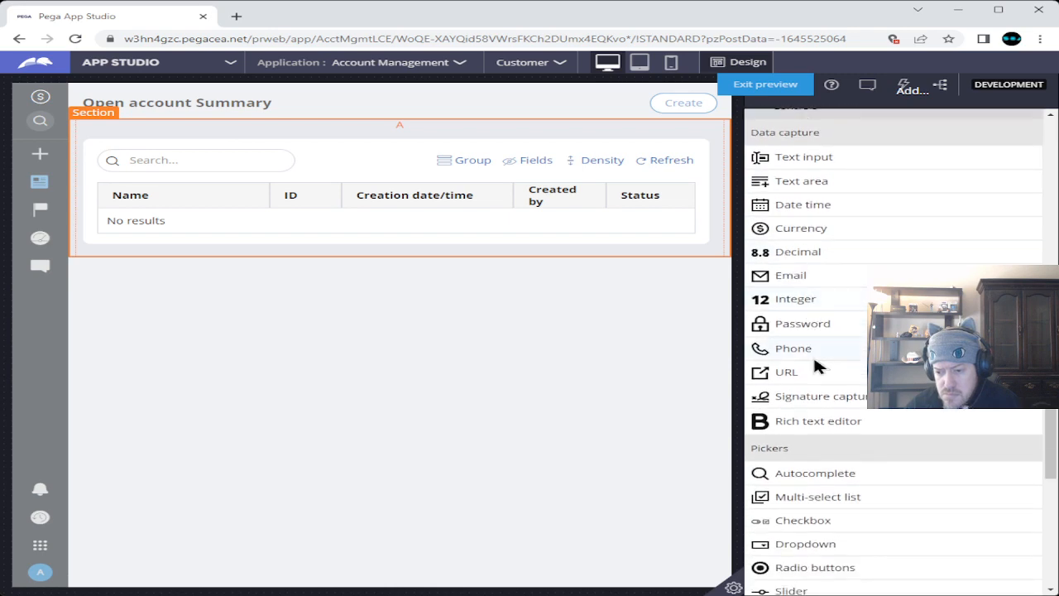
{"action": "scroll", "coordinate": [815, 363], "scroll_direction": "down", "scroll_amount": 8}
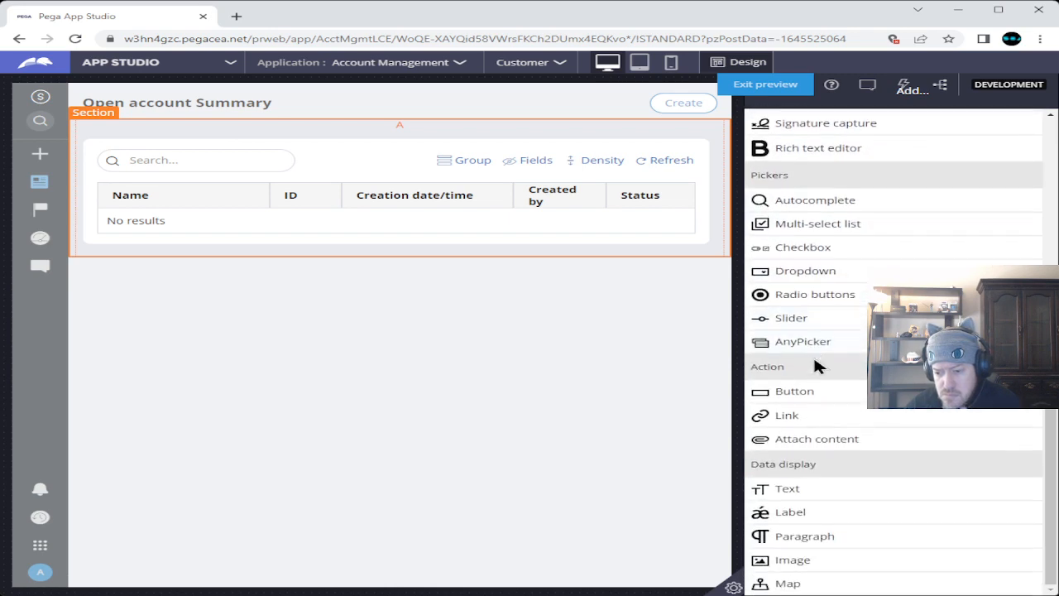
{"action": "scroll", "coordinate": [814, 364], "scroll_direction": "up", "scroll_amount": 18}
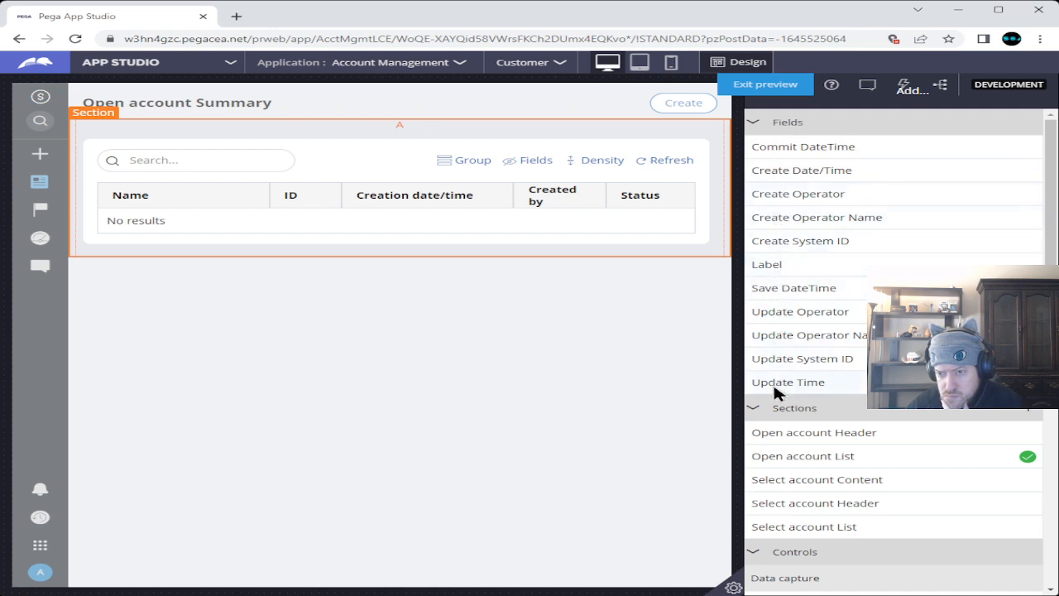
Maximize the browser window and close the Agile Workbench.
{"action": "left_click", "coordinate": [910, 89]}
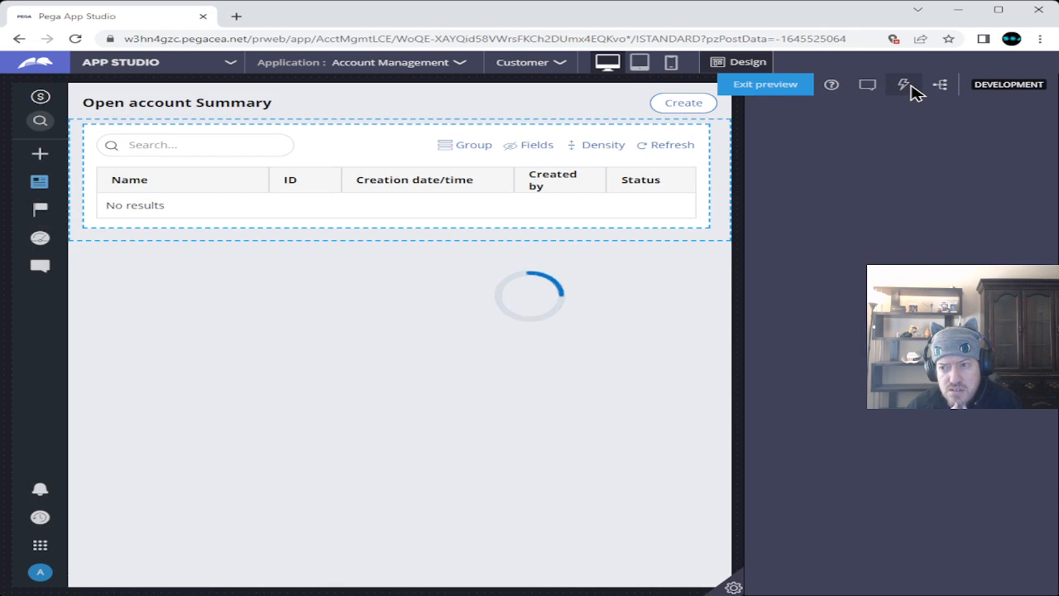
{"action": "left_click", "coordinate": [910, 89]}
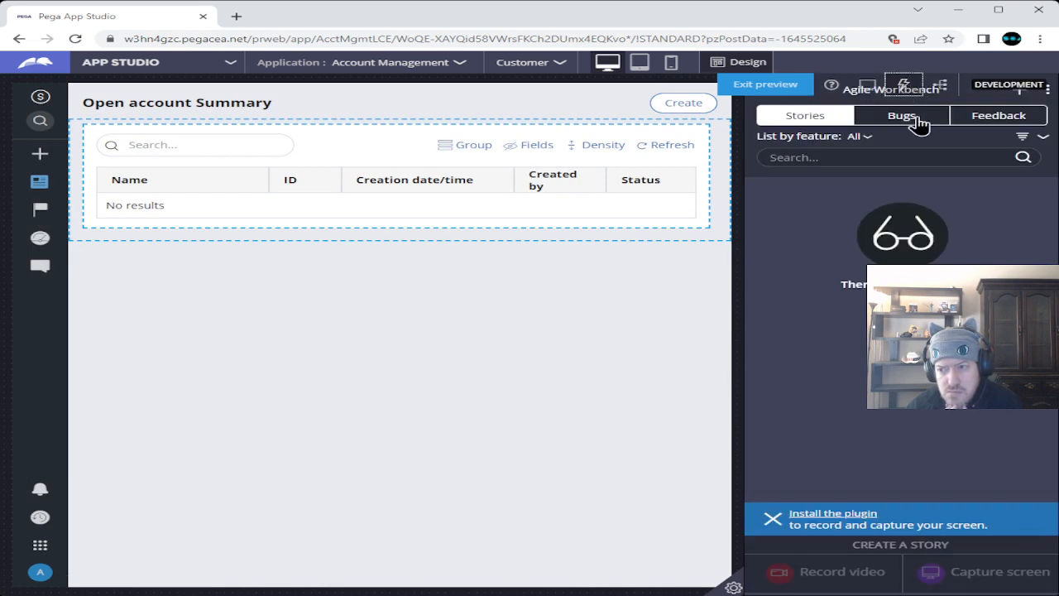
{"action": "left_click", "coordinate": [997, 9]}
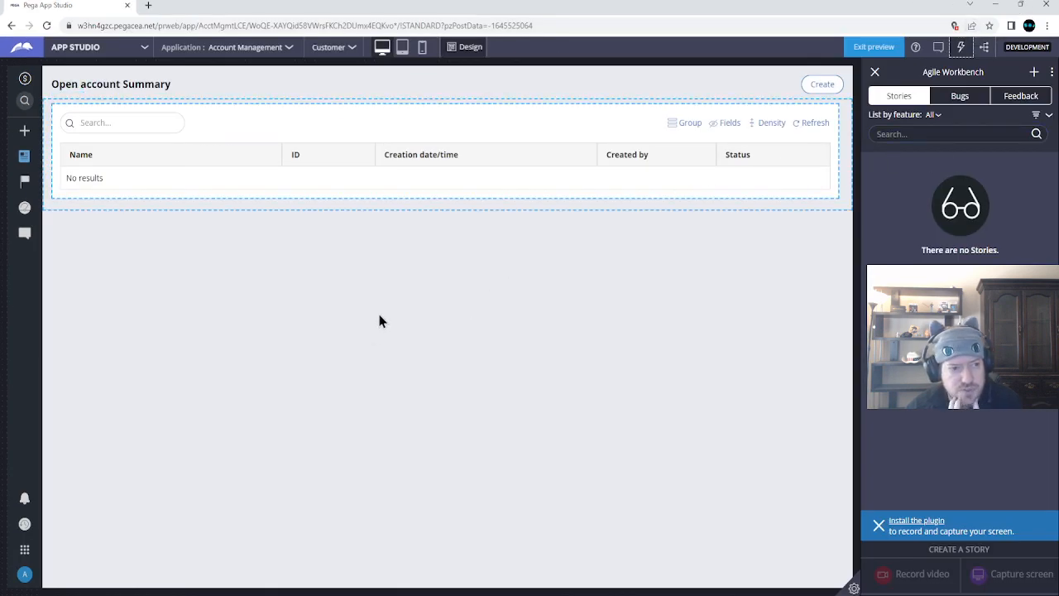
{"action": "left_click", "coordinate": [873, 75]}
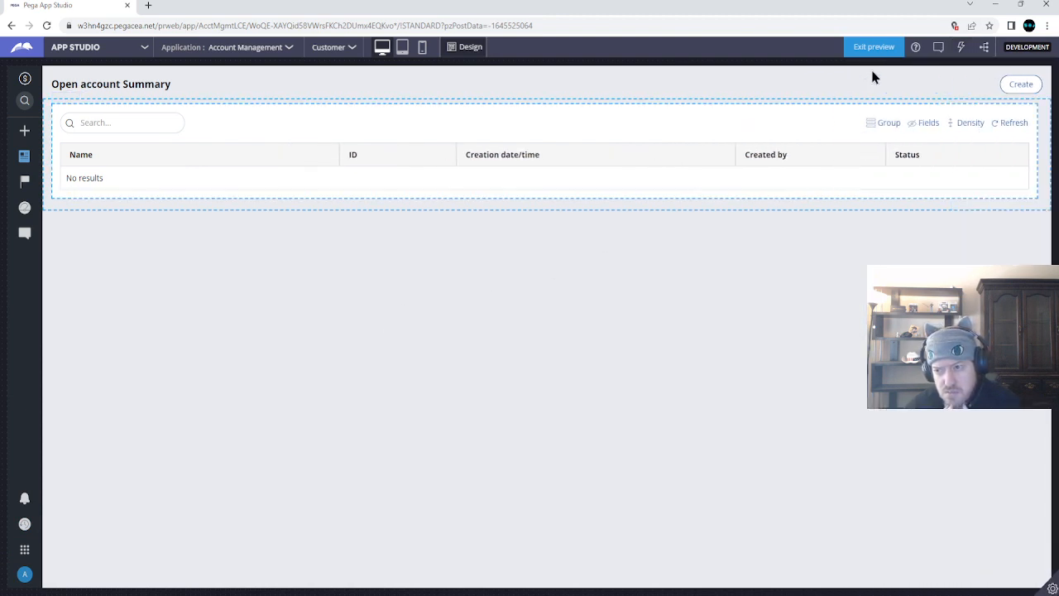
Add a Deposit amount column to the table on the Open account Summary page.
{"action": "left_click", "coordinate": [79, 103]}
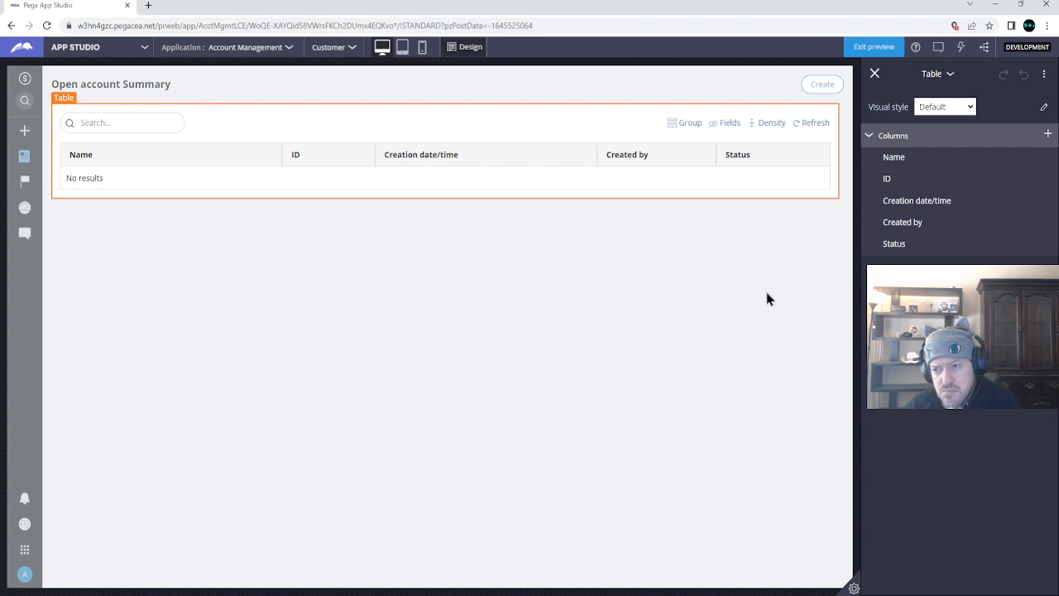
{"action": "left_click", "coordinate": [1047, 135]}
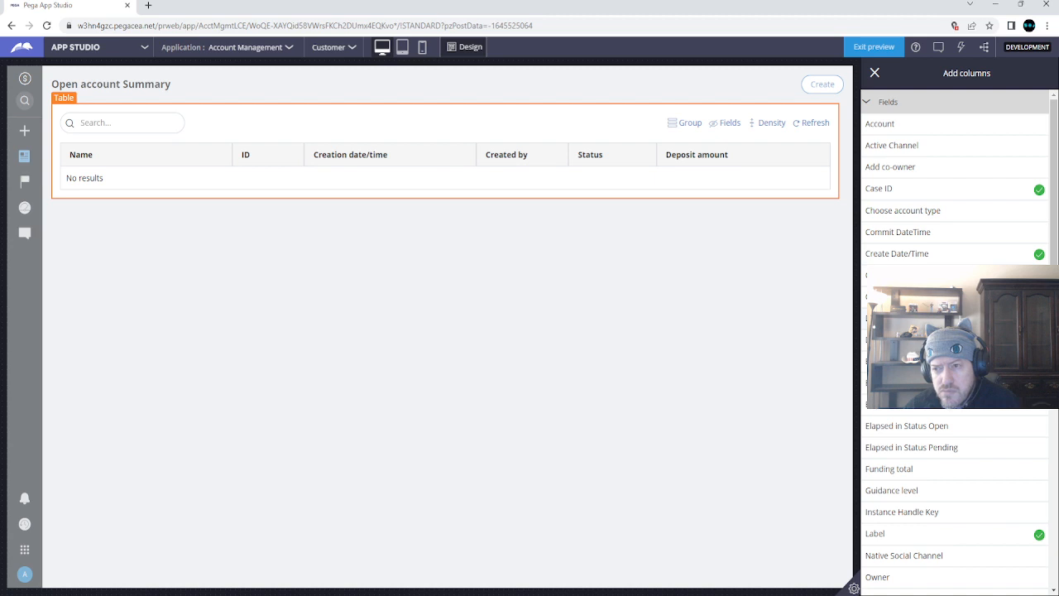
{"action": "left_click", "coordinate": [873, 75]}
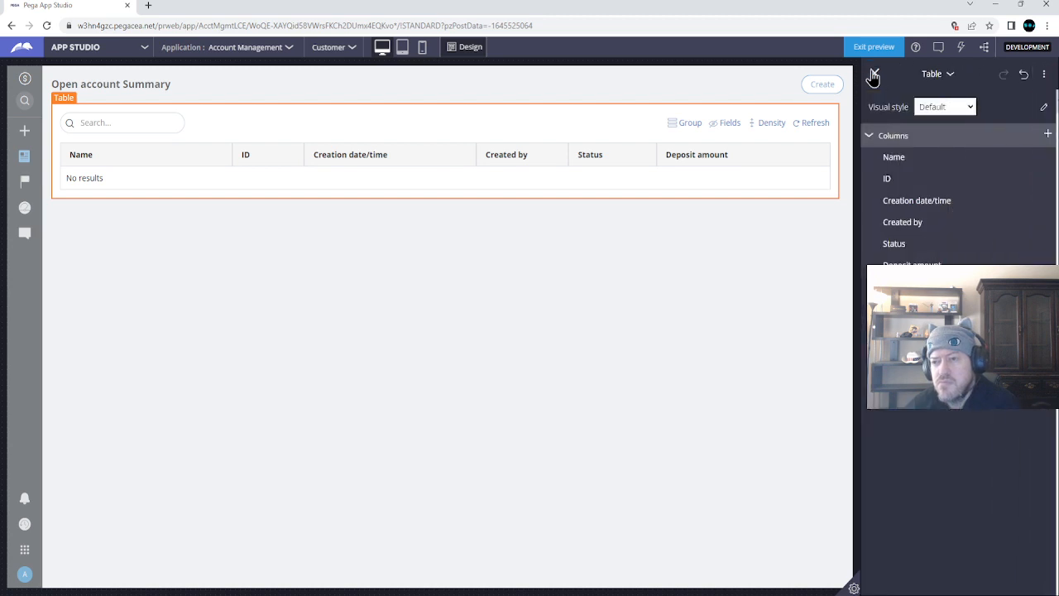
Close the table's properties, exit the Customer portal preview and save the Open account case type.
{"action": "left_click", "coordinate": [876, 79]}
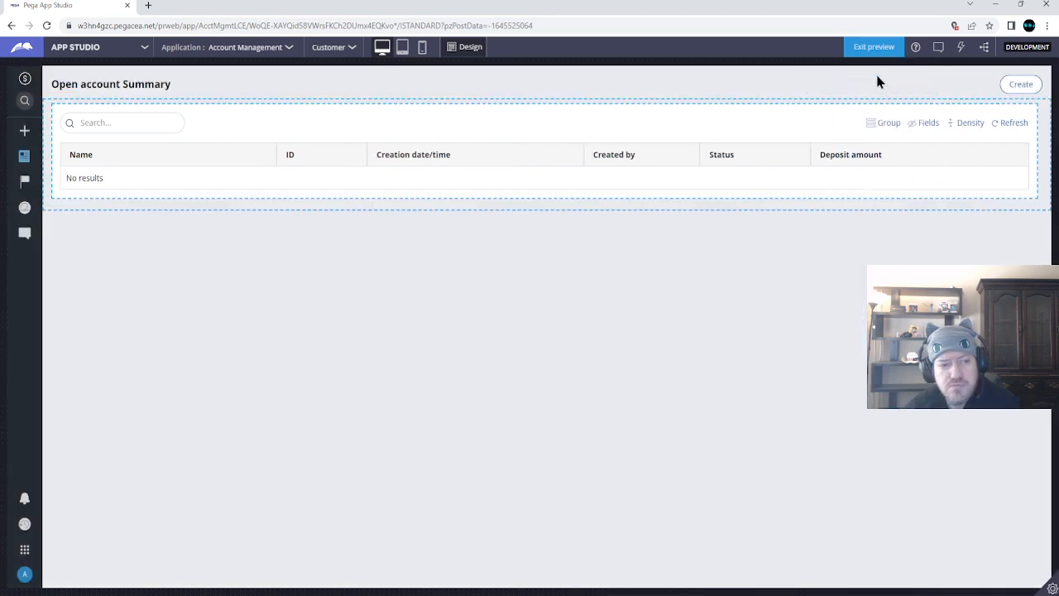
{"action": "left_click", "coordinate": [1021, 5]}
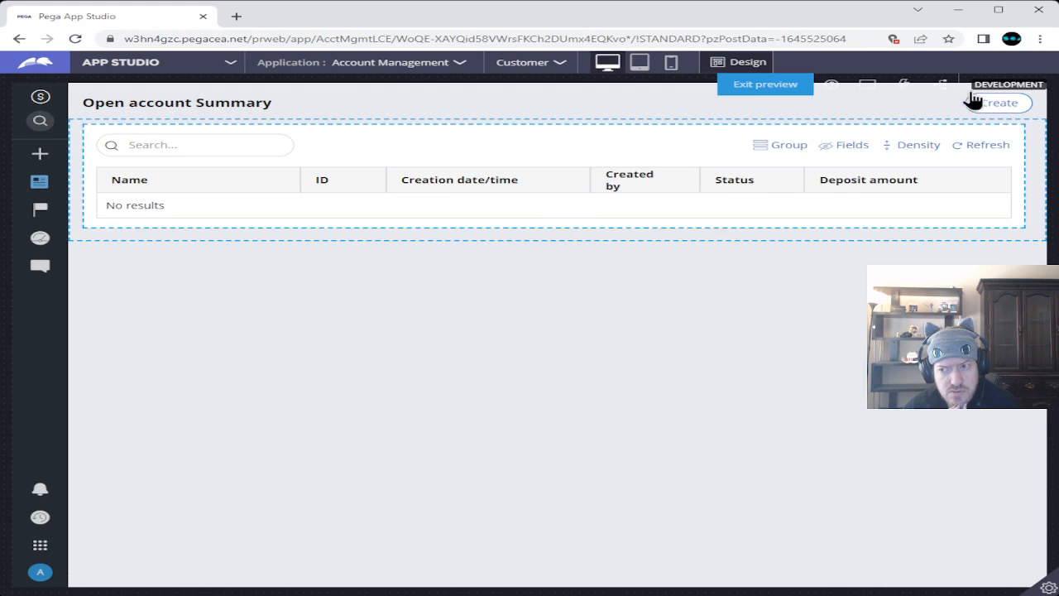
{"action": "left_click", "coordinate": [755, 91]}
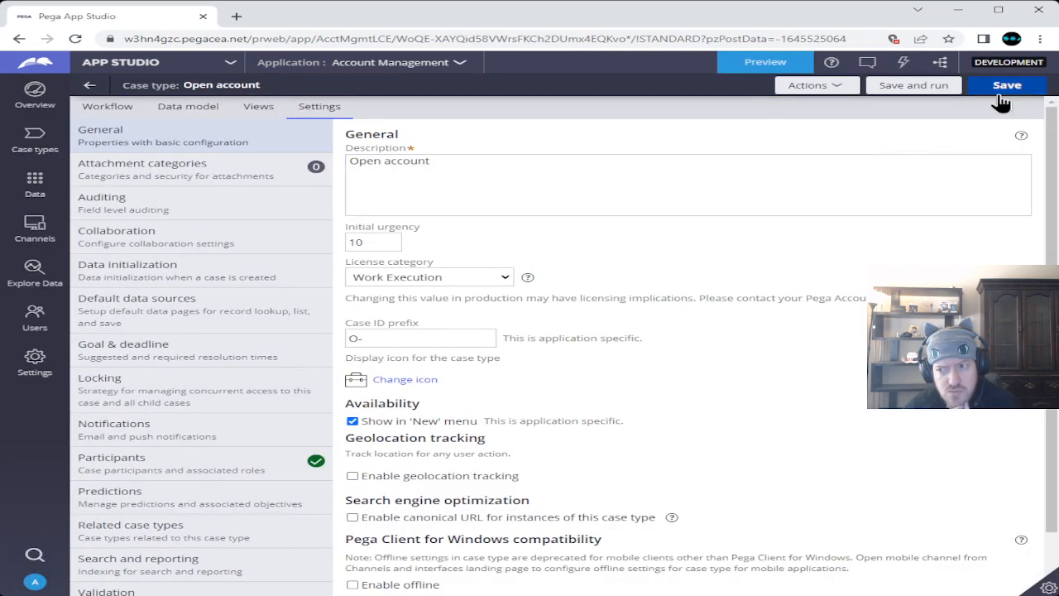
{"action": "left_click", "coordinate": [1003, 91]}
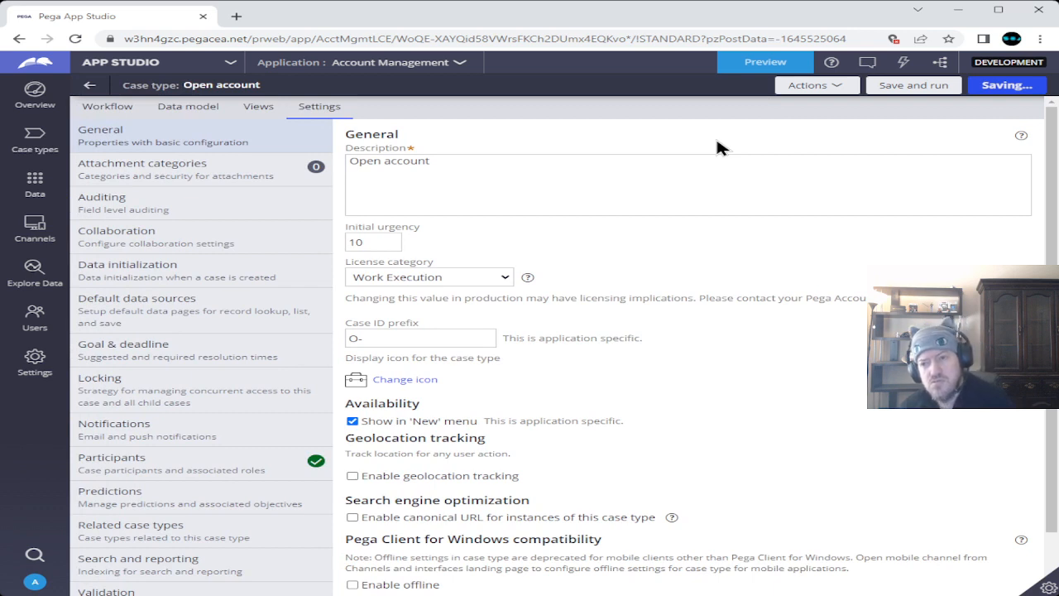
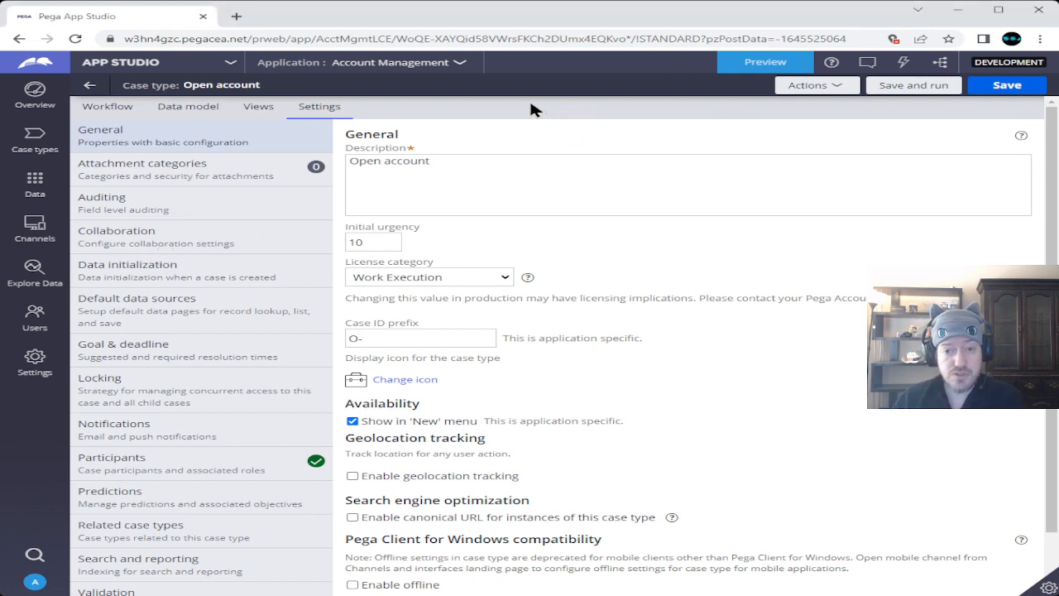
Review the application's personas and people in user management, including the Managers persona and the options for a new persona.
{"action": "left_click", "coordinate": [89, 85]}
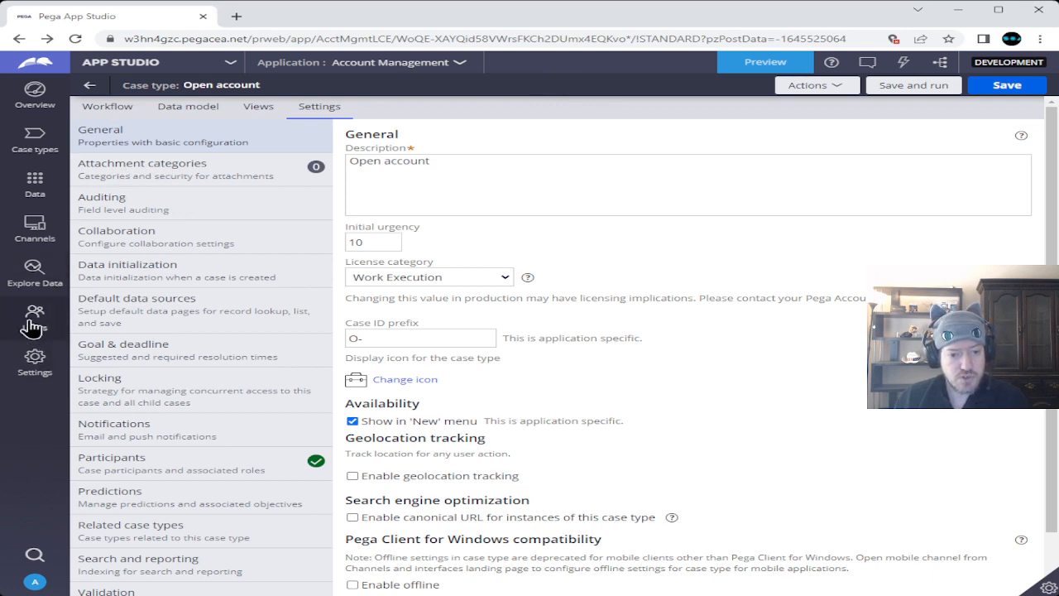
{"action": "left_click", "coordinate": [139, 126]}
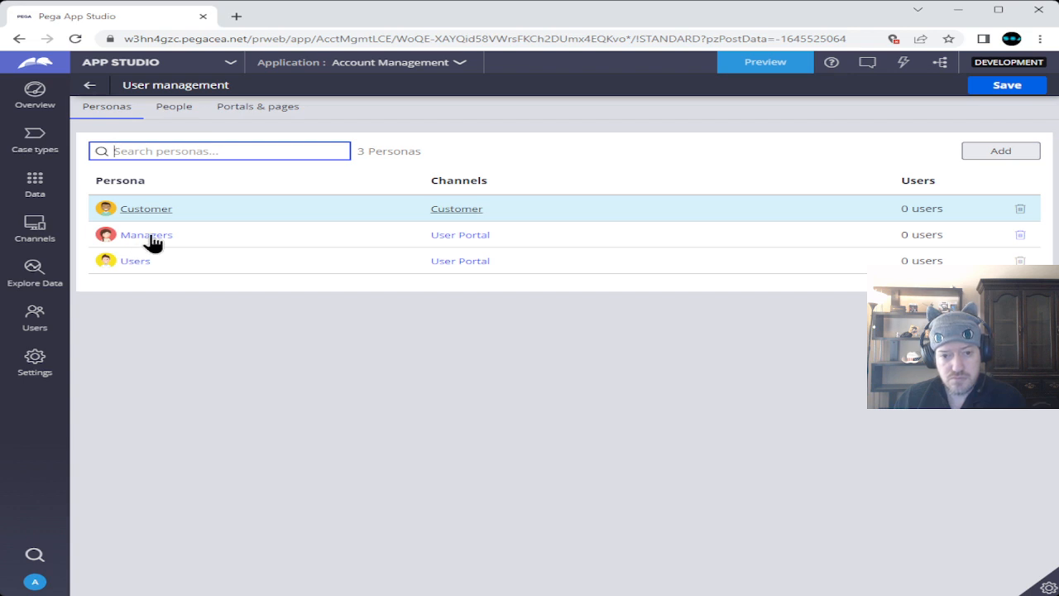
{"action": "left_click", "coordinate": [182, 118]}
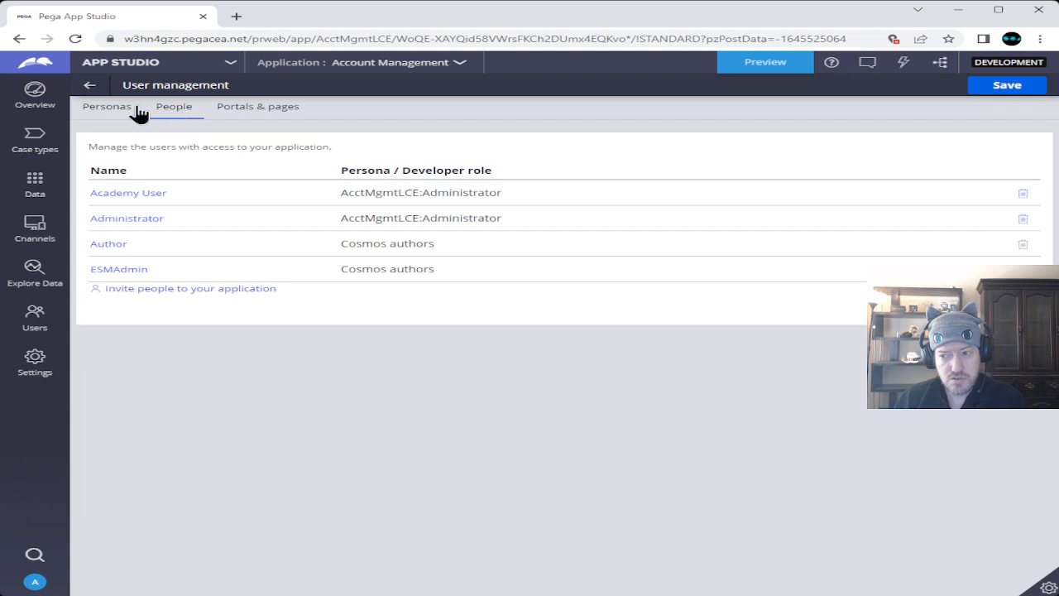
{"action": "left_click", "coordinate": [108, 109]}
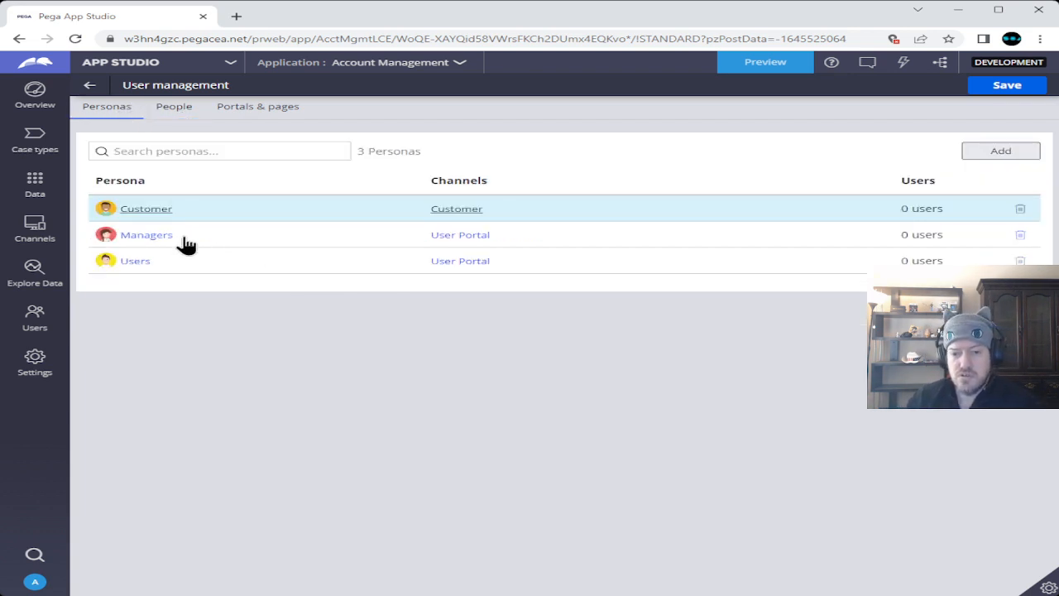
{"action": "left_click", "coordinate": [156, 239]}
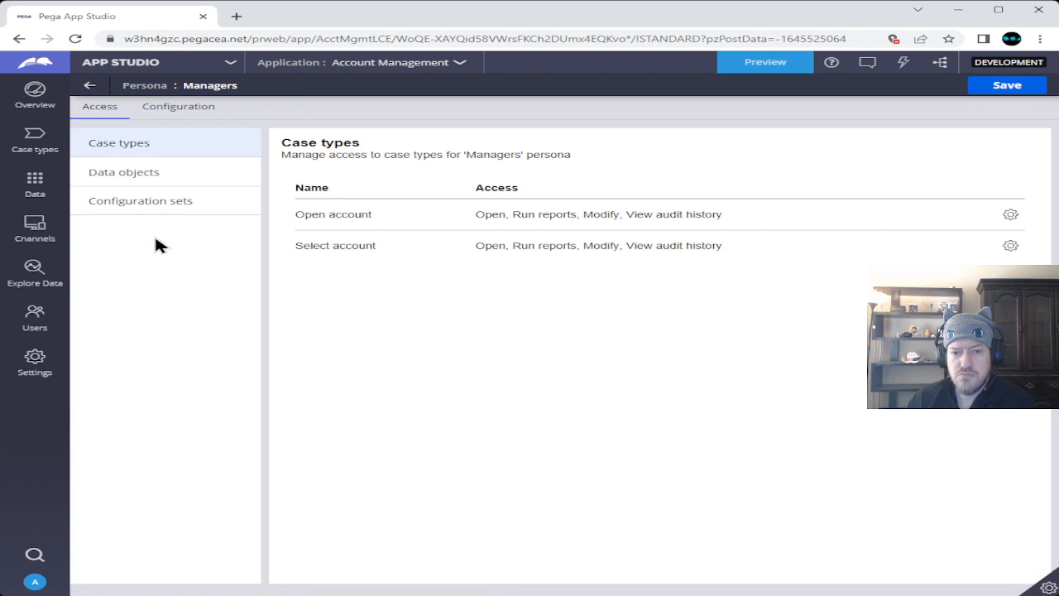
{"action": "left_click", "coordinate": [90, 87]}
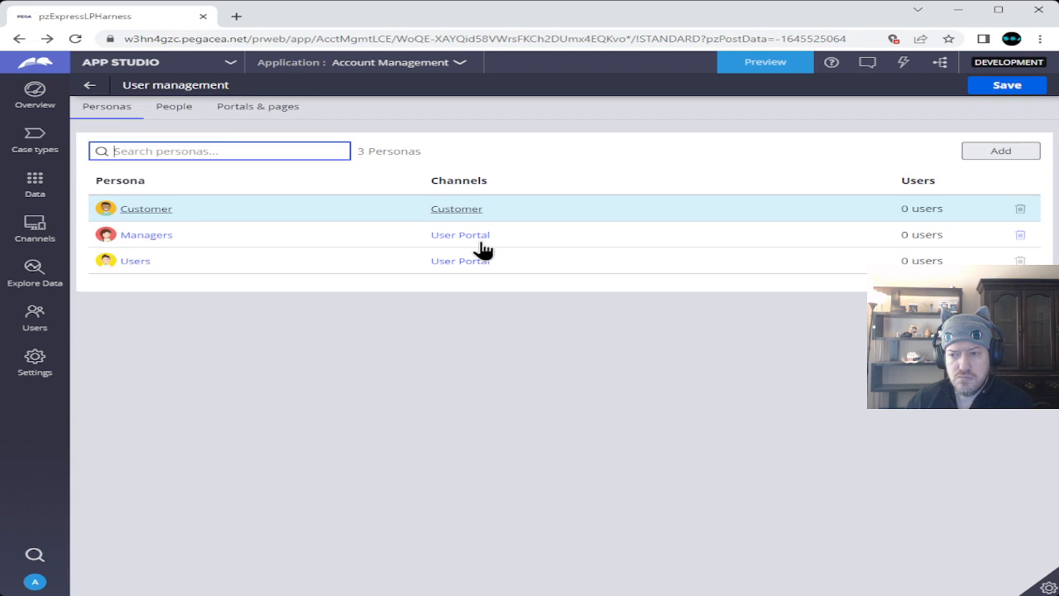
{"action": "left_click", "coordinate": [1003, 157]}
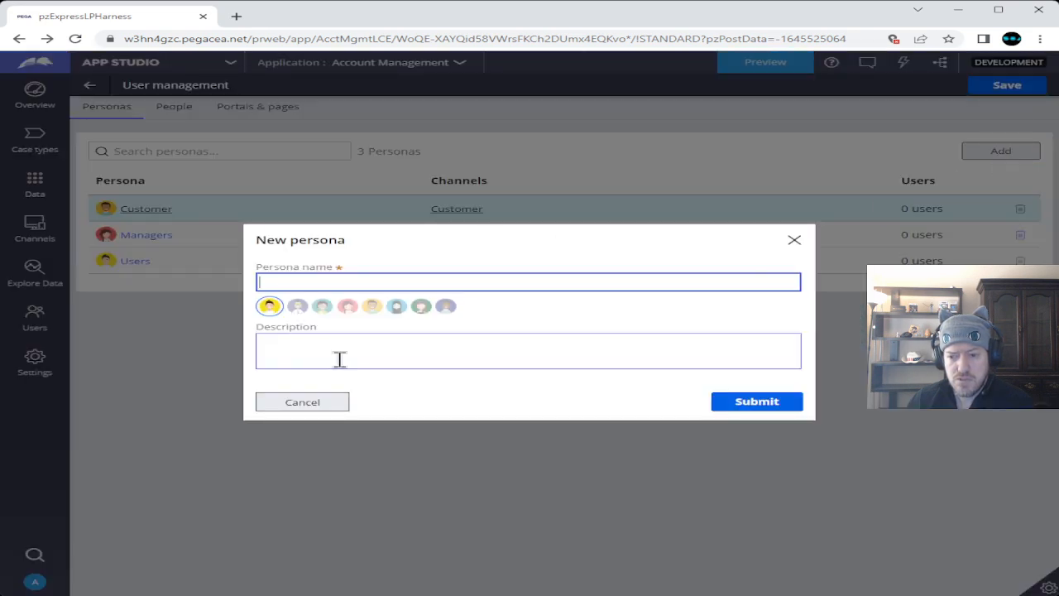
{"action": "left_click", "coordinate": [302, 402]}
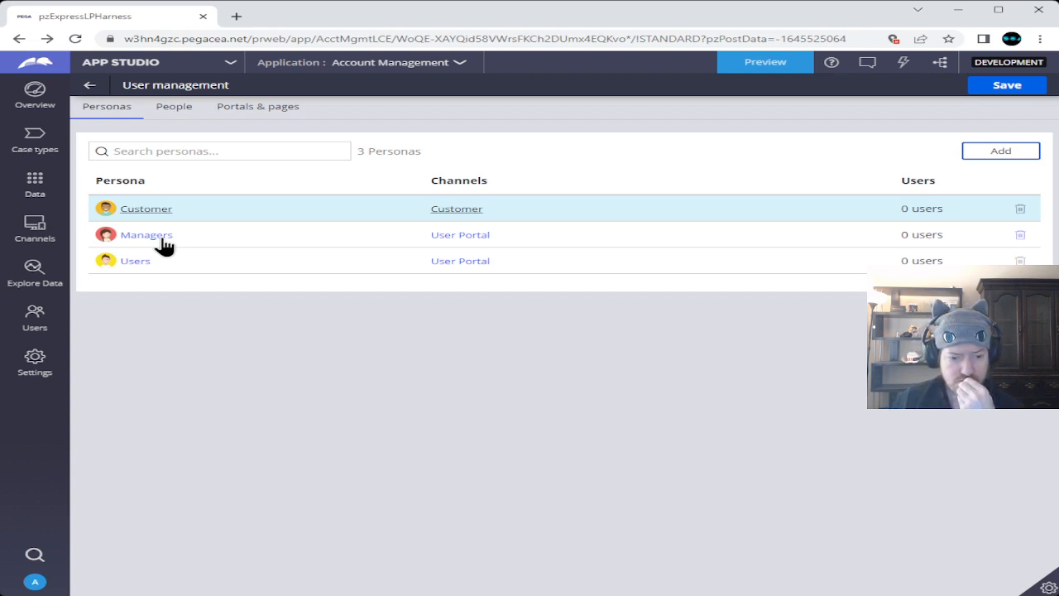
Check the application's Organization and Authentication pages, then return to the personas in user management.
{"action": "left_click", "coordinate": [36, 321]}
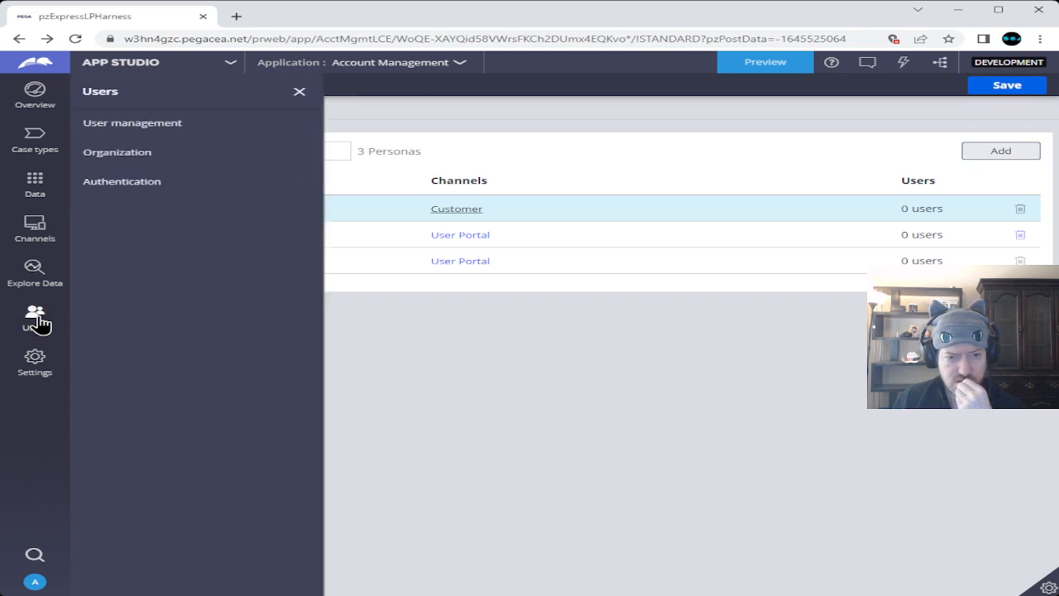
{"action": "left_click", "coordinate": [124, 154]}
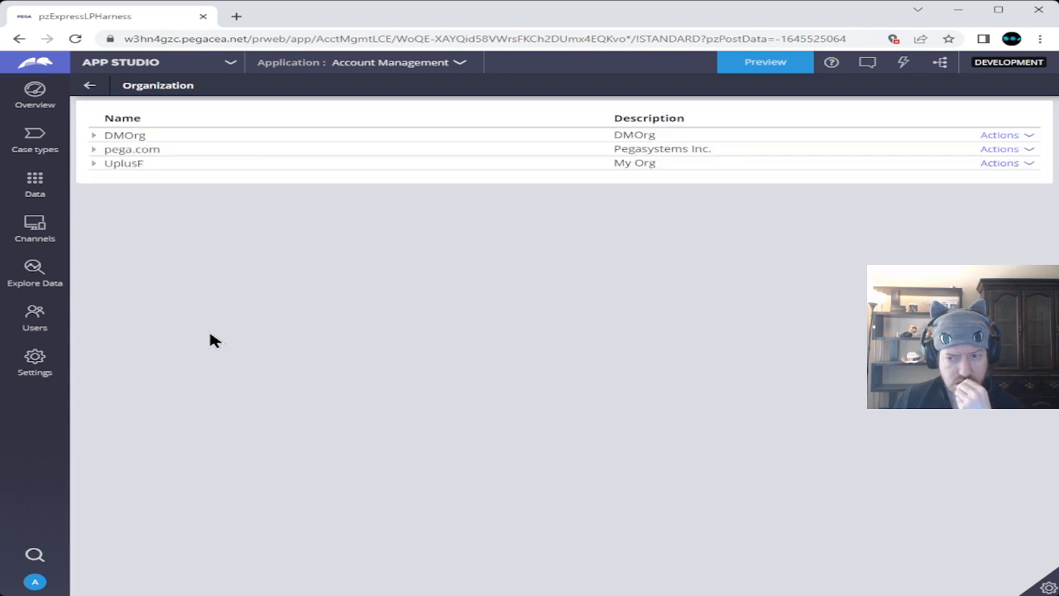
{"action": "left_click", "coordinate": [17, 316]}
{"action": "left_click", "coordinate": [119, 183]}
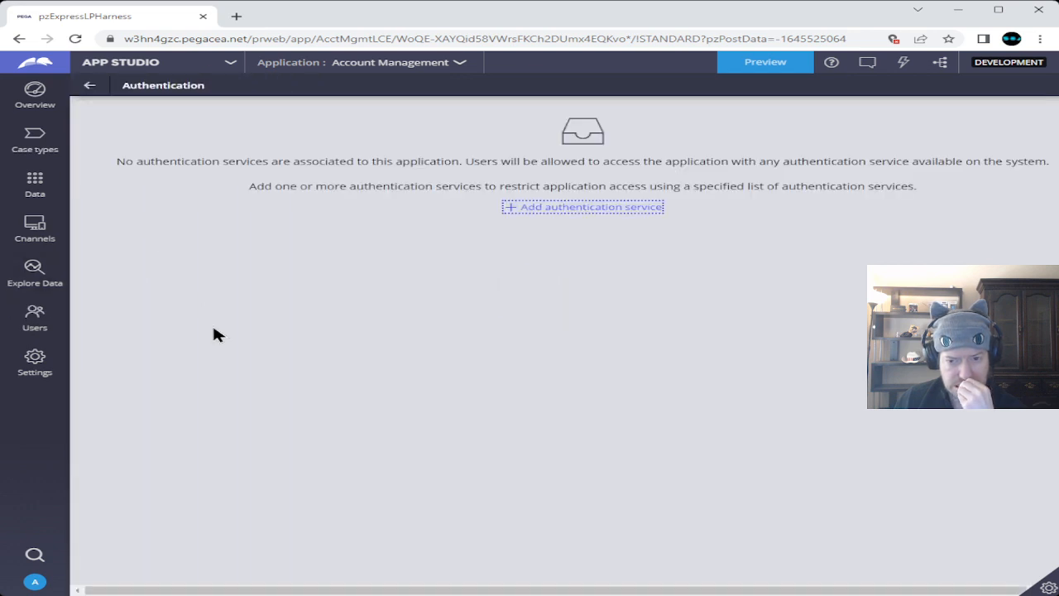
{"action": "left_click", "coordinate": [56, 320]}
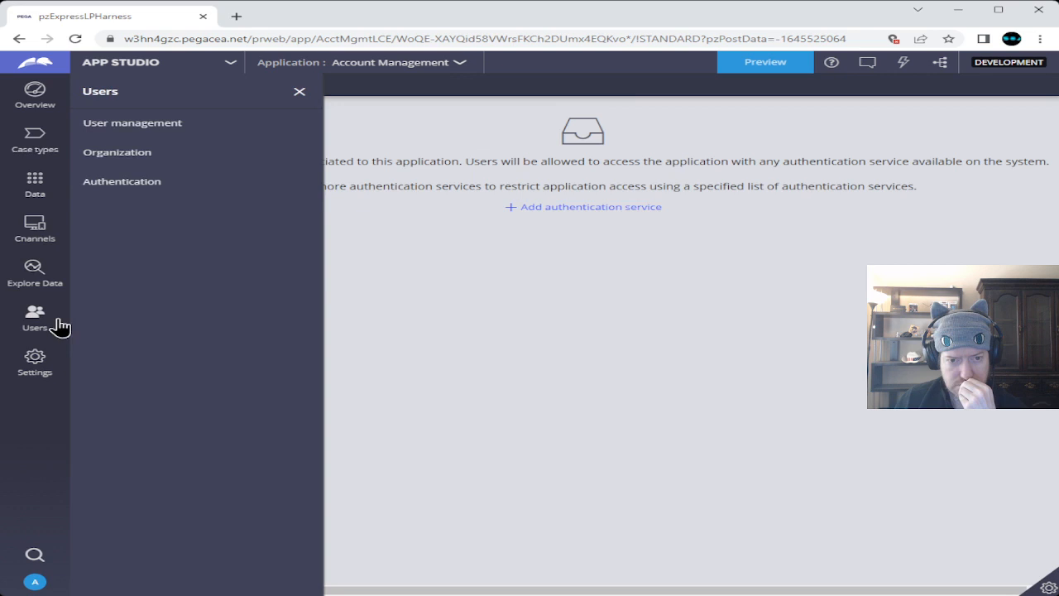
{"action": "left_click", "coordinate": [116, 124]}
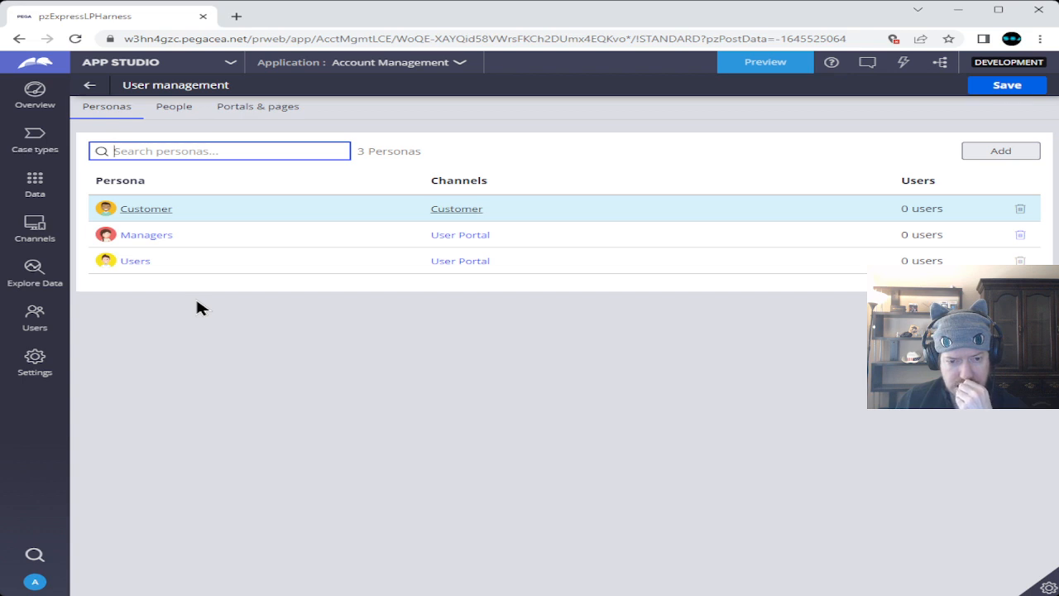
Examine the Managers persona's access to case types, data objects and configuration sets, along with its configuration.
{"action": "left_click", "coordinate": [153, 237]}
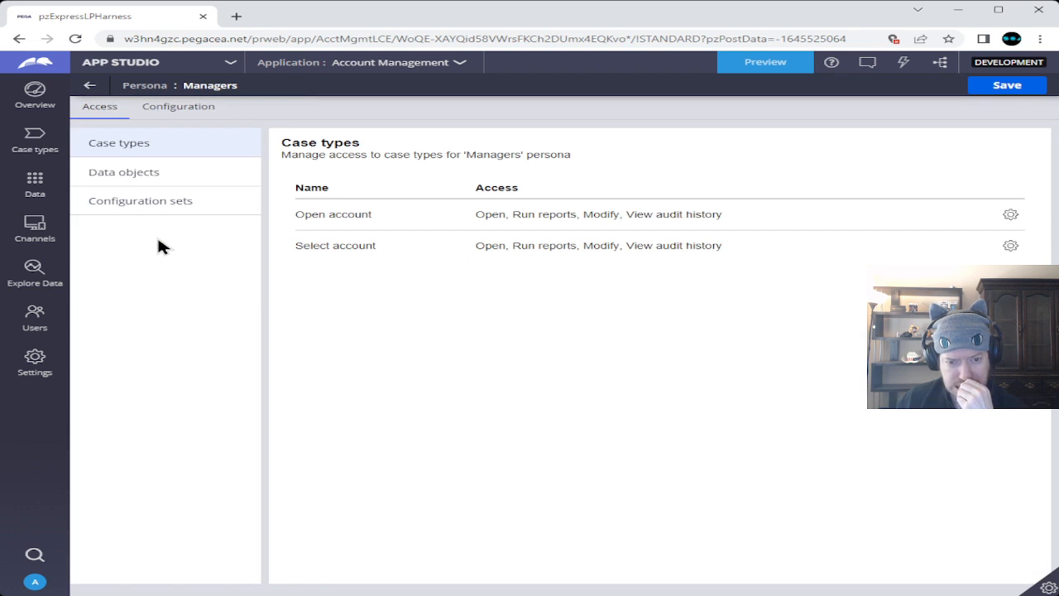
{"action": "left_click", "coordinate": [157, 181]}
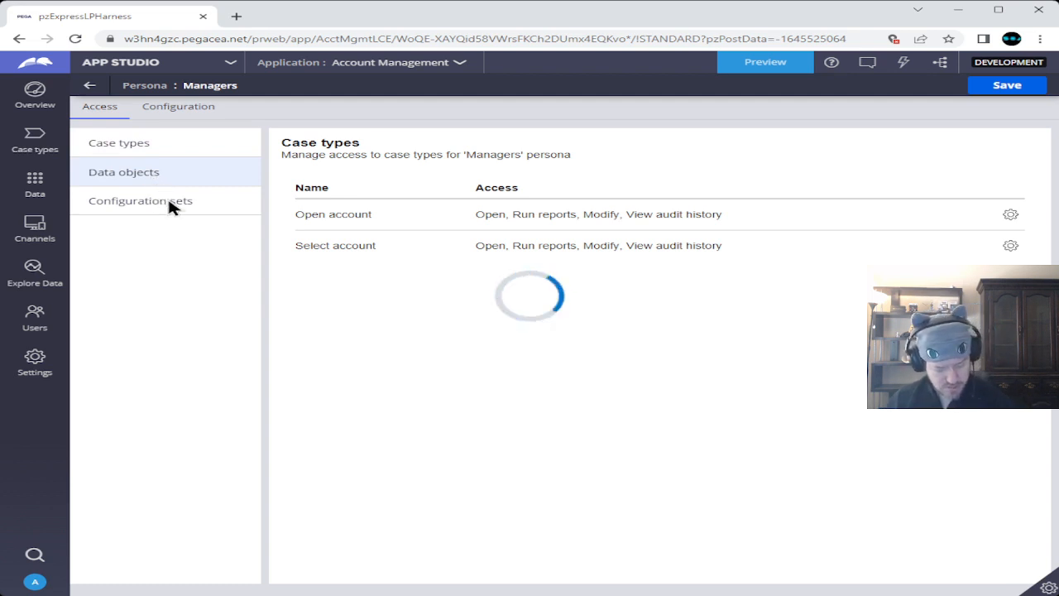
{"action": "left_click", "coordinate": [170, 206]}
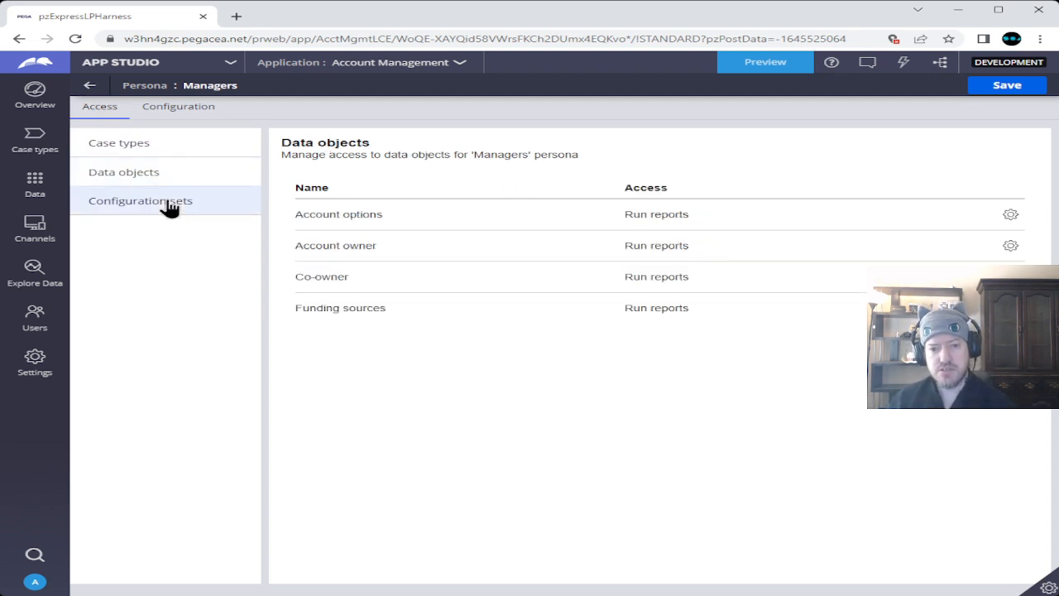
{"action": "left_click", "coordinate": [168, 116]}
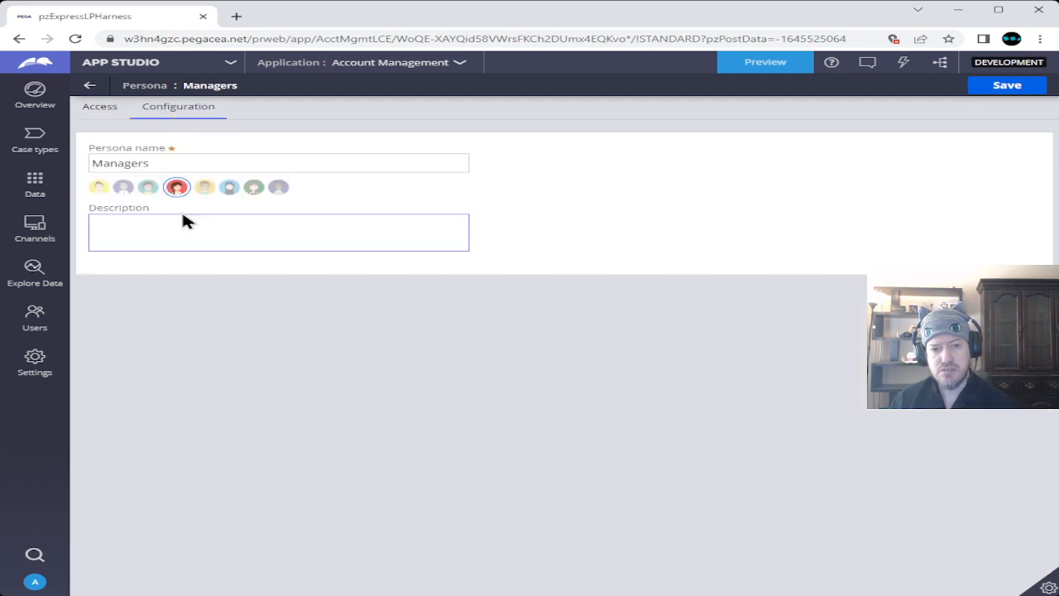
{"action": "left_click", "coordinate": [103, 116]}
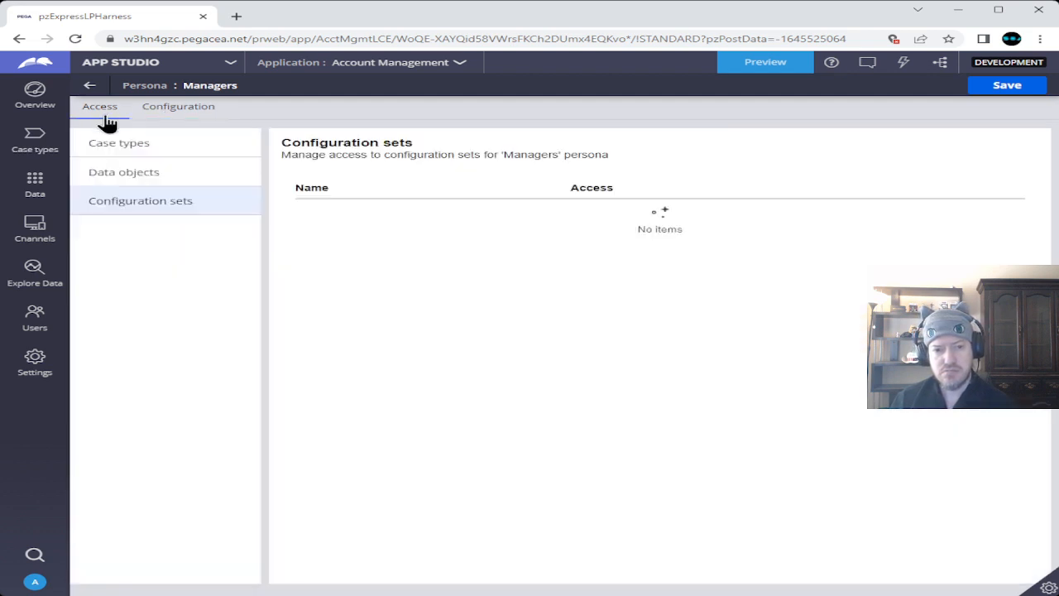
{"action": "left_click", "coordinate": [89, 85]}
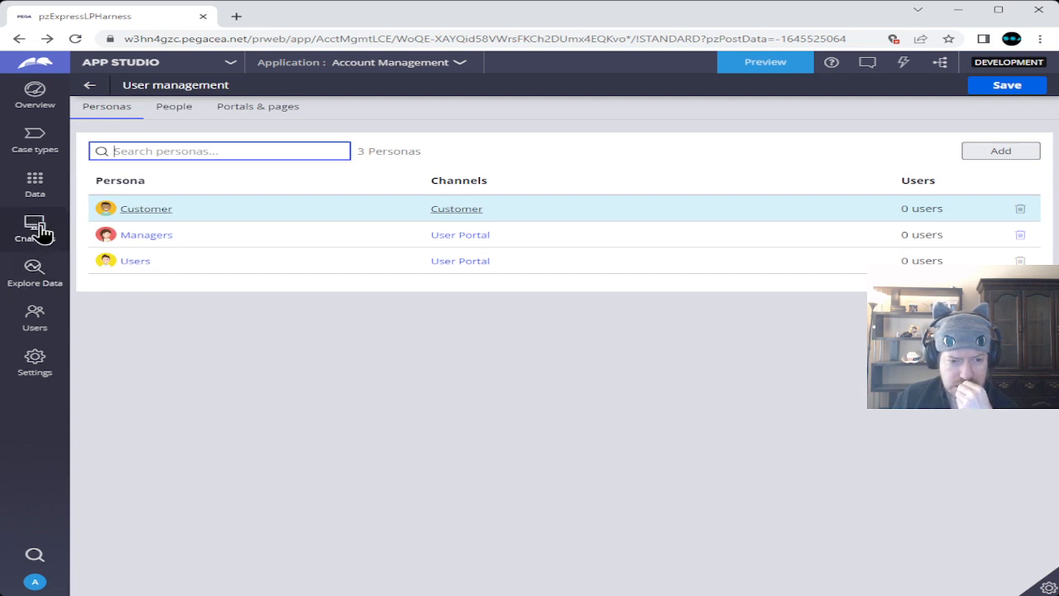
Look over the Account Management application overview and browse through its personas.
{"action": "left_click", "coordinate": [34, 93]}
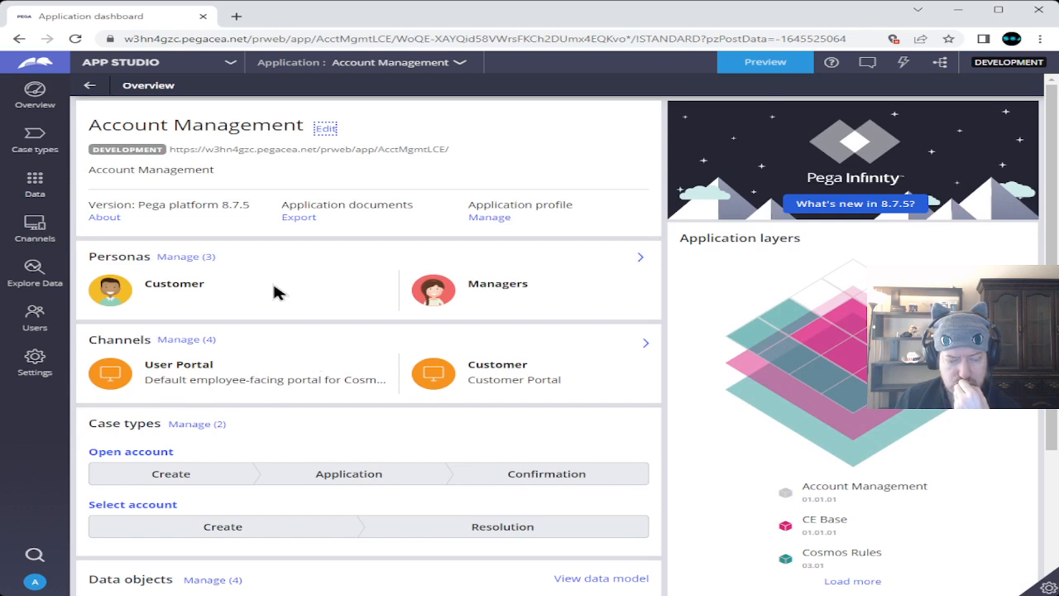
{"action": "scroll", "coordinate": [277, 292], "scroll_direction": "down", "scroll_amount": 2}
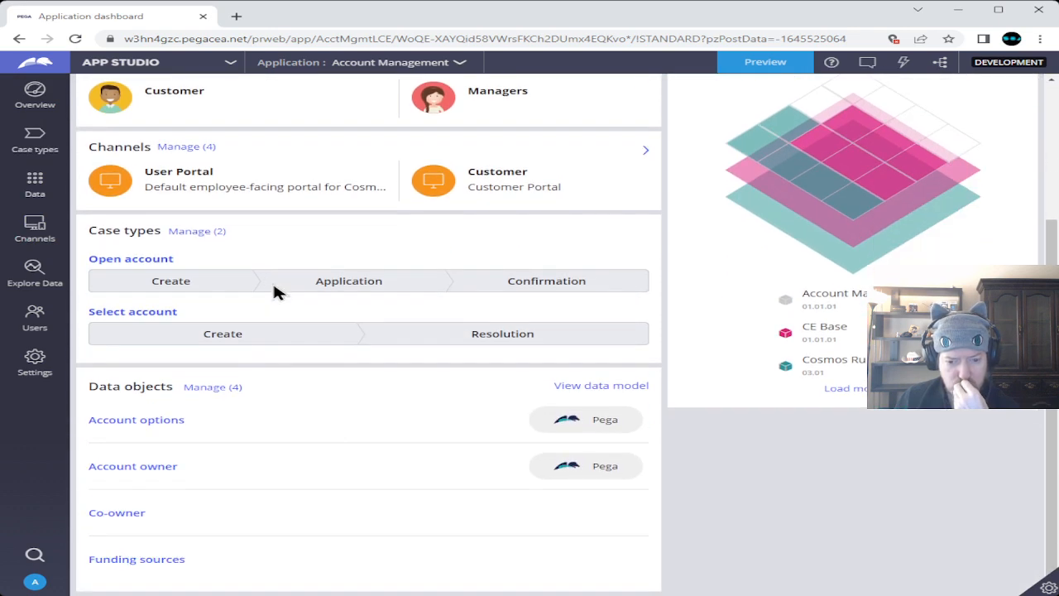
{"action": "scroll", "coordinate": [277, 291], "scroll_direction": "up", "scroll_amount": 2}
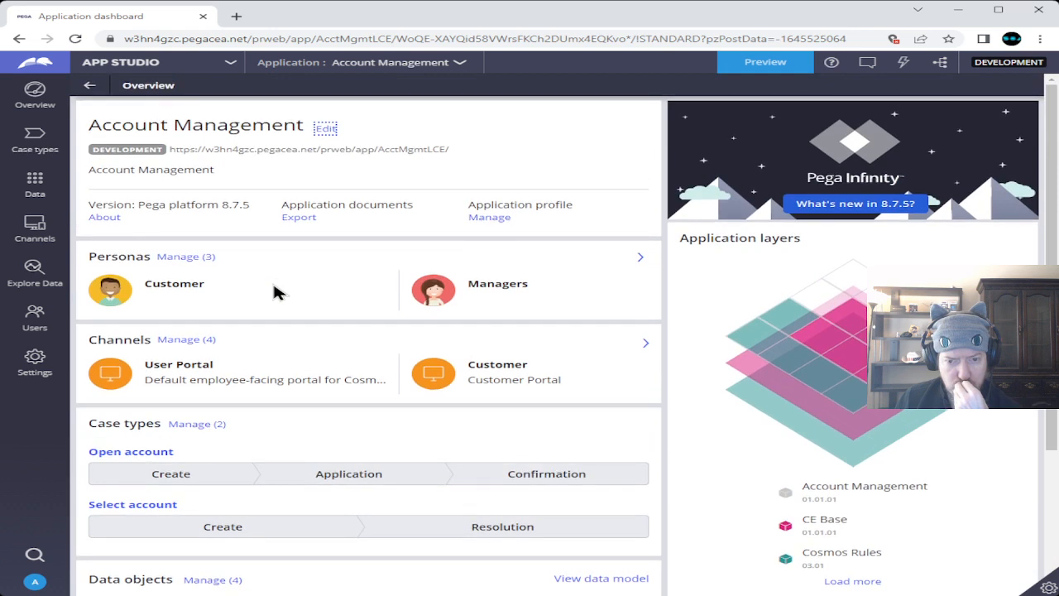
{"action": "left_click", "coordinate": [640, 260]}
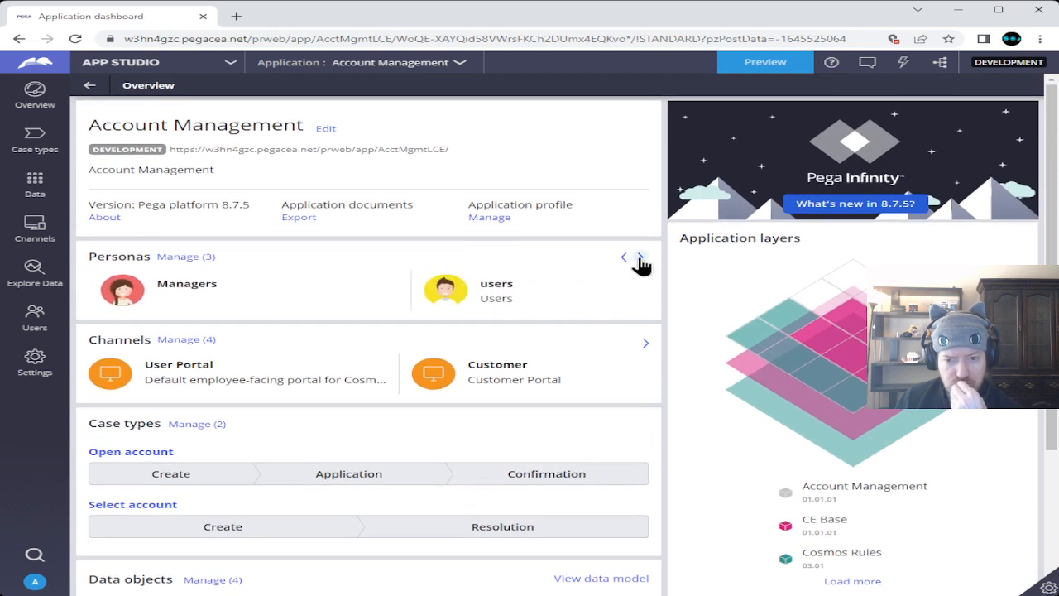
Add the new branch manager to the application's people by e-mail address, assigning the Managers persona.
{"action": "left_click", "coordinate": [198, 258]}
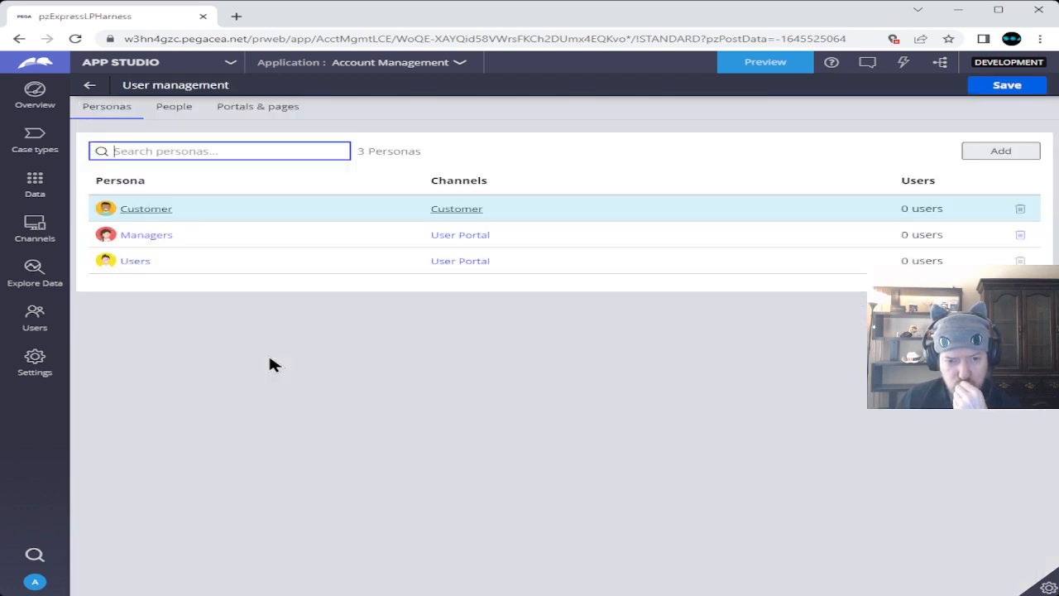
{"action": "left_click", "coordinate": [179, 120]}
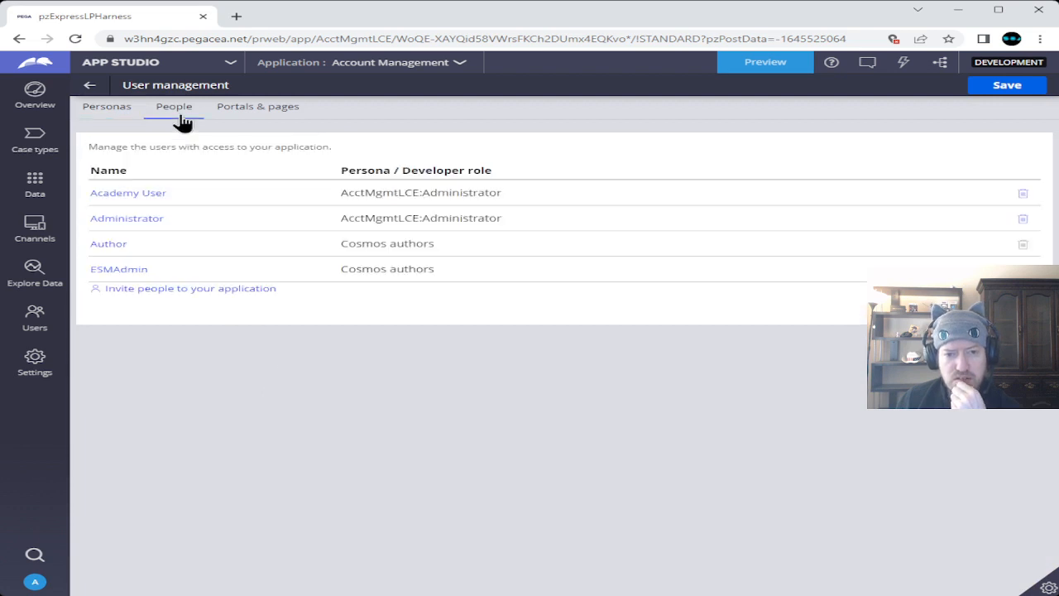
{"action": "left_click", "coordinate": [183, 291]}
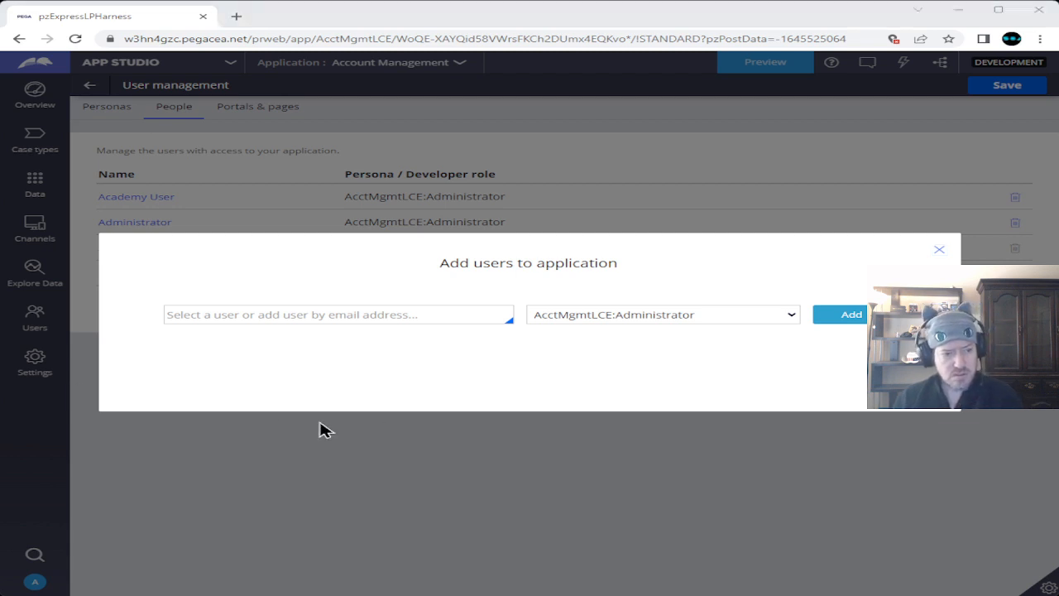
{"action": "left_click", "coordinate": [392, 378]}
{"action": "left_click", "coordinate": [264, 315]}
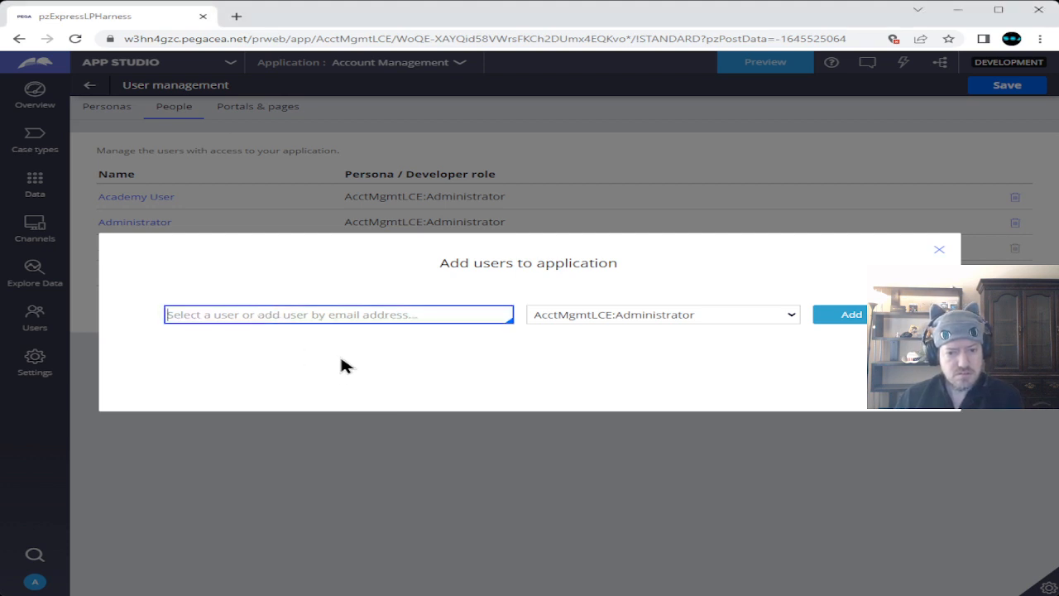
{"action": "type", "text": "NewBranchManager@uplusf"}
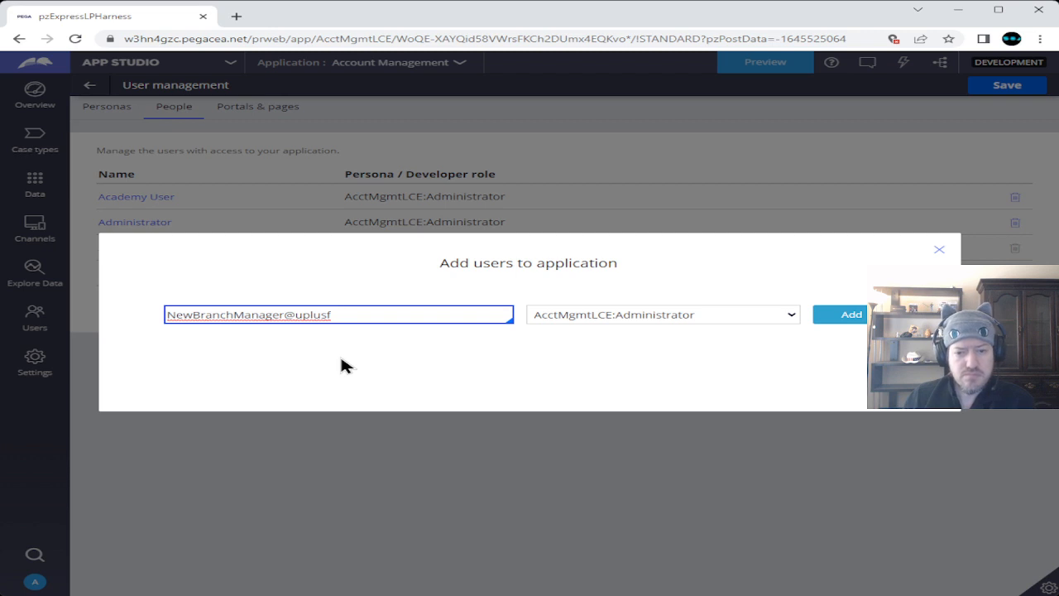
{"action": "left_click", "coordinate": [790, 317]}
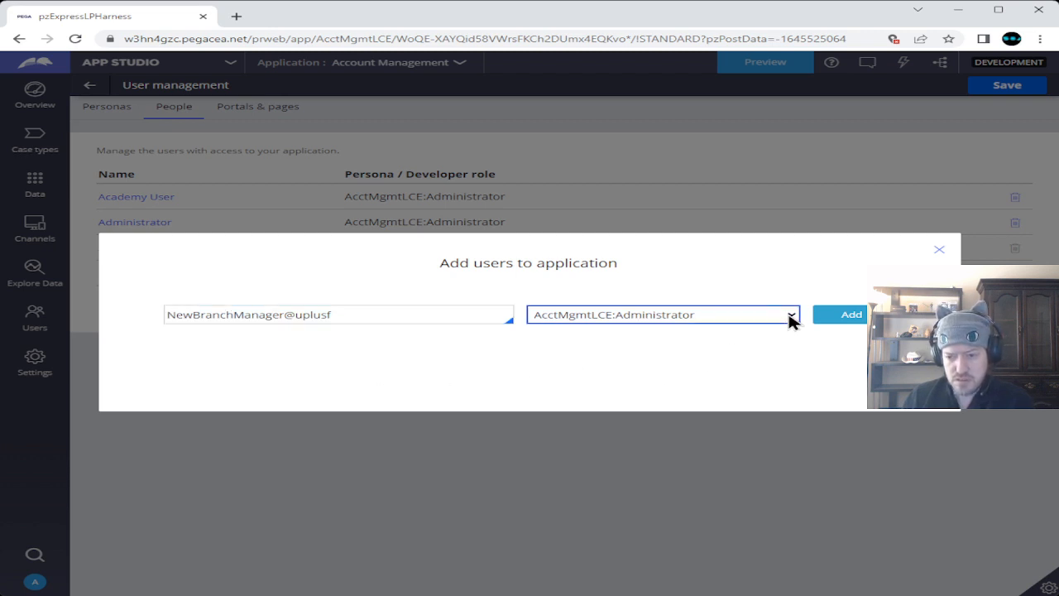
{"action": "left_click", "coordinate": [626, 421]}
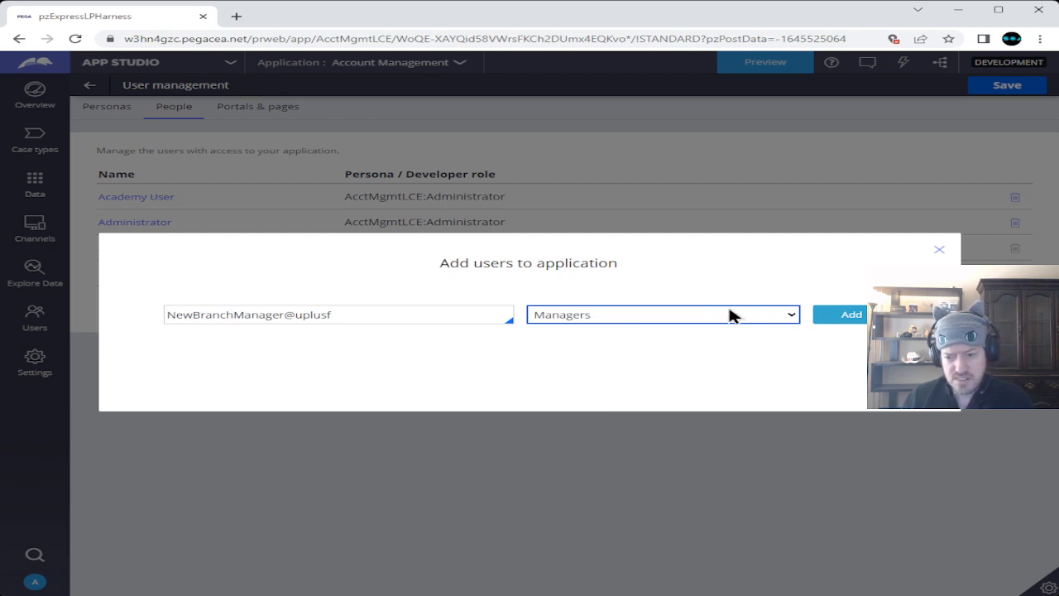
{"action": "left_click", "coordinate": [716, 252]}
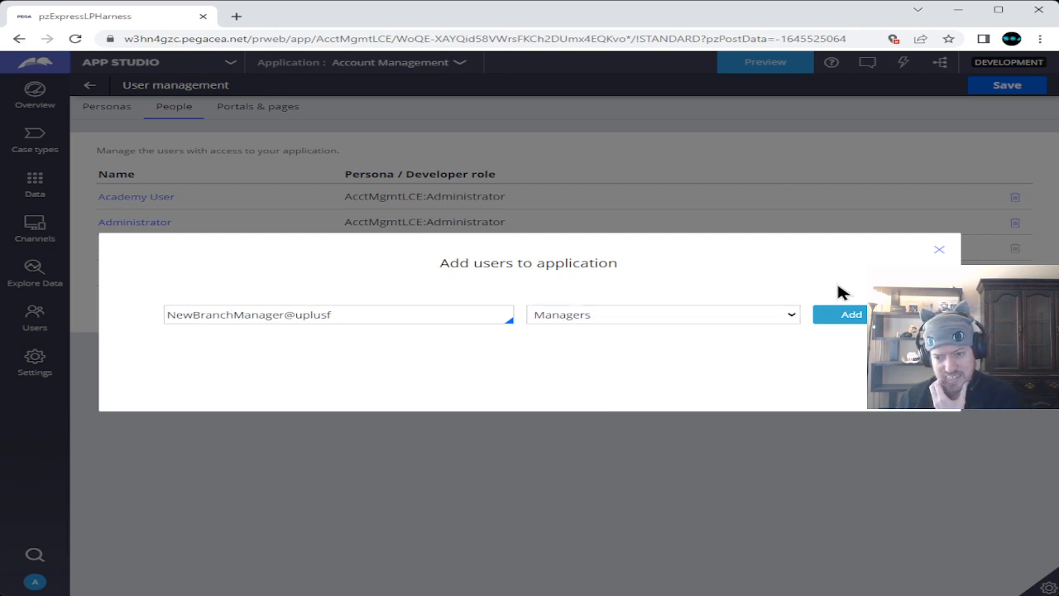
{"action": "left_click", "coordinate": [861, 321]}
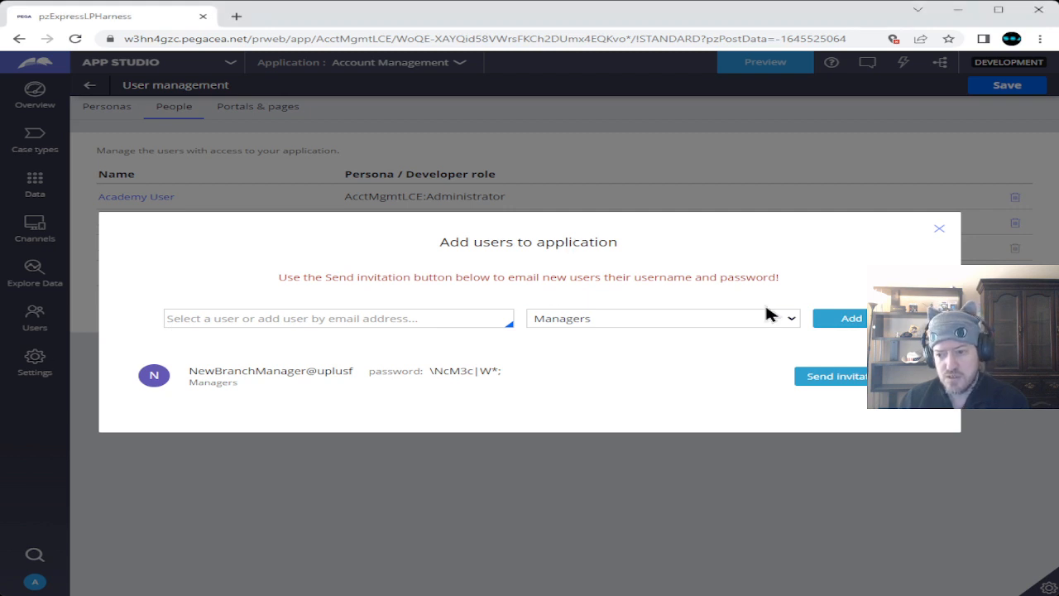
{"action": "left_click", "coordinate": [933, 226]}
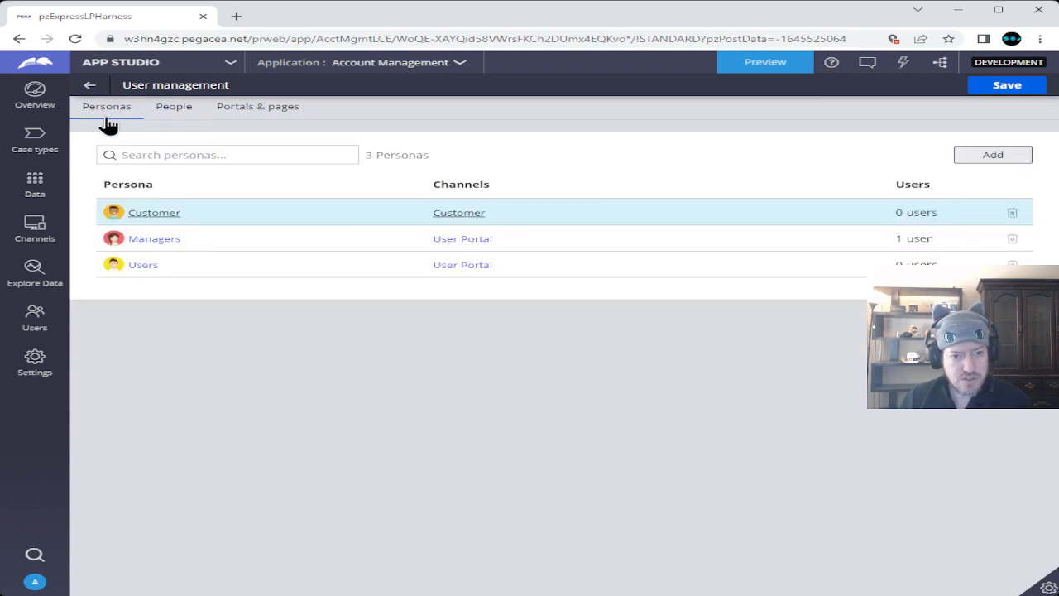
Preview the application from the User Portal channel and inspect the home page's header section in design mode.
{"action": "left_click", "coordinate": [35, 228]}
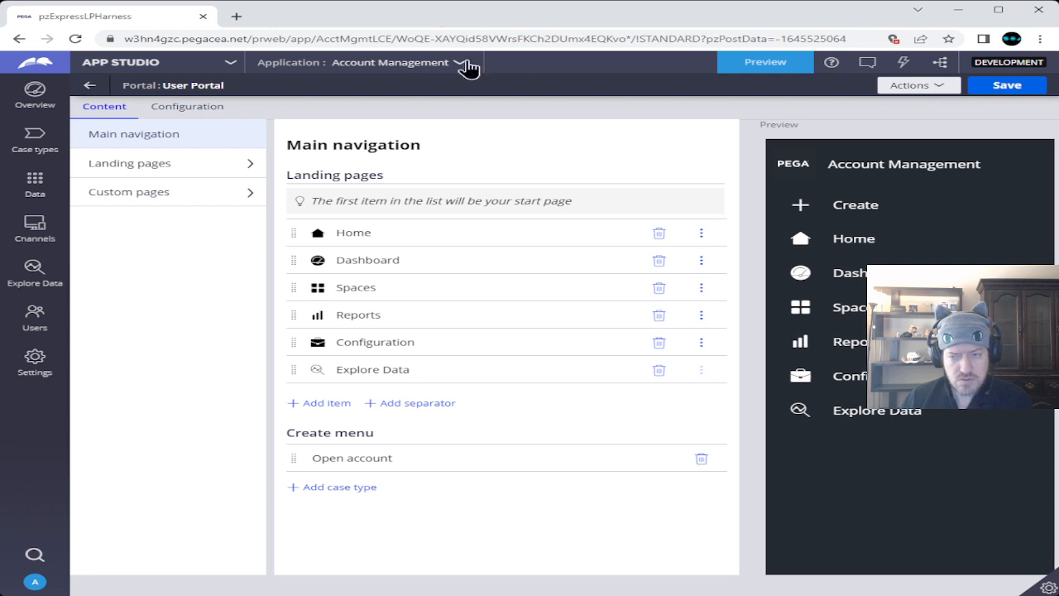
{"action": "left_click", "coordinate": [753, 66]}
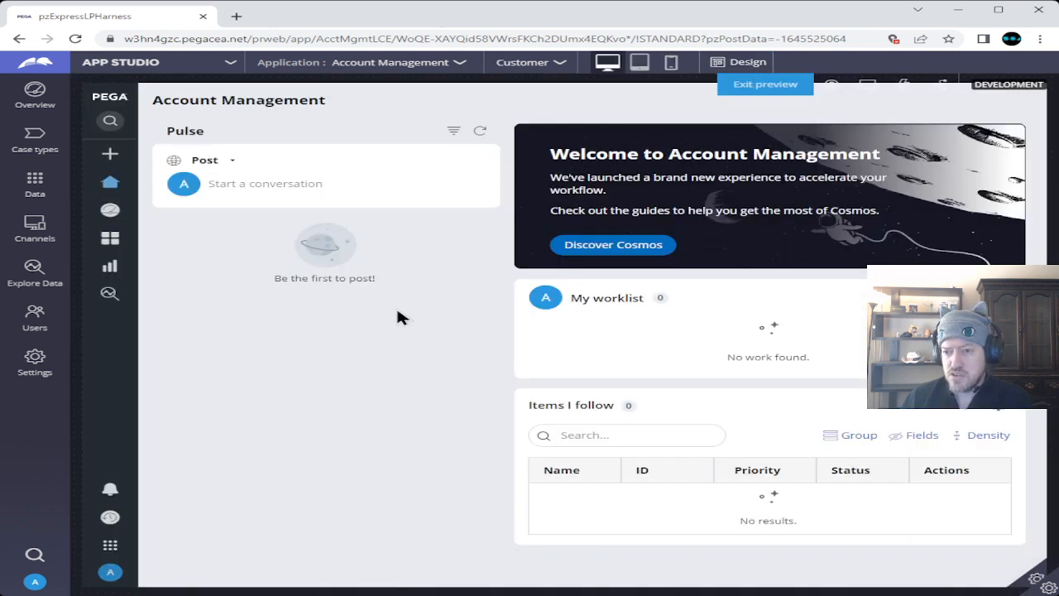
{"action": "left_click", "coordinate": [746, 64]}
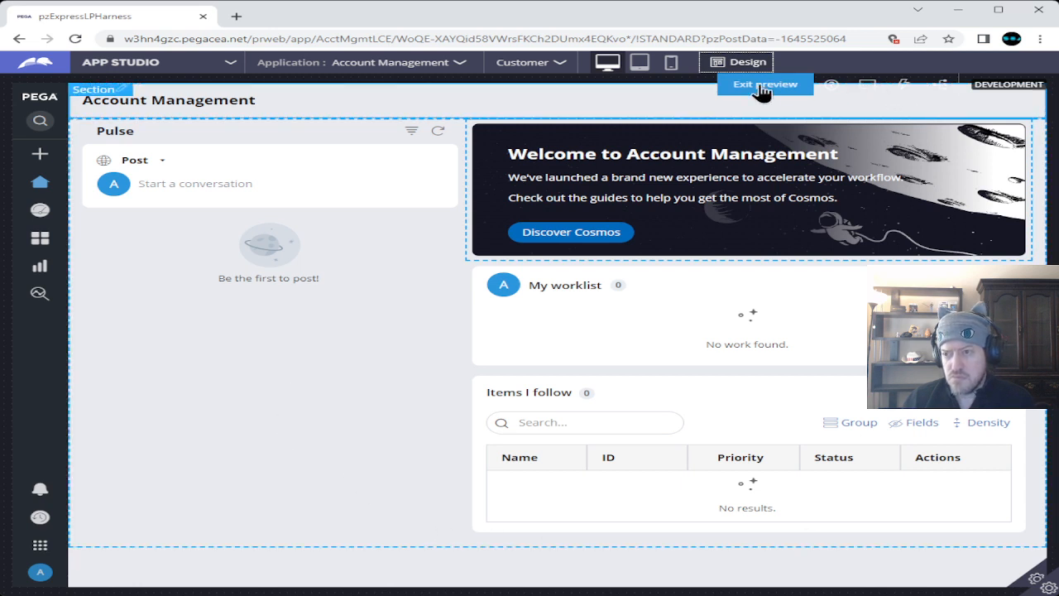
{"action": "left_click", "coordinate": [120, 93]}
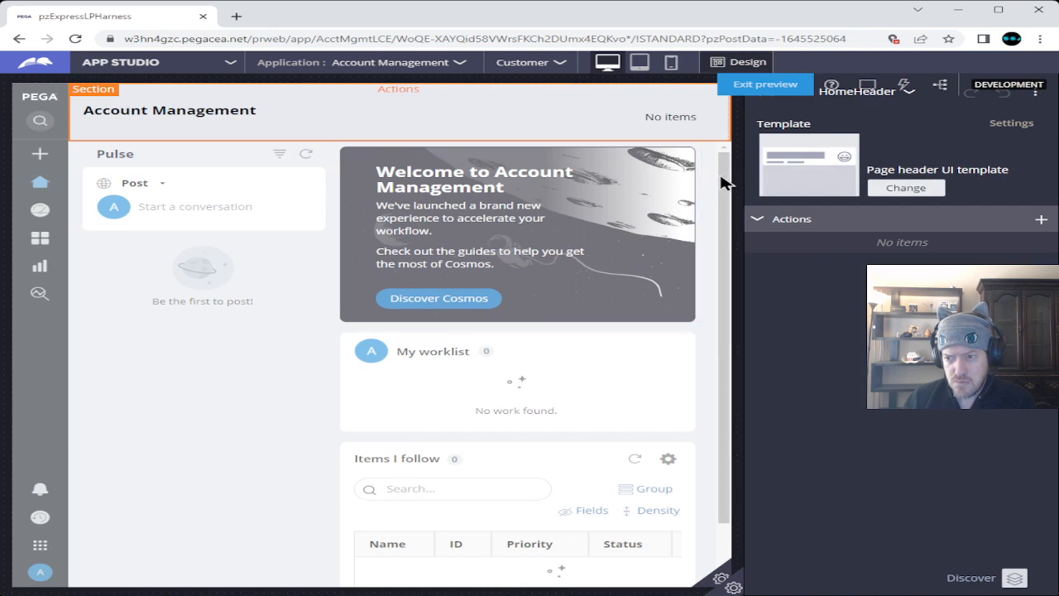
{"action": "left_click", "coordinate": [767, 101]}
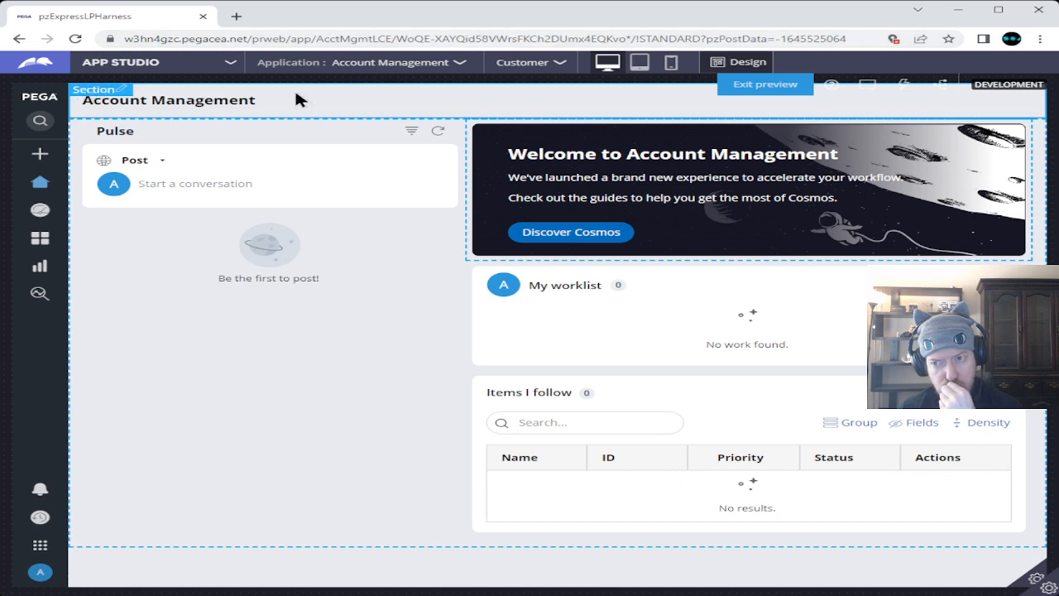
Switch the previewed portal from Customer to User Portal and turn off design mode.
{"action": "left_click", "coordinate": [560, 64]}
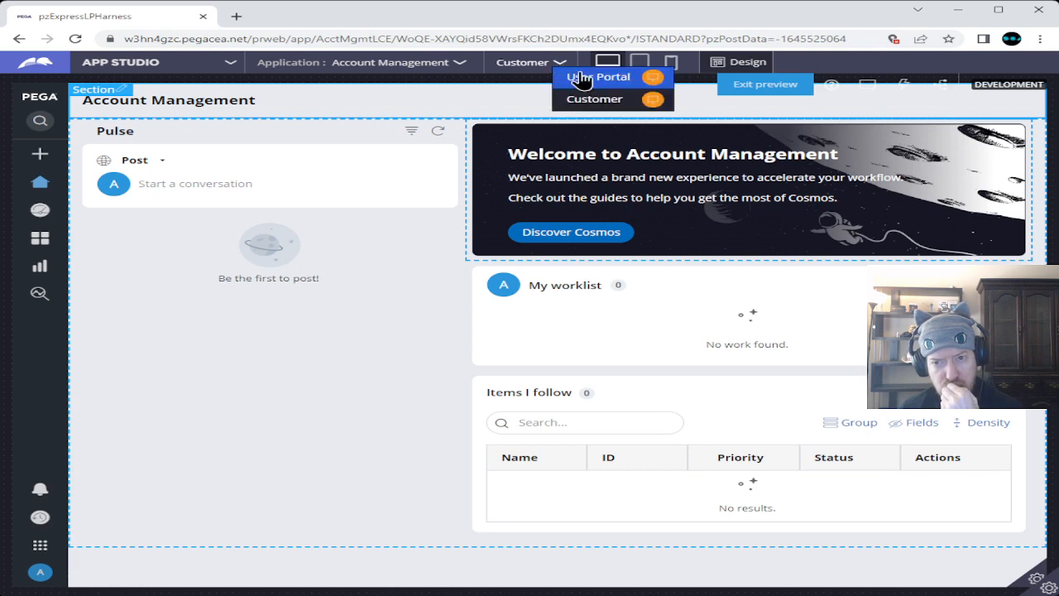
{"action": "left_click", "coordinate": [588, 77]}
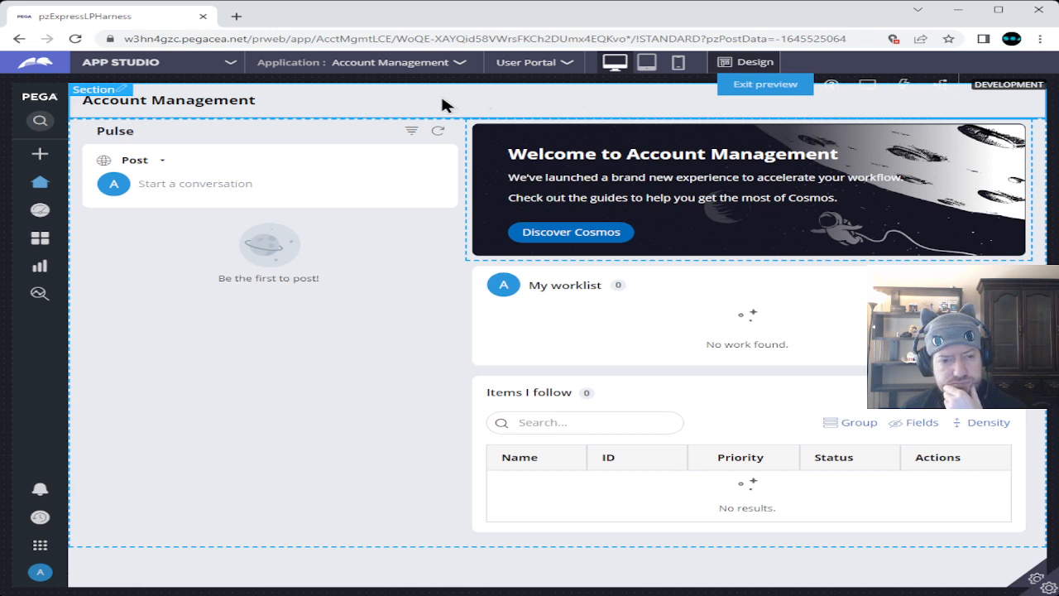
{"action": "mouse_move", "coordinate": [39, 158]}
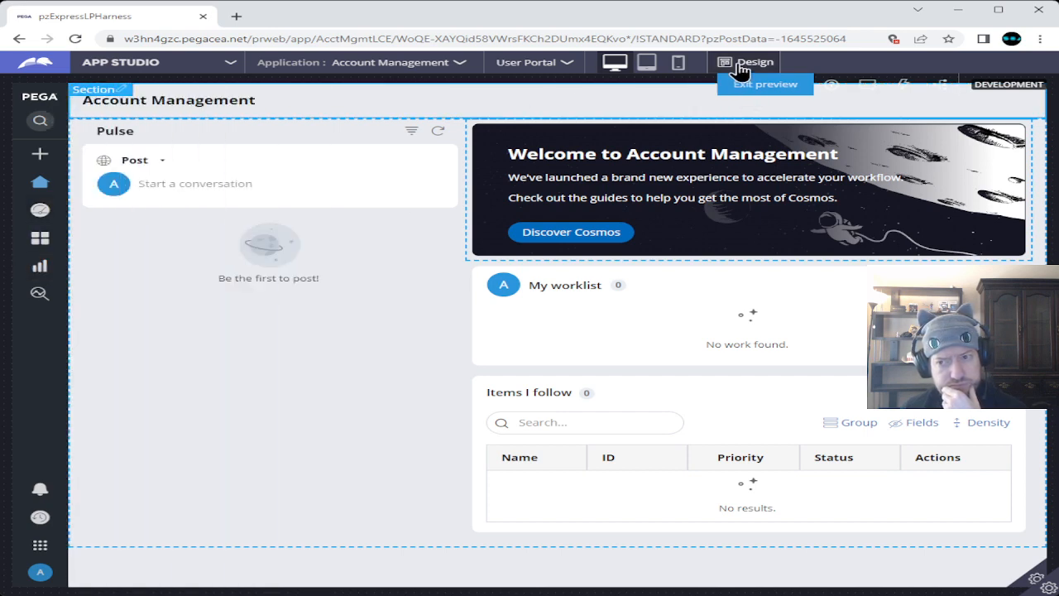
{"action": "left_click", "coordinate": [740, 66]}
Examine the User Portal's Reports page, including its available actions and the options for a new report, without creating one.
{"action": "mouse_move", "coordinate": [124, 273]}
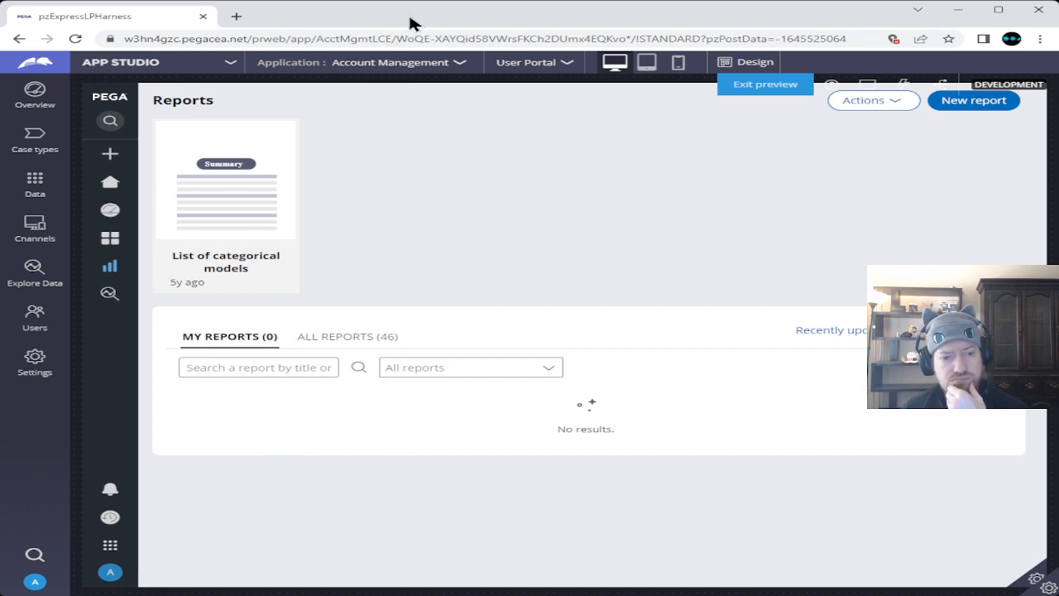
{"action": "left_click", "coordinate": [889, 108]}
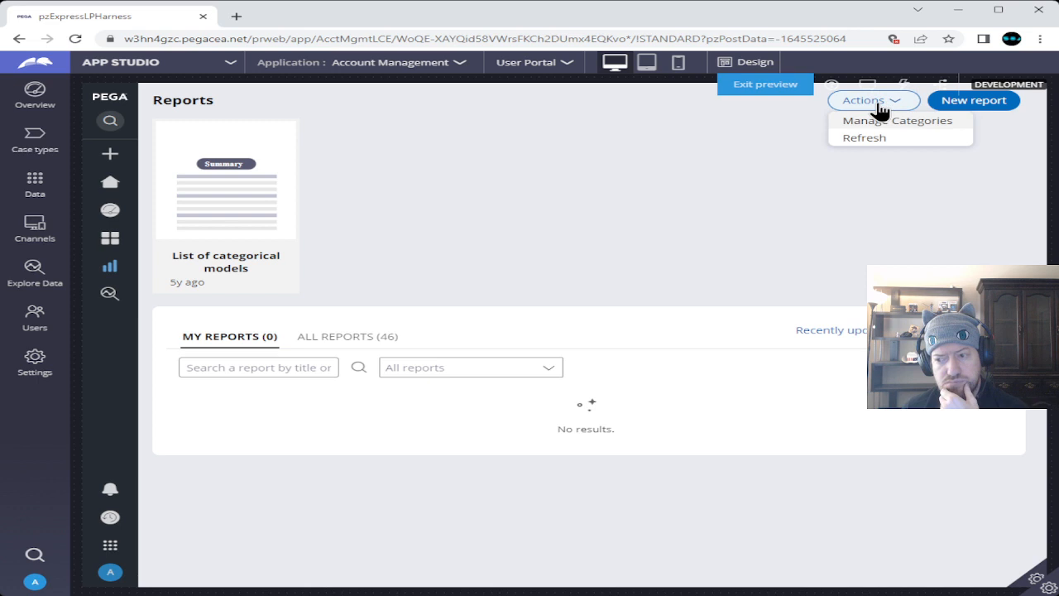
{"action": "left_click", "coordinate": [740, 140]}
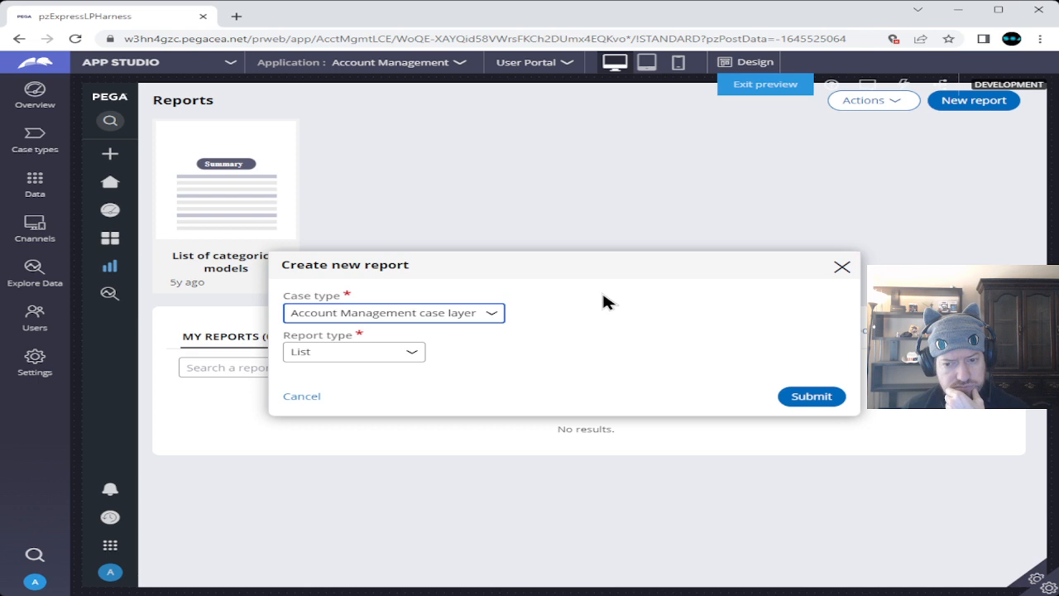
{"action": "left_click", "coordinate": [310, 397]}
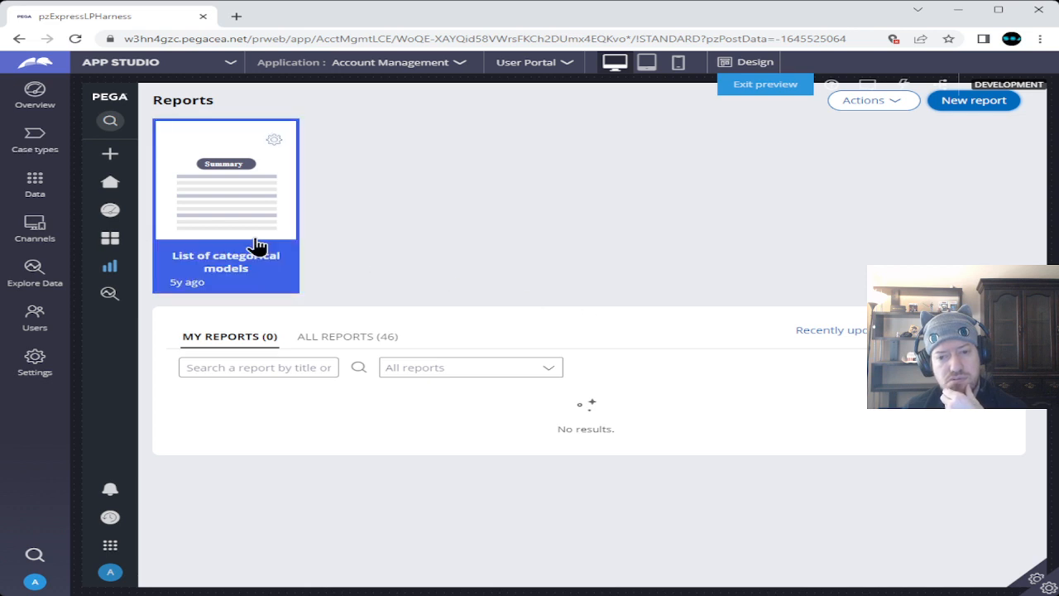
View the List of categorical models report, restart the portal preview and refresh the report.
{"action": "left_click", "coordinate": [274, 143]}
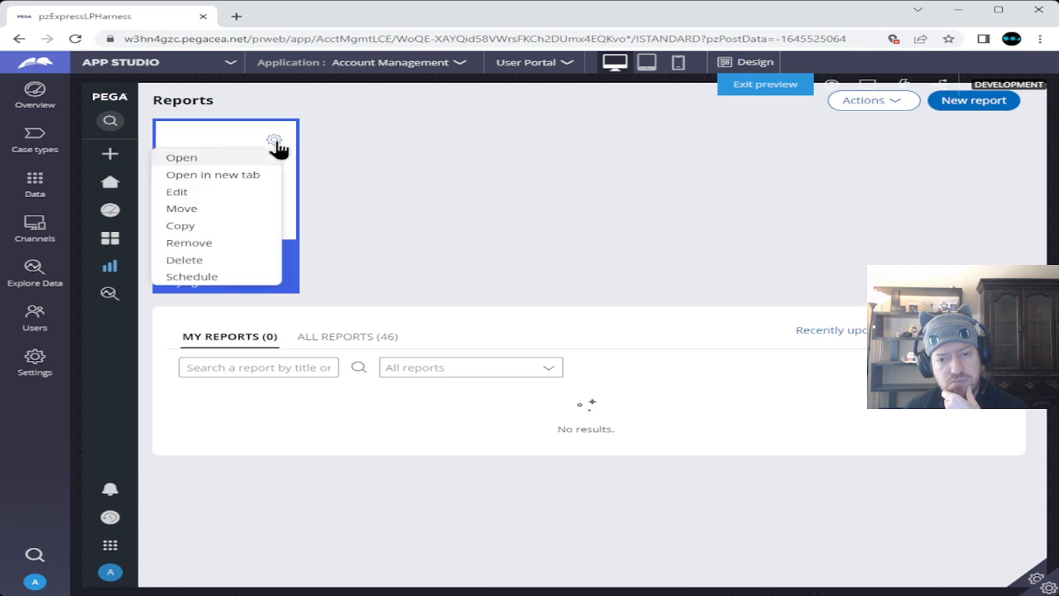
{"action": "left_click", "coordinate": [195, 161]}
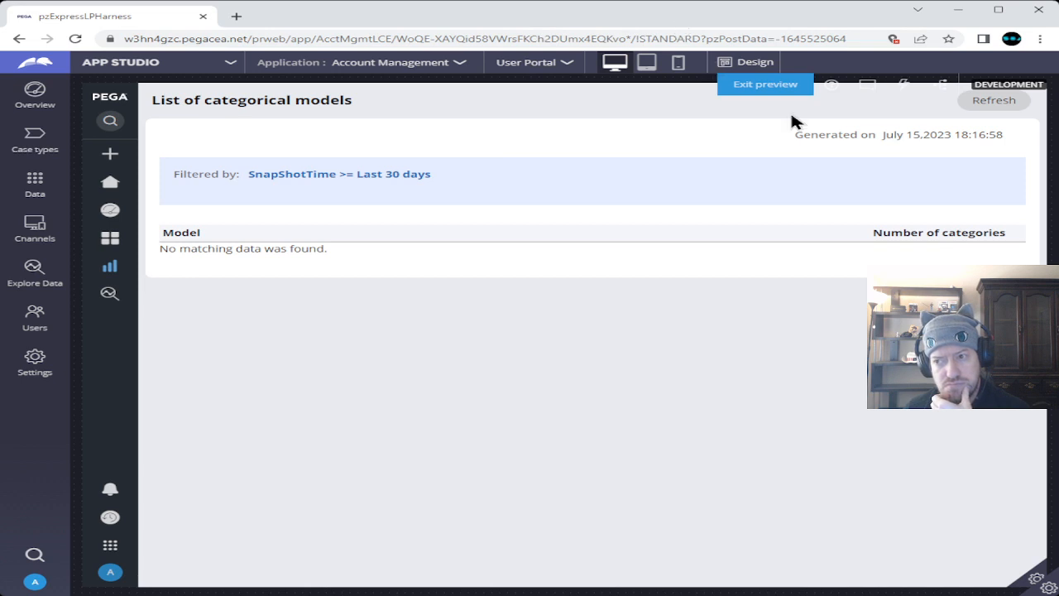
{"action": "left_click", "coordinate": [997, 9]}
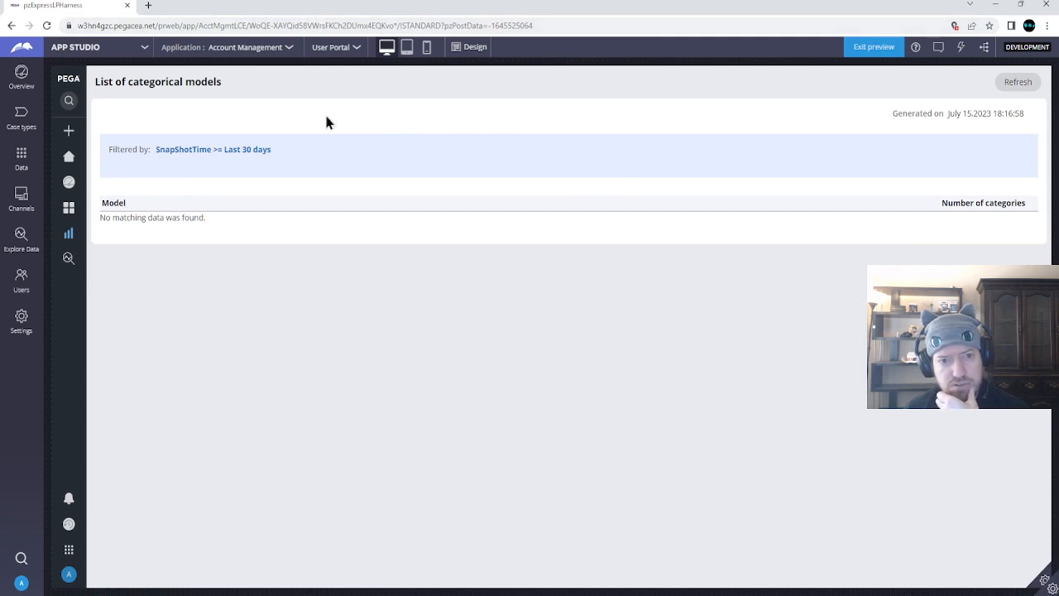
{"action": "left_click", "coordinate": [872, 48]}
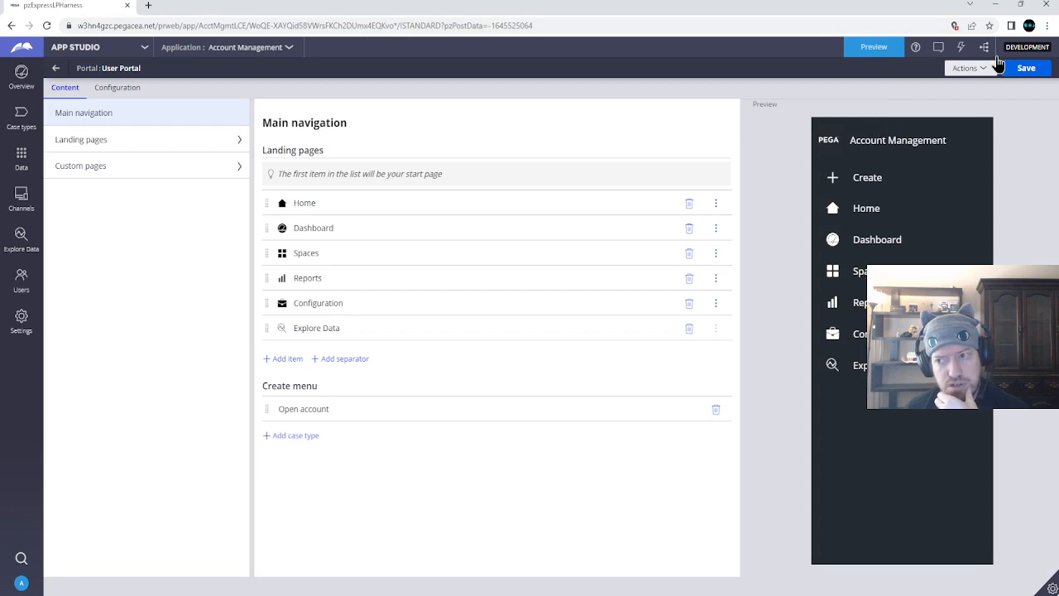
{"action": "left_click", "coordinate": [1020, 4]}
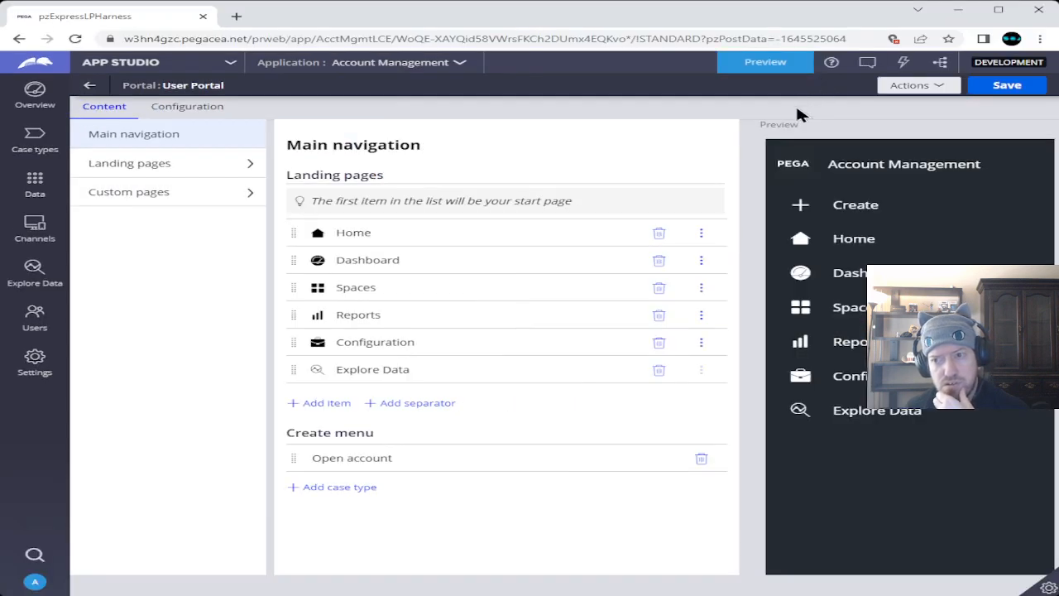
{"action": "left_click", "coordinate": [754, 65]}
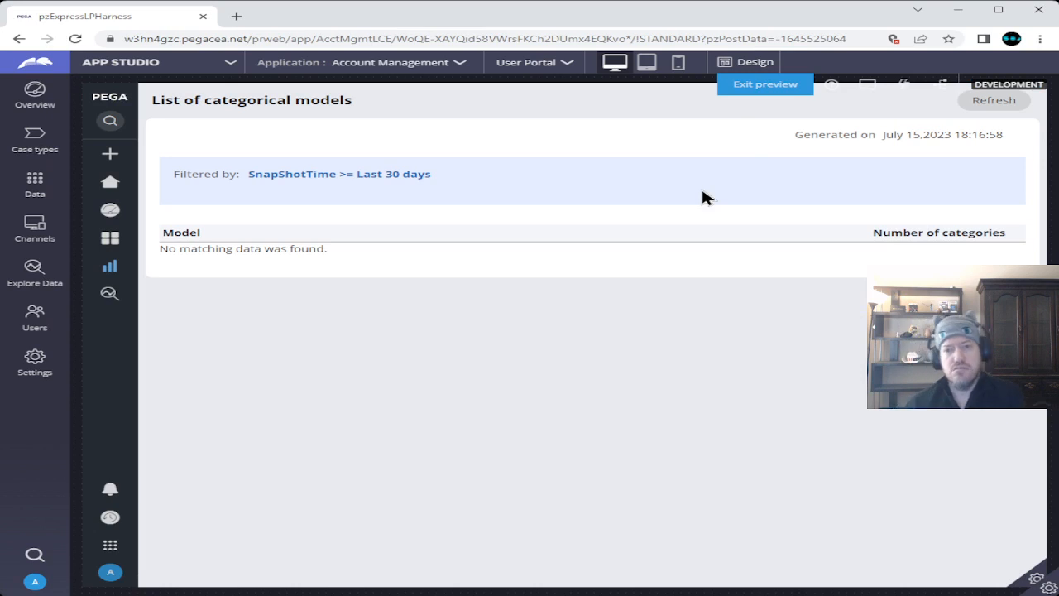
{"action": "left_click", "coordinate": [996, 102]}
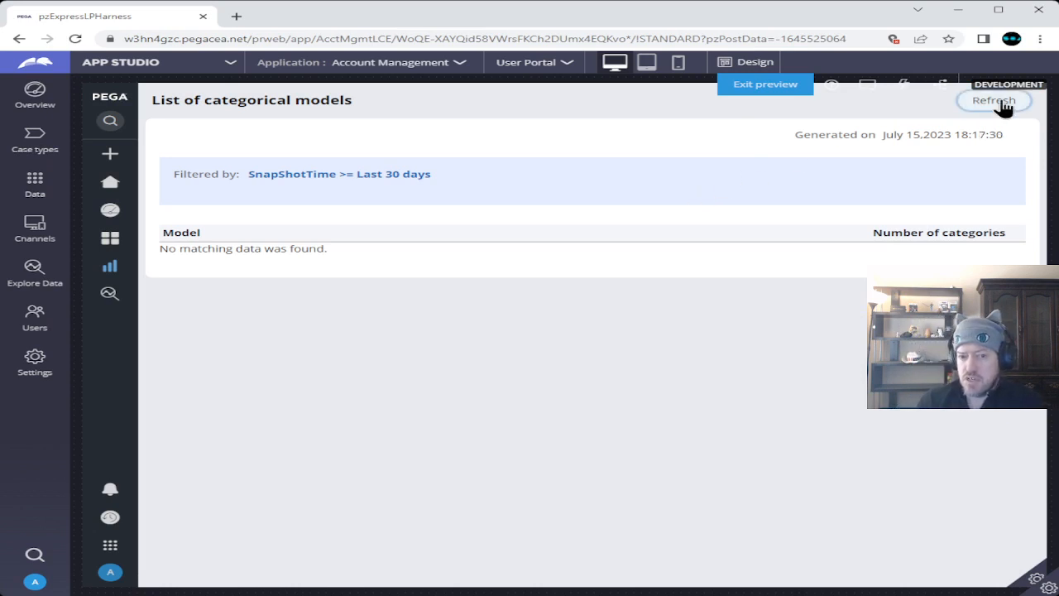
Look through the User Portal's Home and Reports pages, then inspect the Home page in design mode.
{"action": "mouse_move", "coordinate": [115, 160]}
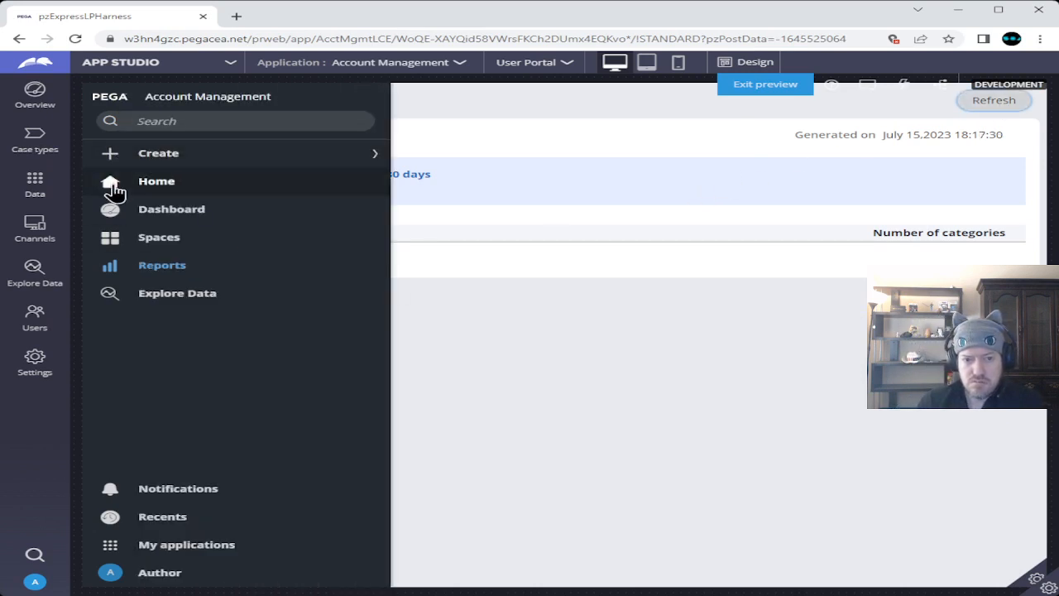
{"action": "left_click", "coordinate": [114, 185]}
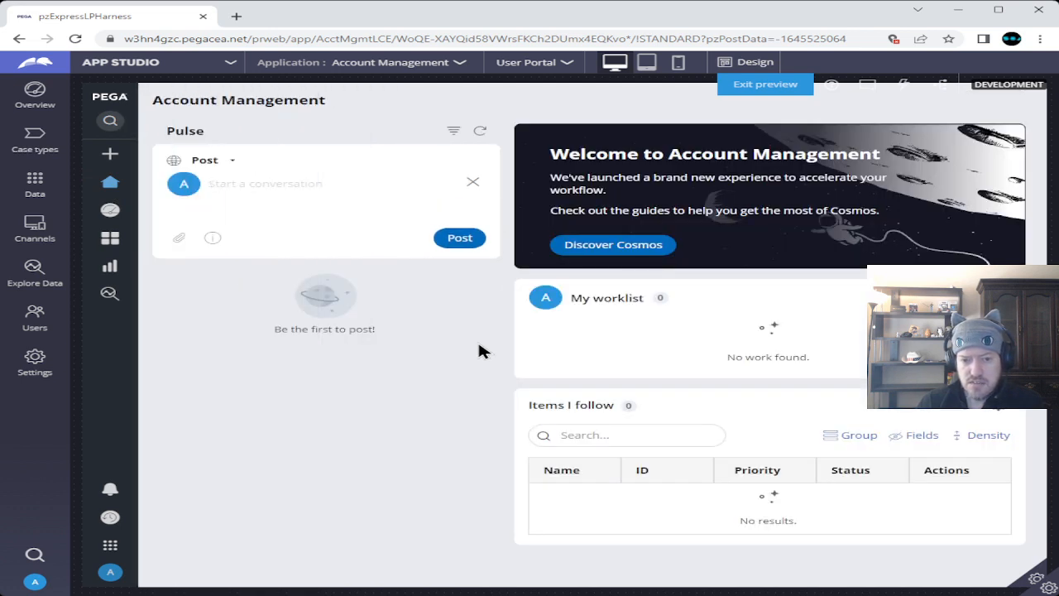
{"action": "left_click", "coordinate": [111, 265]}
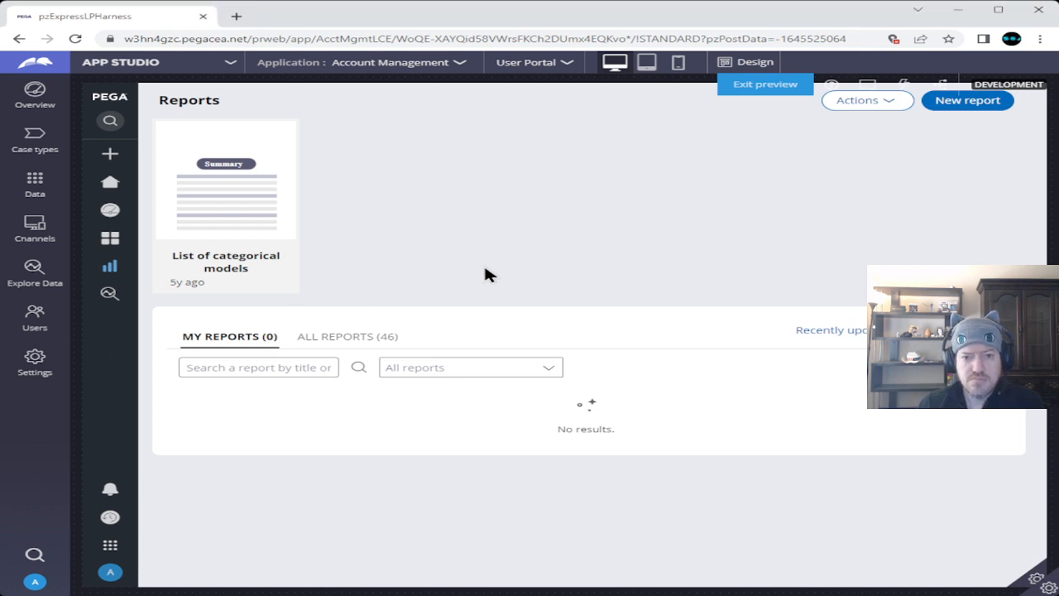
{"action": "mouse_move", "coordinate": [113, 140]}
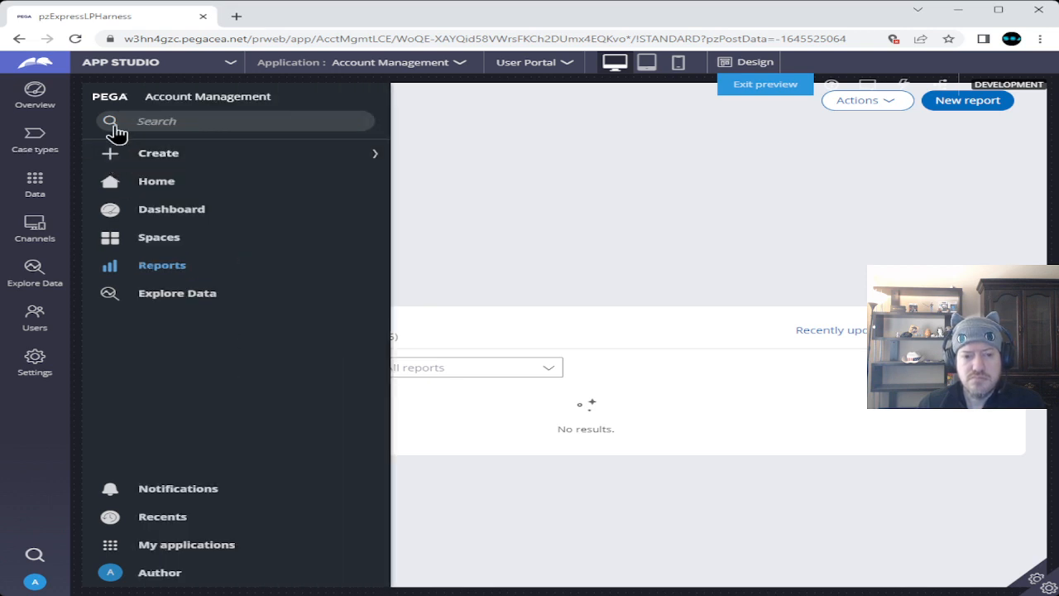
{"action": "left_click", "coordinate": [114, 183]}
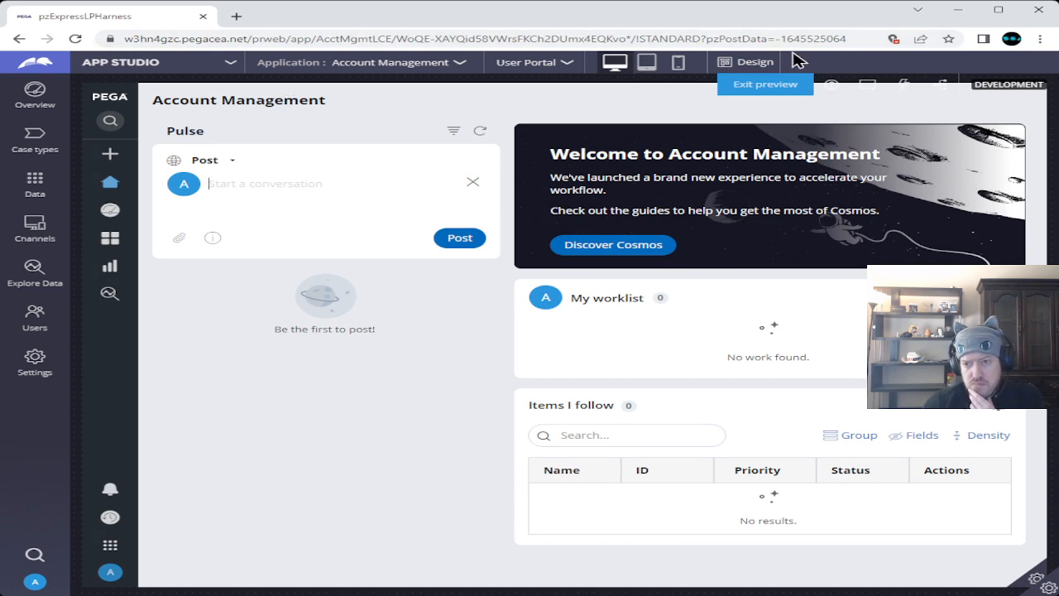
{"action": "left_click", "coordinate": [741, 62]}
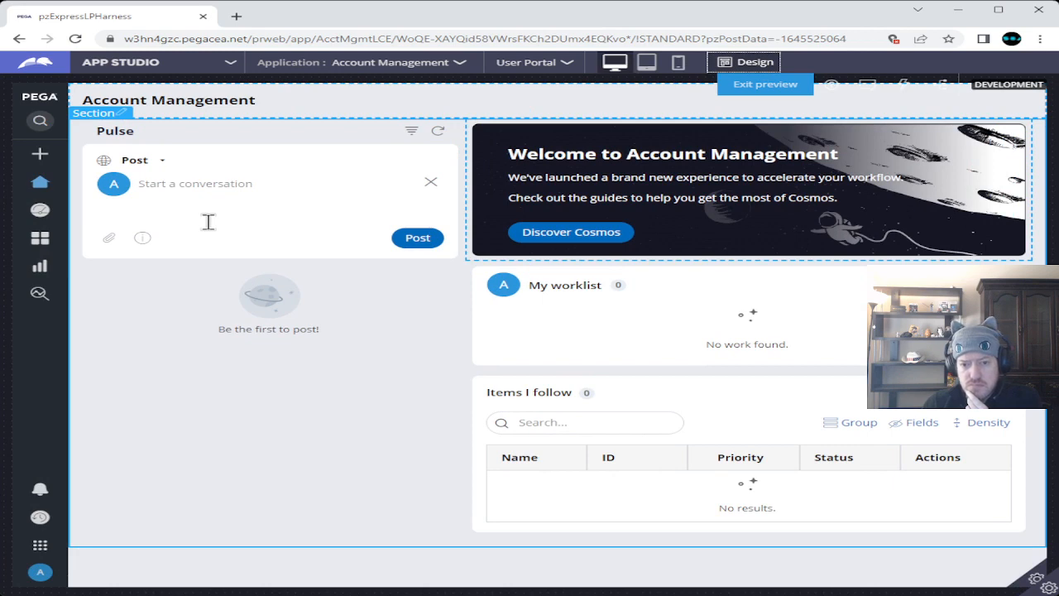
Examine the fields and controls available for region A of the Home page's HomeMain section, without adding any.
{"action": "left_click", "coordinate": [120, 114]}
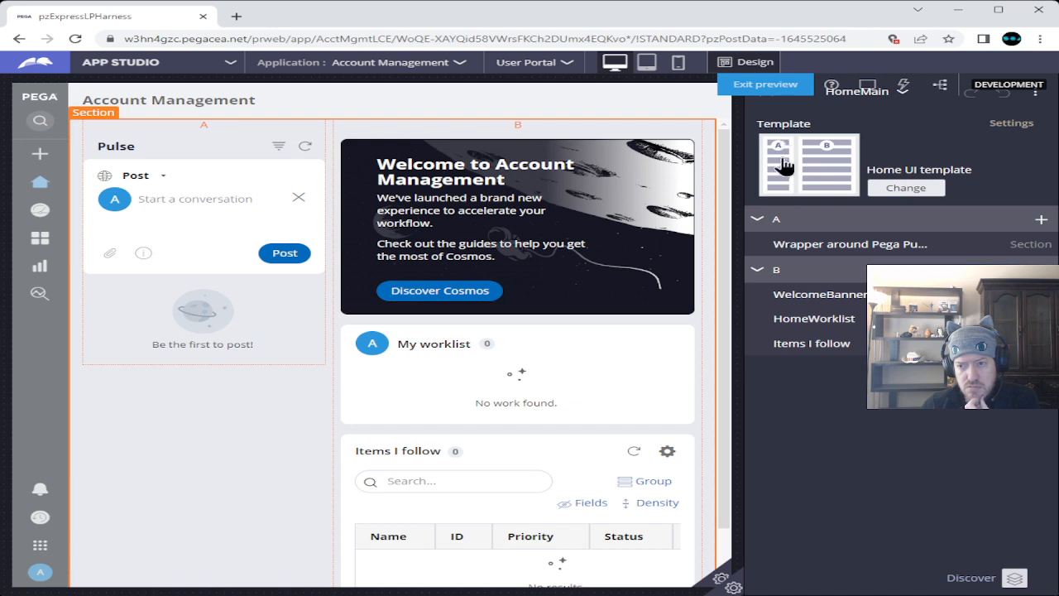
{"action": "left_click", "coordinate": [1043, 223]}
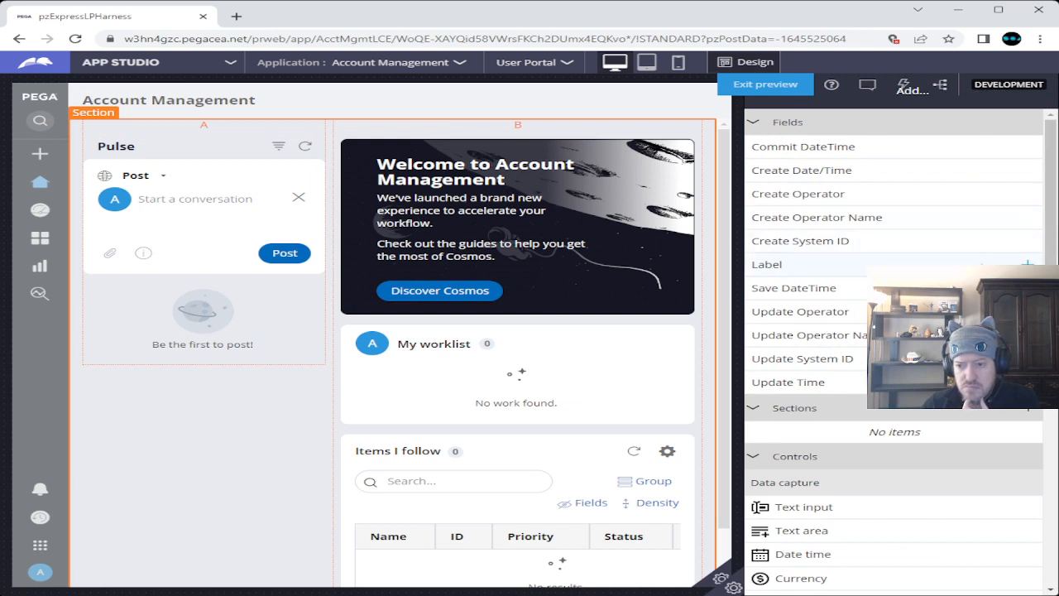
{"action": "scroll", "coordinate": [951, 261], "scroll_direction": "down", "scroll_amount": 4}
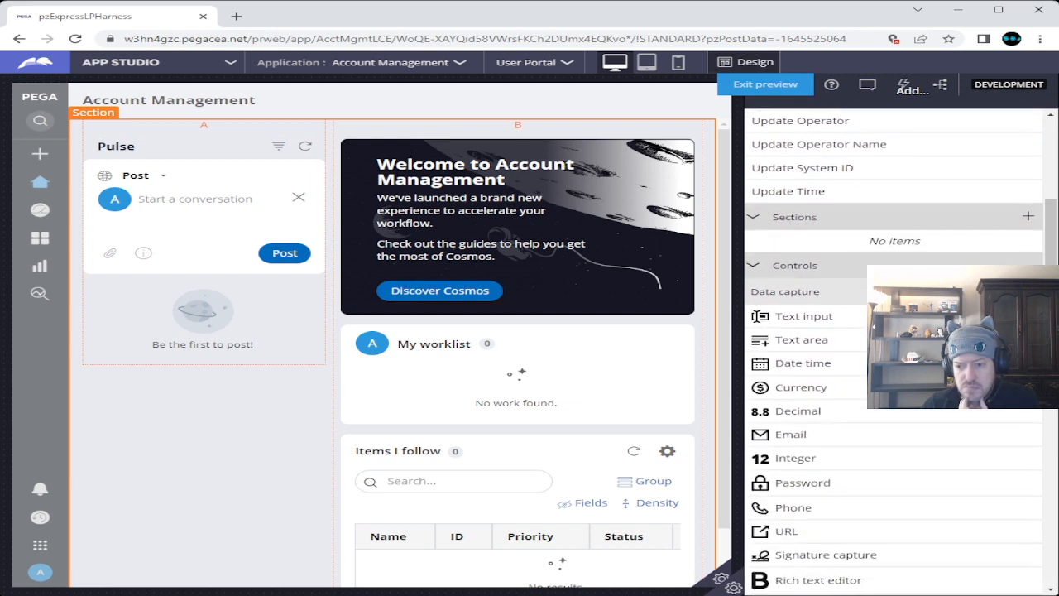
{"action": "scroll", "coordinate": [951, 260], "scroll_direction": "down", "scroll_amount": 4}
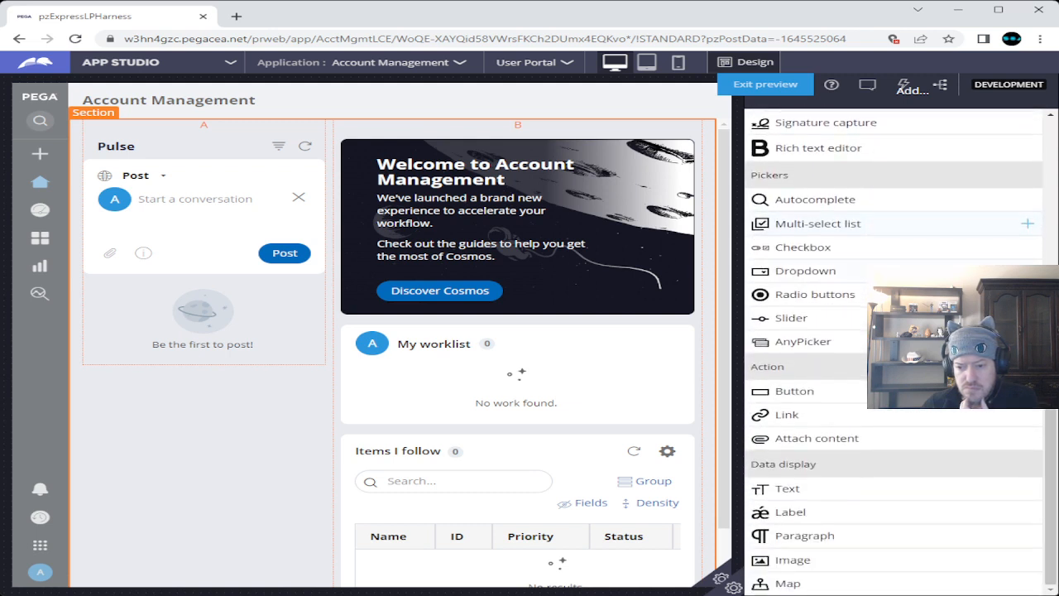
{"action": "scroll", "coordinate": [894, 347], "scroll_direction": "up", "scroll_amount": 5}
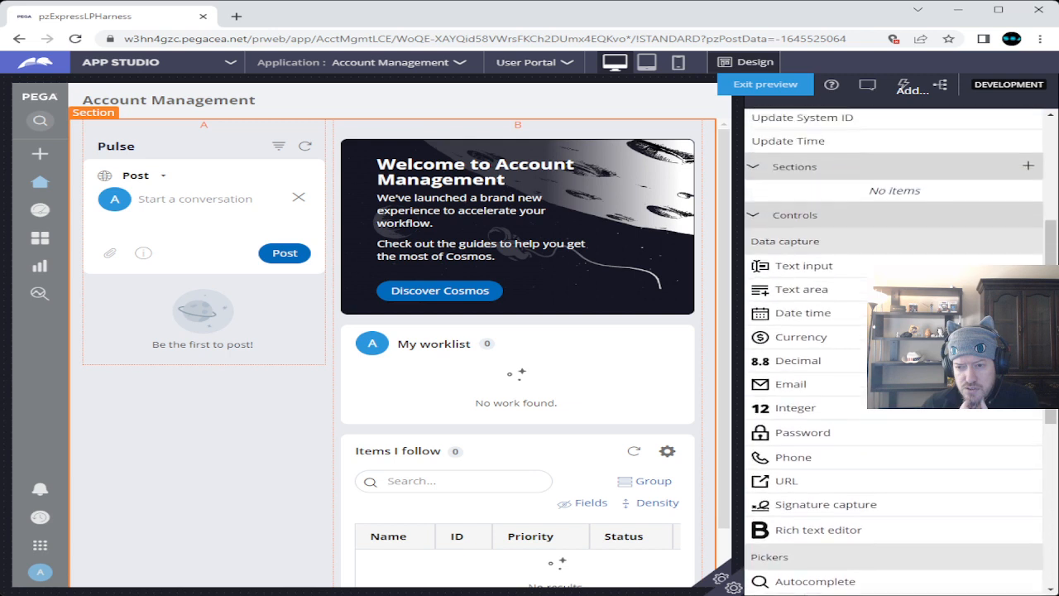
{"action": "scroll", "coordinate": [852, 299], "scroll_direction": "up", "scroll_amount": 3}
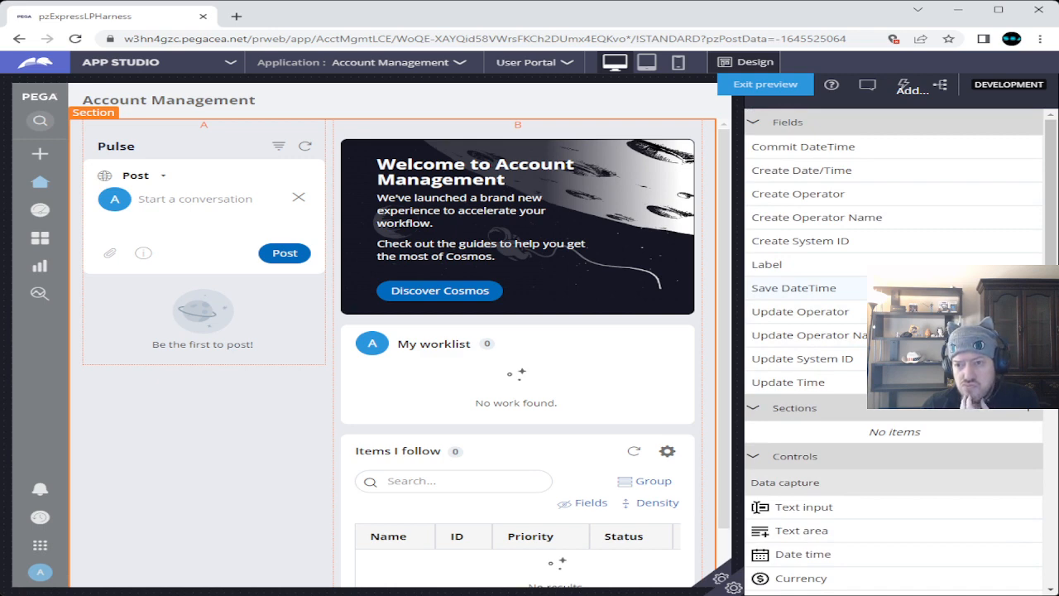
{"action": "left_click", "coordinate": [998, 11]}
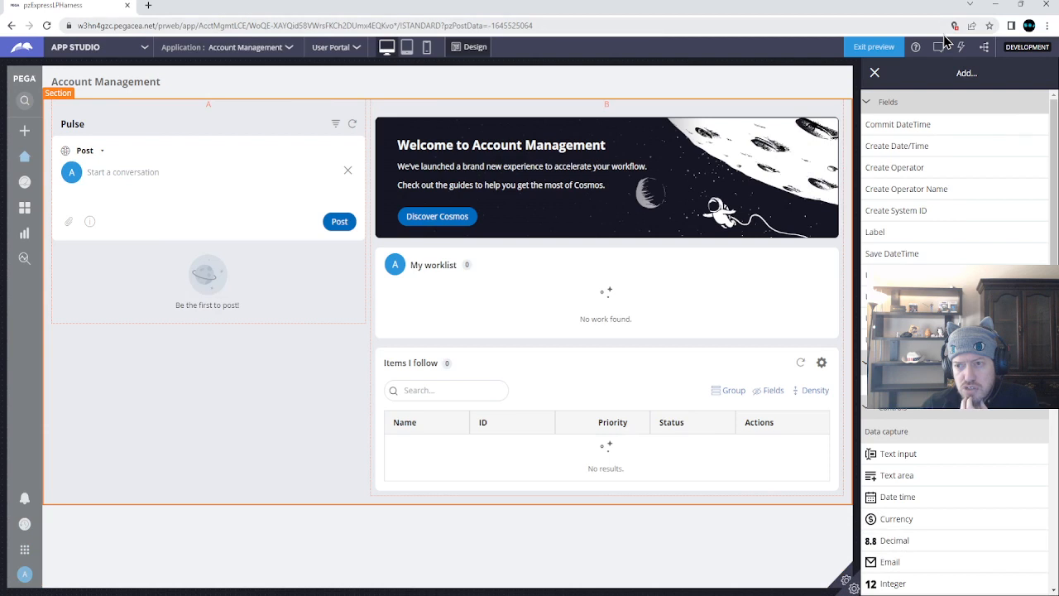
{"action": "left_click", "coordinate": [876, 75]}
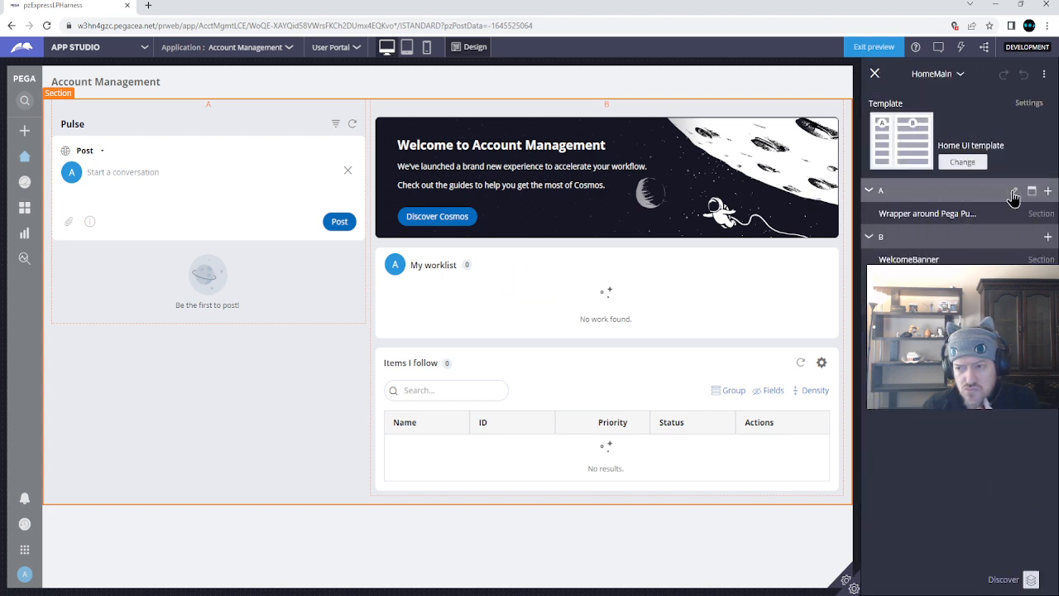
Examine the fields and controls available for region B of the HomeMain section, without adding any.
{"action": "left_click", "coordinate": [1049, 239]}
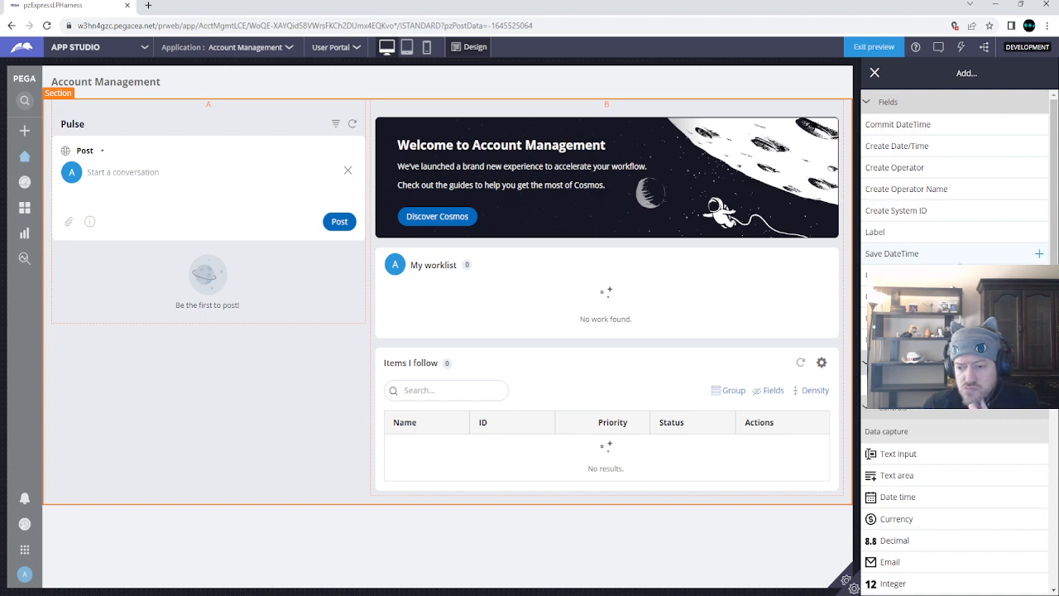
{"action": "scroll", "coordinate": [959, 264], "scroll_direction": "down", "scroll_amount": 4}
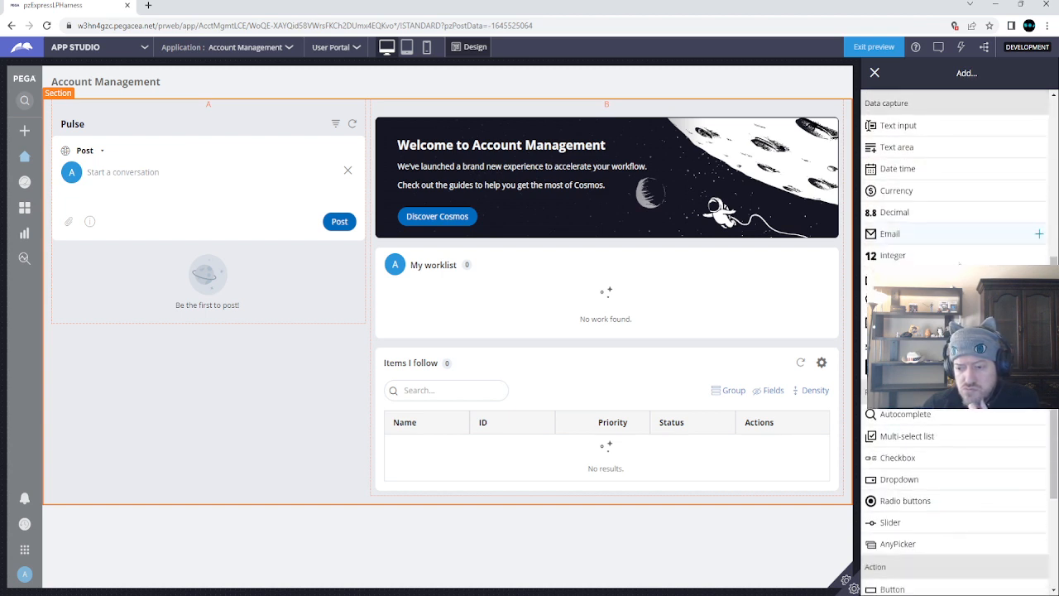
{"action": "scroll", "coordinate": [959, 263], "scroll_direction": "down", "scroll_amount": 3}
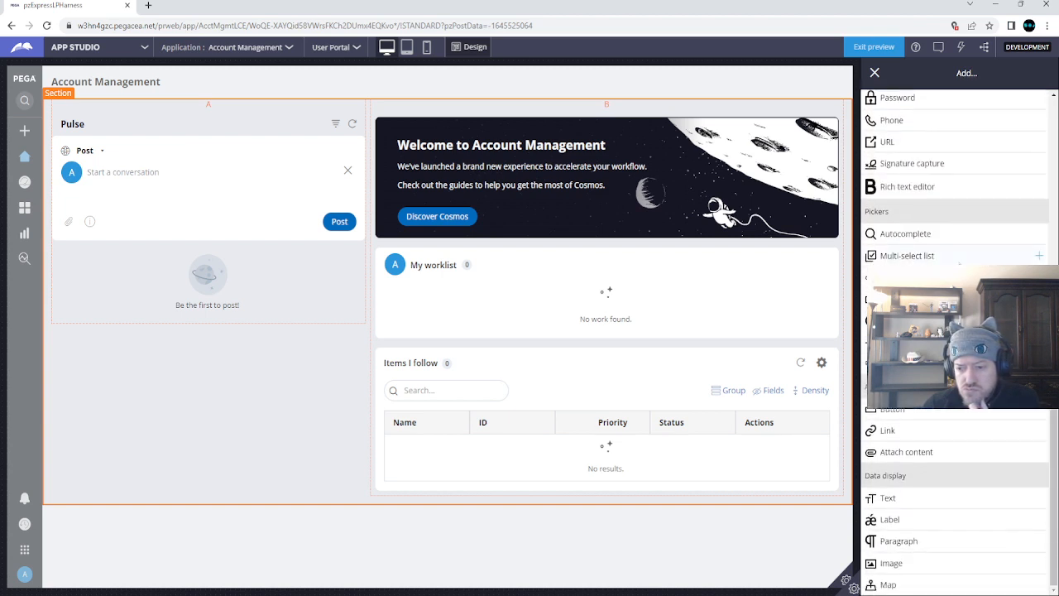
{"action": "scroll", "coordinate": [960, 263], "scroll_direction": "up", "scroll_amount": 8}
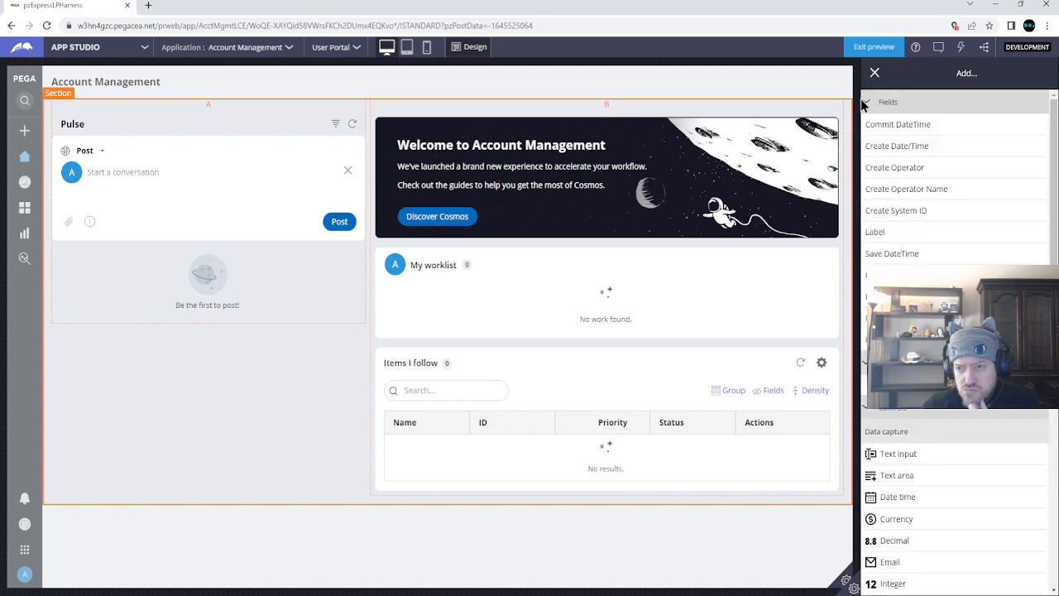
{"action": "left_click", "coordinate": [875, 73]}
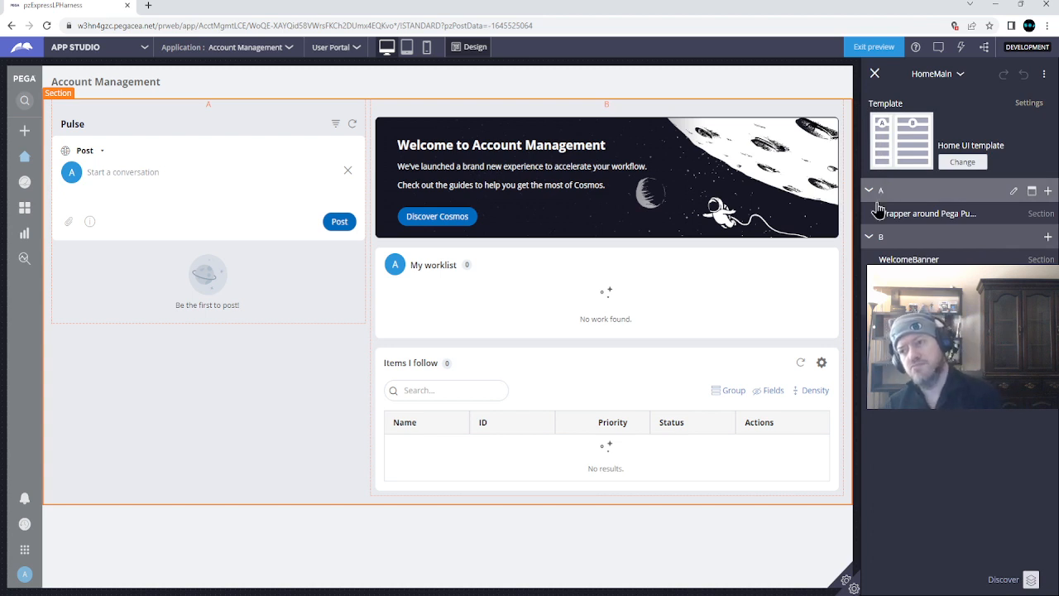
View the section hierarchy around HomeMain and turn off design mode.
{"action": "left_click", "coordinate": [960, 75]}
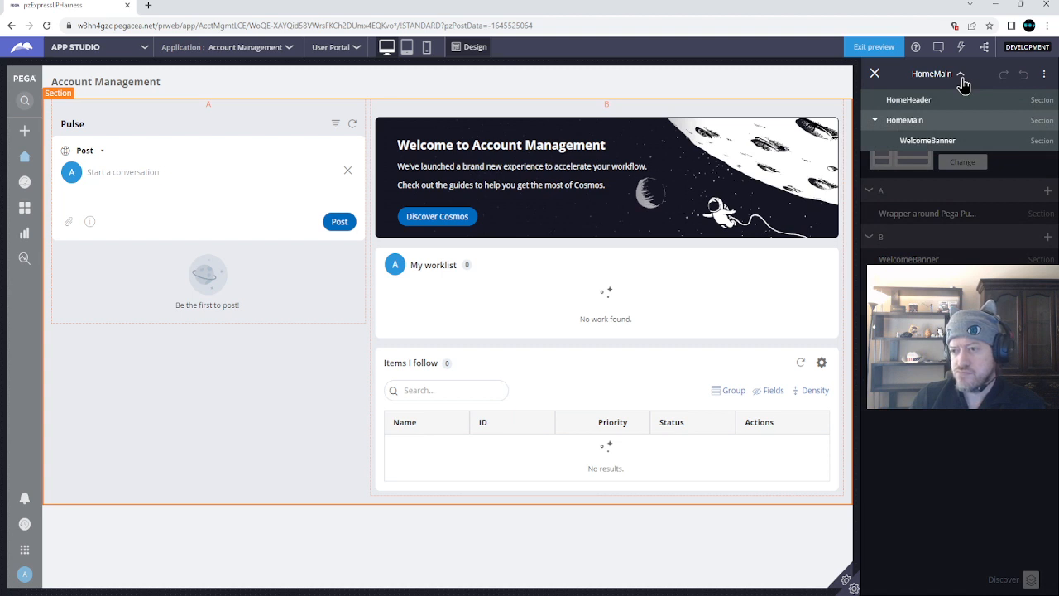
{"action": "left_click", "coordinate": [962, 78]}
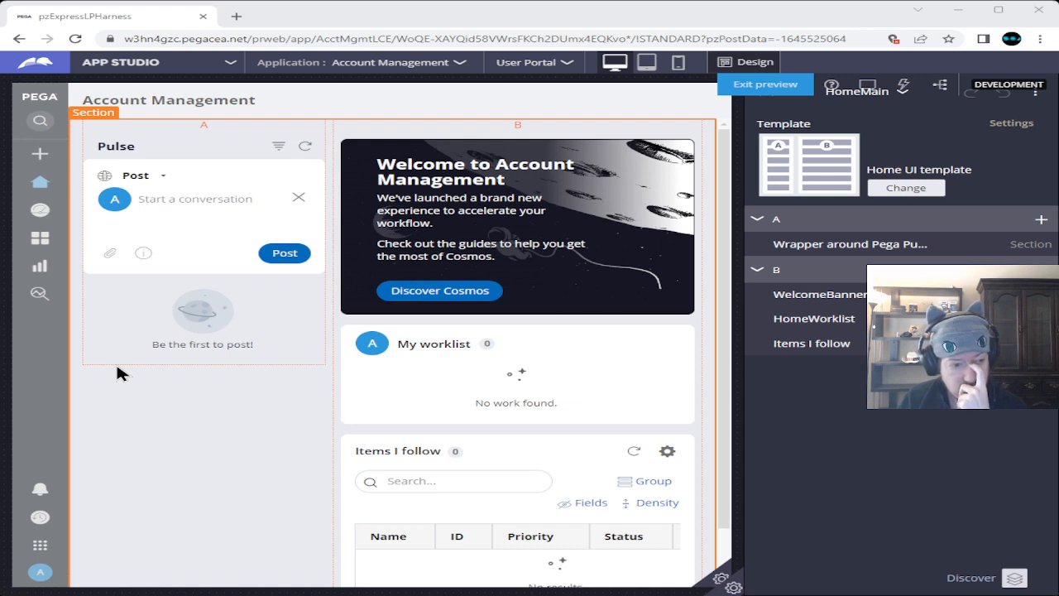
{"action": "left_click", "coordinate": [763, 81]}
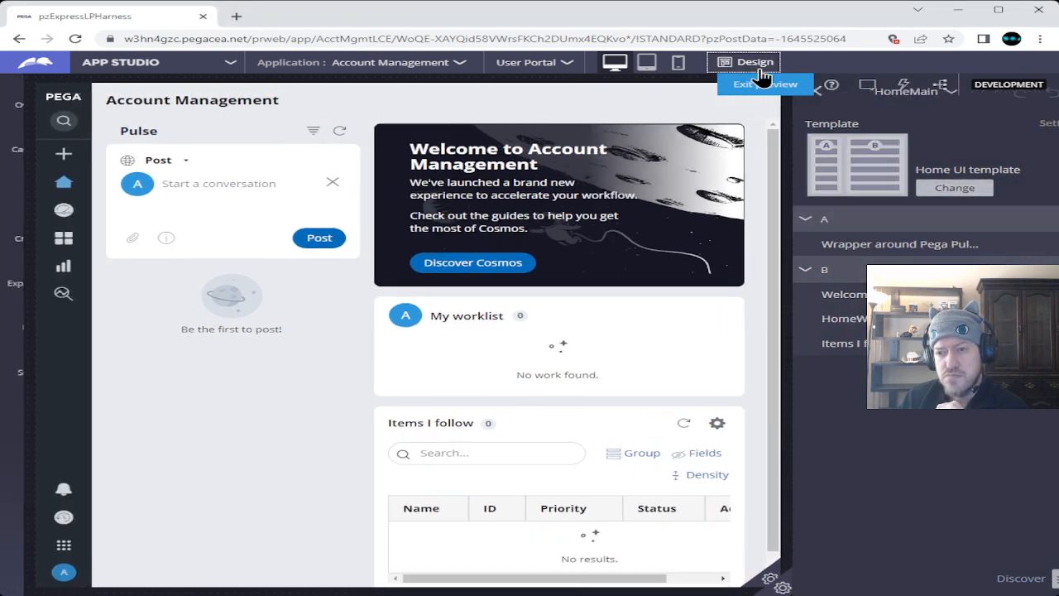
Edit the User Portal's Dashboard page and add a Report widget to Slot 1.
{"action": "mouse_move", "coordinate": [116, 212]}
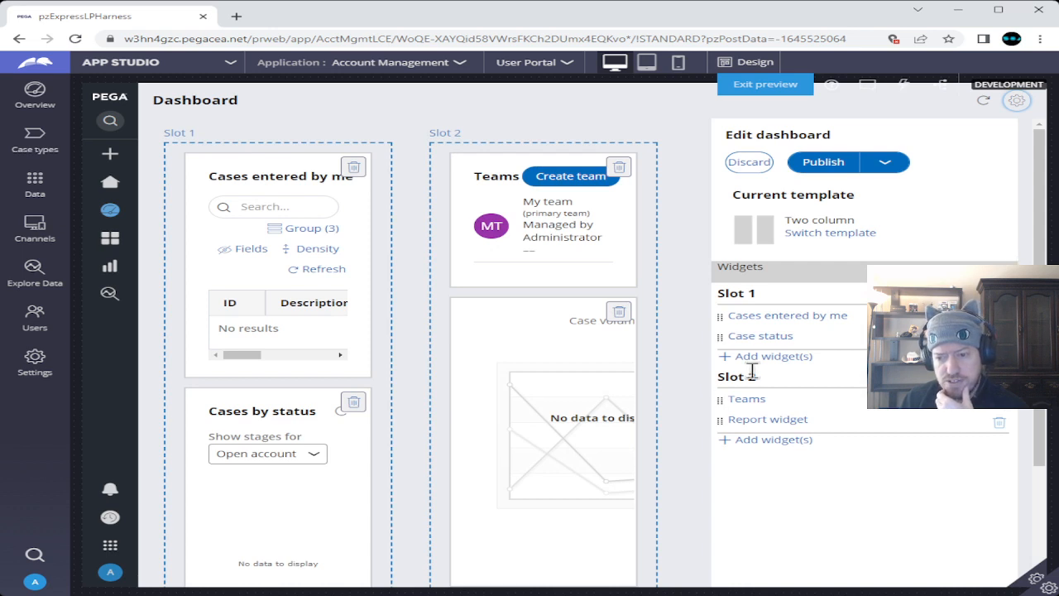
{"action": "left_click", "coordinate": [774, 361]}
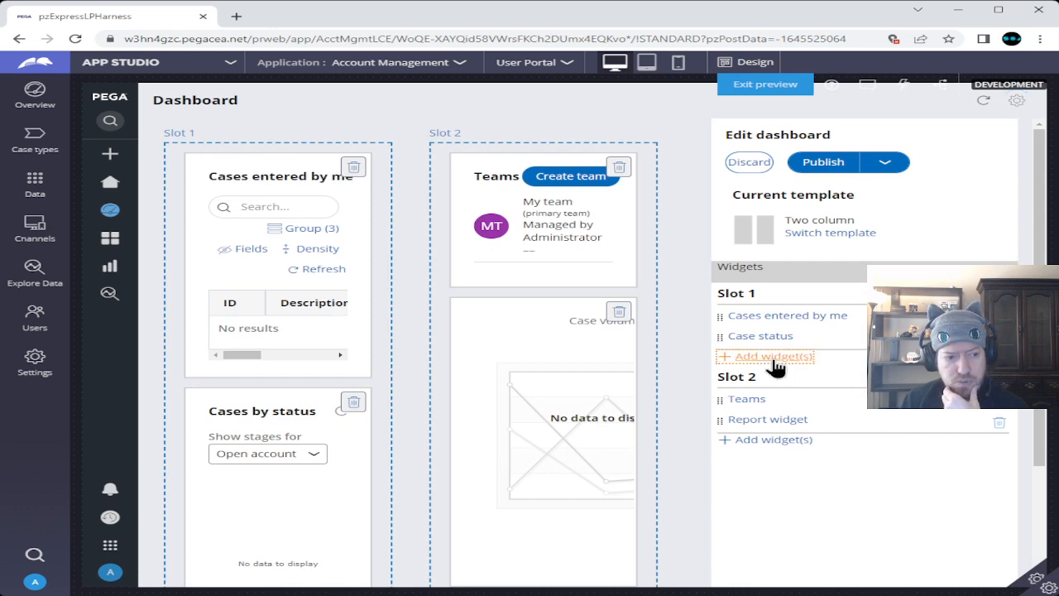
{"action": "left_click", "coordinate": [774, 361]}
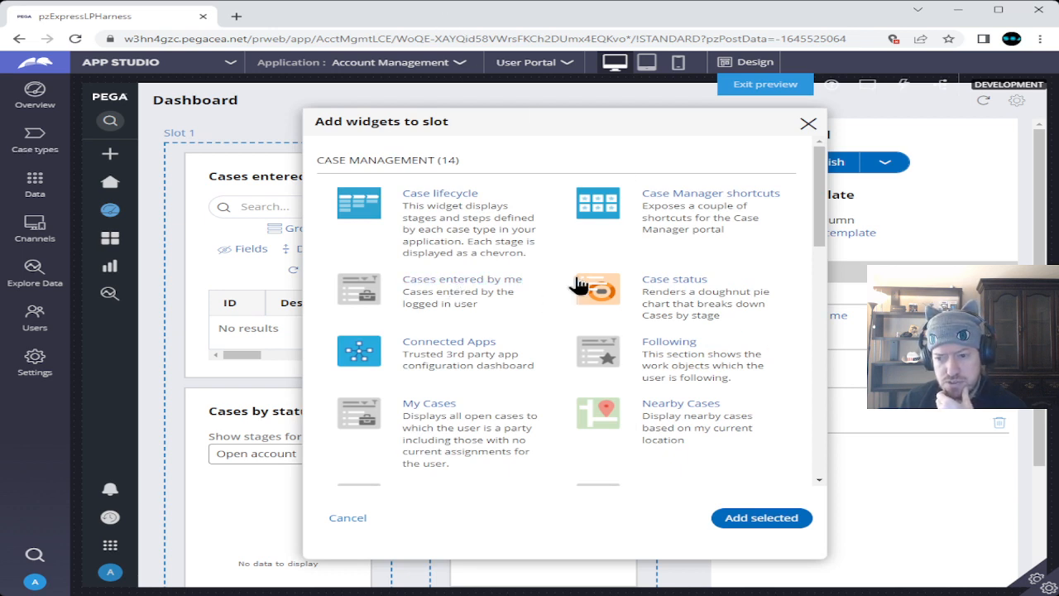
{"action": "scroll", "coordinate": [570, 291], "scroll_direction": "down", "scroll_amount": 1}
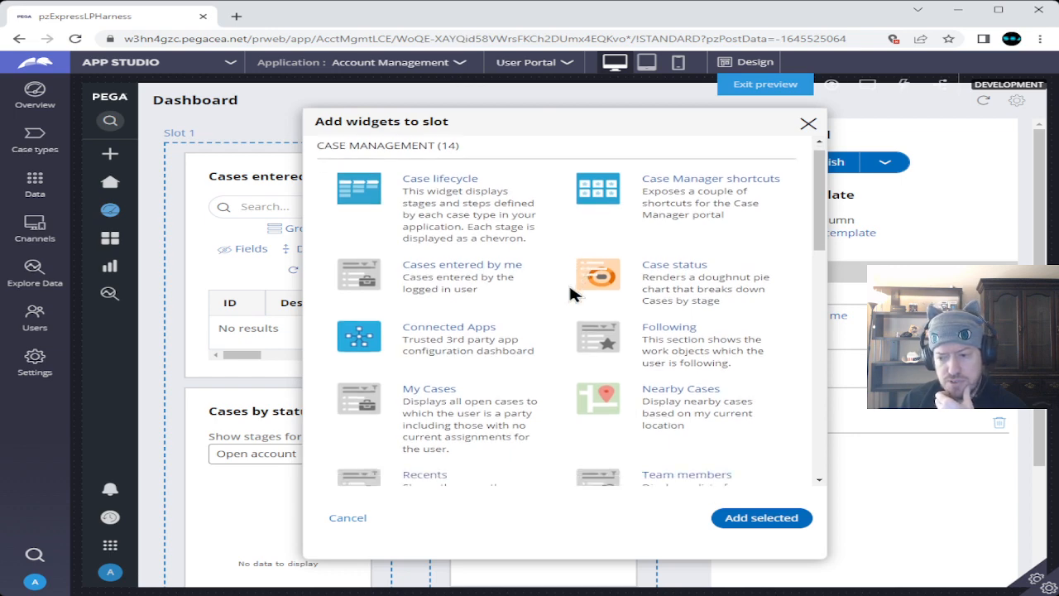
{"action": "scroll", "coordinate": [571, 289], "scroll_direction": "down", "scroll_amount": 4}
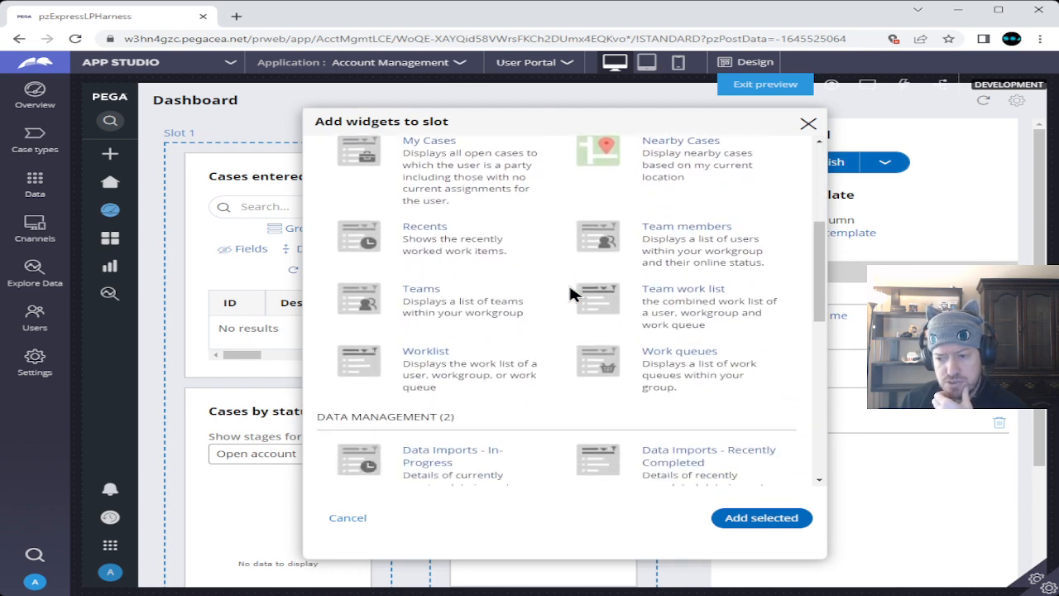
{"action": "scroll", "coordinate": [571, 292], "scroll_direction": "down", "scroll_amount": 3}
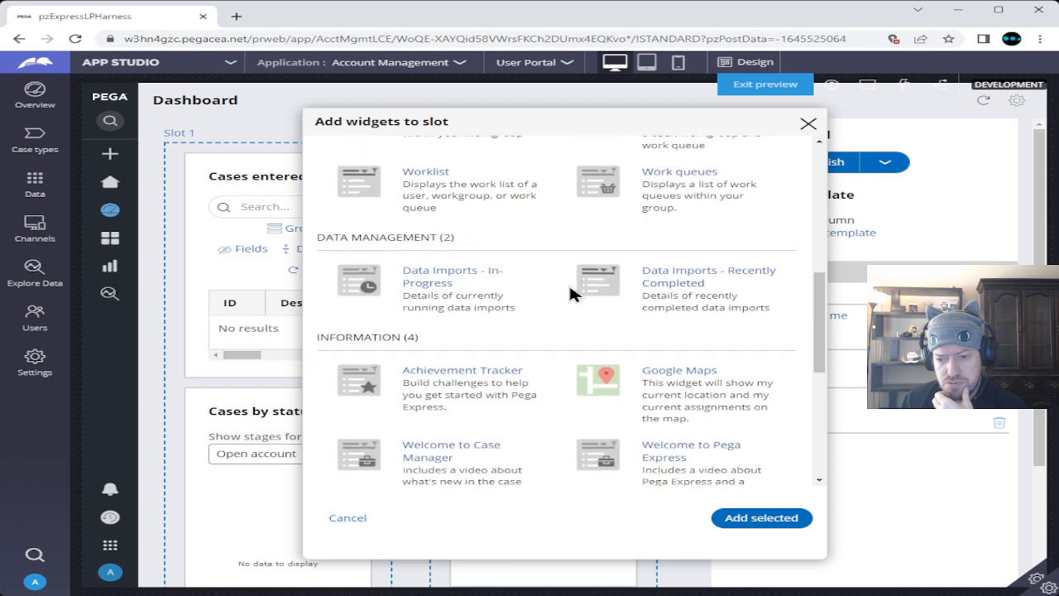
{"action": "scroll", "coordinate": [571, 292], "scroll_direction": "down", "scroll_amount": 3}
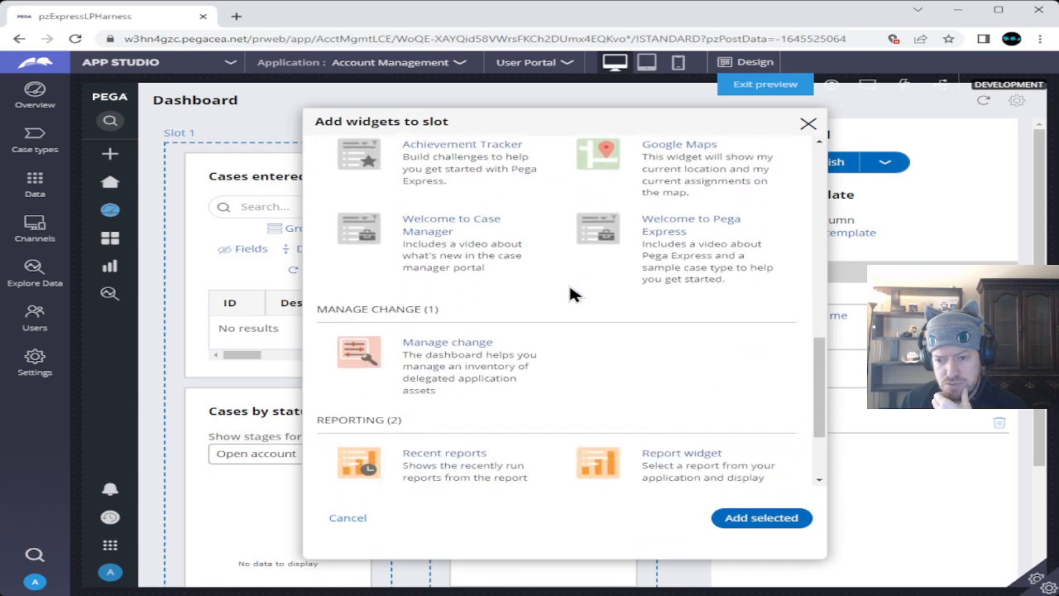
{"action": "scroll", "coordinate": [571, 294], "scroll_direction": "down", "scroll_amount": 2}
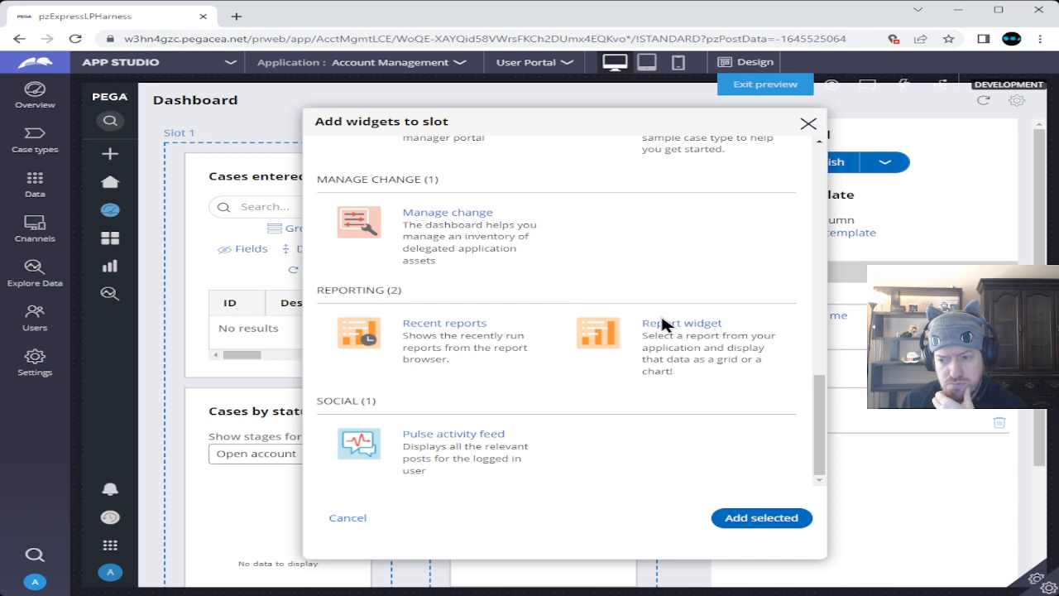
{"action": "left_click", "coordinate": [681, 329]}
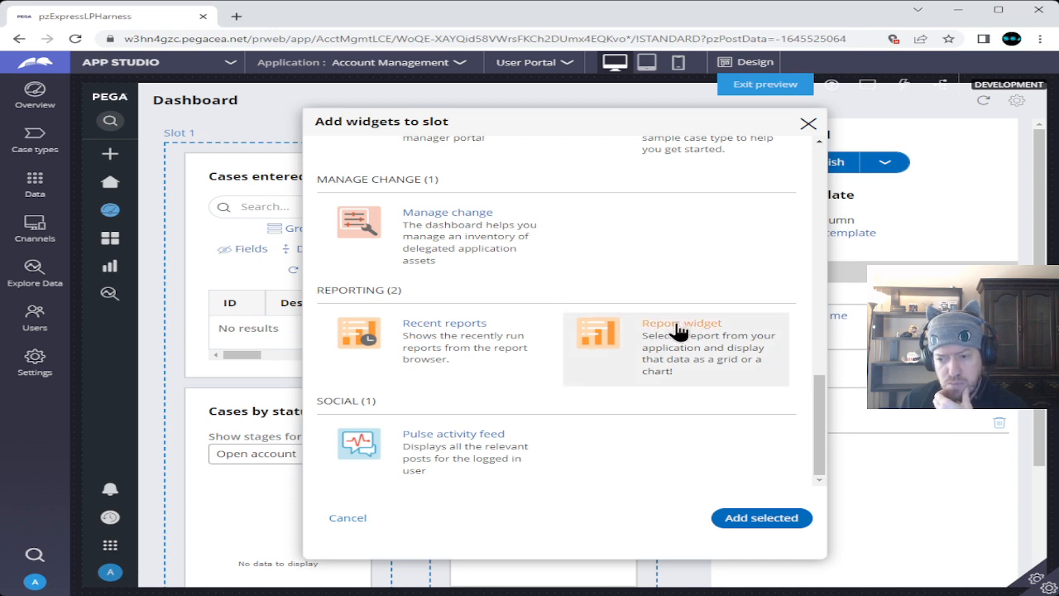
{"action": "left_click", "coordinate": [749, 516]}
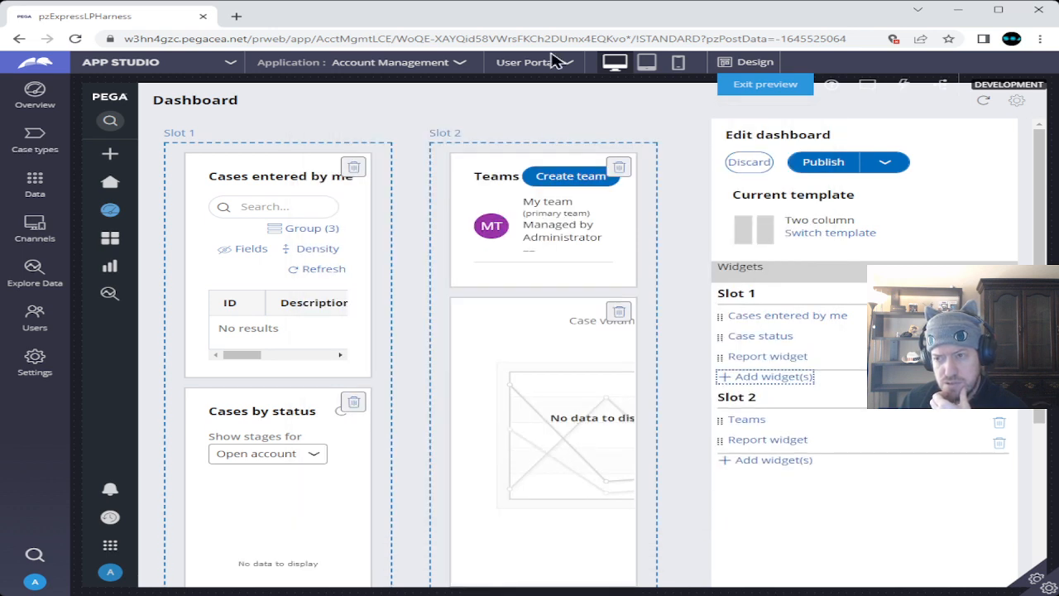
Set Slot 1's report widget to the Average duration per flow report from Analyze Performance, and move it to the top of the slot.
{"action": "left_click", "coordinate": [769, 356]}
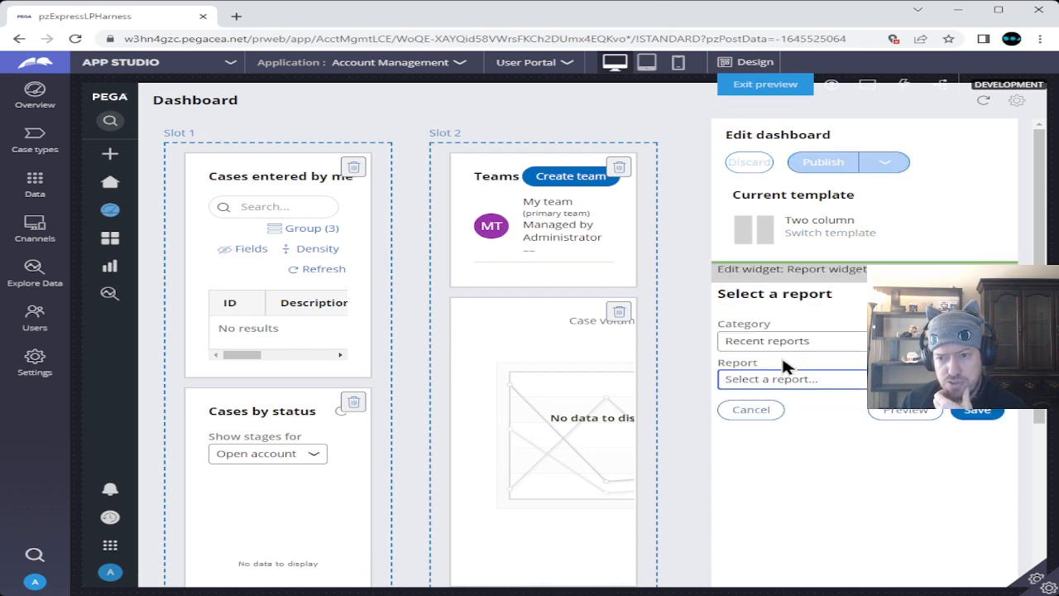
{"action": "left_click", "coordinate": [785, 345]}
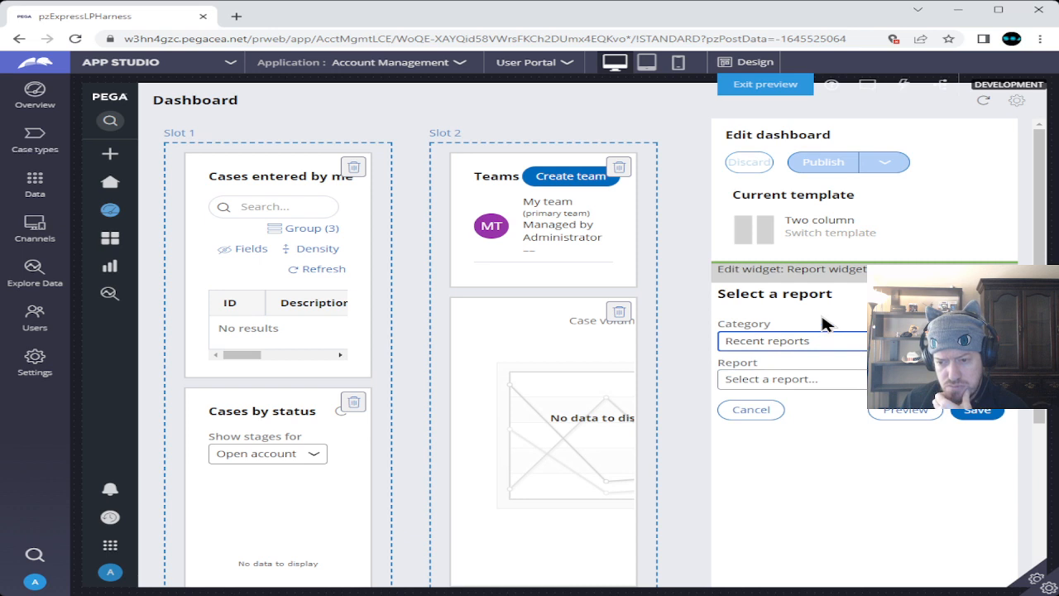
{"action": "left_click", "coordinate": [809, 383]}
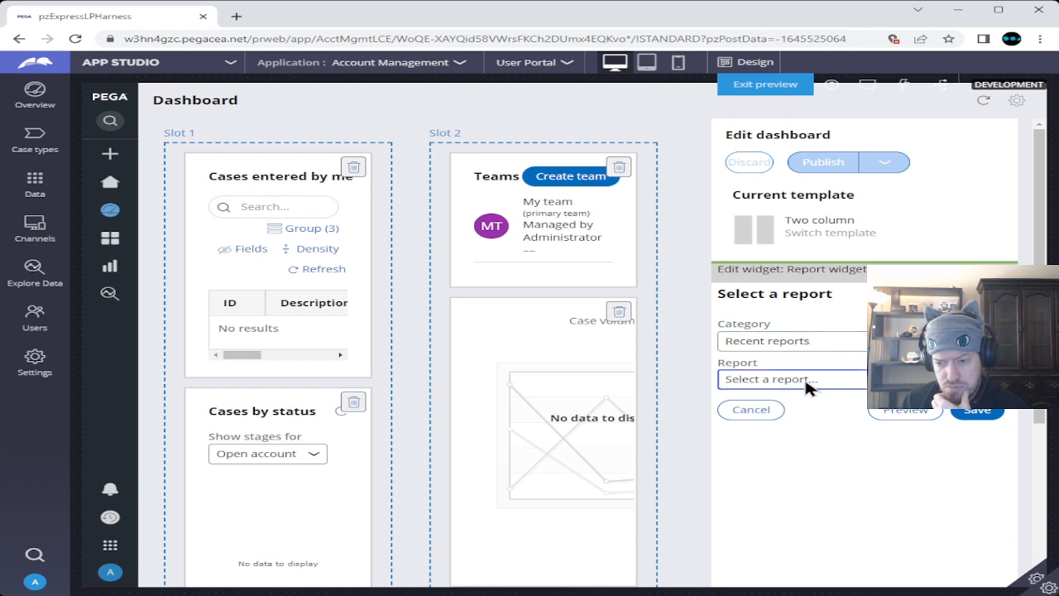
{"action": "left_click", "coordinate": [804, 342]}
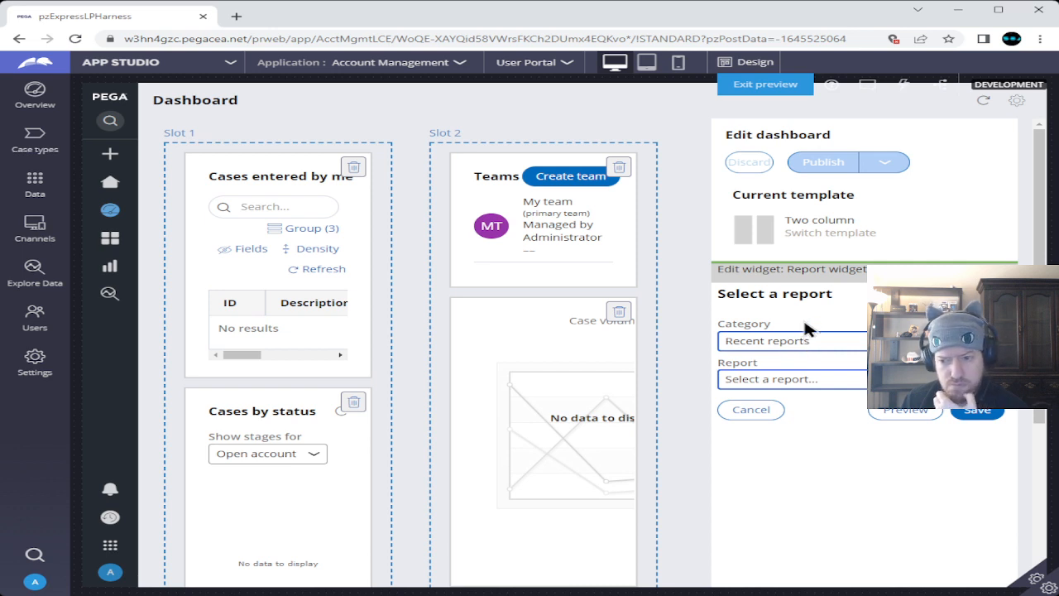
{"action": "left_click", "coordinate": [821, 376]}
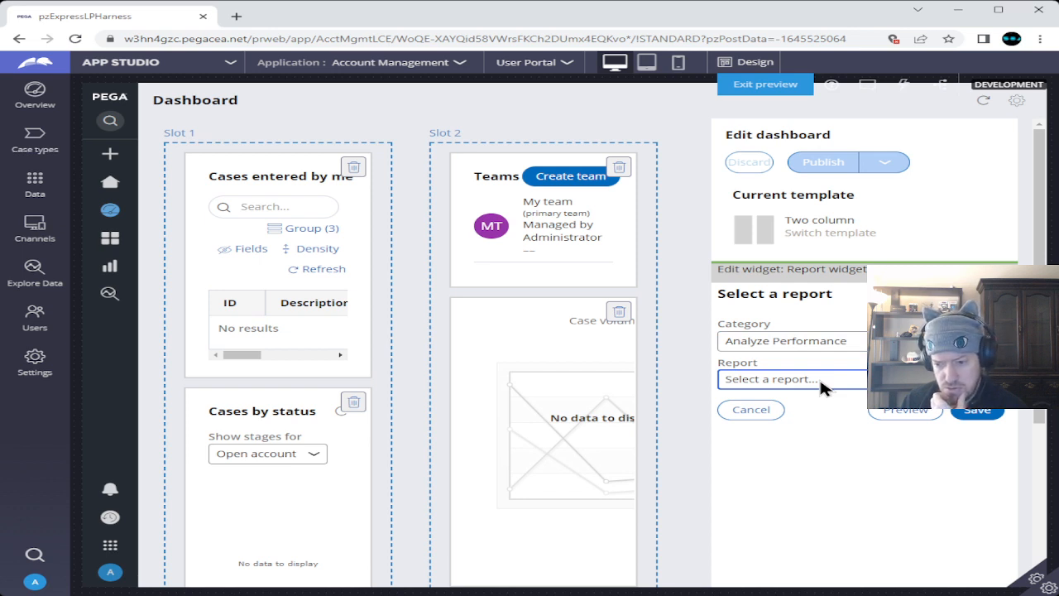
{"action": "left_click", "coordinate": [814, 450]}
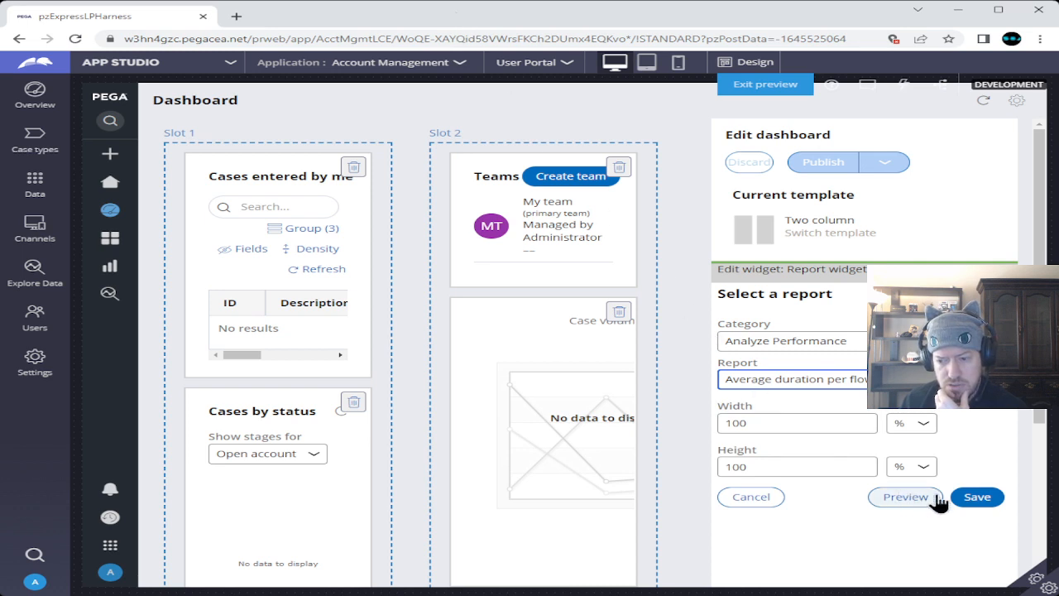
{"action": "left_click", "coordinate": [970, 501]}
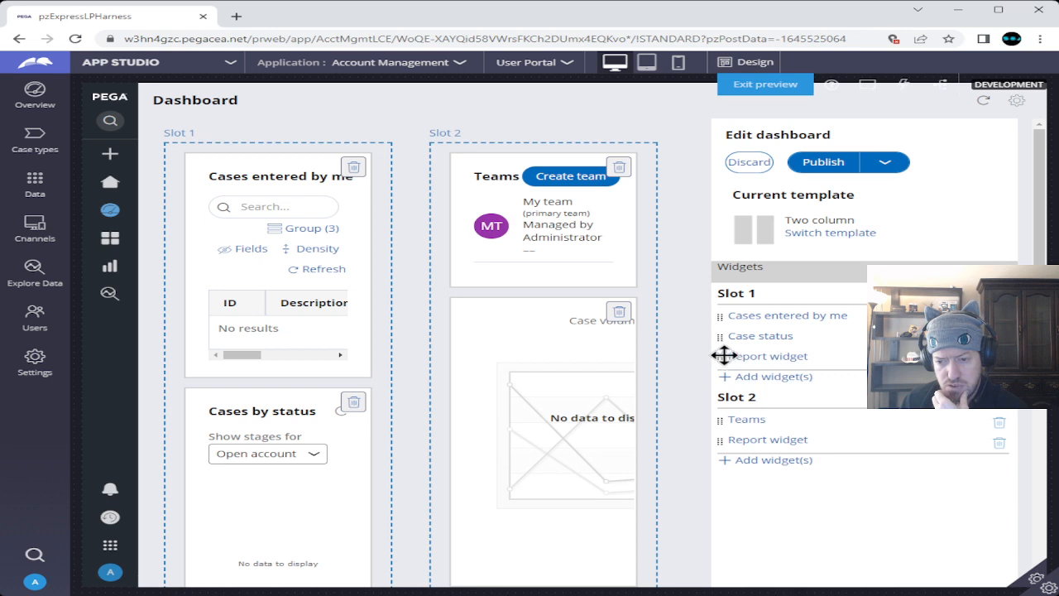
{"action": "left_click_drag", "start_coordinate": [721, 357], "coordinate": [719, 314]}
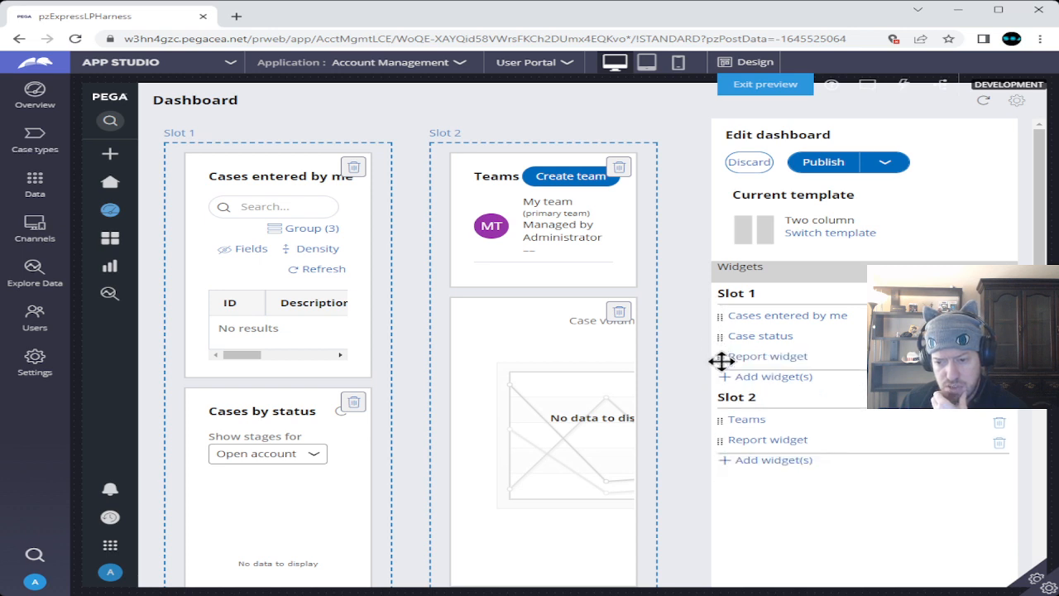
{"action": "left_click_drag", "start_coordinate": [720, 359], "coordinate": [768, 317]}
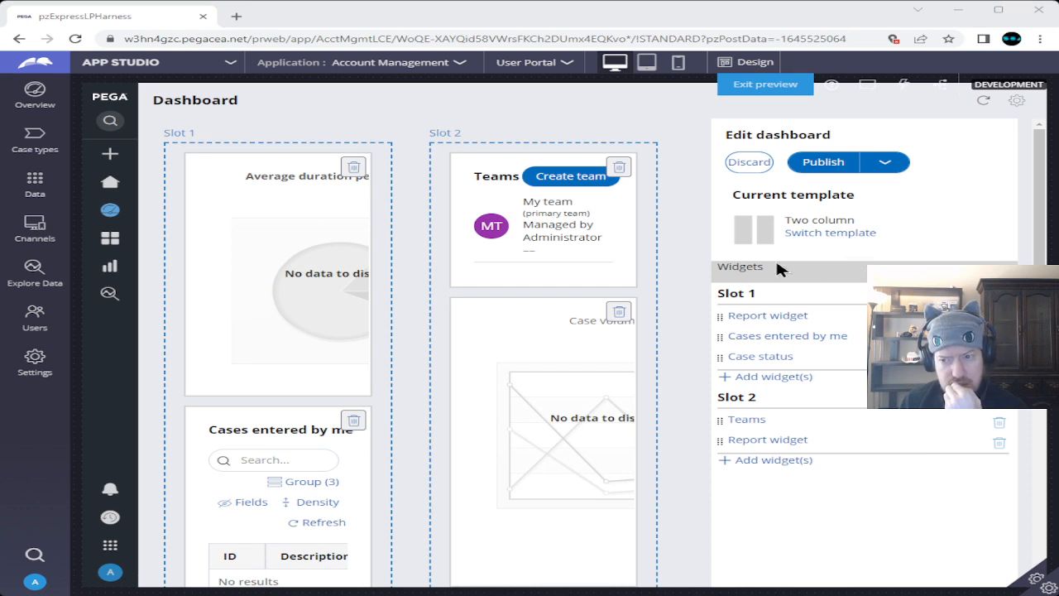
Publish the dashboard changes, exit the preview, and save the User Portal channel.
{"action": "left_click", "coordinate": [839, 166]}
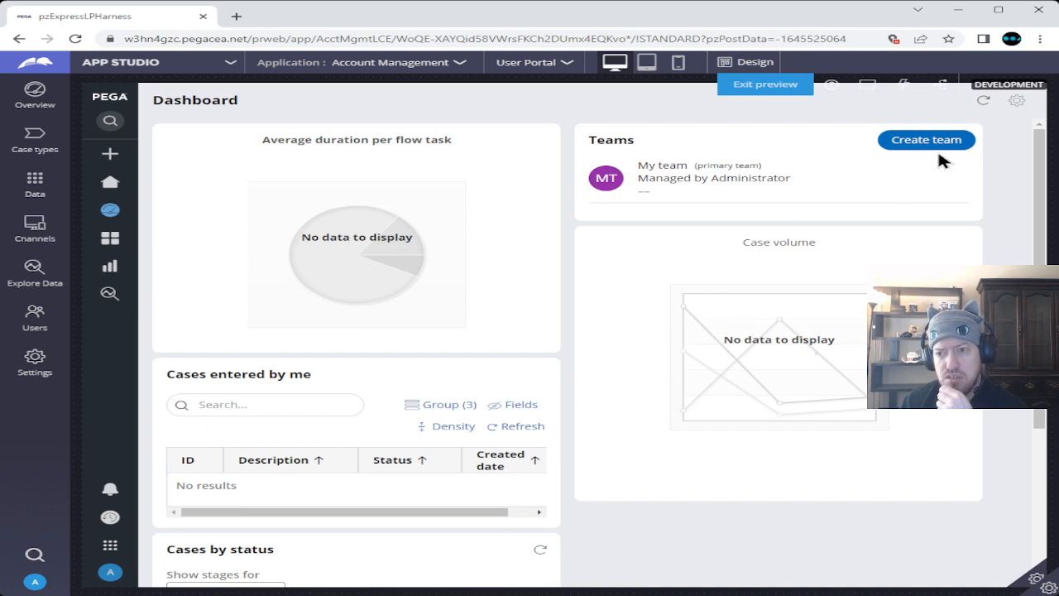
{"action": "left_click", "coordinate": [769, 84]}
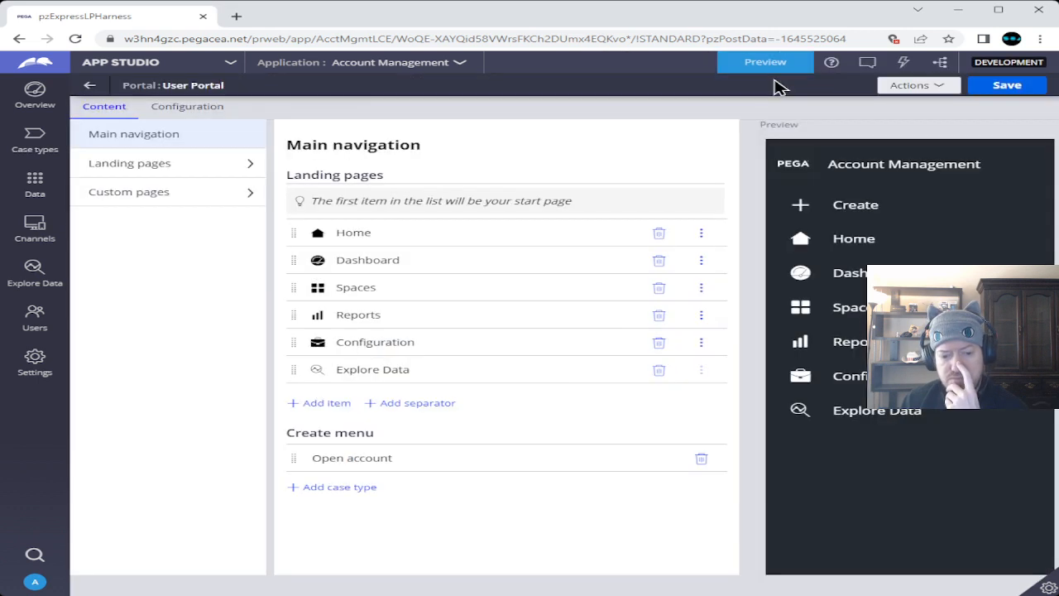
{"action": "left_click", "coordinate": [1026, 88]}
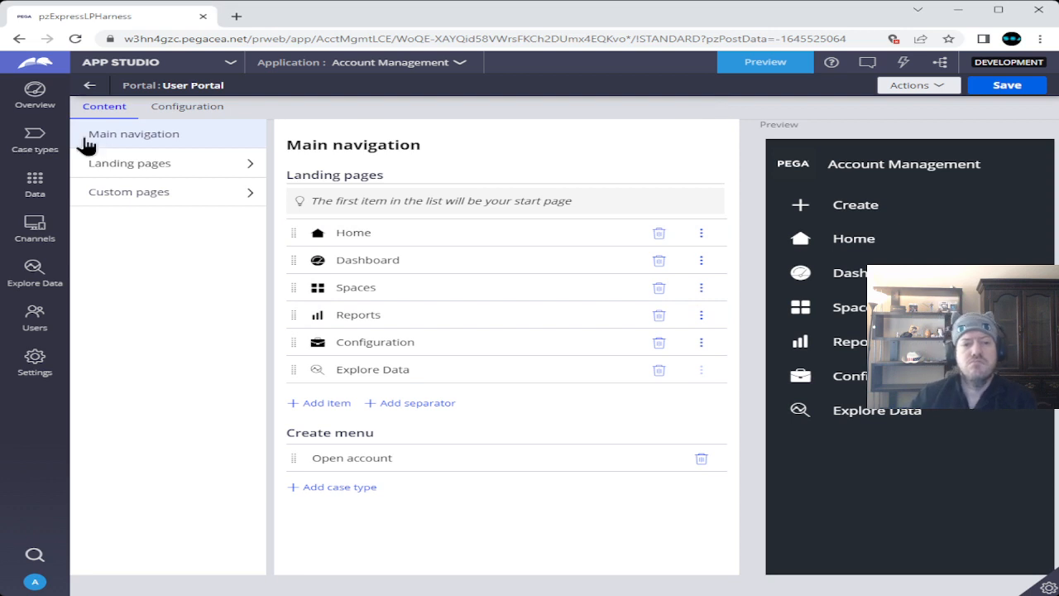
Return to the application overview and check the User Portal's Dashboard page in preview.
{"action": "left_click", "coordinate": [90, 85]}
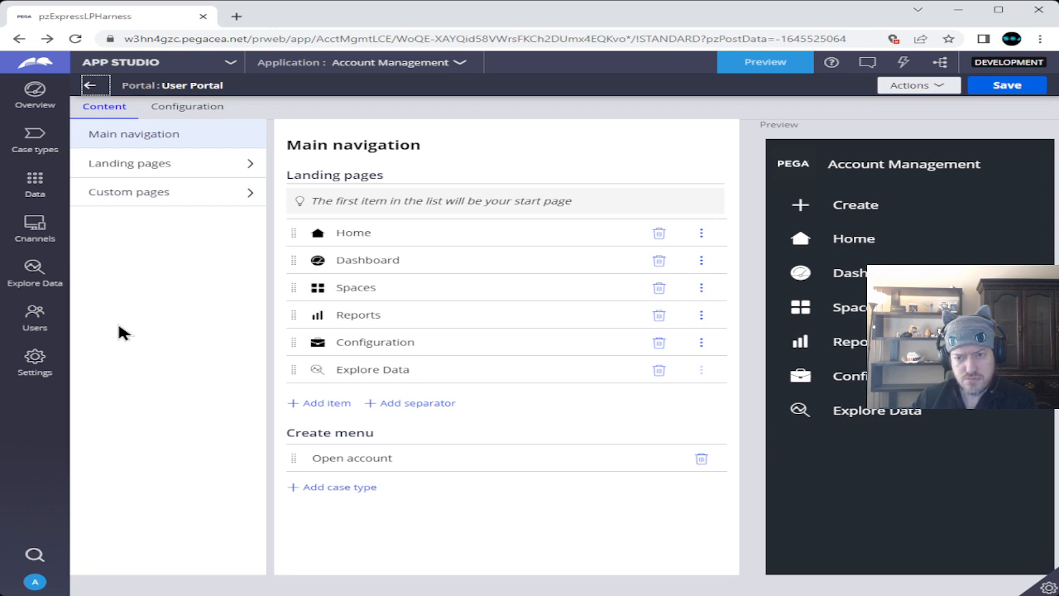
{"action": "left_click", "coordinate": [91, 88]}
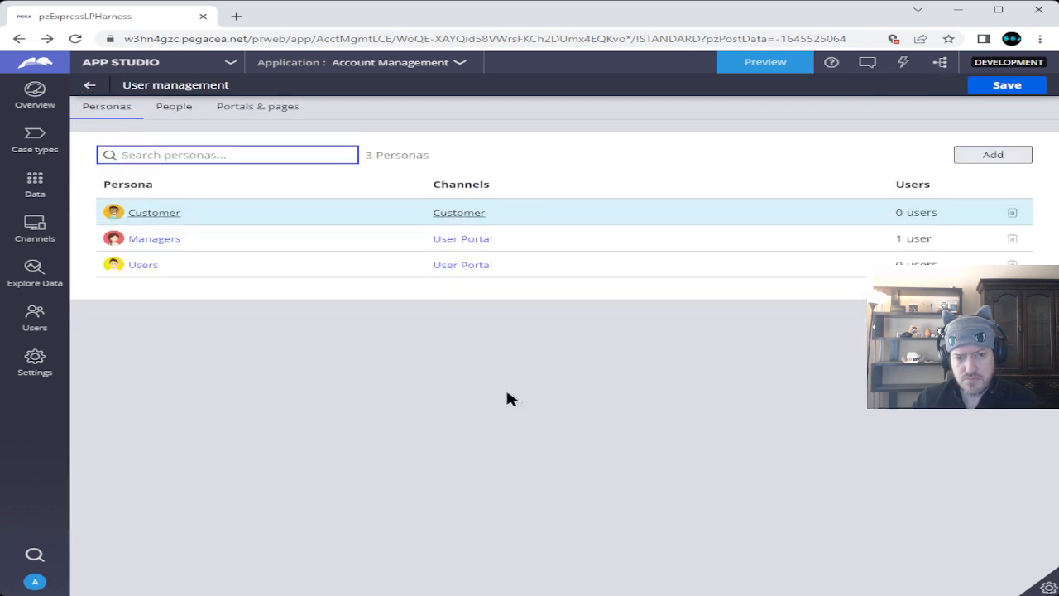
{"action": "left_click", "coordinate": [89, 86]}
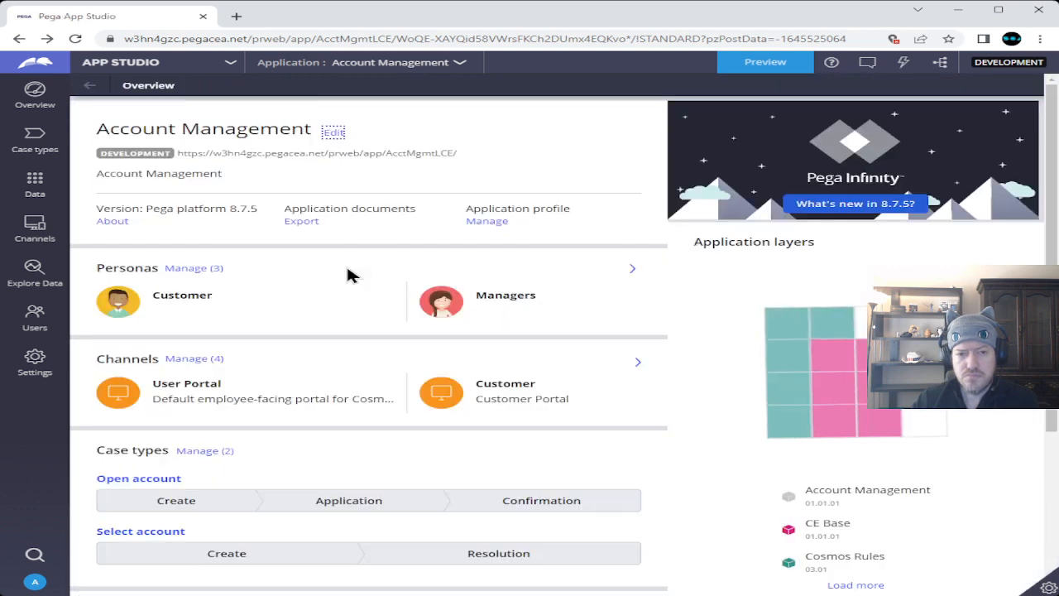
{"action": "left_click", "coordinate": [762, 64]}
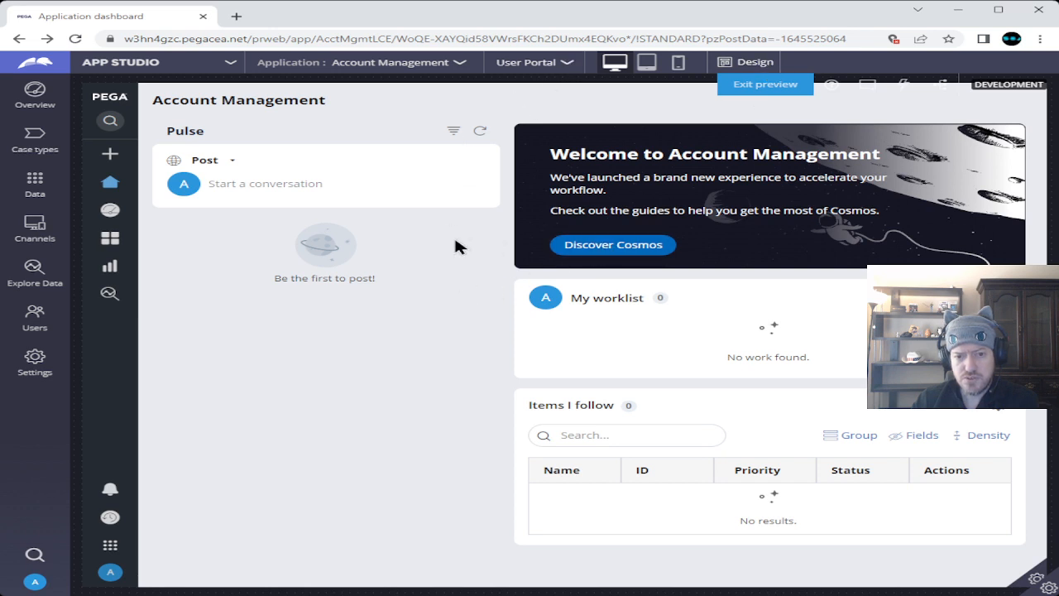
{"action": "left_click", "coordinate": [111, 211]}
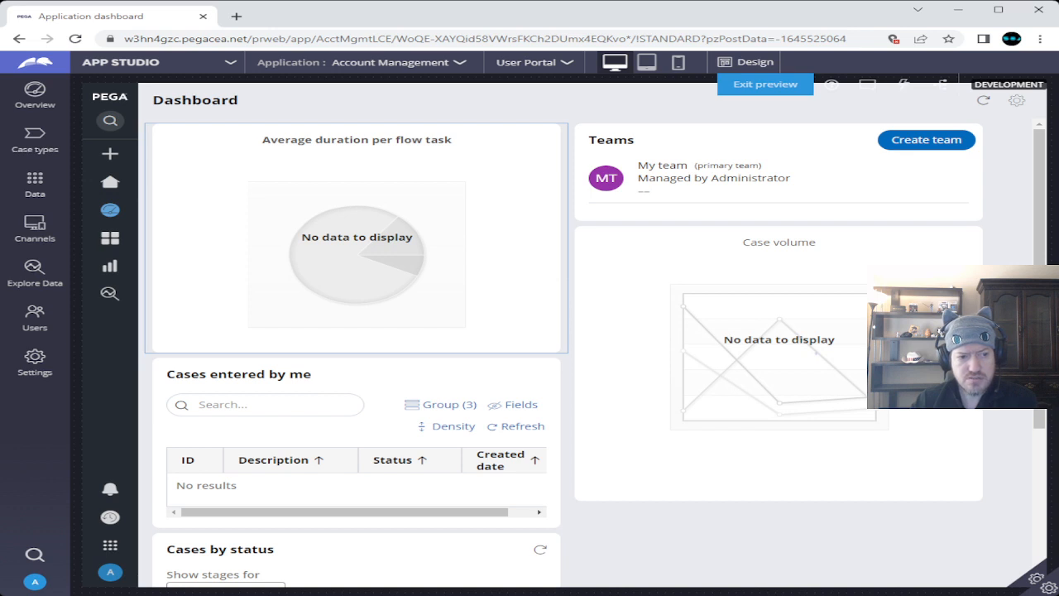
{"action": "key", "text": "alt+Tab"}
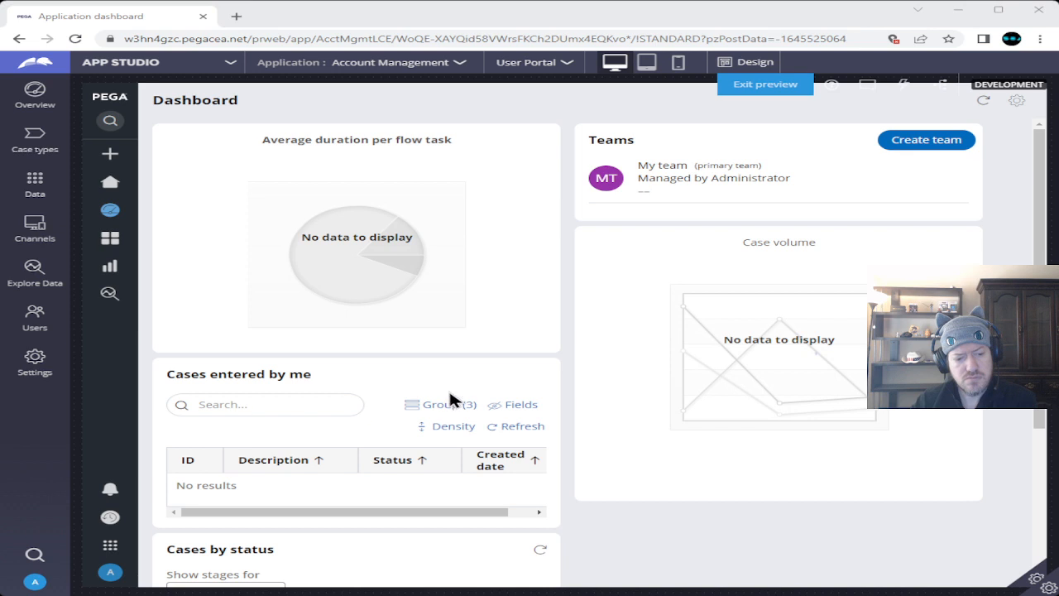
{"action": "left_click", "coordinate": [567, 307]}
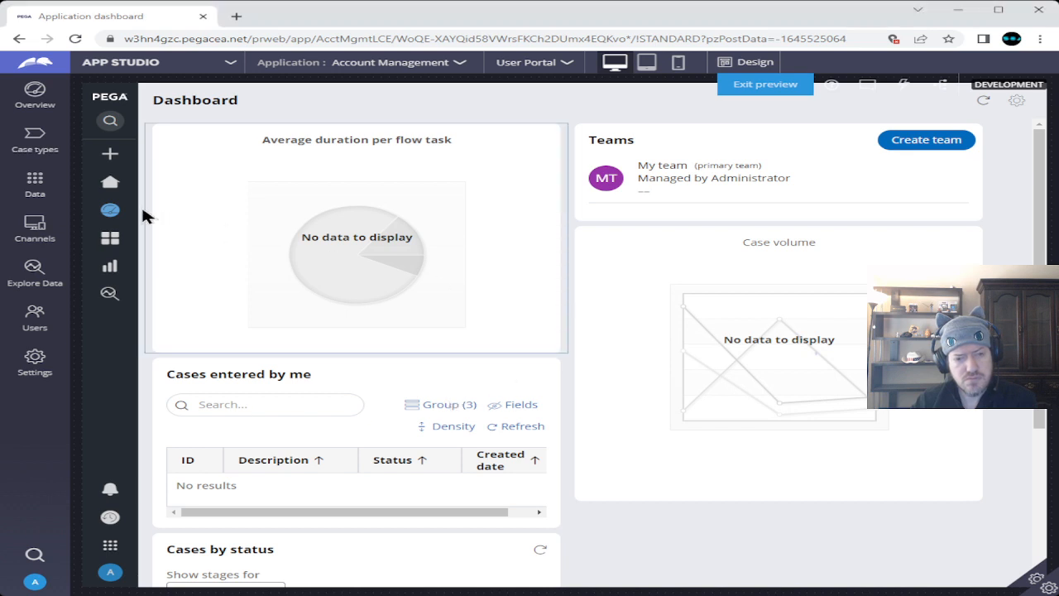
{"action": "mouse_move", "coordinate": [115, 217]}
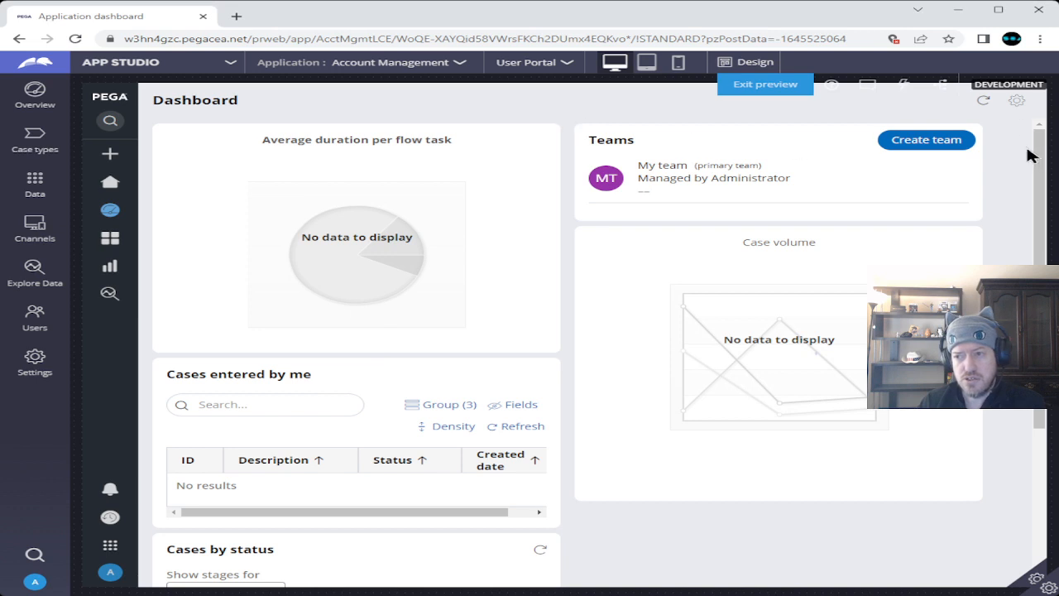
Edit the Dashboard page again, publish it through the additional publishing options, and exit the preview.
{"action": "left_click", "coordinate": [1017, 103]}
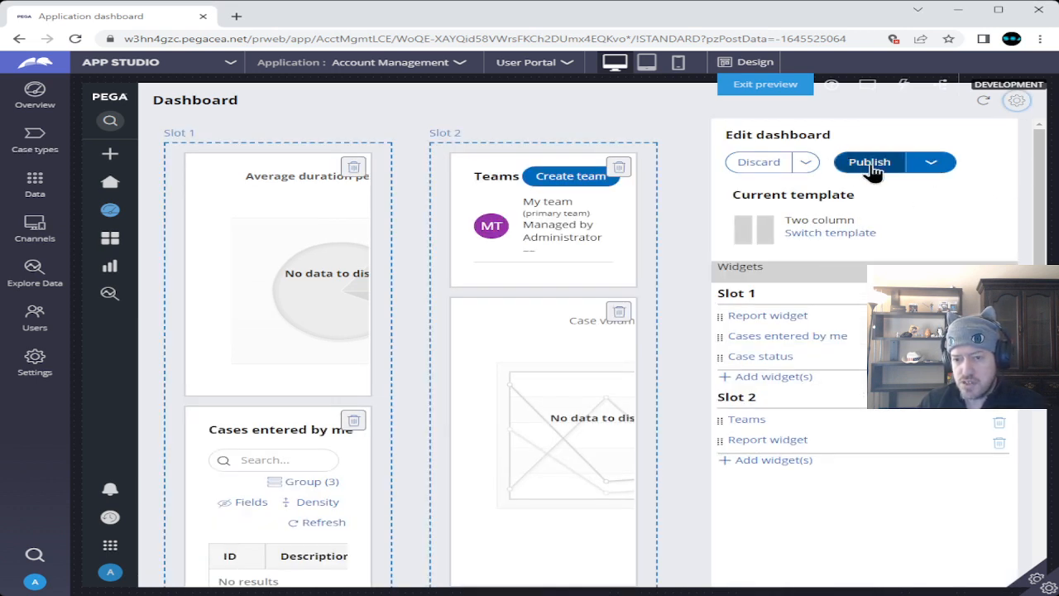
{"action": "left_click", "coordinate": [931, 162]}
{"action": "left_click", "coordinate": [949, 183]}
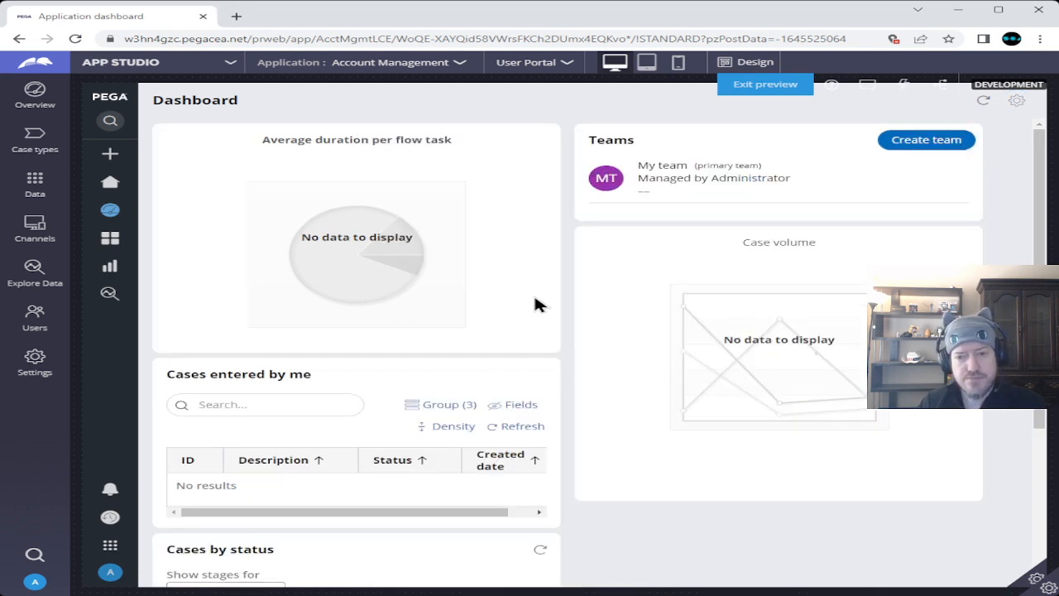
{"action": "left_click", "coordinate": [765, 84]}
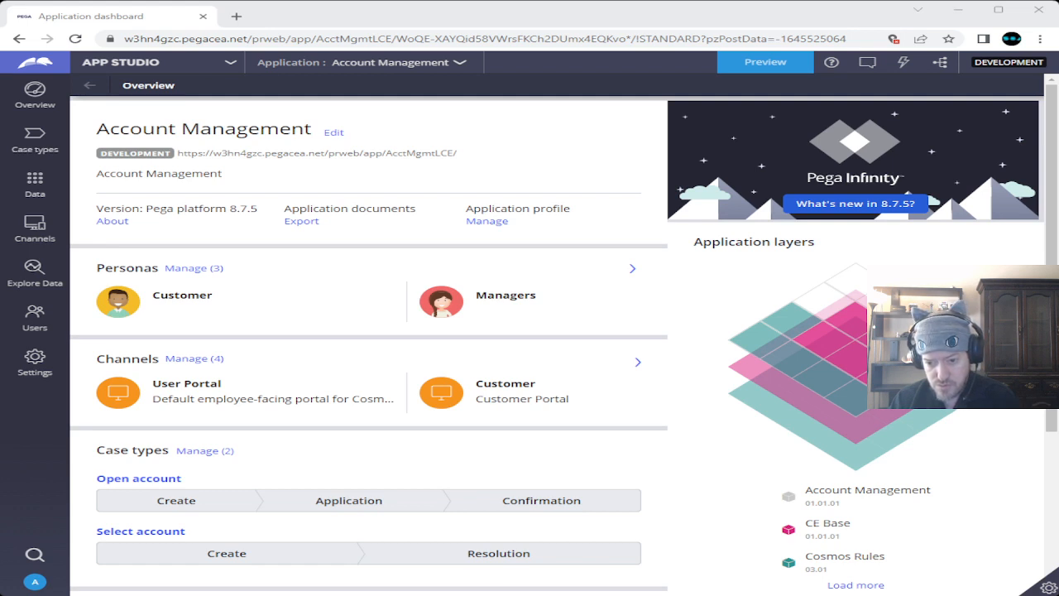
Switch to Pega Academy, return to the Low-Code App Builder Extended mission, and check the completion status of its modules, challenges and mission exercise.
{"action": "key", "text": "alt+Tab"}
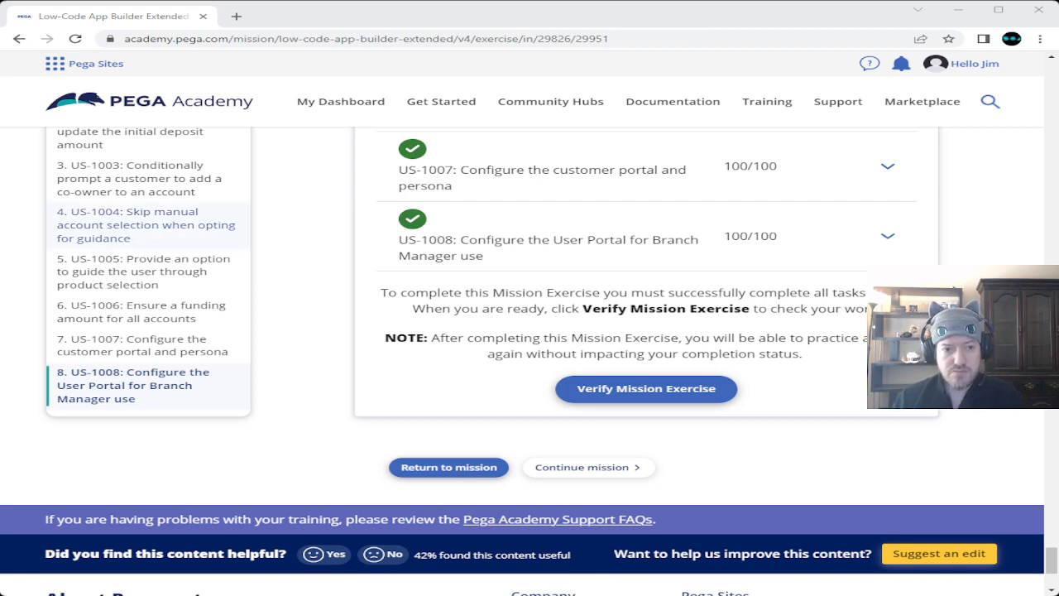
{"action": "left_click", "coordinate": [262, 178]}
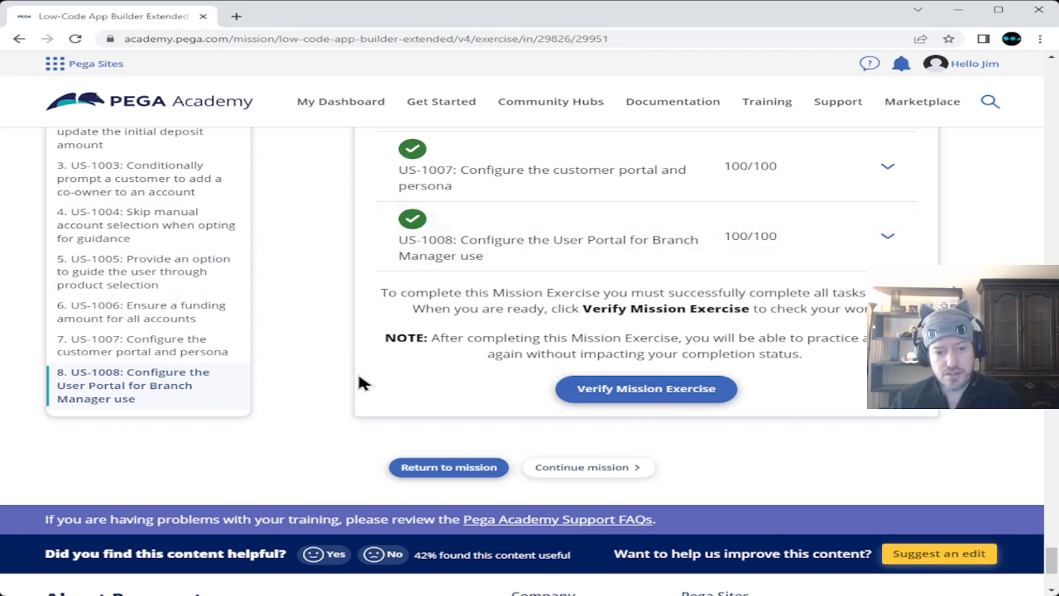
{"action": "left_click", "coordinate": [442, 469]}
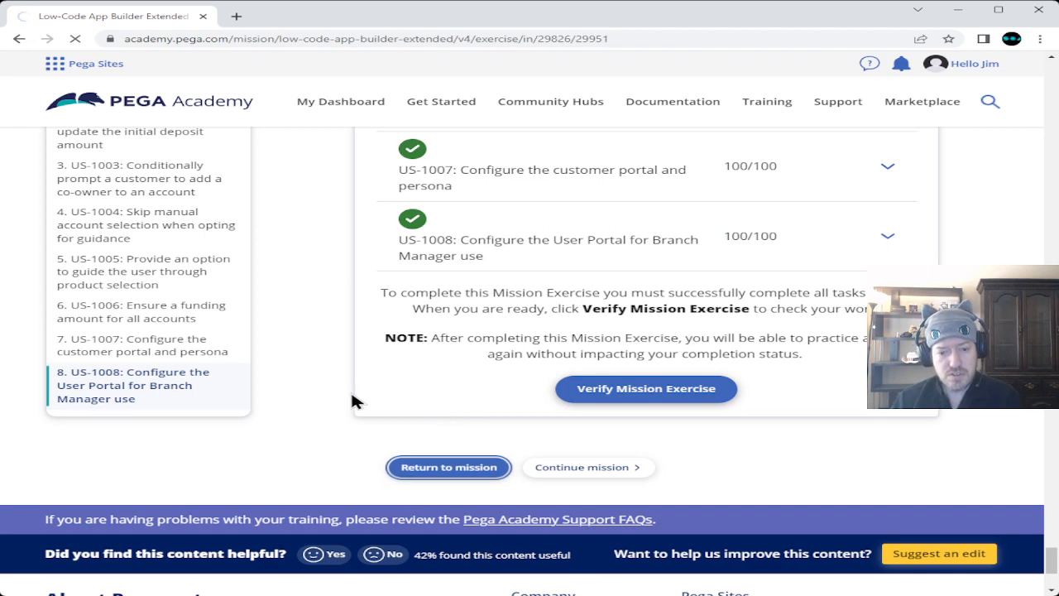
{"action": "scroll", "coordinate": [351, 400], "scroll_direction": "down", "scroll_amount": 4}
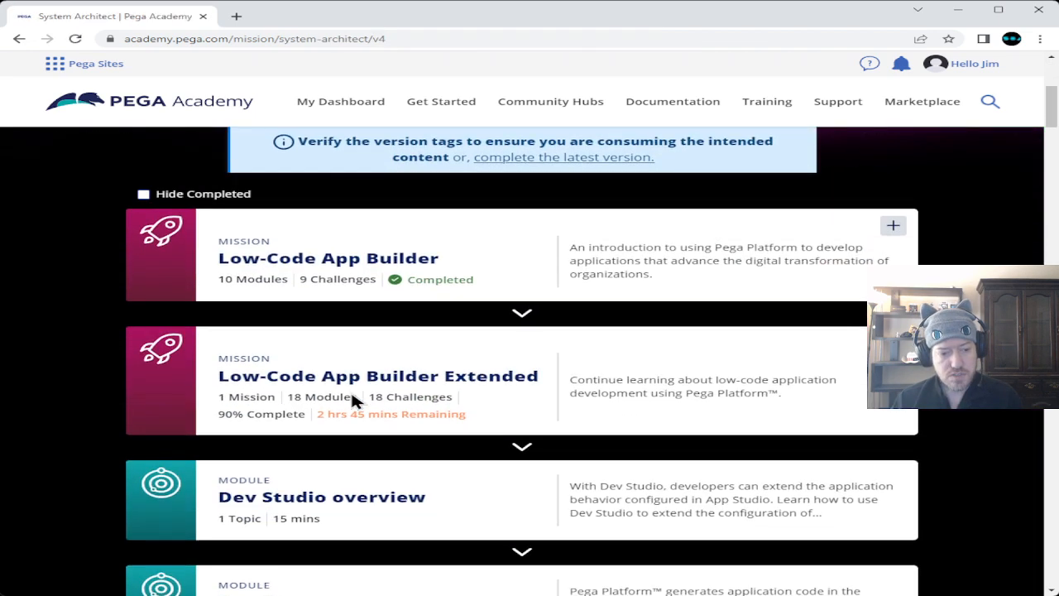
{"action": "left_click", "coordinate": [608, 341]}
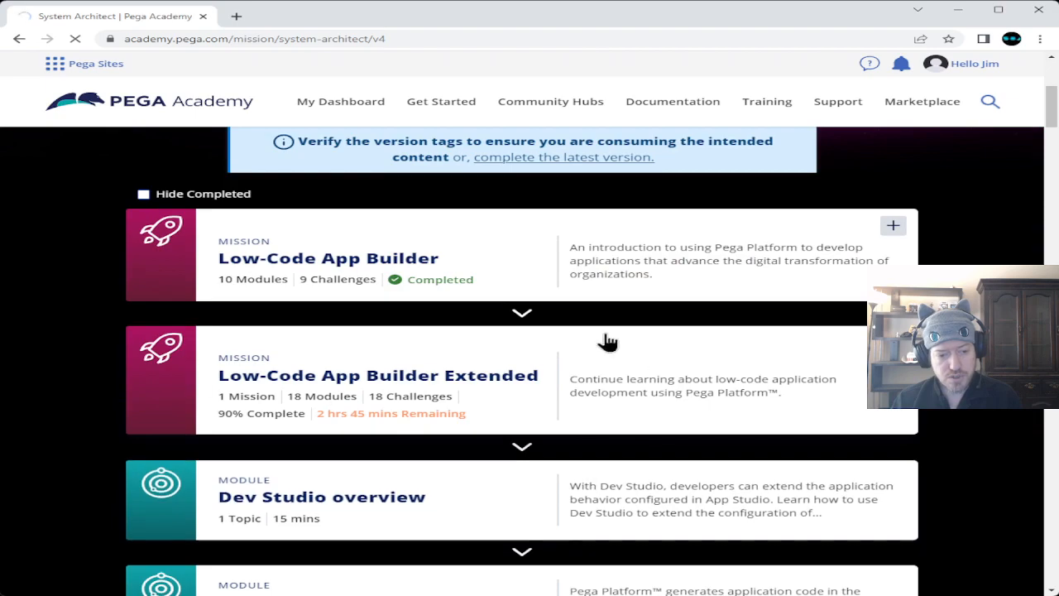
{"action": "scroll", "coordinate": [394, 389], "scroll_direction": "down", "scroll_amount": 15}
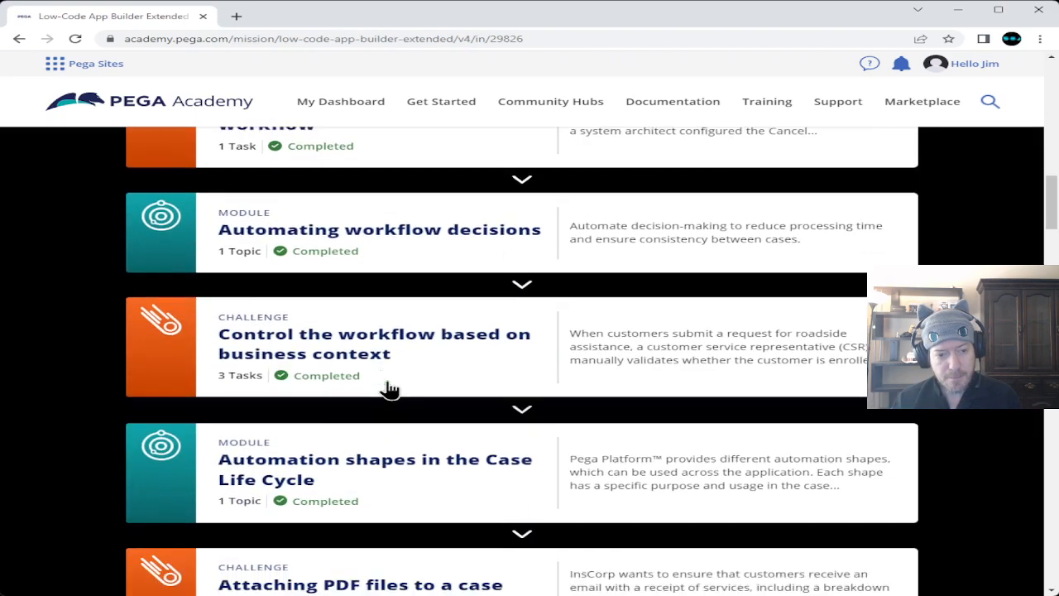
{"action": "scroll", "coordinate": [389, 389], "scroll_direction": "down", "scroll_amount": 20}
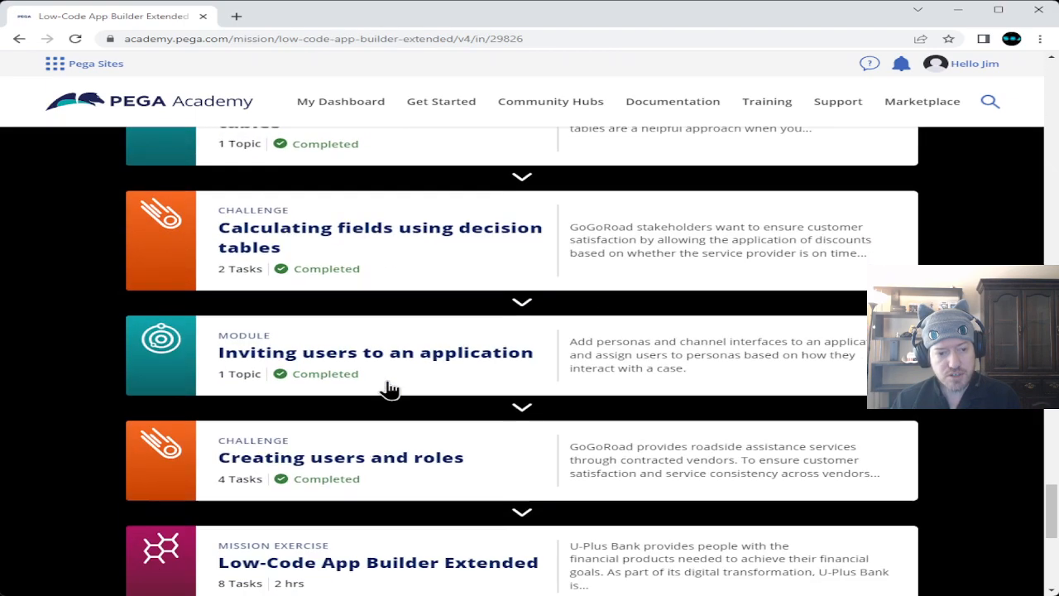
{"action": "scroll", "coordinate": [389, 389], "scroll_direction": "down", "scroll_amount": 5}
{"action": "scroll", "coordinate": [389, 389], "scroll_direction": "up", "scroll_amount": 3}
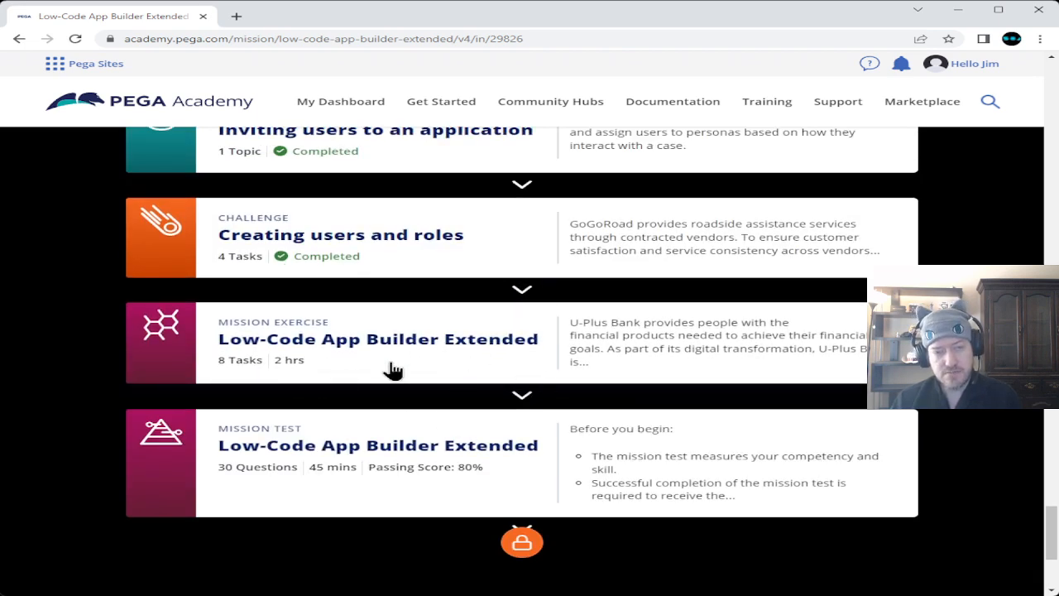
Reopen the Low-Code App Builder Extended mission exercise and start a Suggest an Edit submission at the end of its page.
{"action": "left_click", "coordinate": [374, 450]}
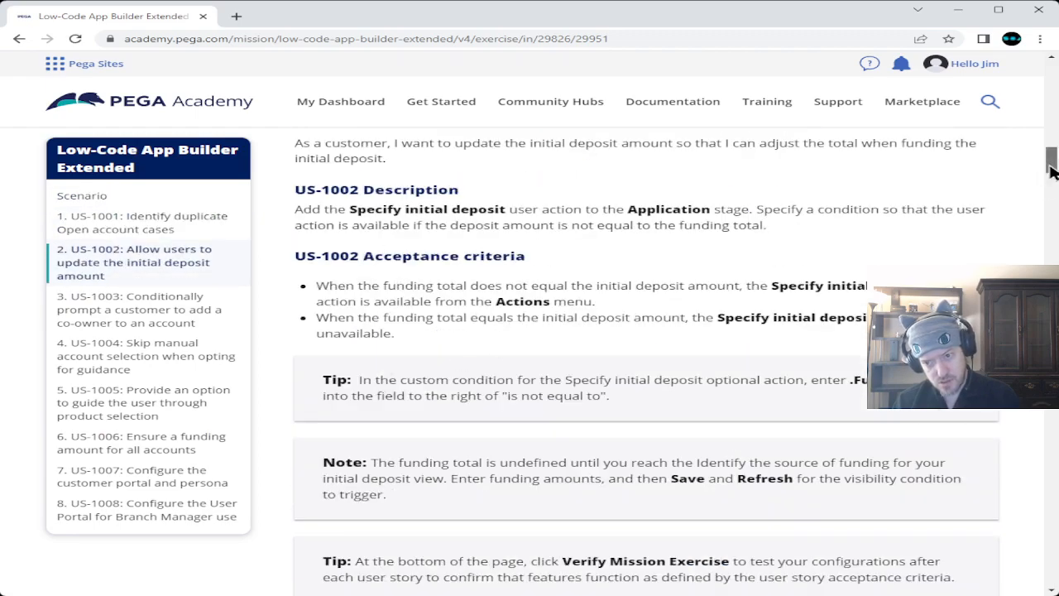
{"action": "left_click_drag", "start_coordinate": [1050, 162], "coordinate": [1050, 572]}
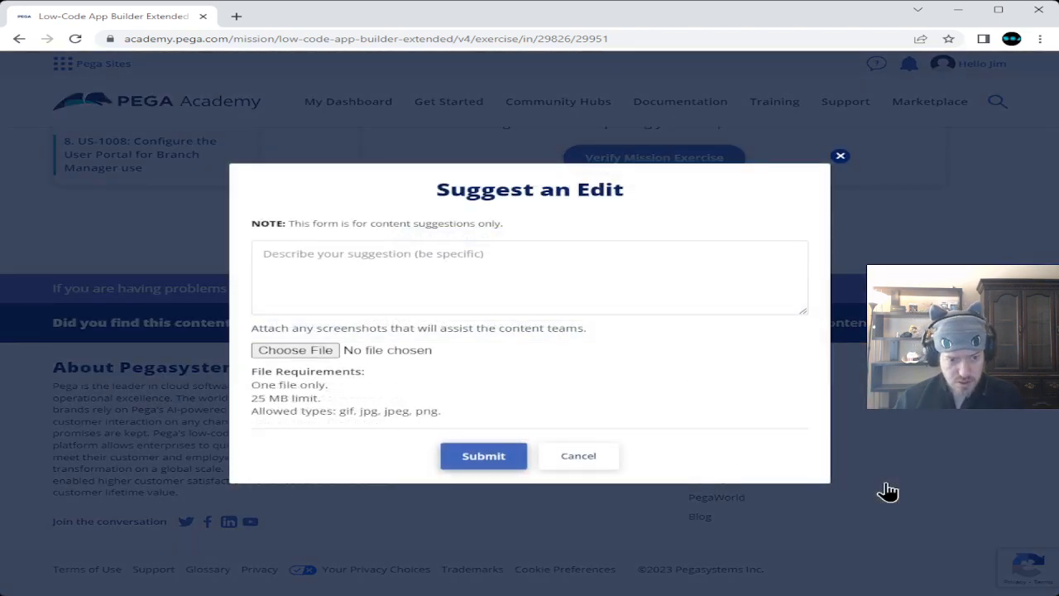
{"action": "left_click", "coordinate": [434, 266]}
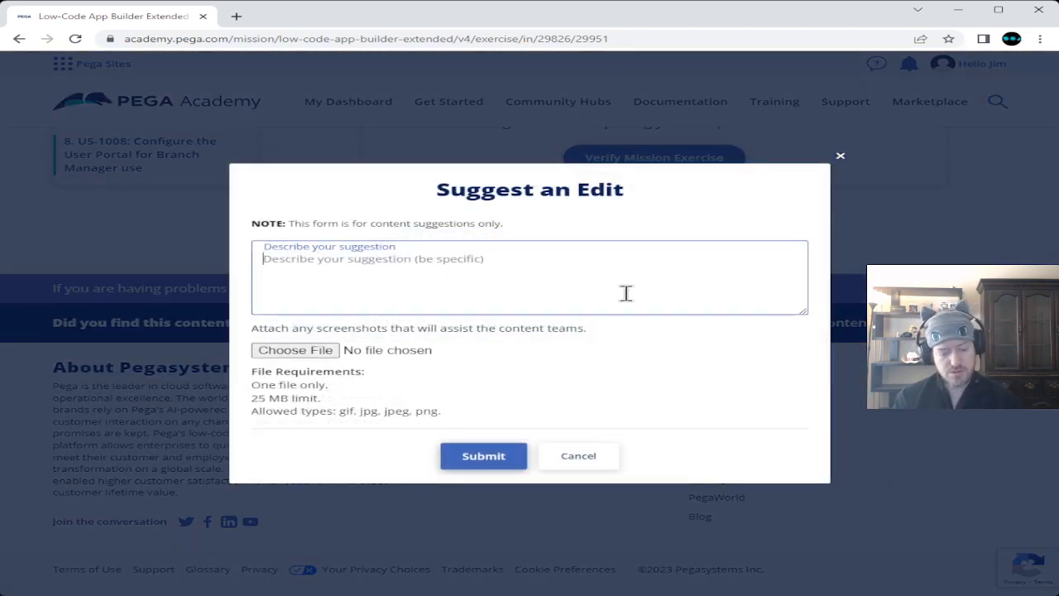
Begin the suggestion description with "Completed the exercise after the removal of the bugged task,".
{"action": "type", "text": "Complet"}
{"action": "type", "text": "ed"}
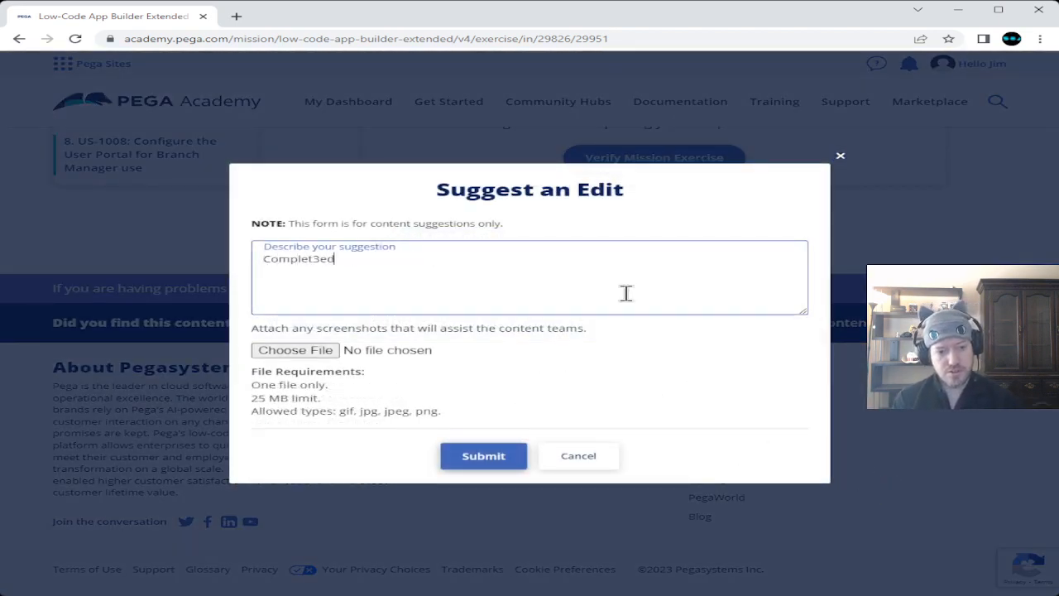
{"action": "key", "text": "BackSpace"}
{"action": "key", "text": "BackSpace"}
{"action": "key", "text": "BackSpace"}
{"action": "key", "text": "BackSpace"}
{"action": "type", "text": "ee"}
{"action": "key", "text": "BackSpace"}
{"action": "type", "text": "te"}
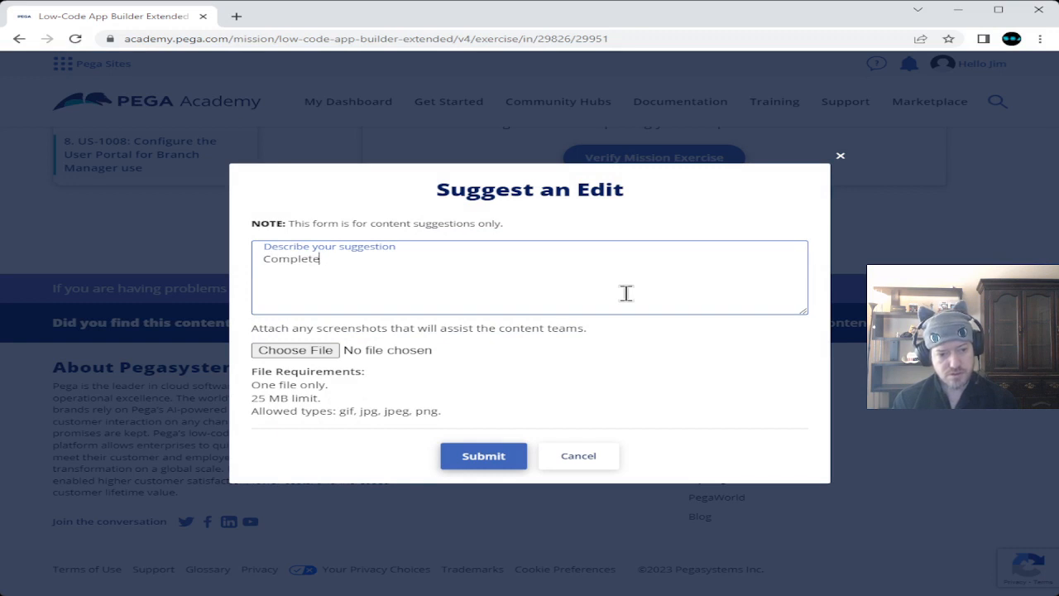
{"action": "type", "text": "d the exercise "}
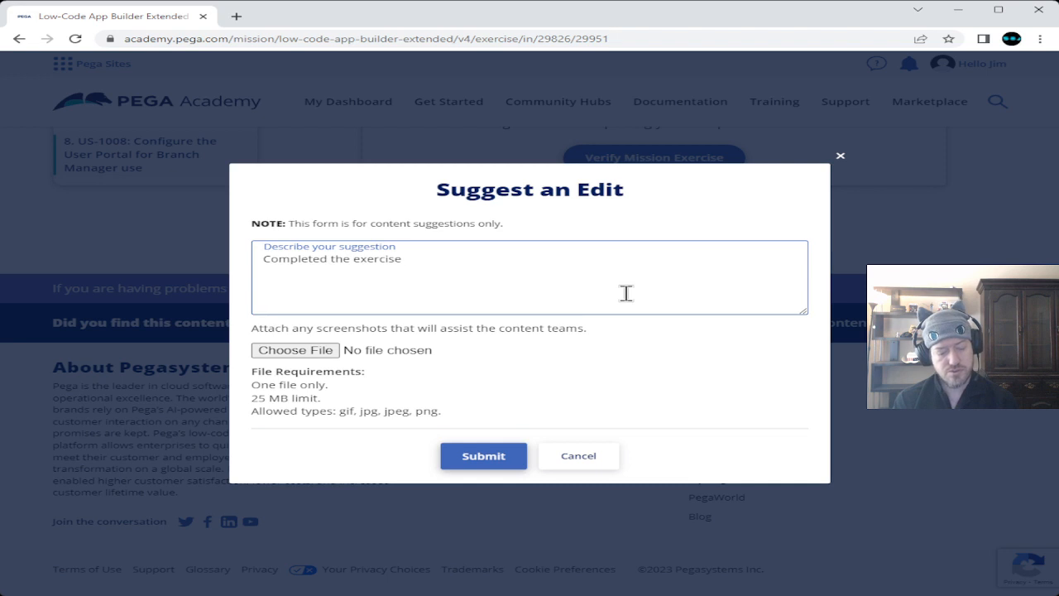
{"action": "type", "text": "after the re"}
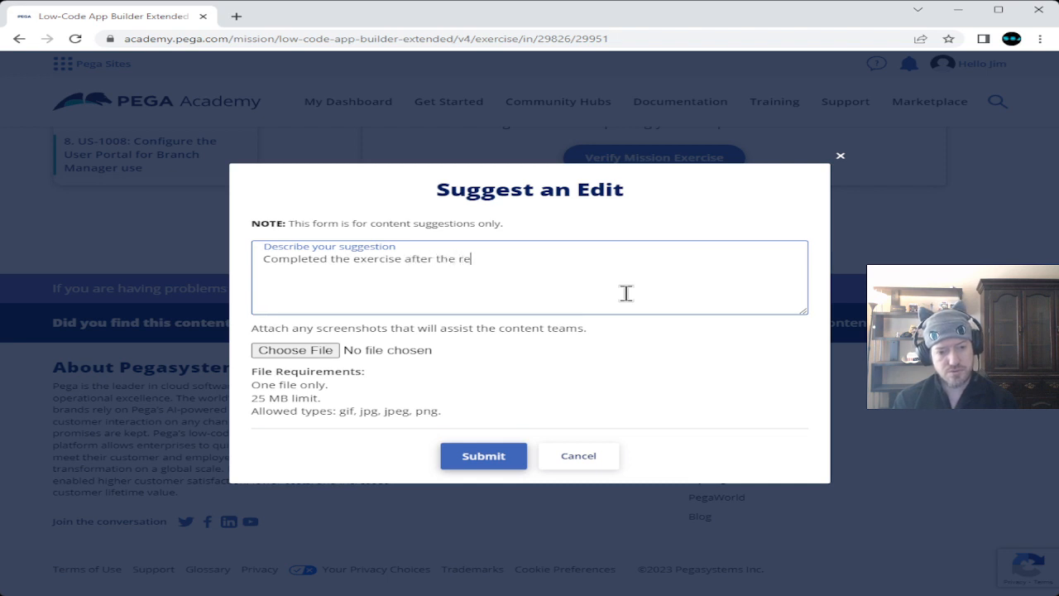
{"action": "type", "text": "moval of th"}
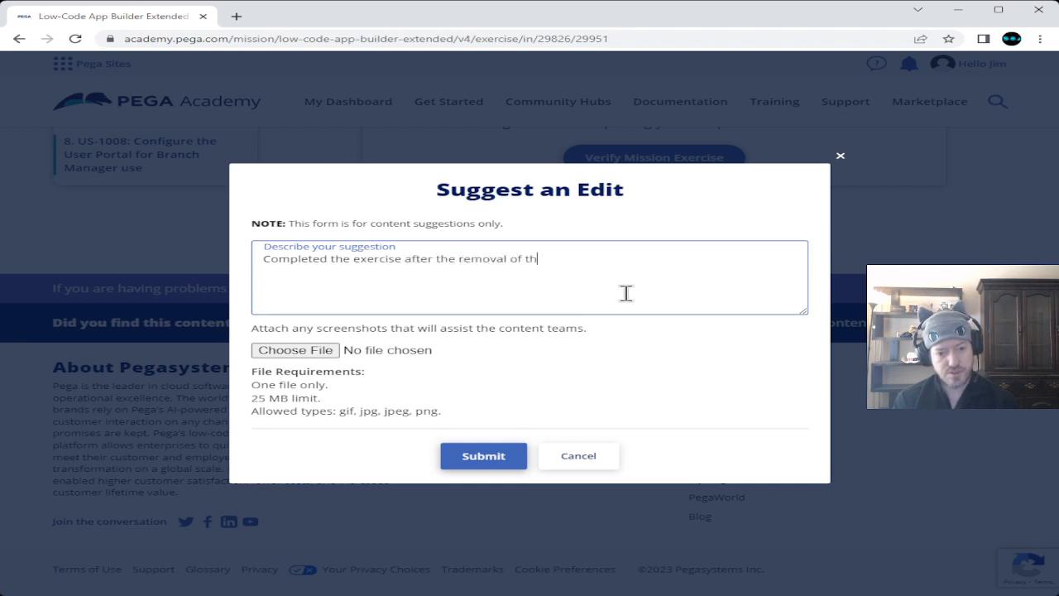
{"action": "type", "text": "e "}
{"action": "type", "text": "bugge"}
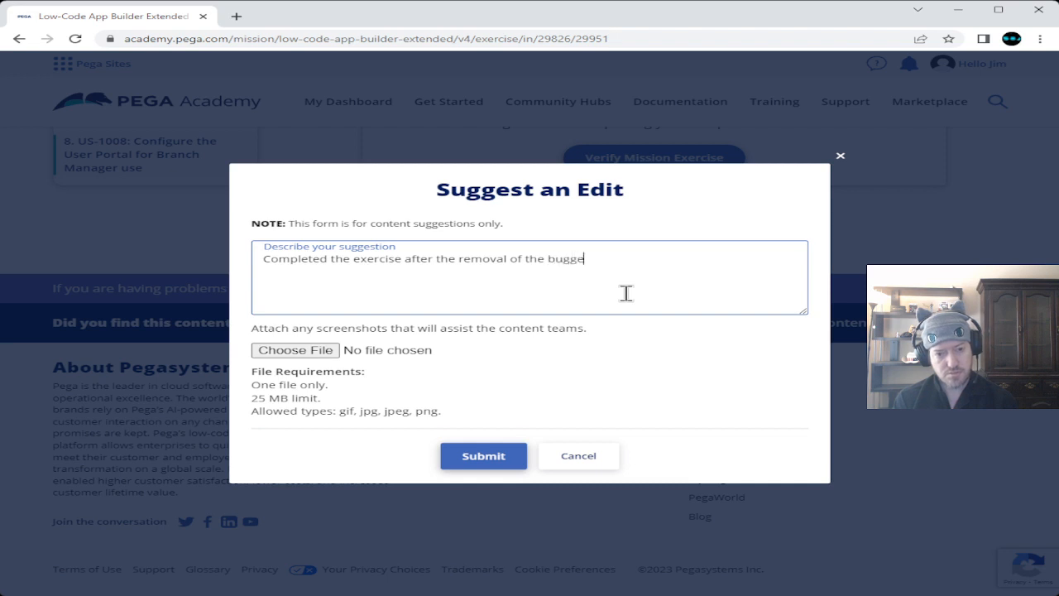
{"action": "type", "text": "d task,"}
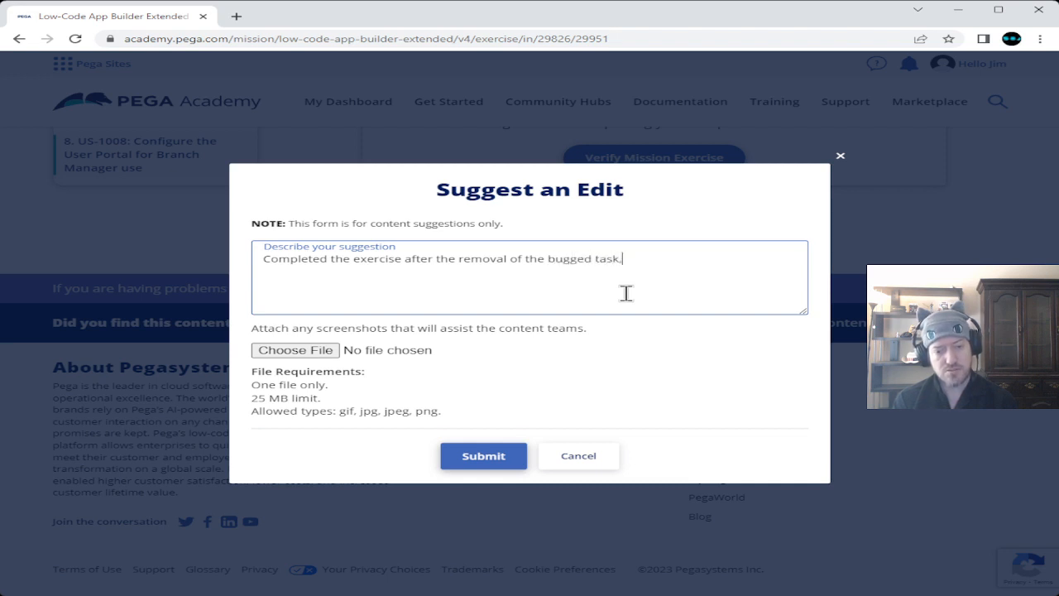
Continue the suggestion description with "however, the mission is not crediting me the completed status for the exercise".
{"action": "type", "text": " however"}
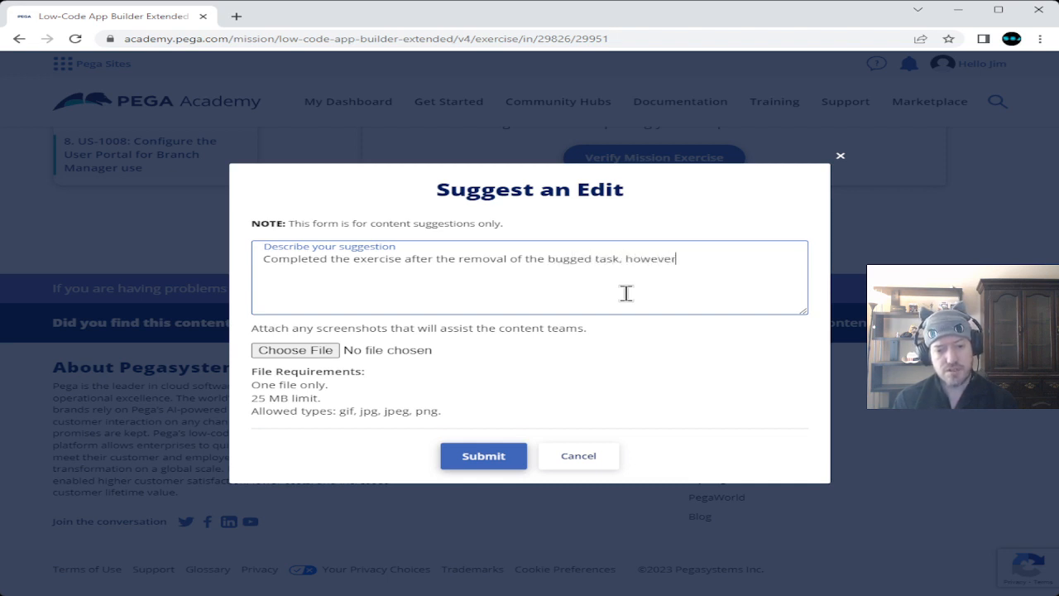
{"action": "type", "text": ", the mis"}
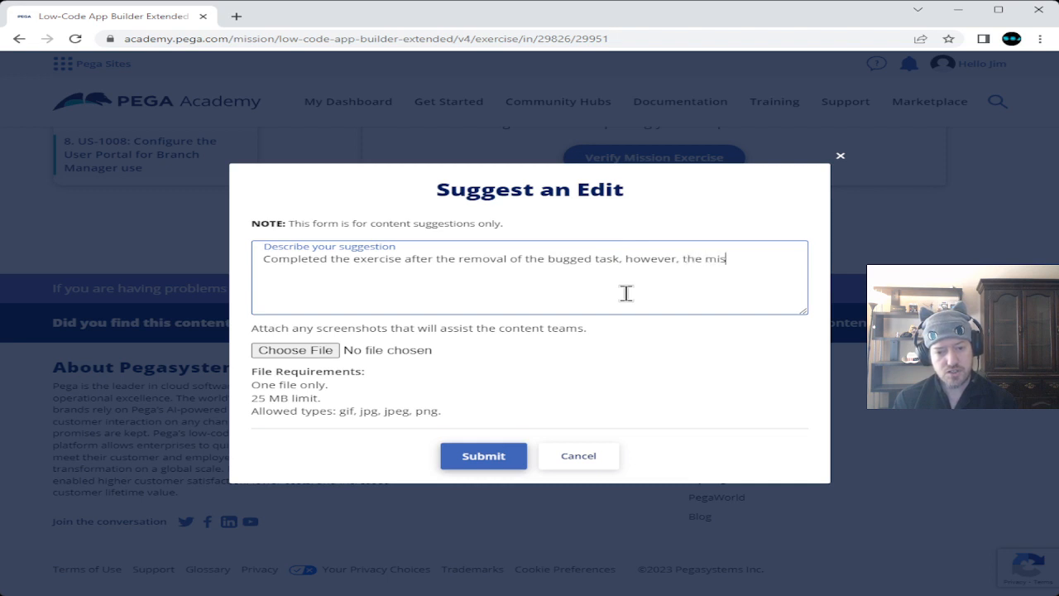
{"action": "type", "text": "sion is "}
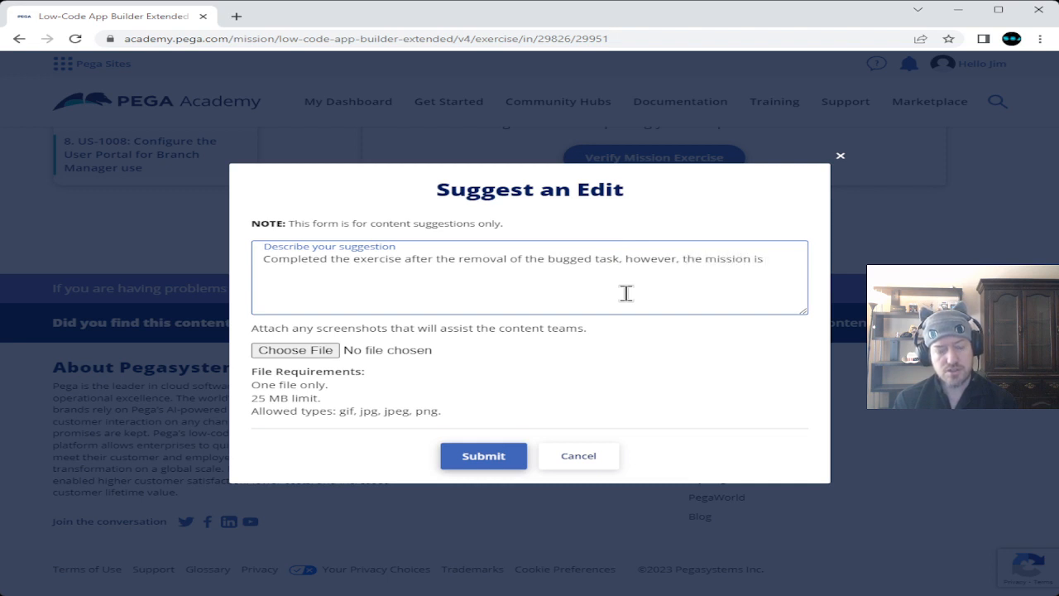
{"action": "type", "text": "not "}
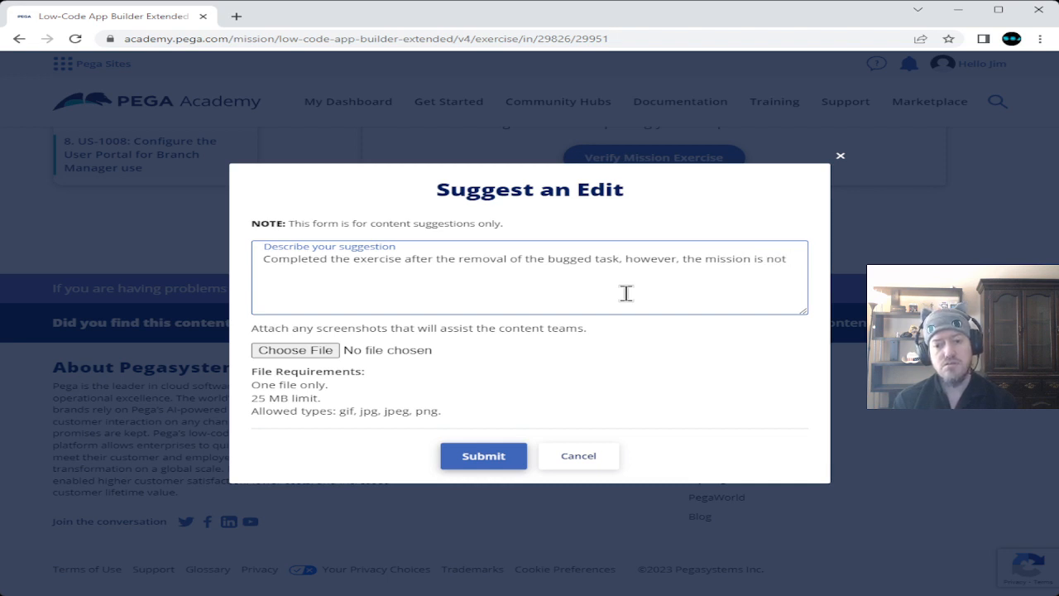
{"action": "type", "text": "crediti"}
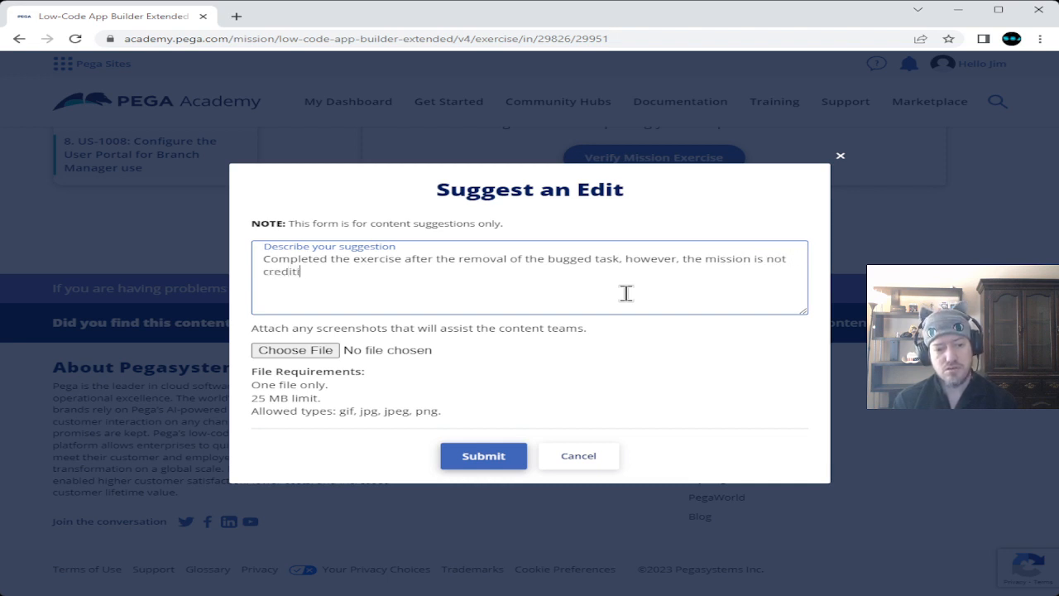
{"action": "type", "text": "ng me"}
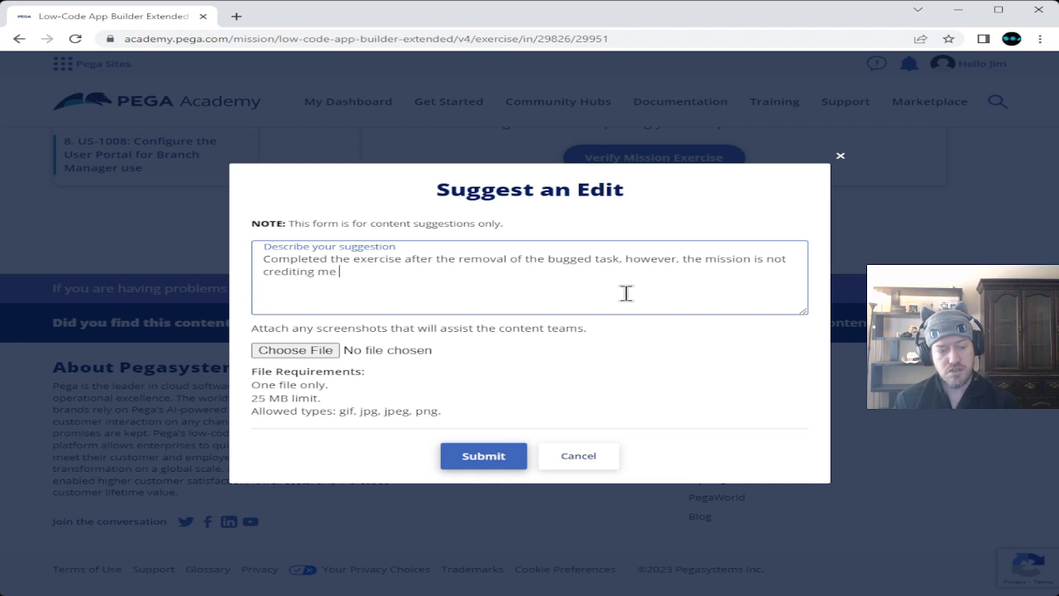
{"action": "type", "text": " the compl"}
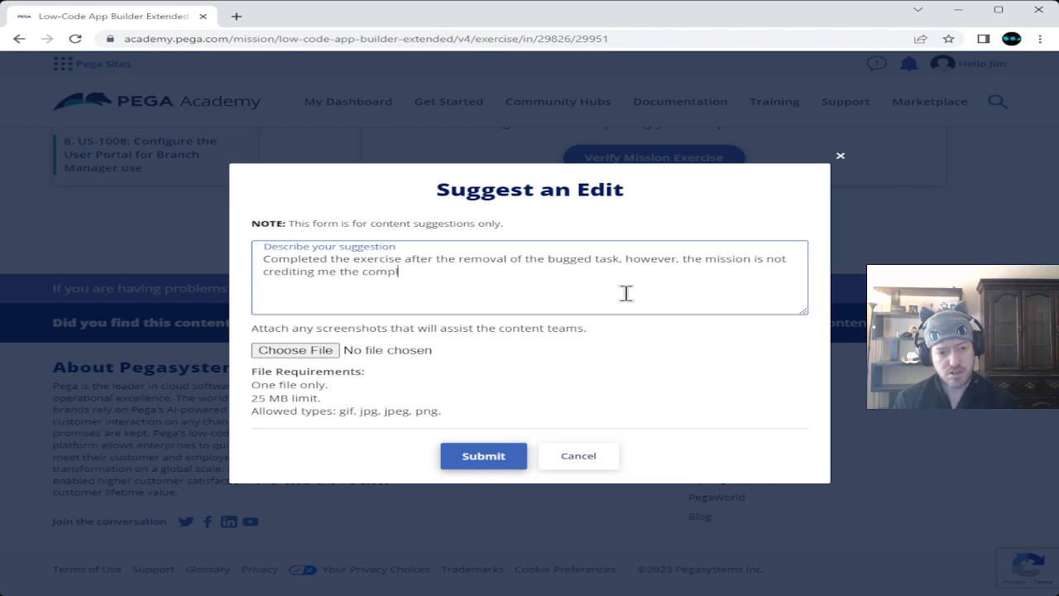
{"action": "type", "text": "eted "}
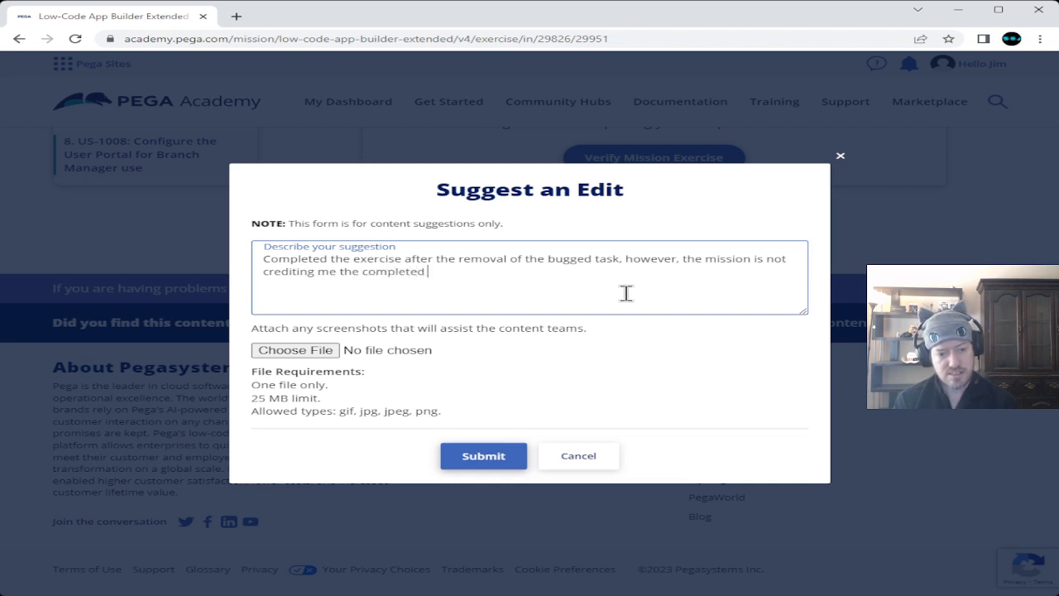
{"action": "type", "text": "status for the exer"}
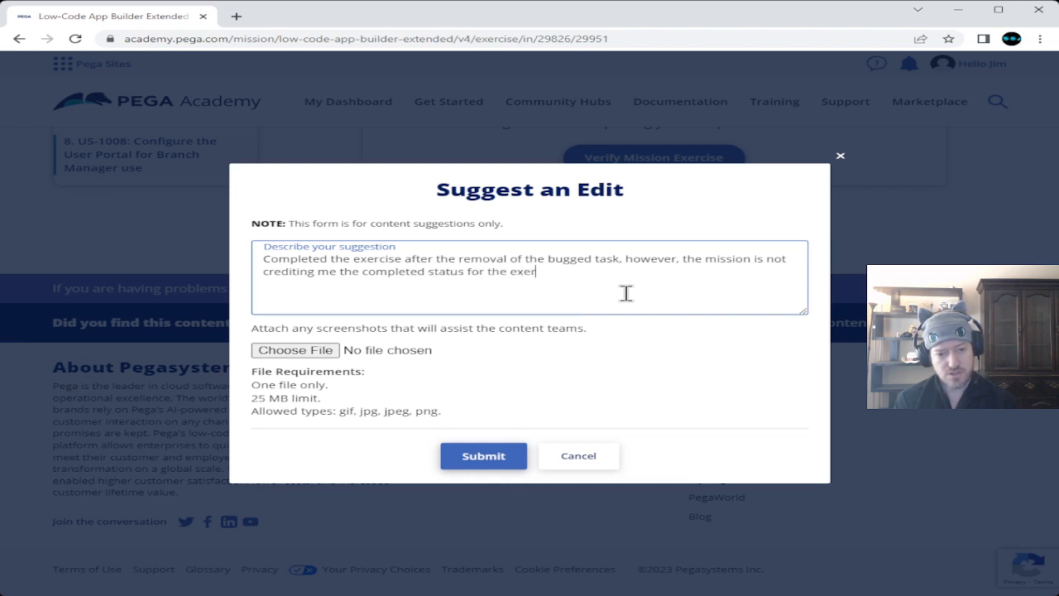
{"action": "type", "text": "cise"}
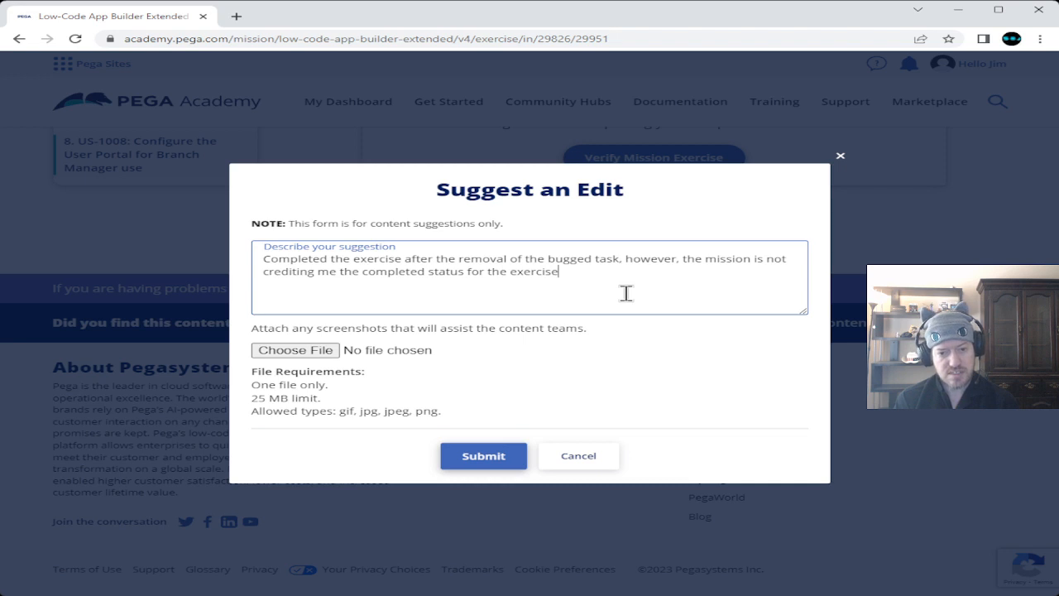
Add "Most likely due to the removal of the bugged task, it is still waiting for 9 tasks when there is only 8 available.".
{"action": "type", "text": ". Most "}
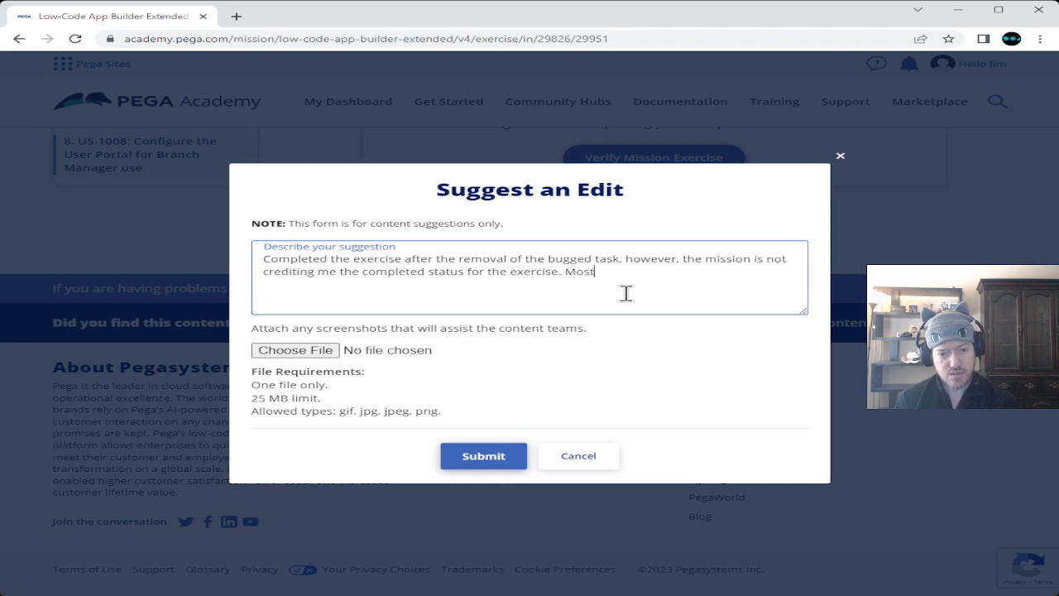
{"action": "type", "text": "likely "}
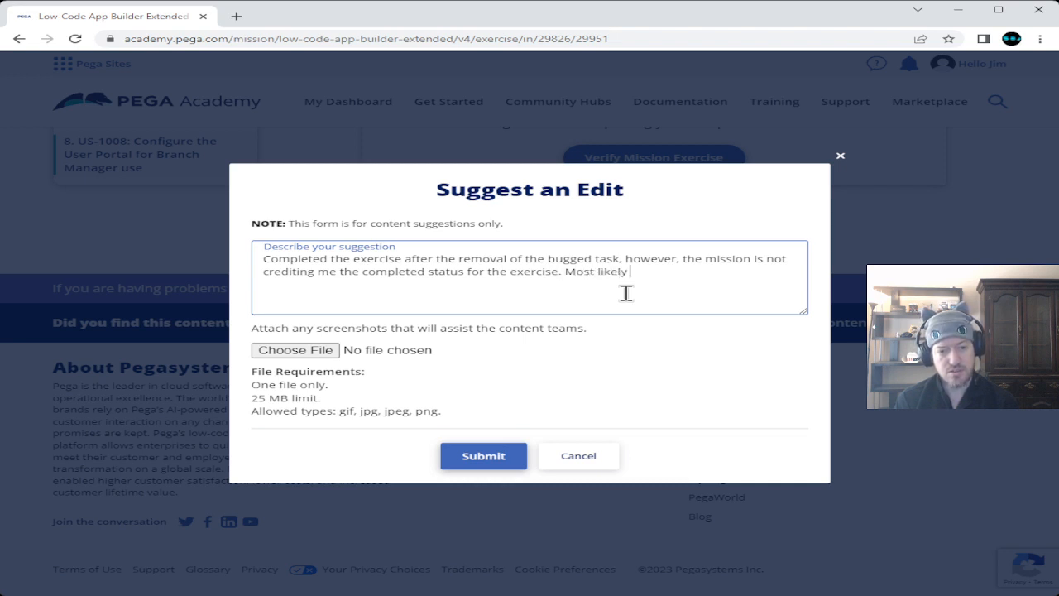
{"action": "type", "text": "due to the re"}
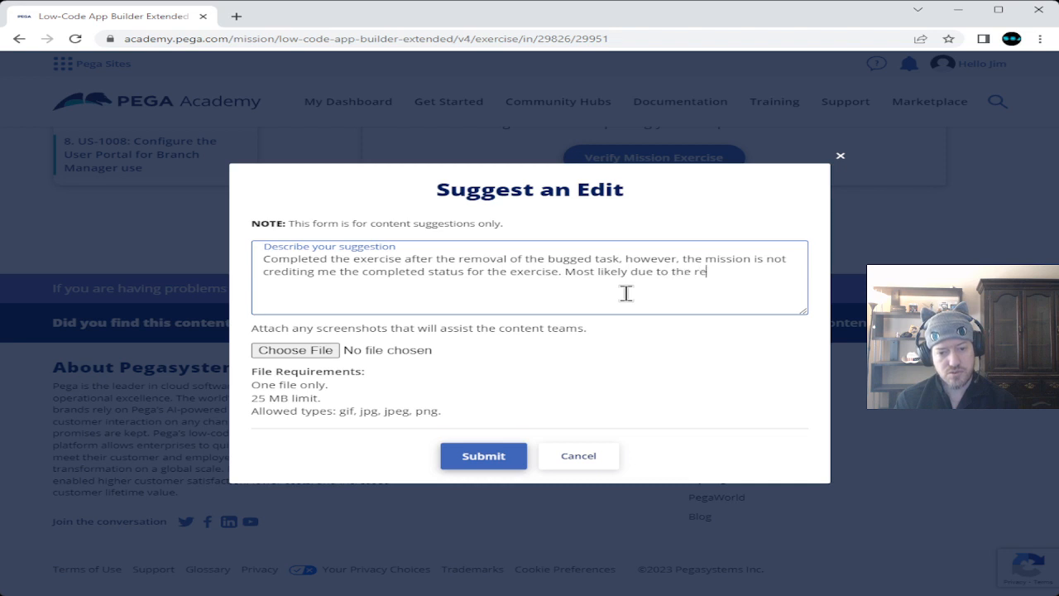
{"action": "type", "text": "moval of the t"}
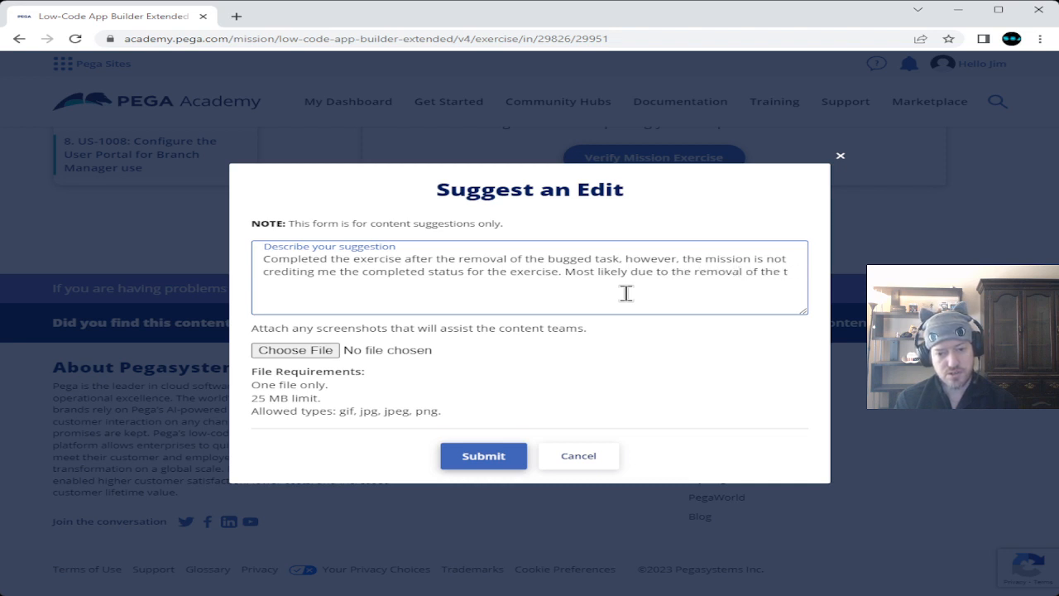
{"action": "type", "text": " bugged t"}
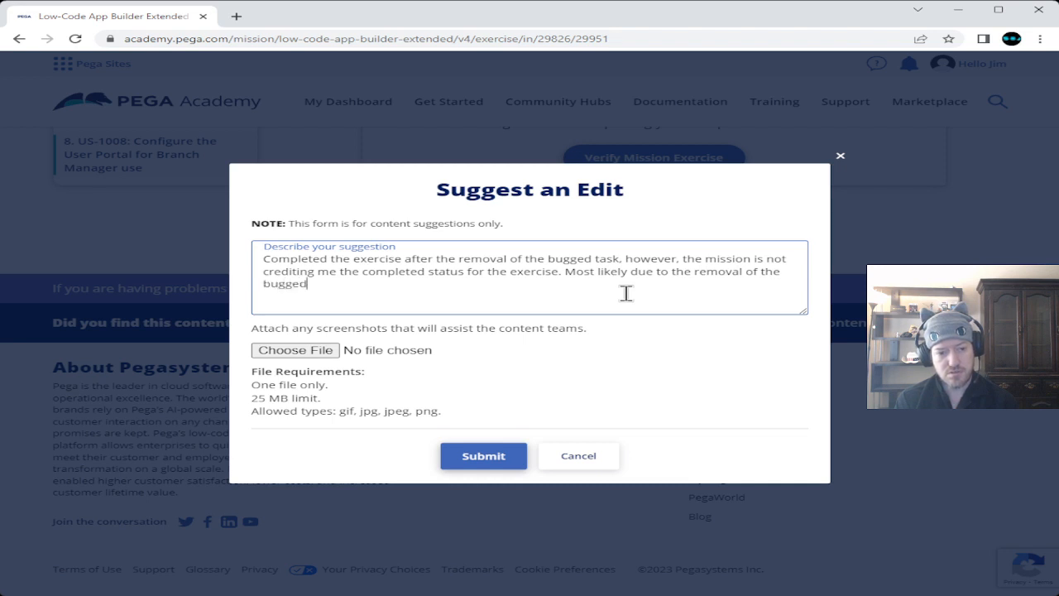
{"action": "type", "text": "ask, "}
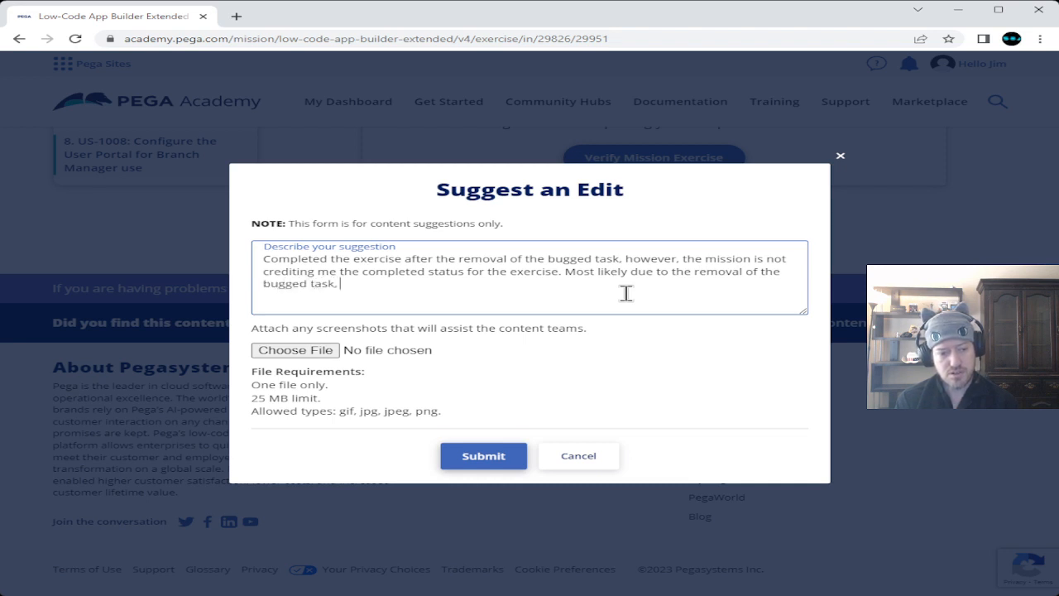
{"action": "type", "text": "it is still wa"}
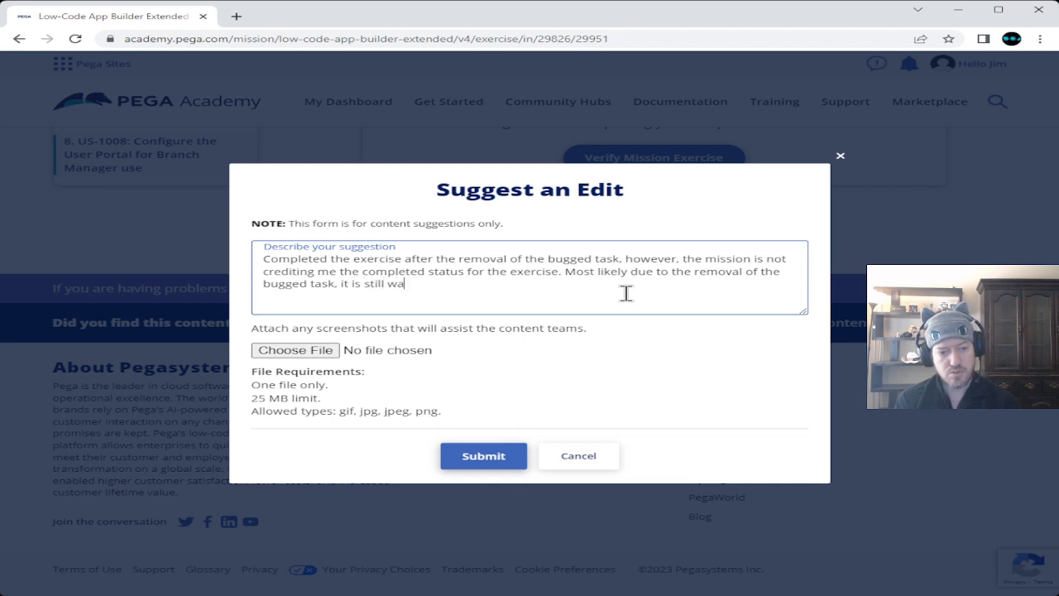
{"action": "type", "text": "iting for "}
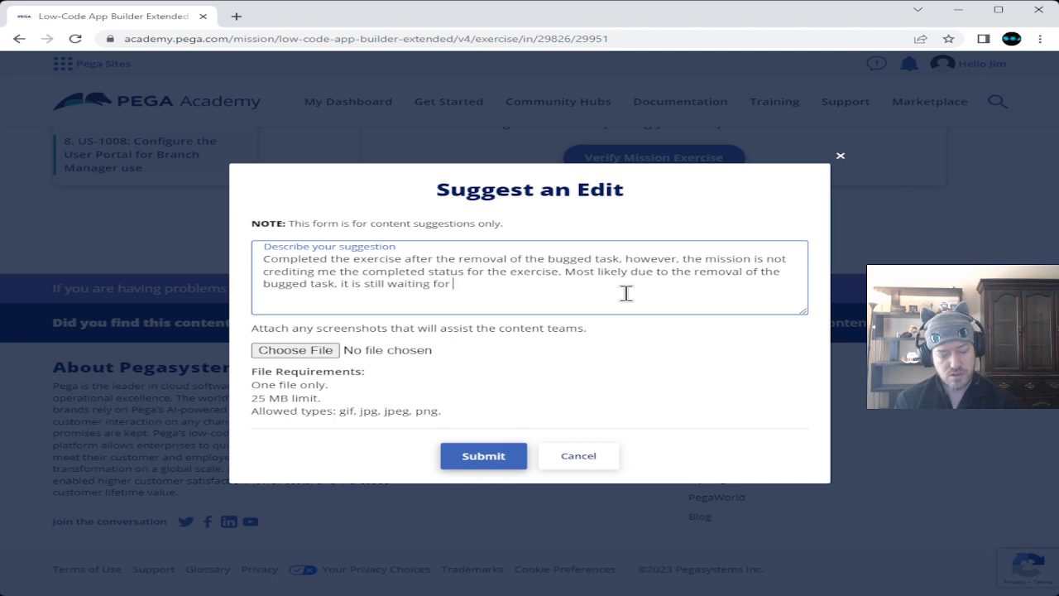
{"action": "type", "text": "9 tasks "}
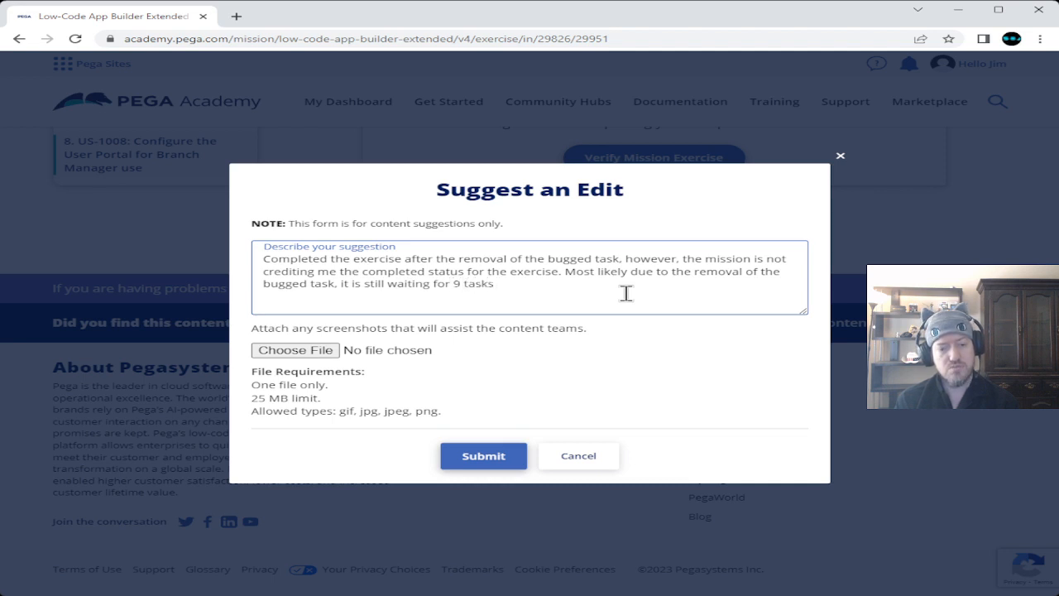
{"action": "type", "text": "when there is "}
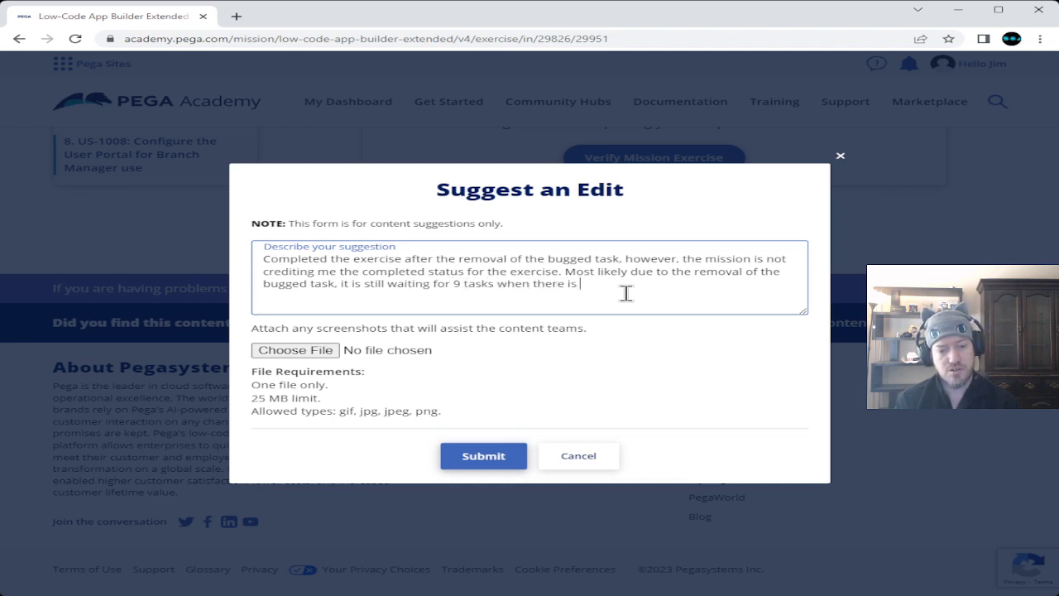
{"action": "type", "text": "only 8"}
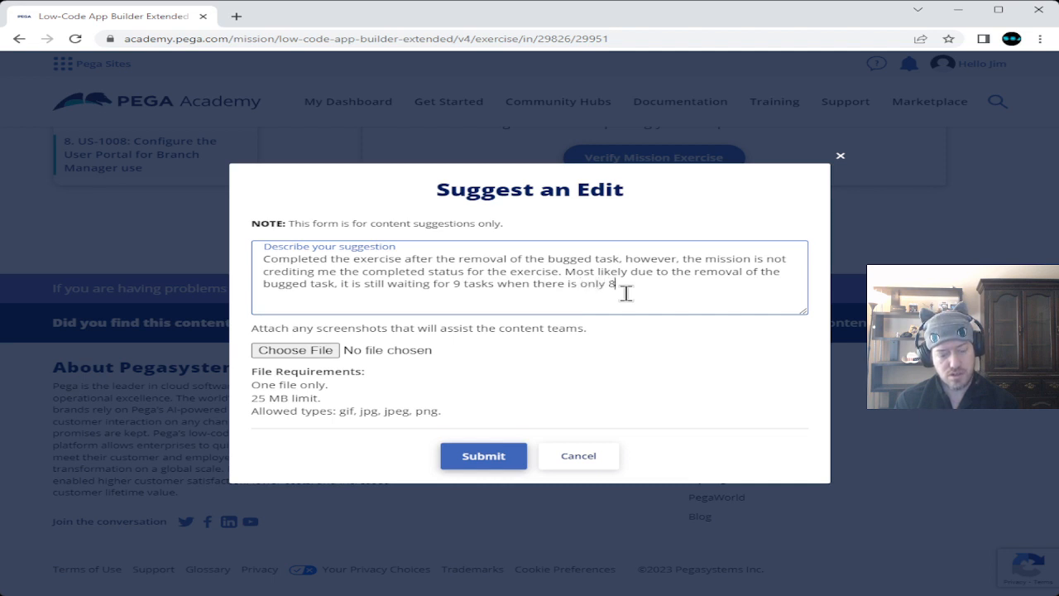
{"action": "type", "text": " avai"}
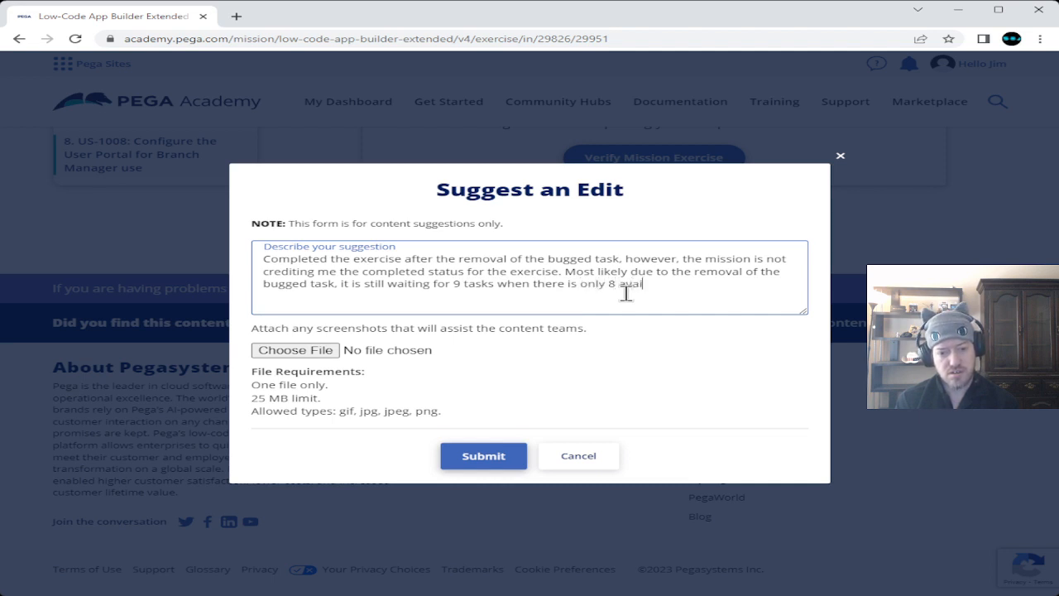
{"action": "type", "text": "lable."}
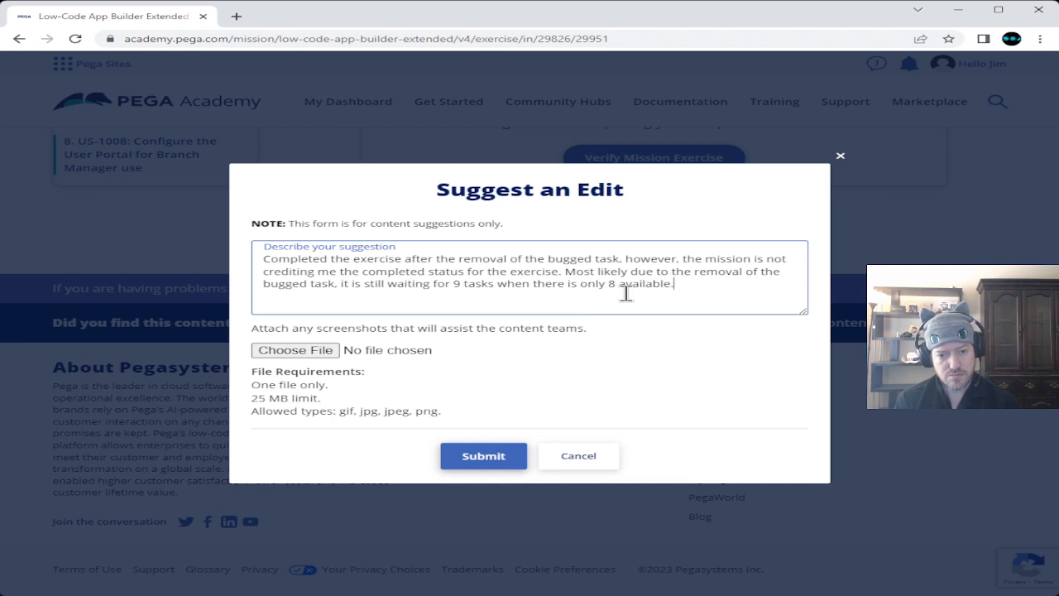
Start a new paragraph in the suggestion description with "I'll leave the instance alone".
{"action": "key", "text": "Return"}
{"action": "key", "text": "Return"}
{"action": "key", "text": "BackSpace"}
{"action": "type", "text": "ll "}
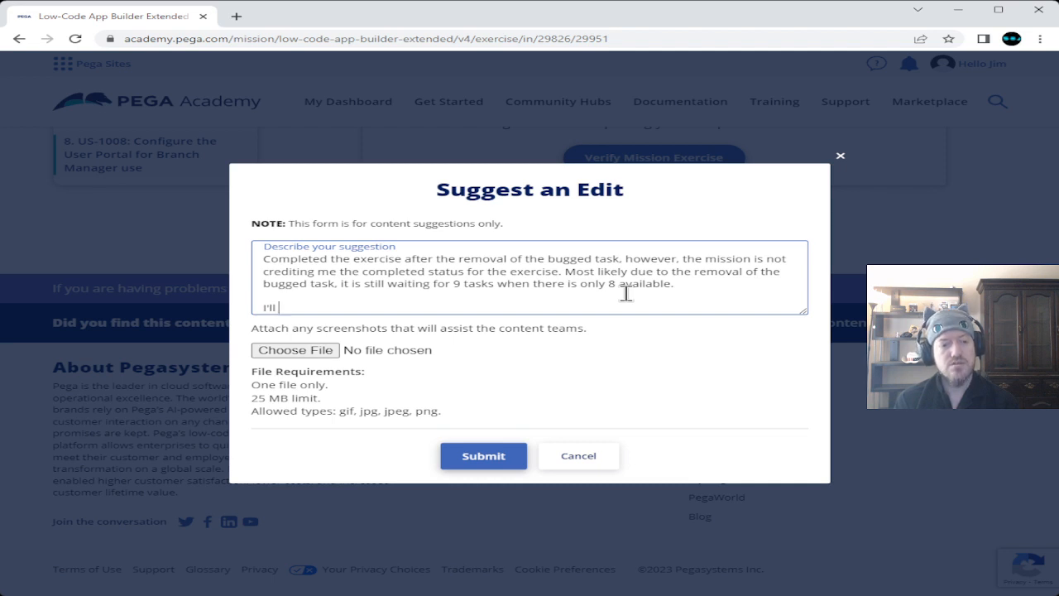
{"action": "type", "text": "lea"}
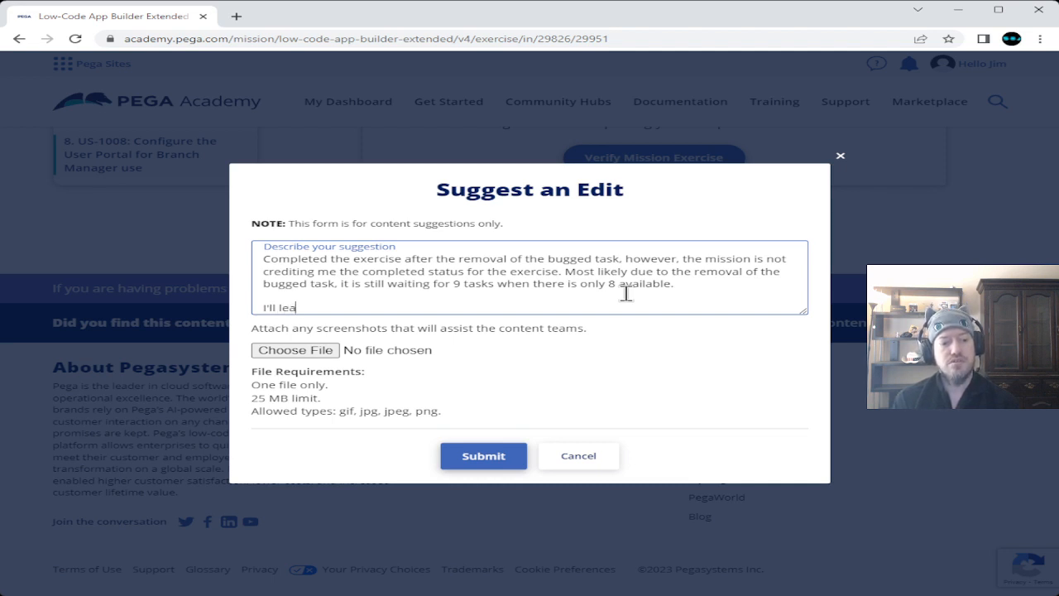
{"action": "type", "text": "rve th"}
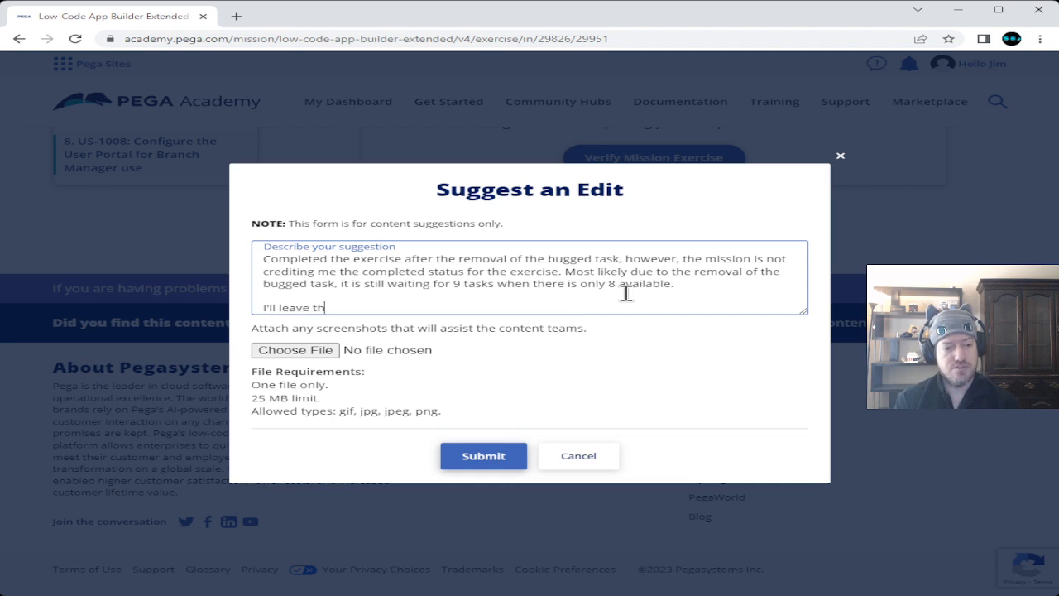
{"action": "type", "text": "e instance "}
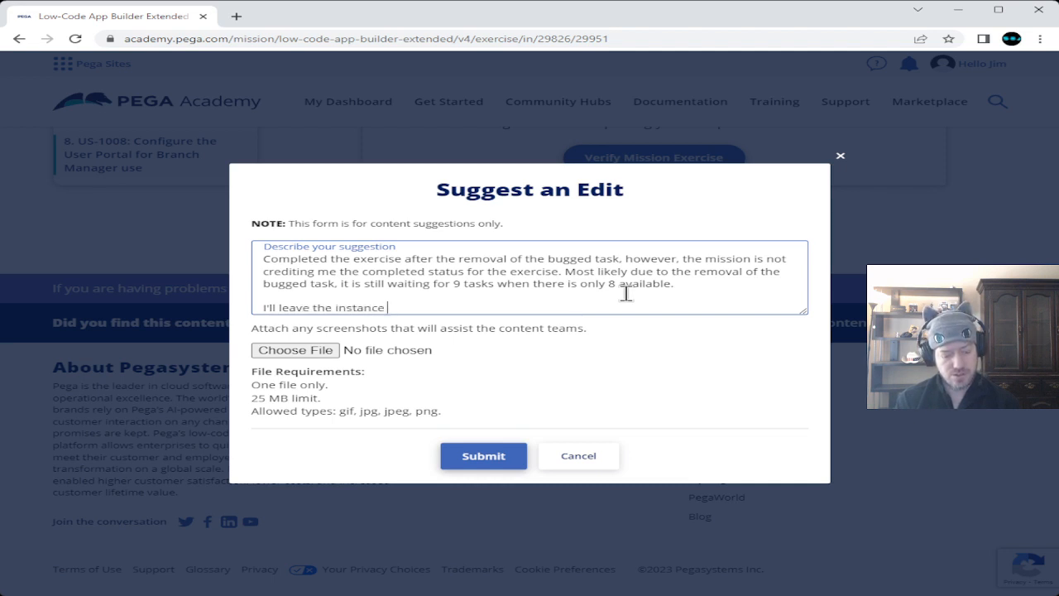
{"action": "type", "text": "alone"}
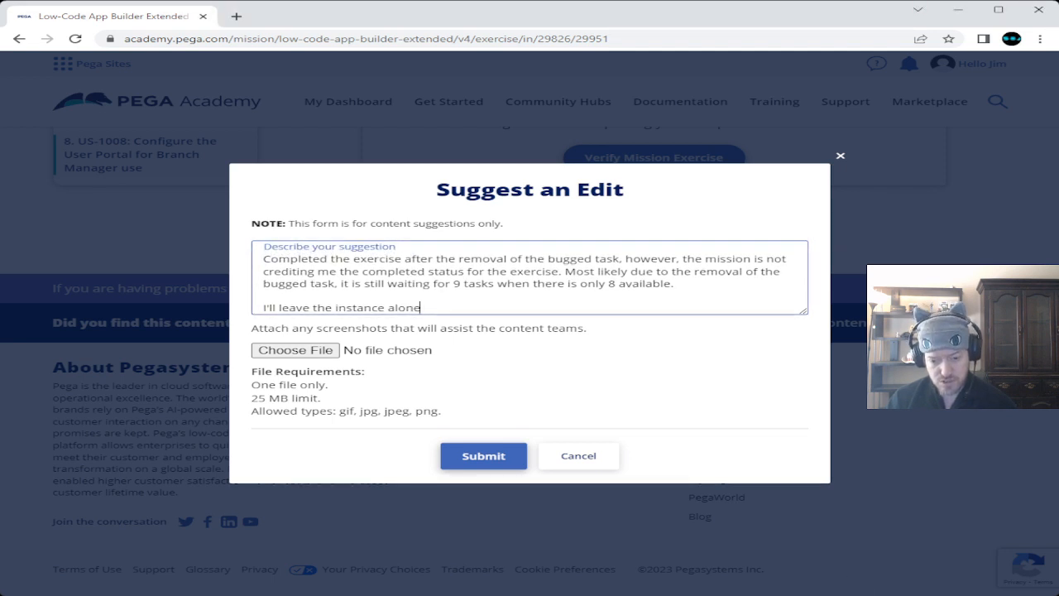
Copy the exercise instance's web address and add it in parentheses after "I'll leave the instance alone".
{"action": "left_click", "coordinate": [752, 593]}
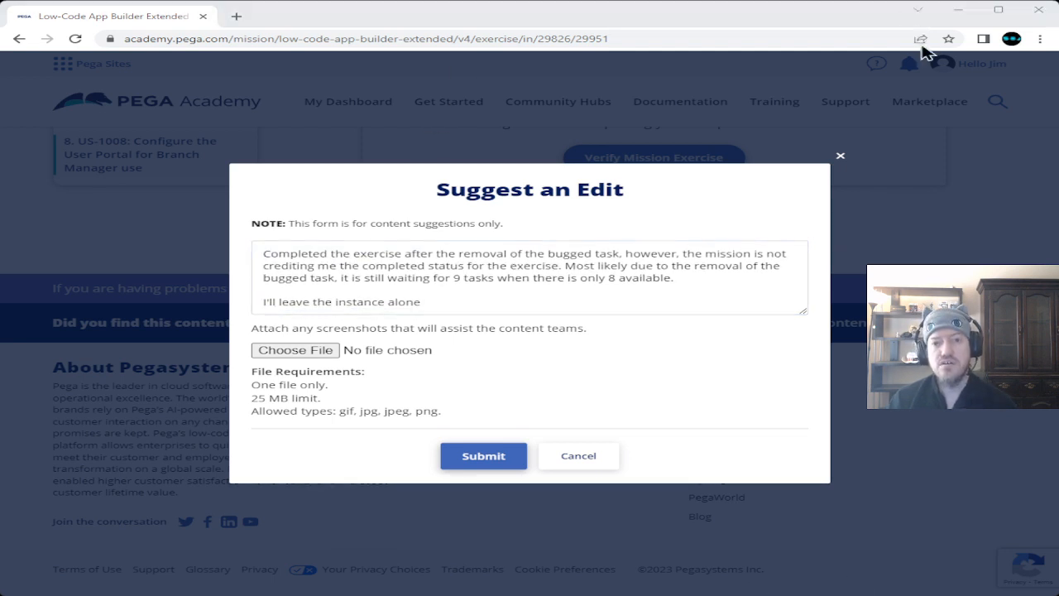
{"action": "left_click", "coordinate": [304, 301]}
{"action": "left_click", "coordinate": [427, 307]}
{"action": "type", "text": "("}
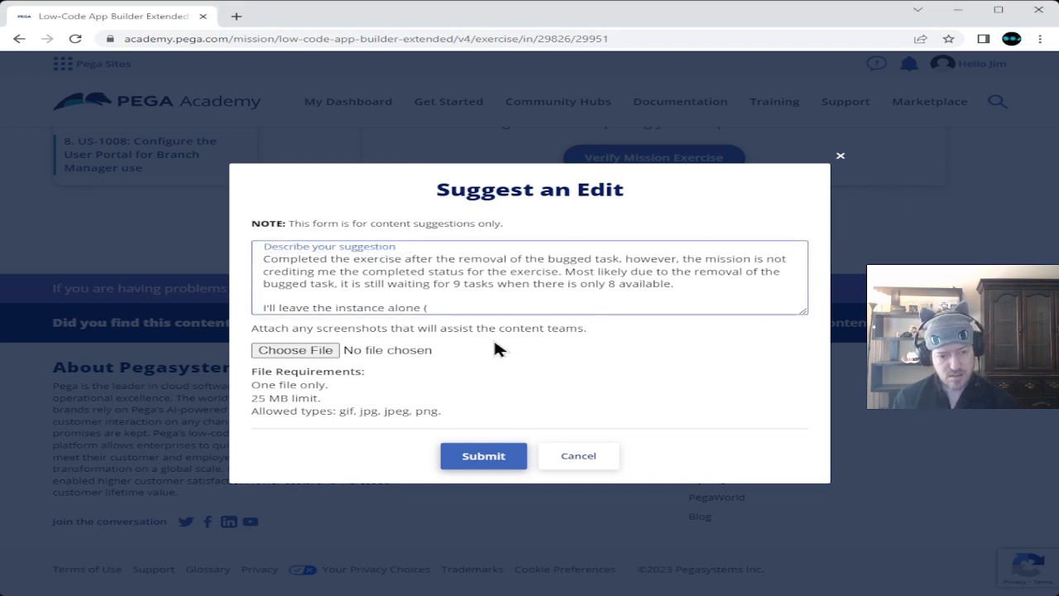
{"action": "key", "text": "ctrl+v"}
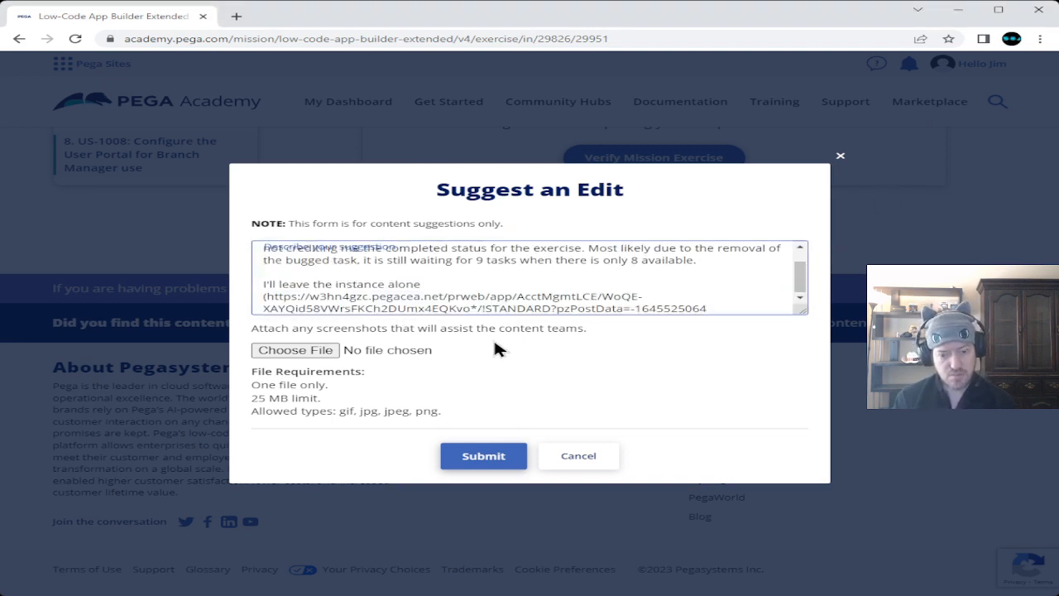
{"action": "type", "text": ")"}
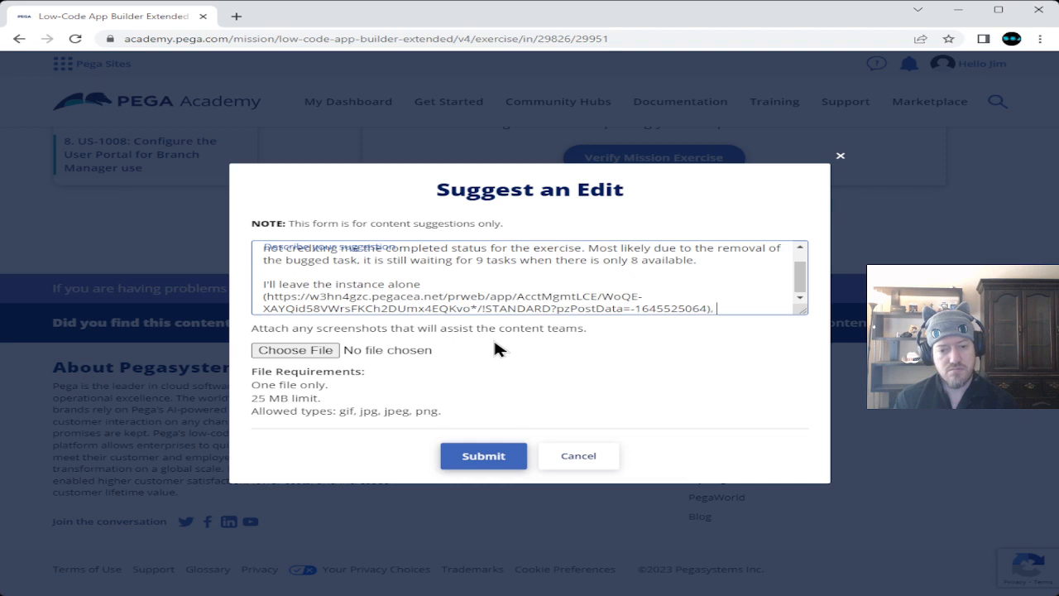
Continue the sentence after the instance address with ", and I'll double check the results on Monday or Tuesday.".
{"action": "type", "text": ", and"}
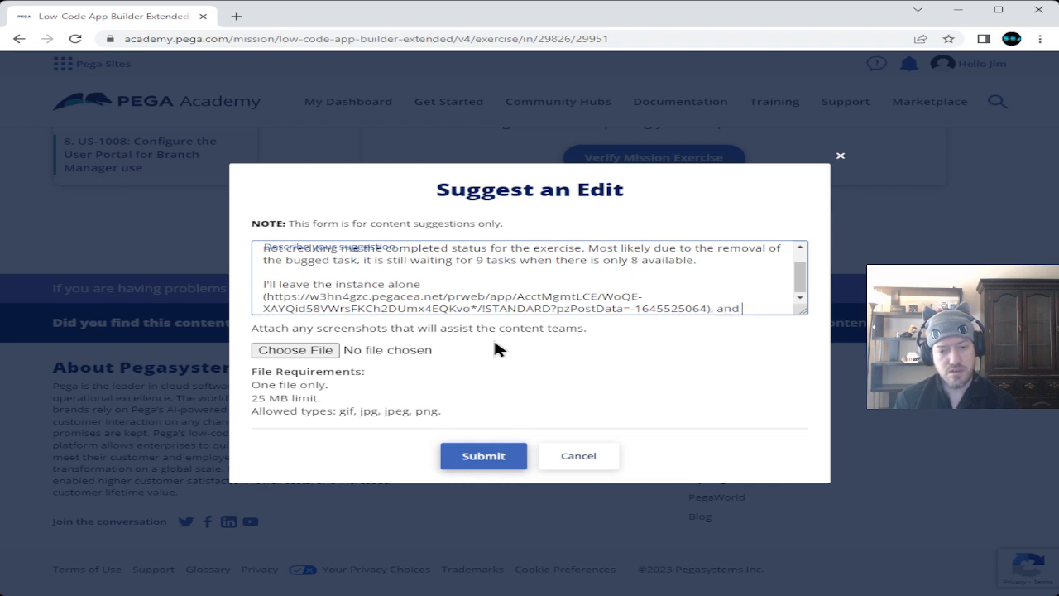
{"action": "type", "text": " I'll"}
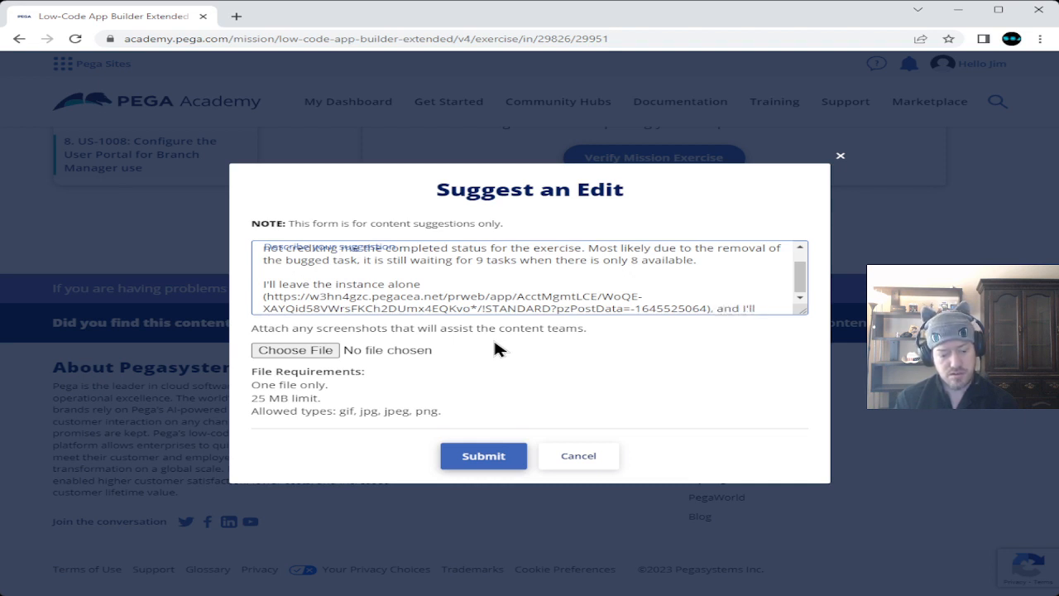
{"action": "type", "text": " double che"}
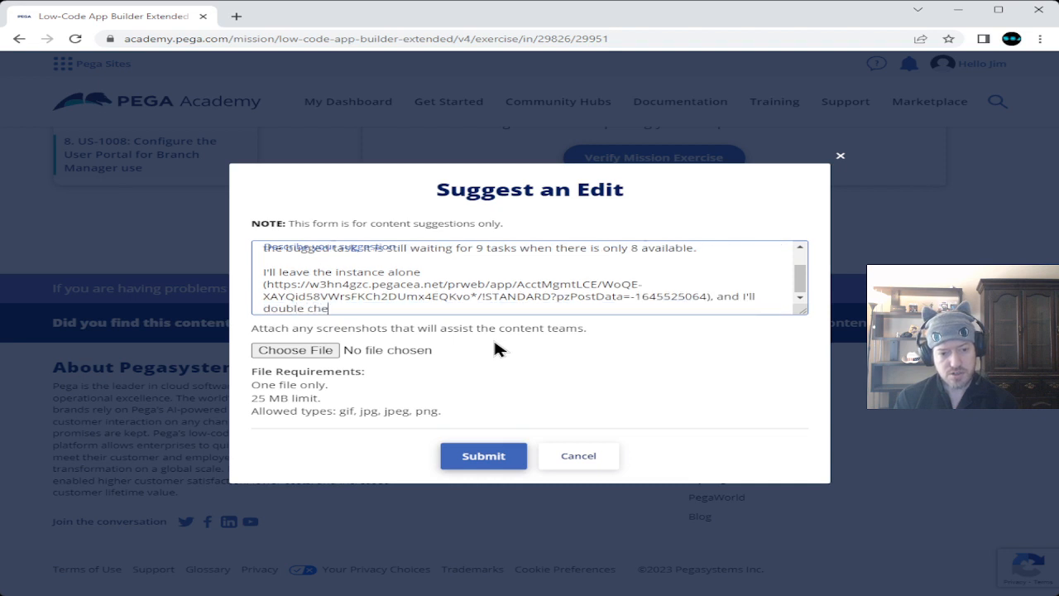
{"action": "type", "text": "ck the results on Monday/"}
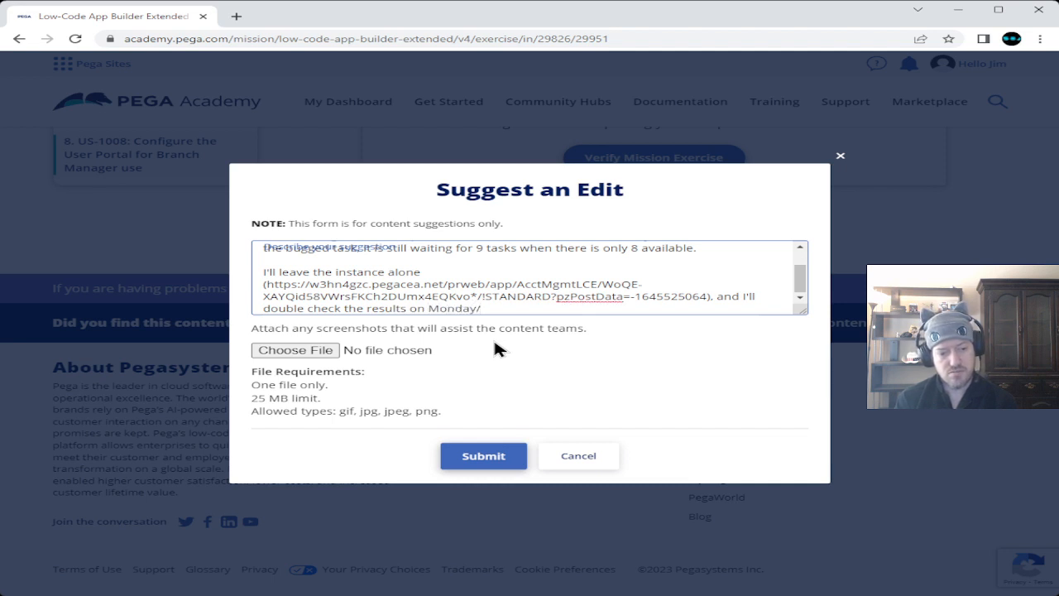
{"action": "key", "text": "BackSpace"}
{"action": "key", "text": "BackSpace"}
{"action": "key", "text": "BackSpace"}
{"action": "type", "text": "esday"}
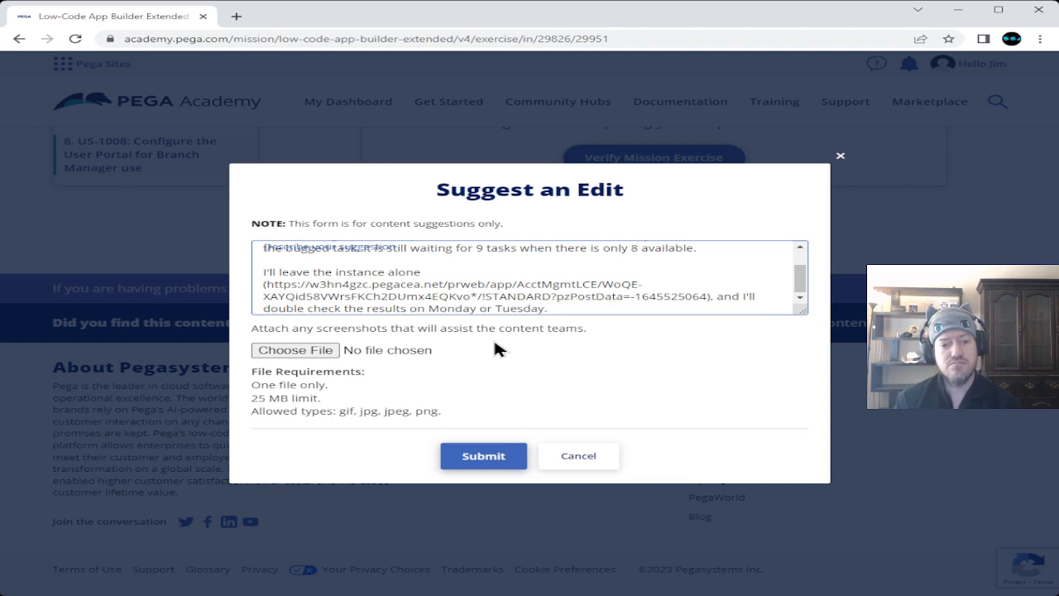
Add the request "Let me know when I can "Verify Mission Exercise" properly." to the suggestion description.
{"action": "type", "text": ". Let me know"}
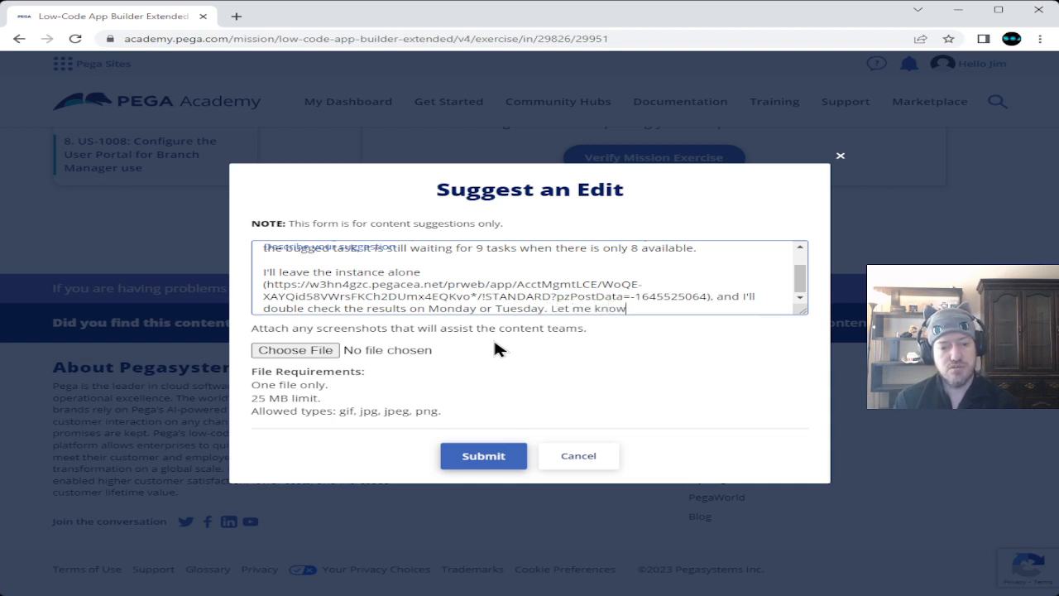
{"action": "type", "text": " when I c"}
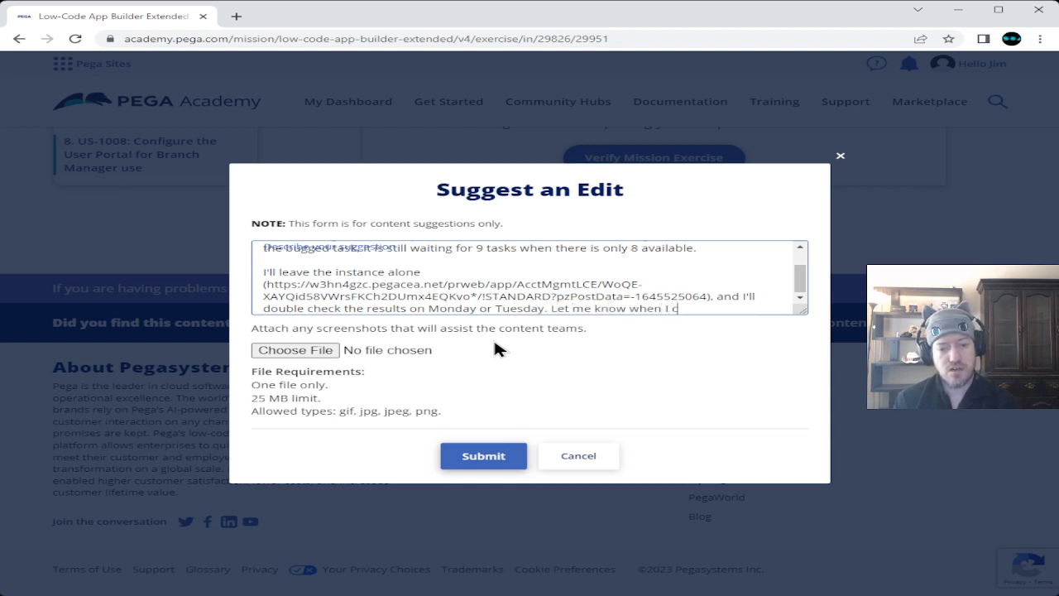
{"action": "type", "text": "an \""}
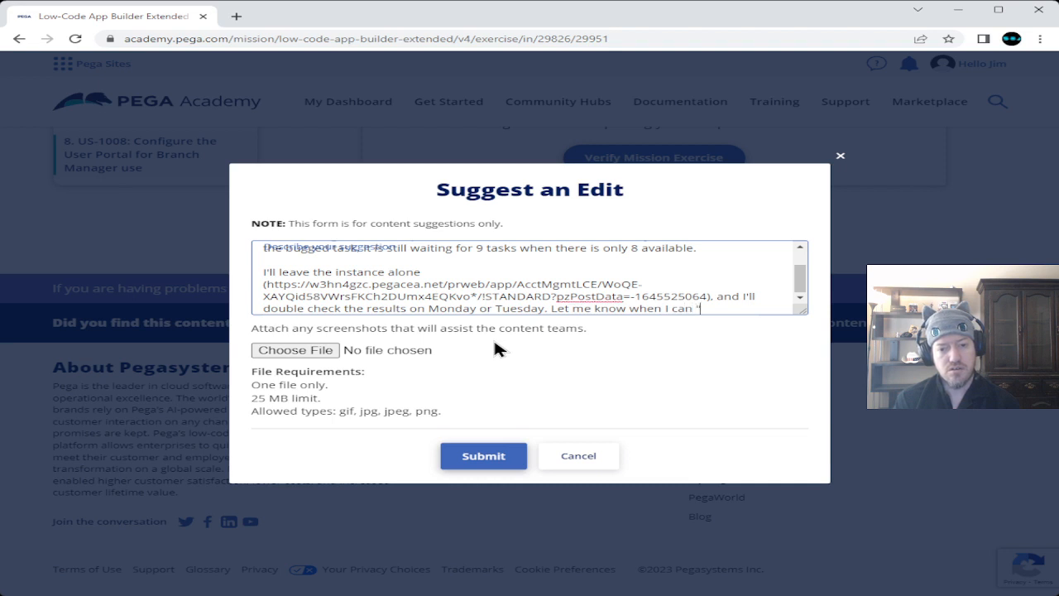
{"action": "type", "text": "Verify Mission Ex"}
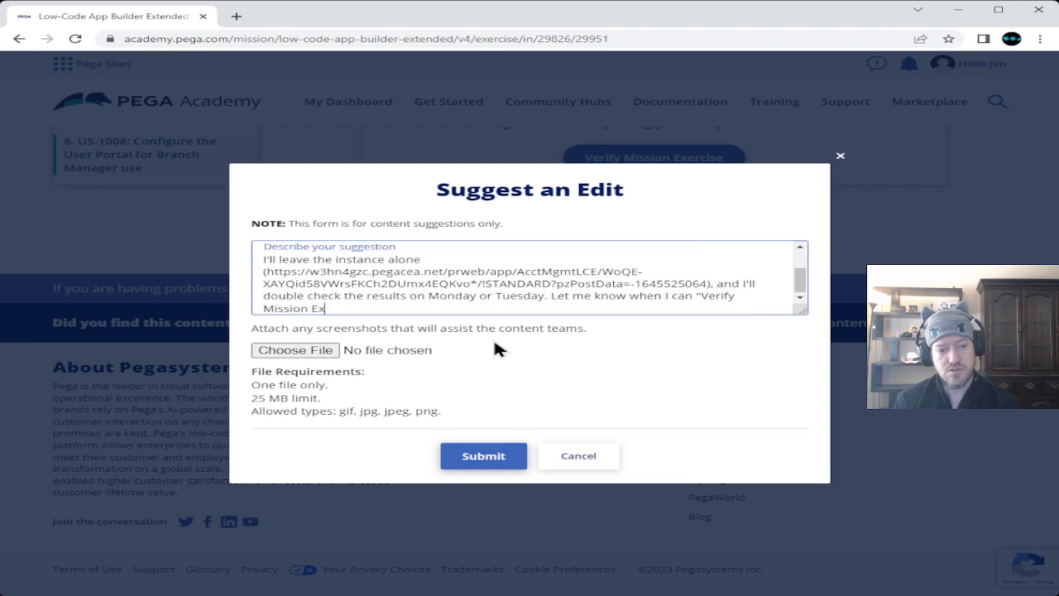
{"action": "type", "text": "ercise\" pro"}
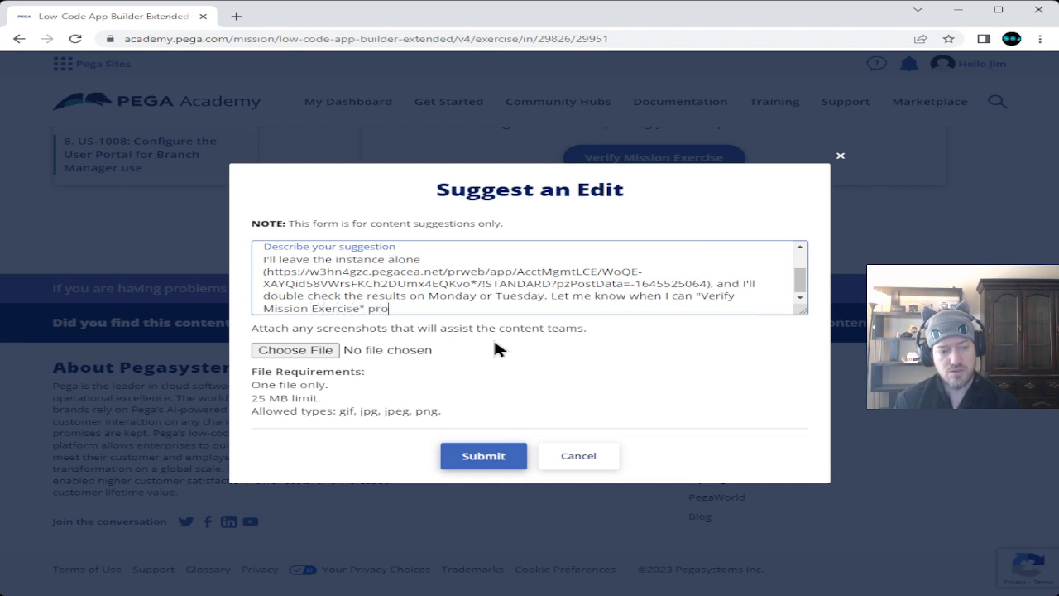
{"action": "type", "text": "perly."}
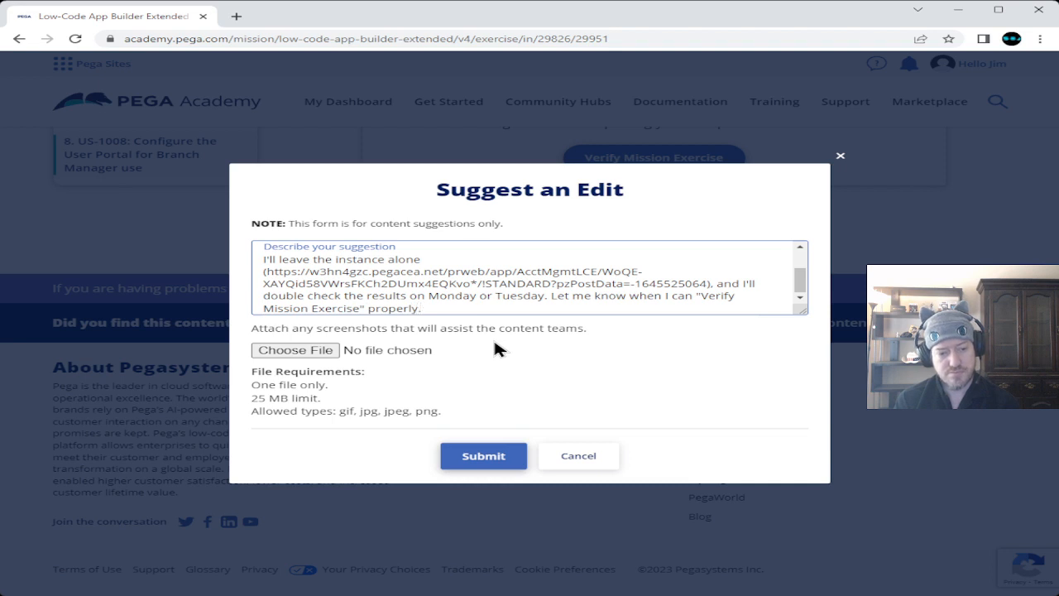
End the description with a separate paragraph "Thank you for your hard work." and submit the suggestion, closing its dialog.
{"action": "key", "text": "Return"}
{"action": "key", "text": "Return"}
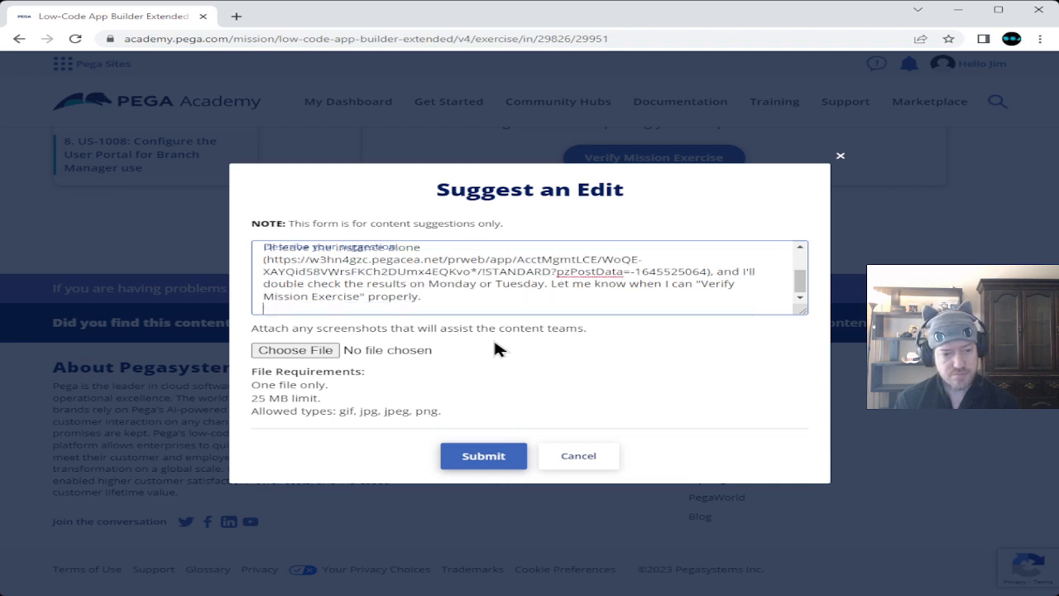
{"action": "type", "text": "Thank you for you"}
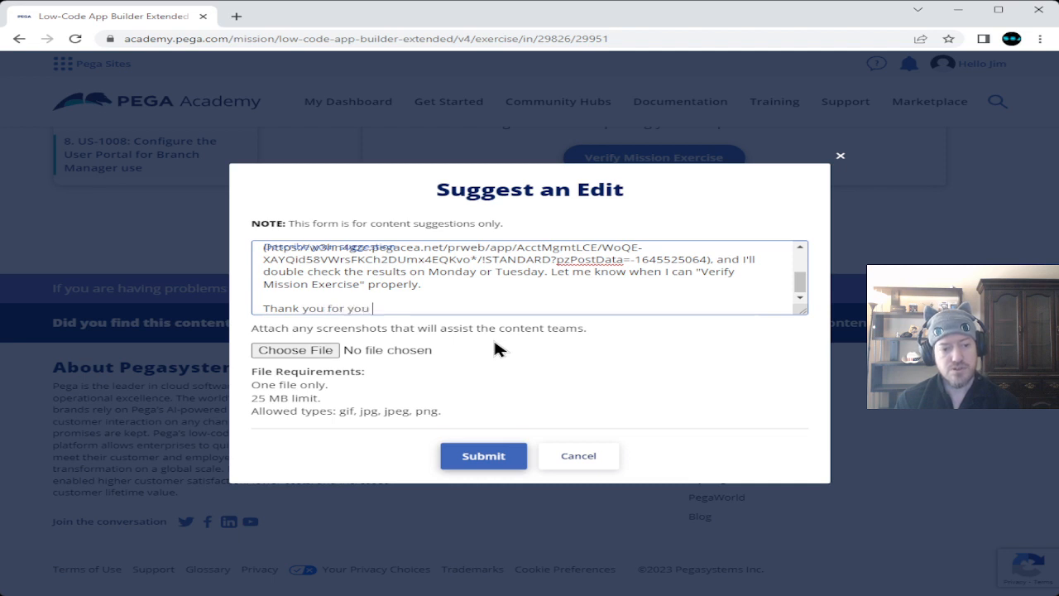
{"action": "type", "text": "r hard work."}
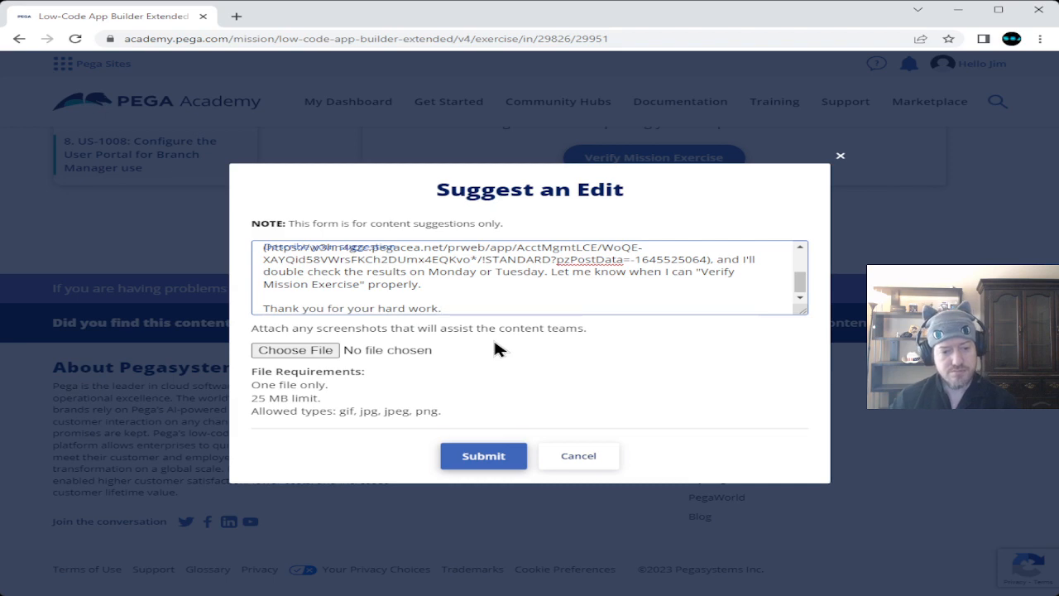
{"action": "left_click", "coordinate": [486, 455]}
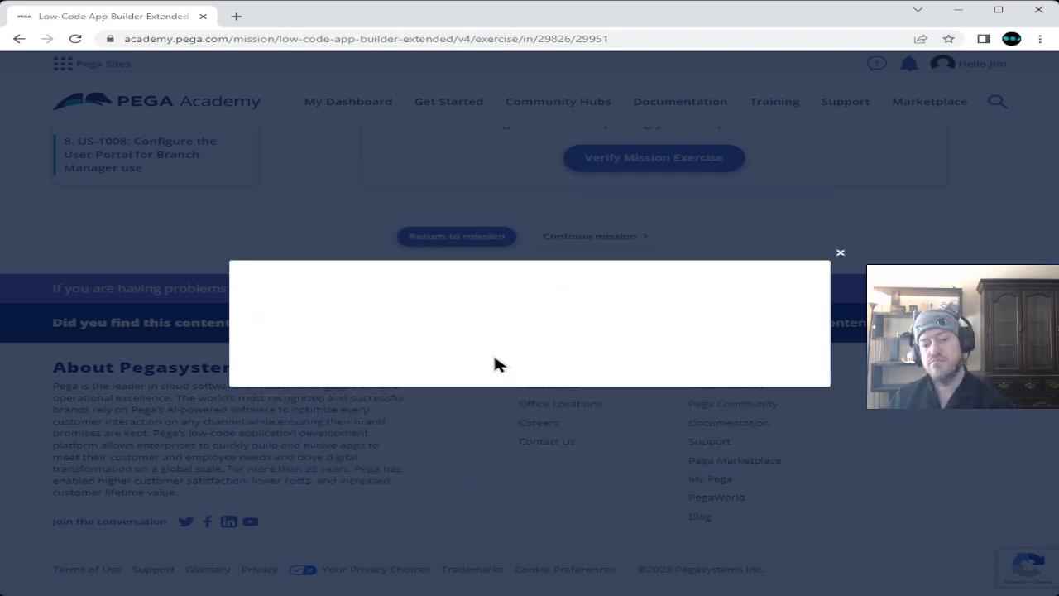
{"action": "left_click", "coordinate": [838, 257]}
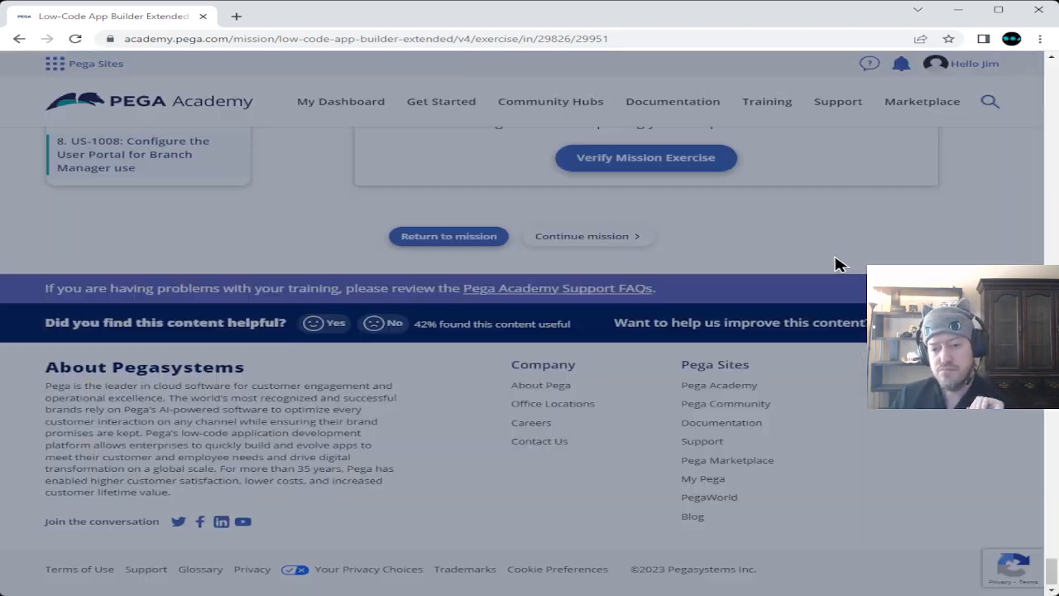